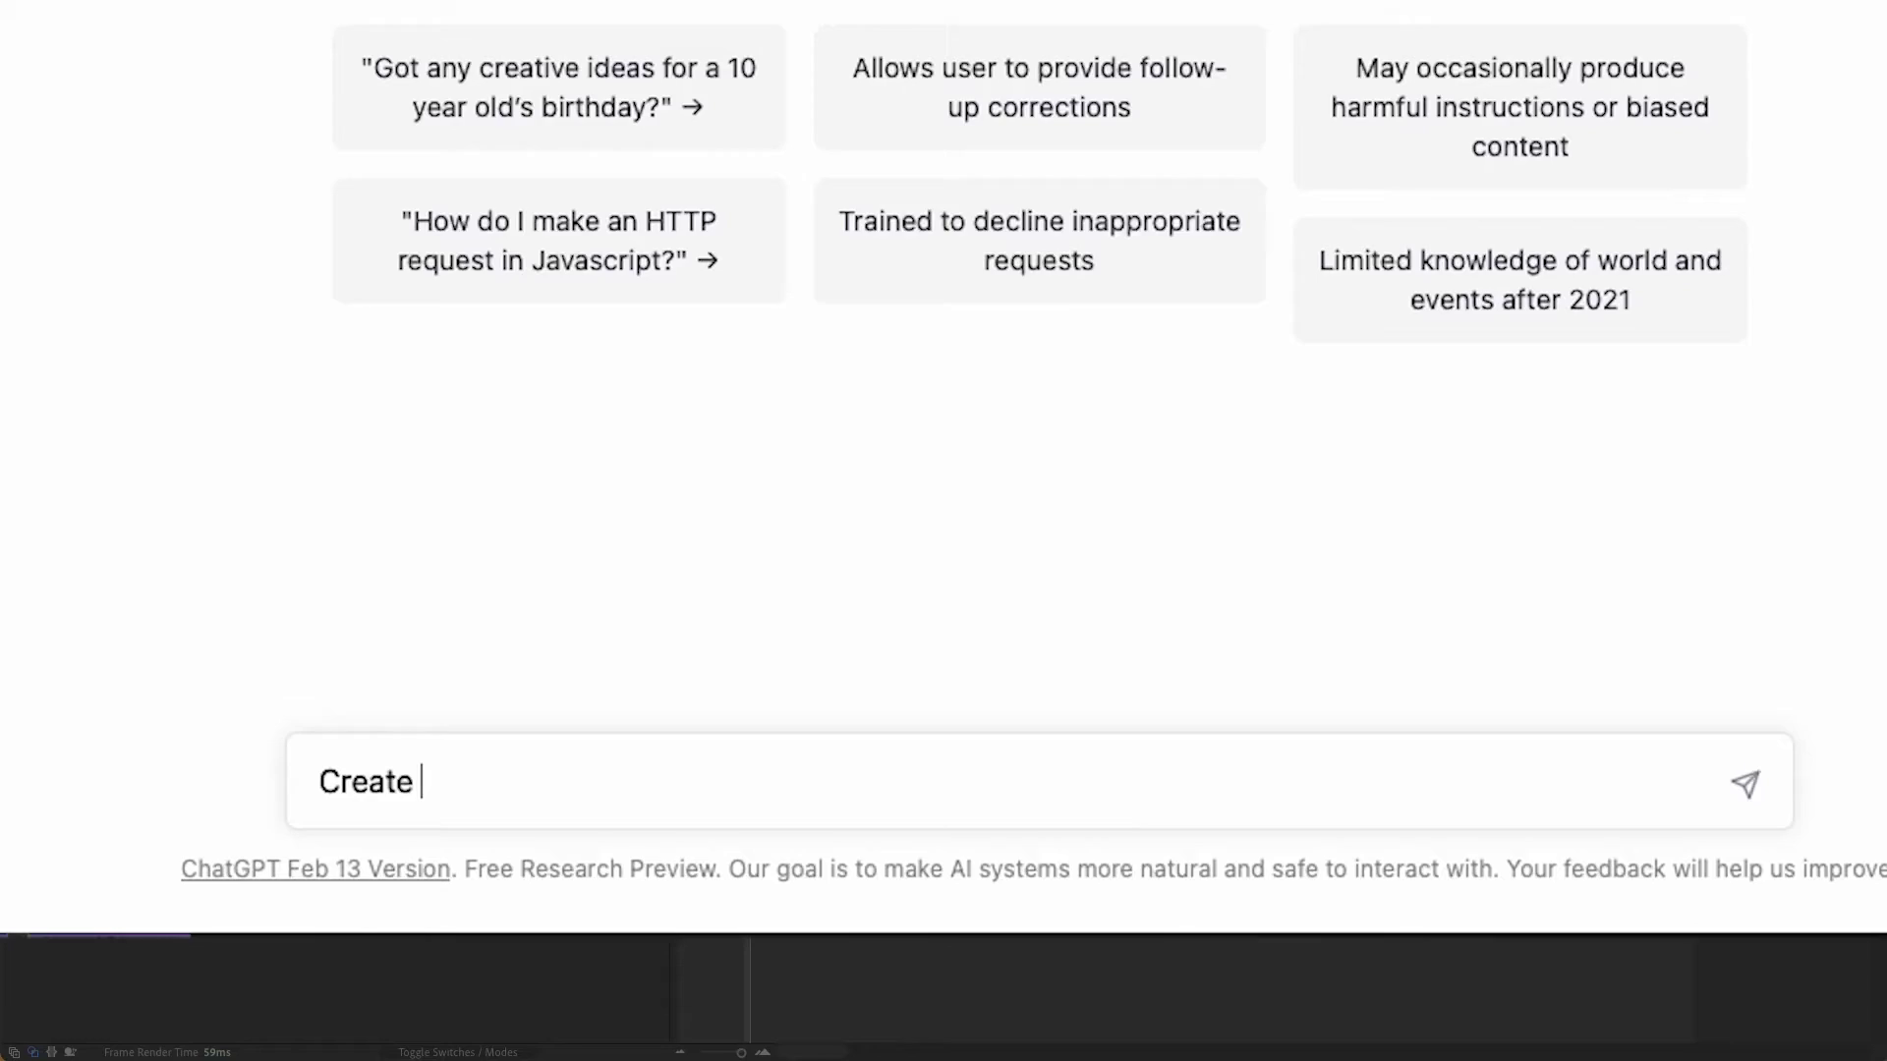
# Send the prompt "Create an Animation?" and copy the code of the expression scaling an object from [0,0] to [100,100].
pyautogui.write('an Animation?')
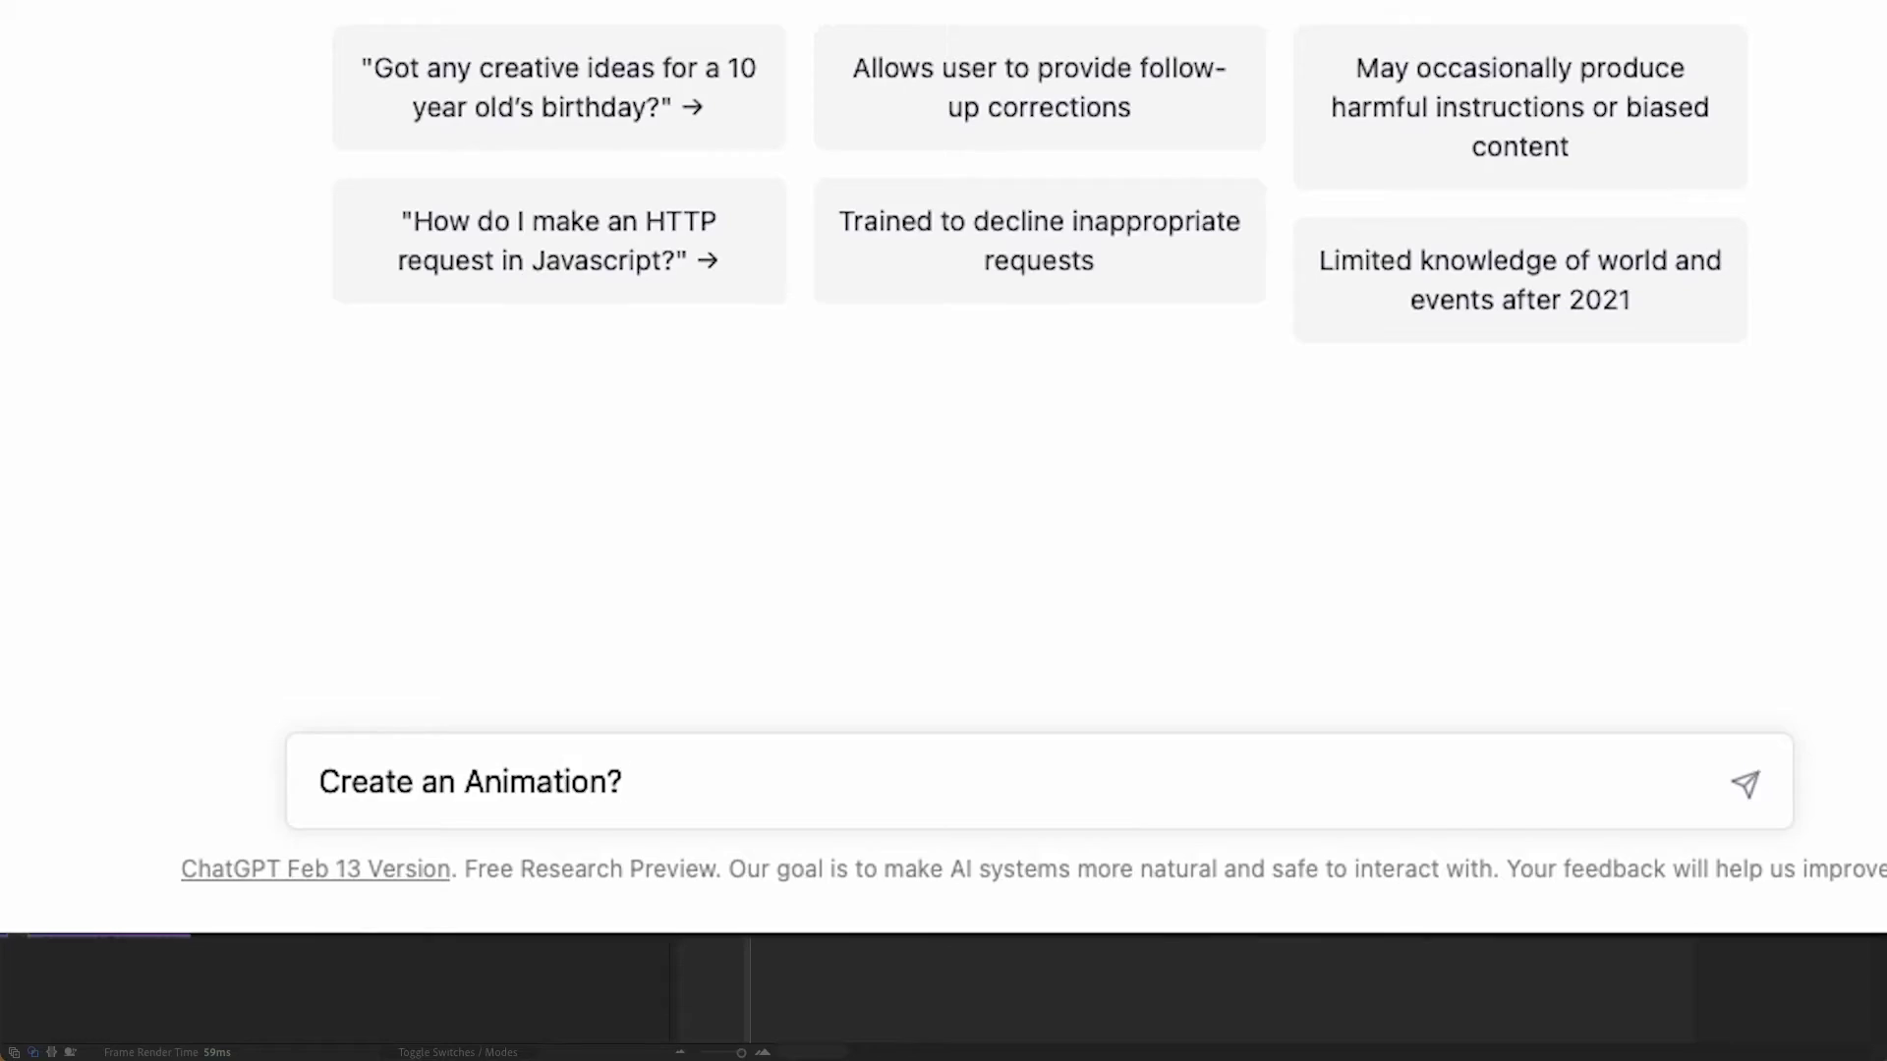
pyautogui.press('Return')
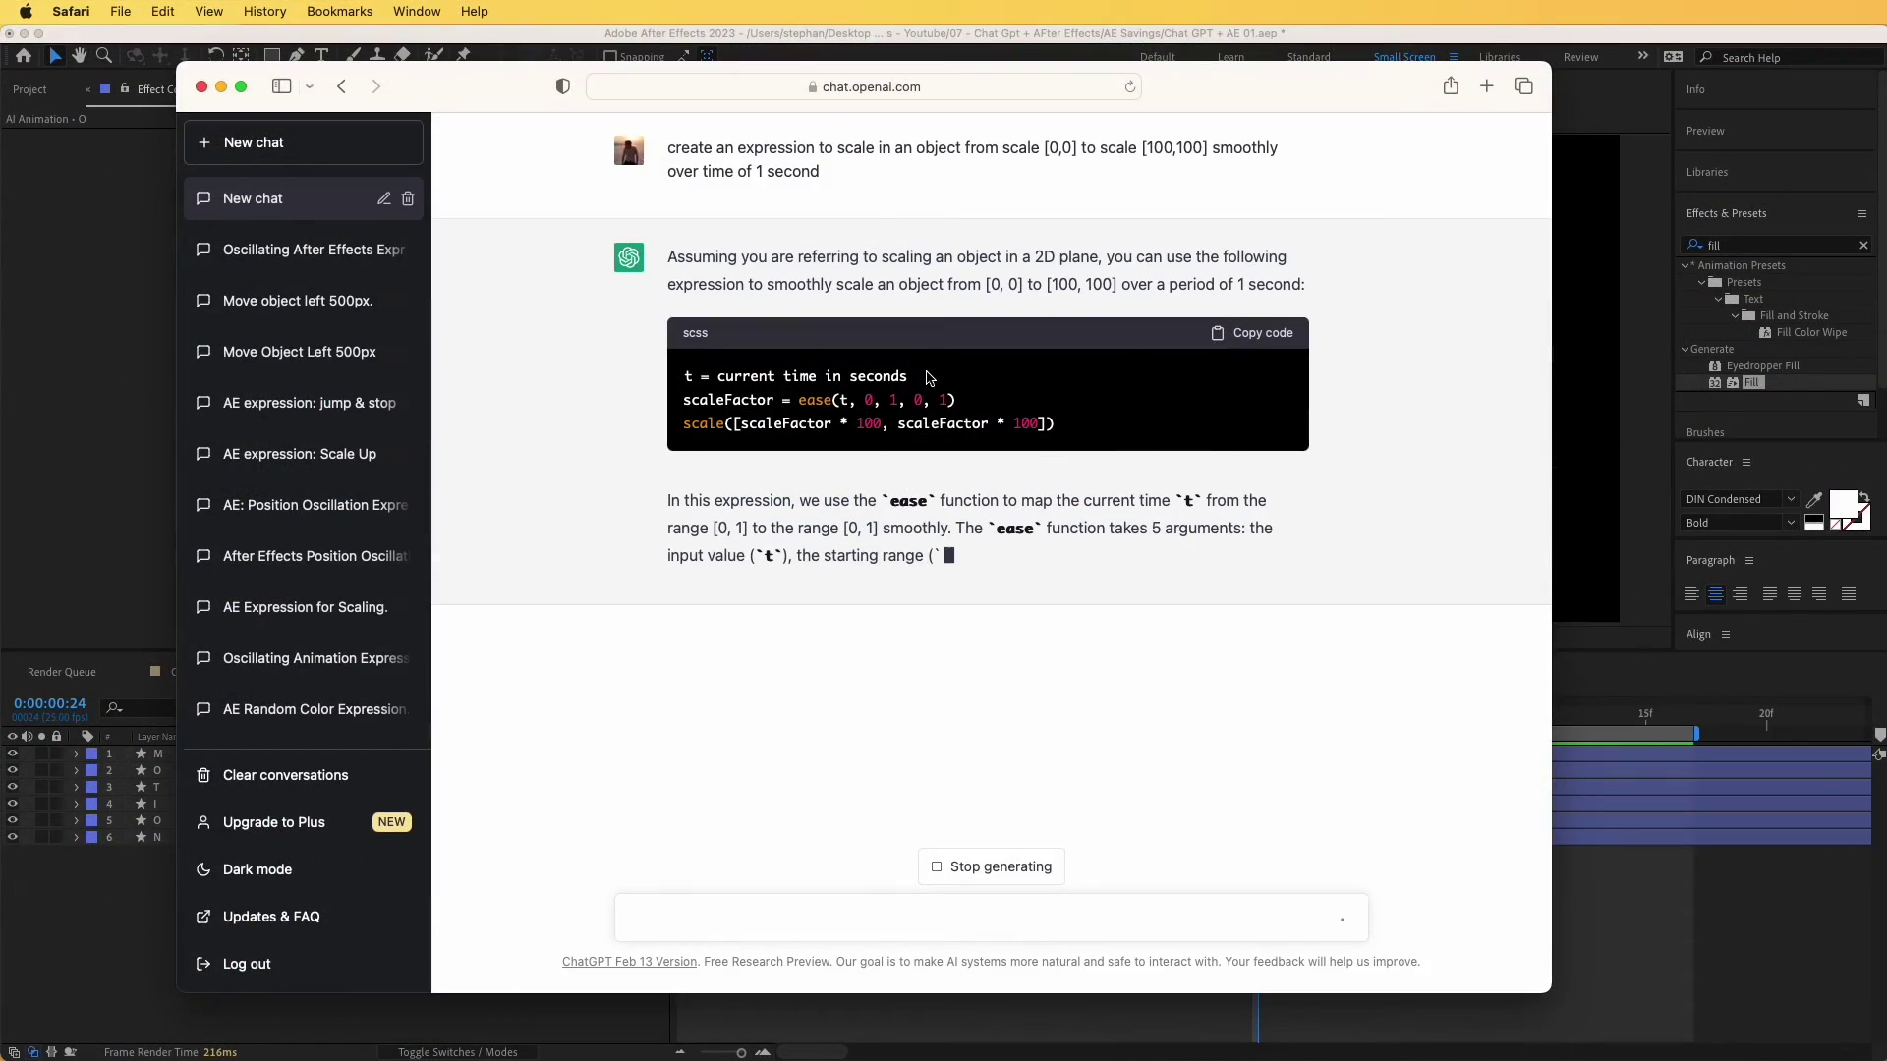
pyautogui.click(1255, 337)
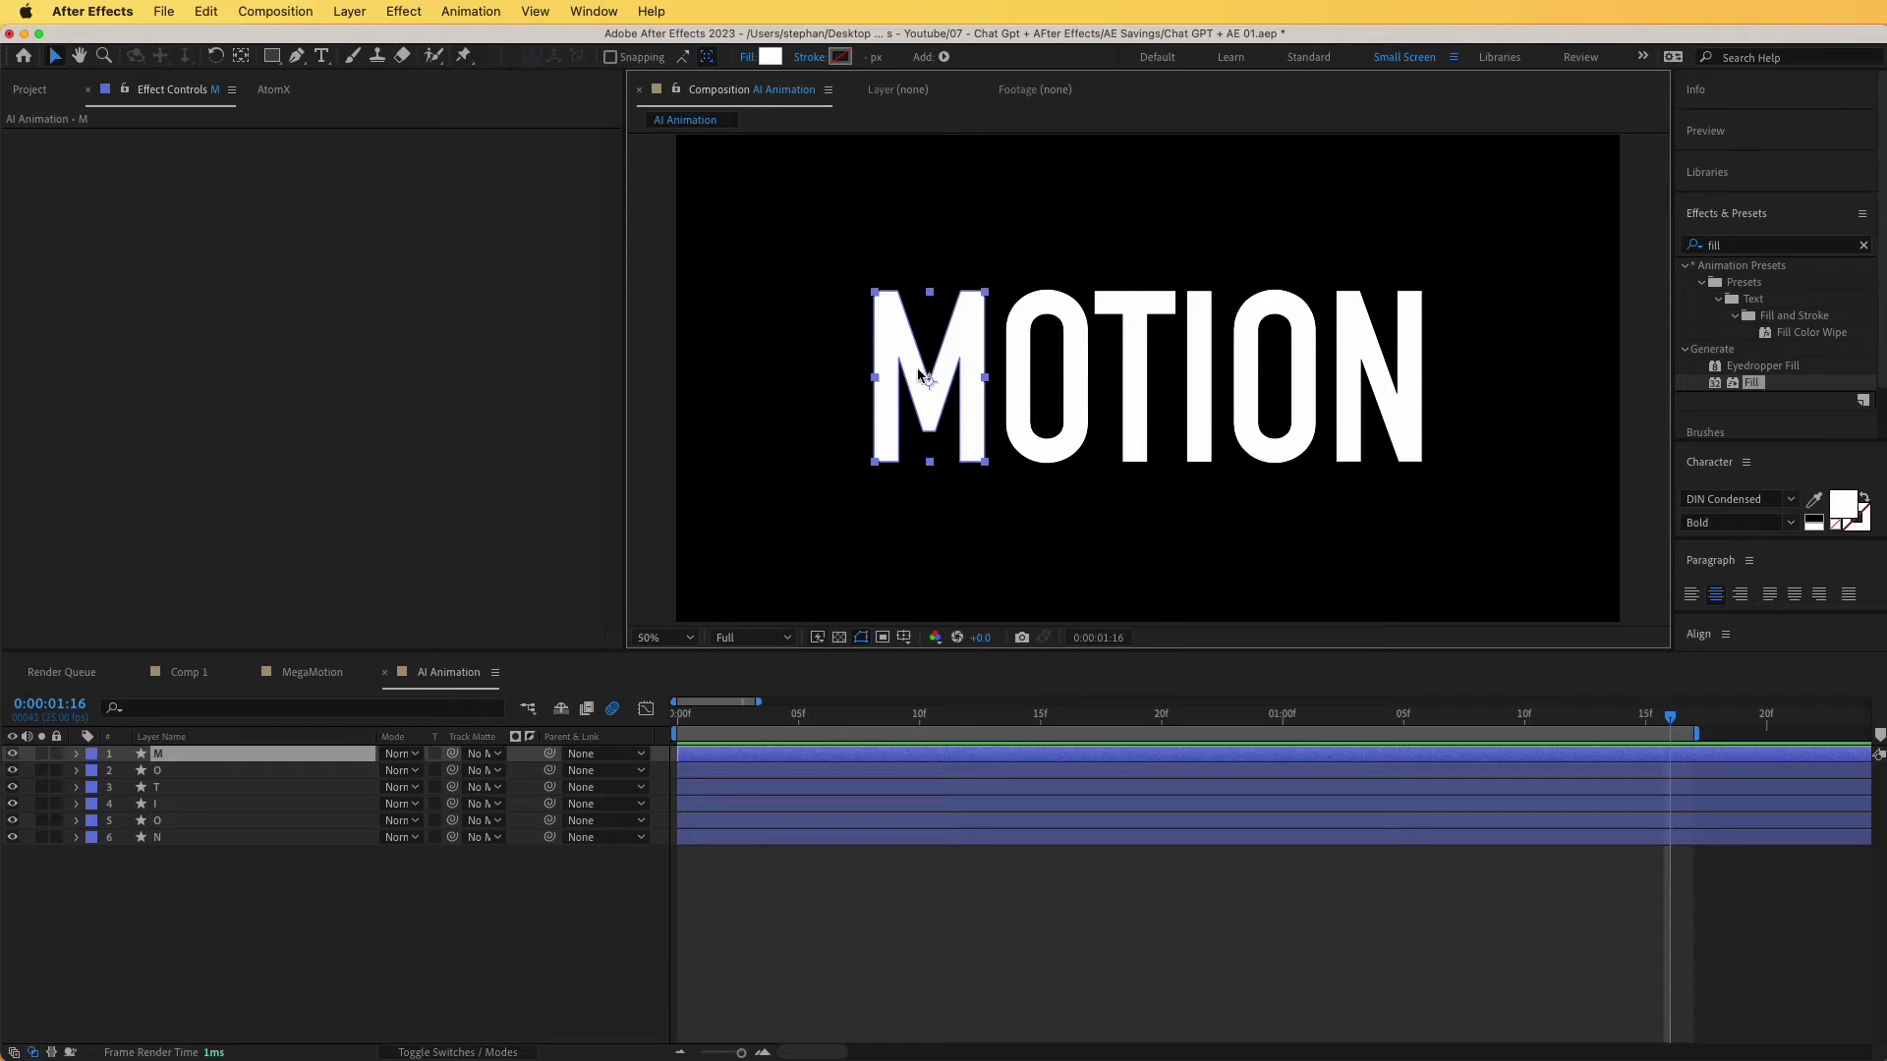
# Check that the letters of MOTION are separate layers, finishing with the first O selected.
pyautogui.click(1199, 413)
pyautogui.click(1270, 356)
pyautogui.click(1350, 359)
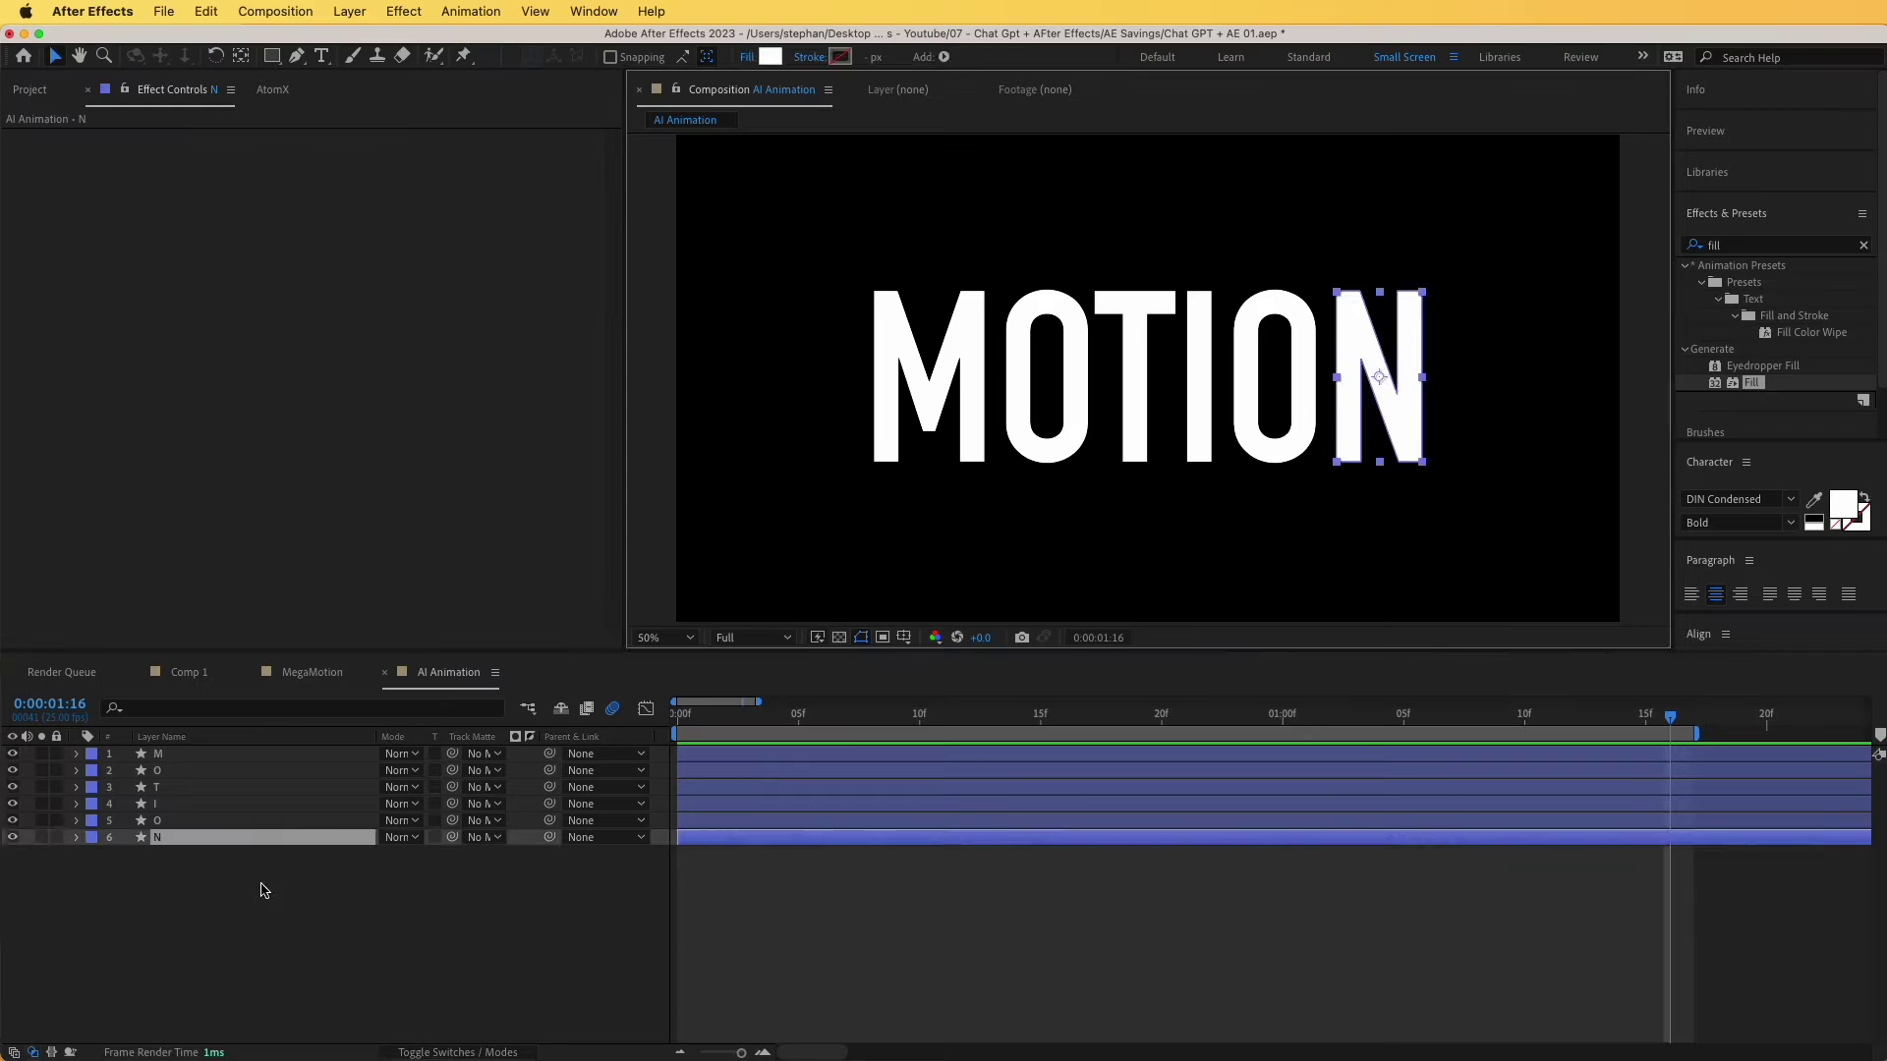
pyautogui.click(1040, 295)
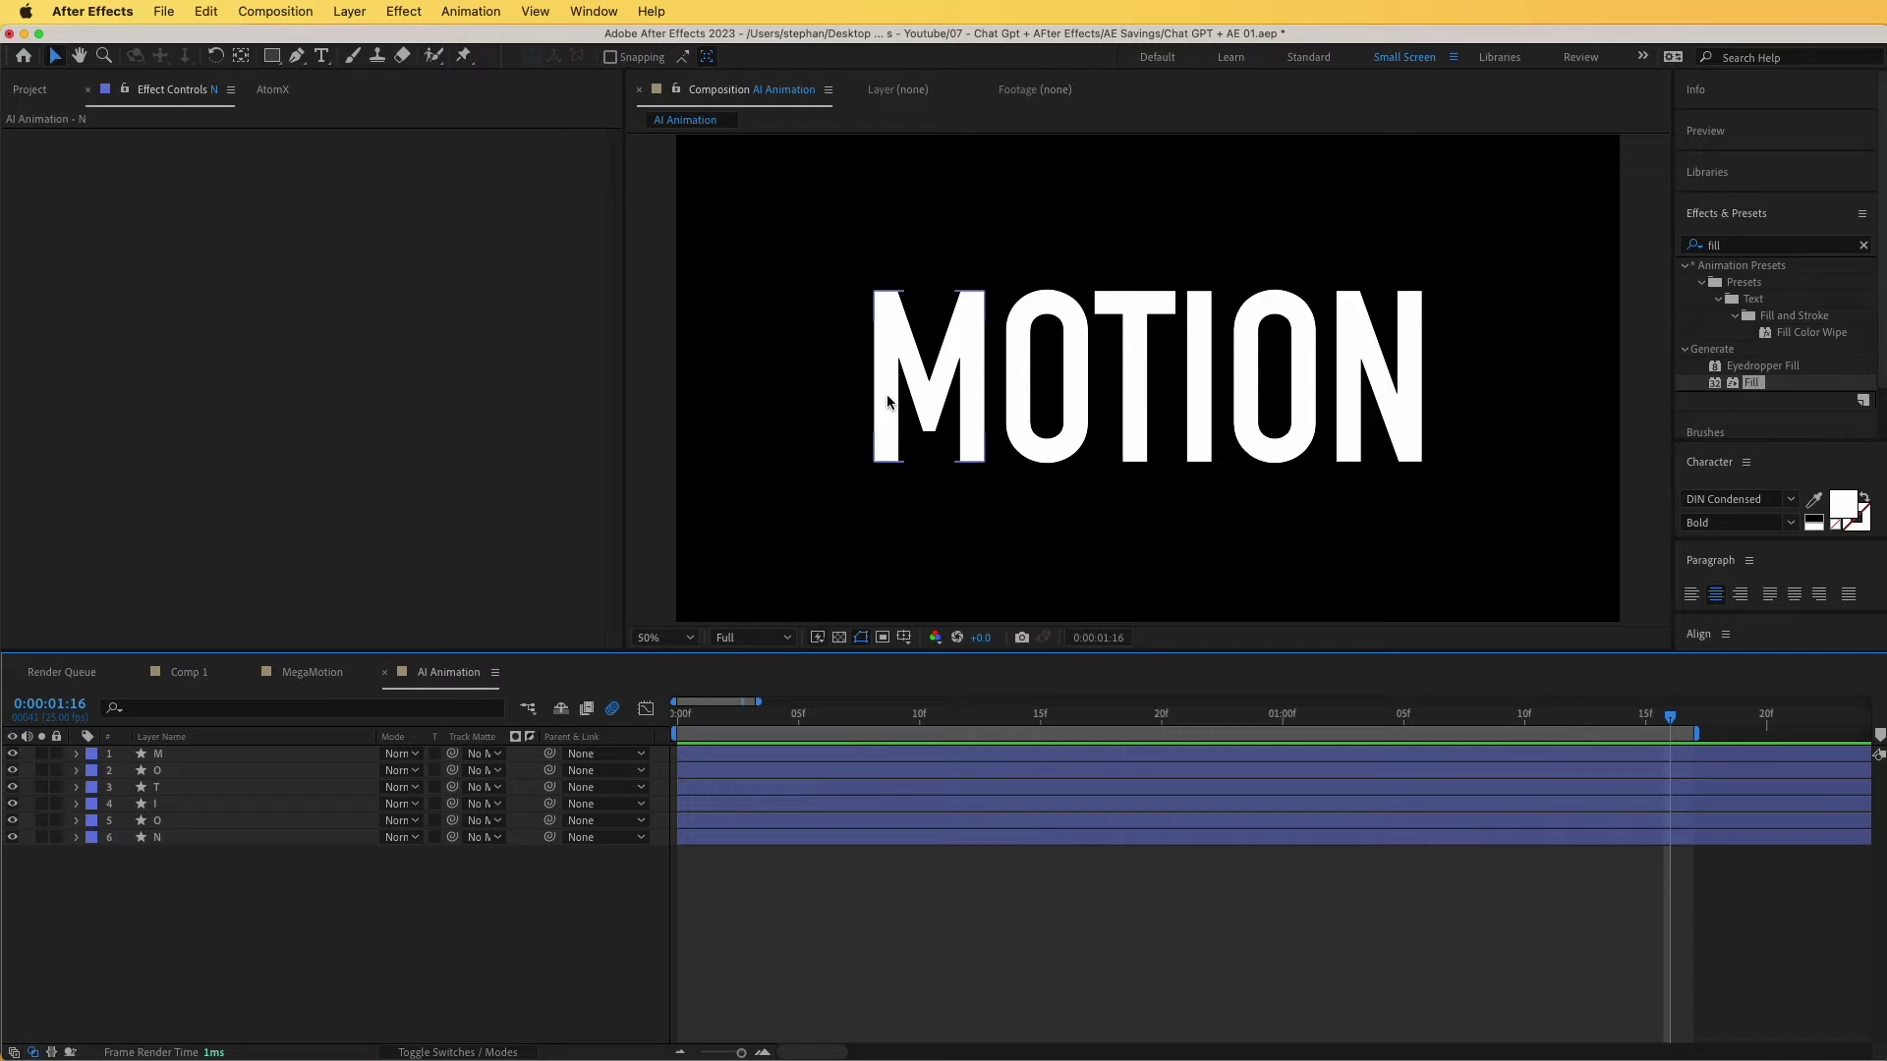
pyautogui.click(1006, 393)
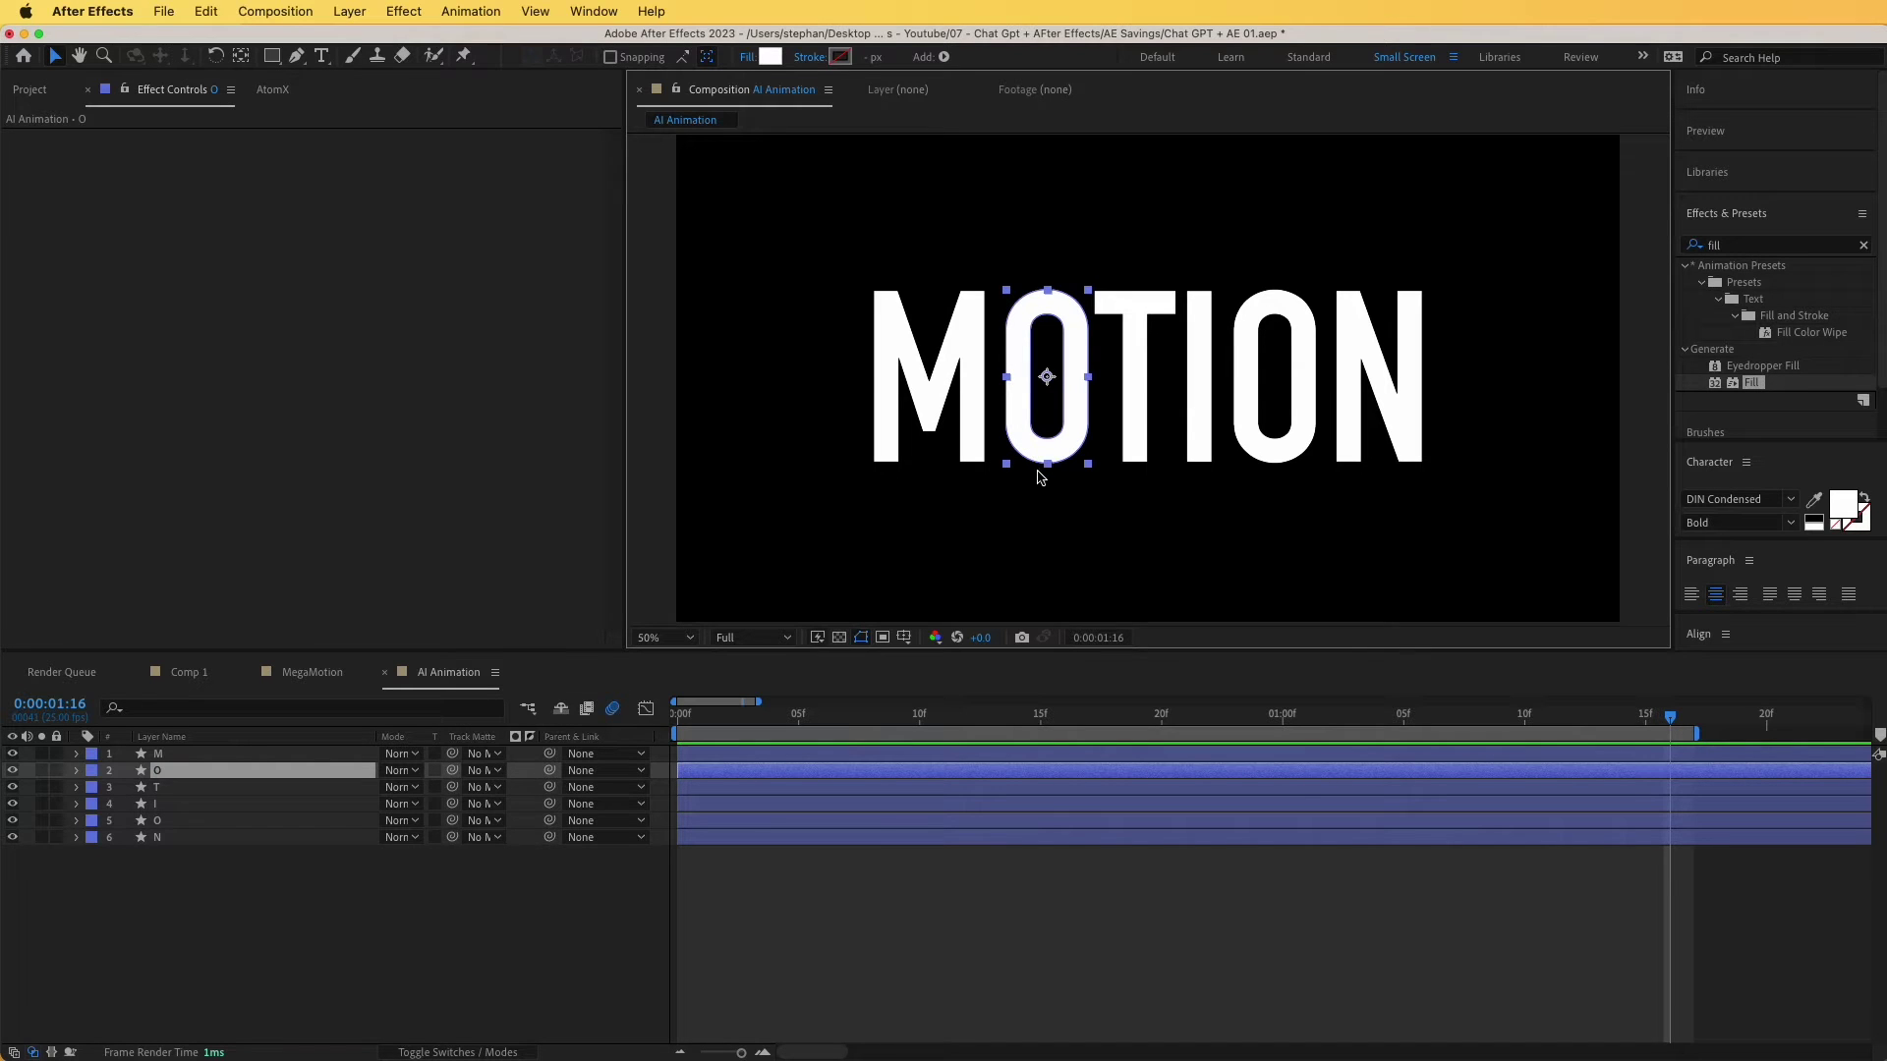
# Ask ChatGPT for an After Effects expression oscillating the position up and down by 500 pixels, dying down to the original position, and copy its code.
pyautogui.press('super+Tab')
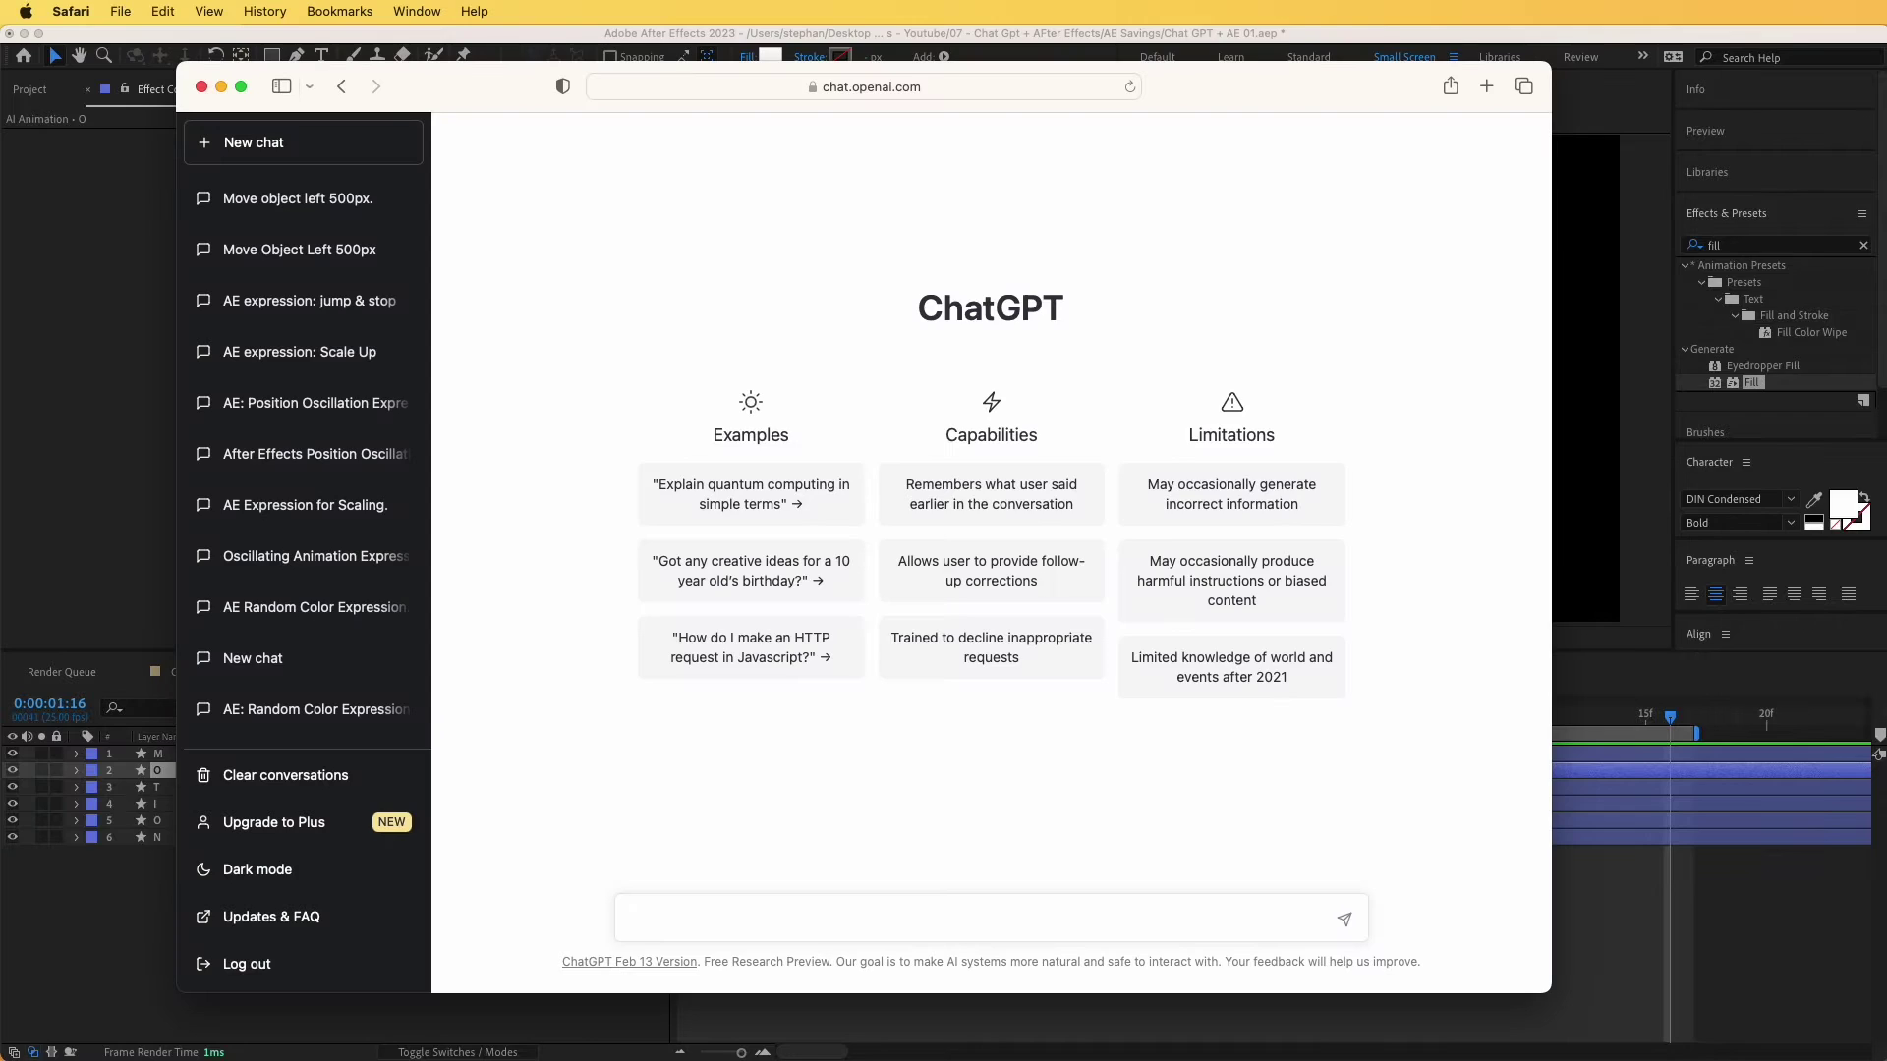
pyautogui.click(680, 930)
pyautogui.write('create an after effects expression that oscillates the position up and down by 500 pixels. The animation then slowly dies down and the object comes to its original position')
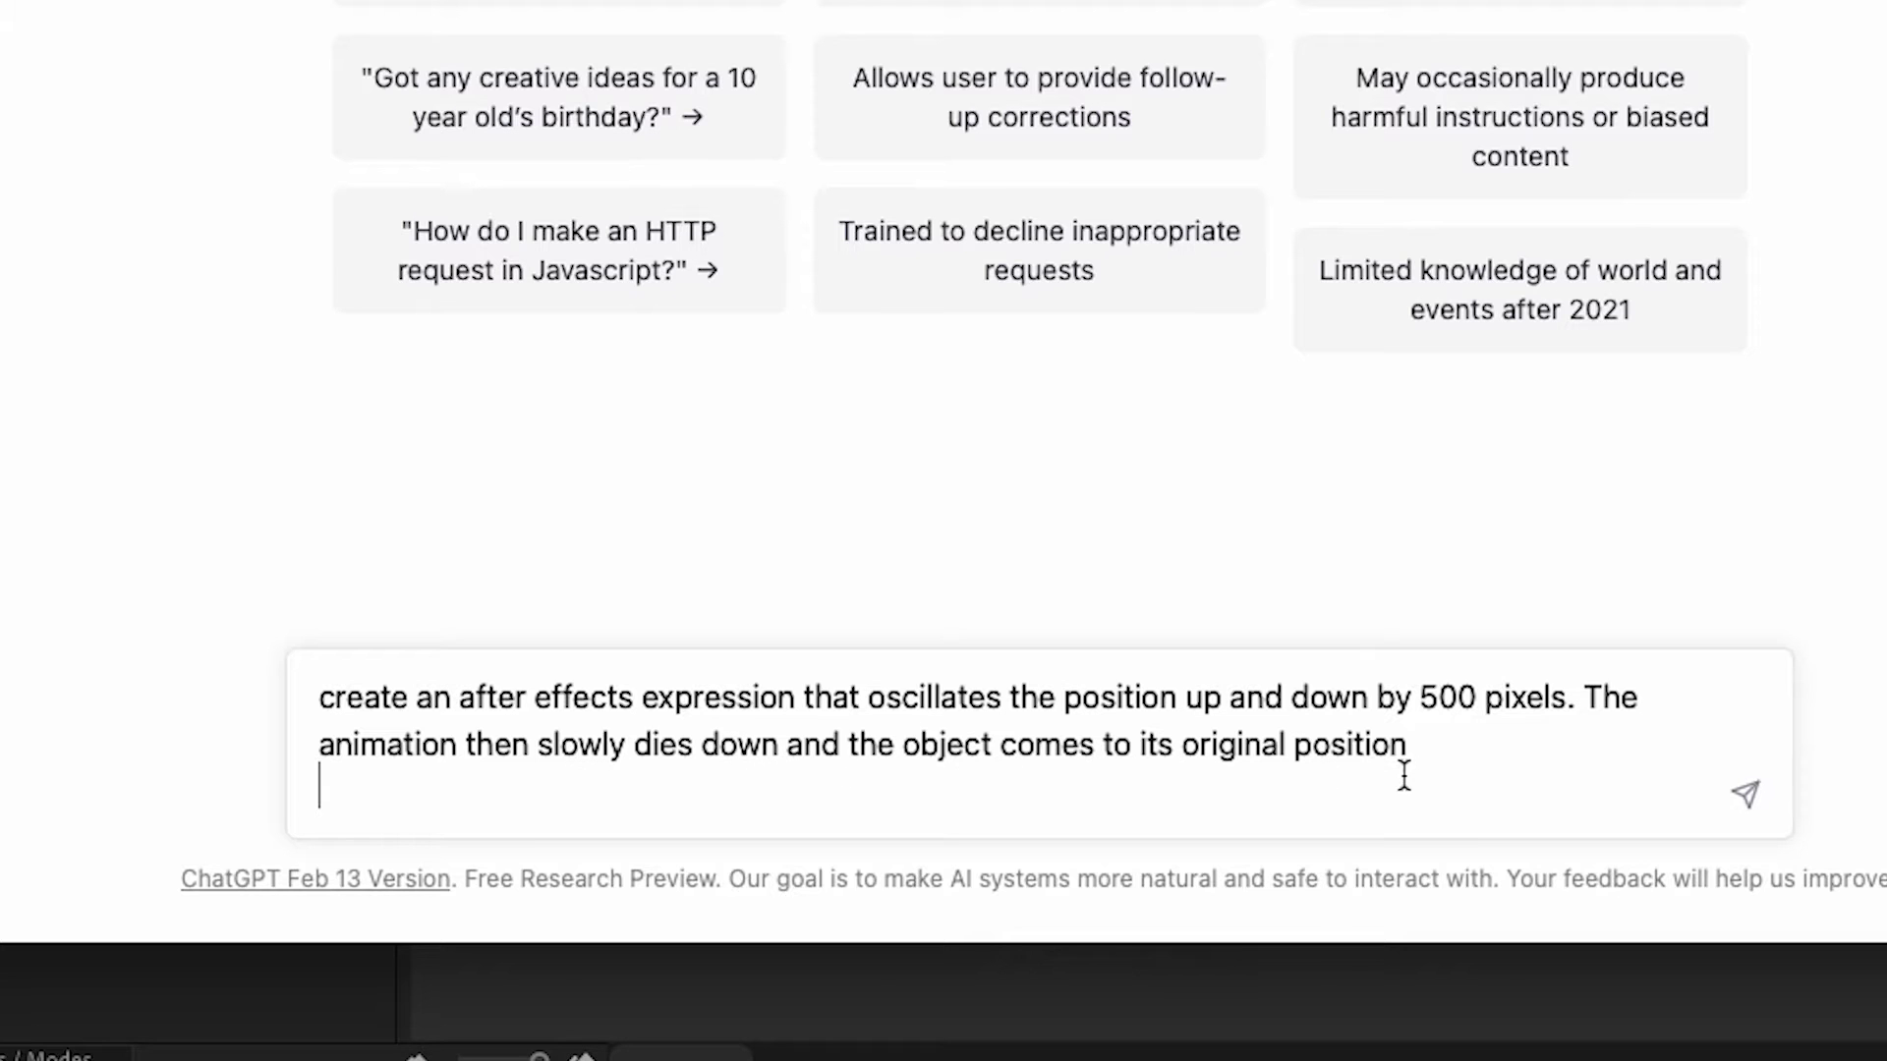
pyautogui.press('Return')
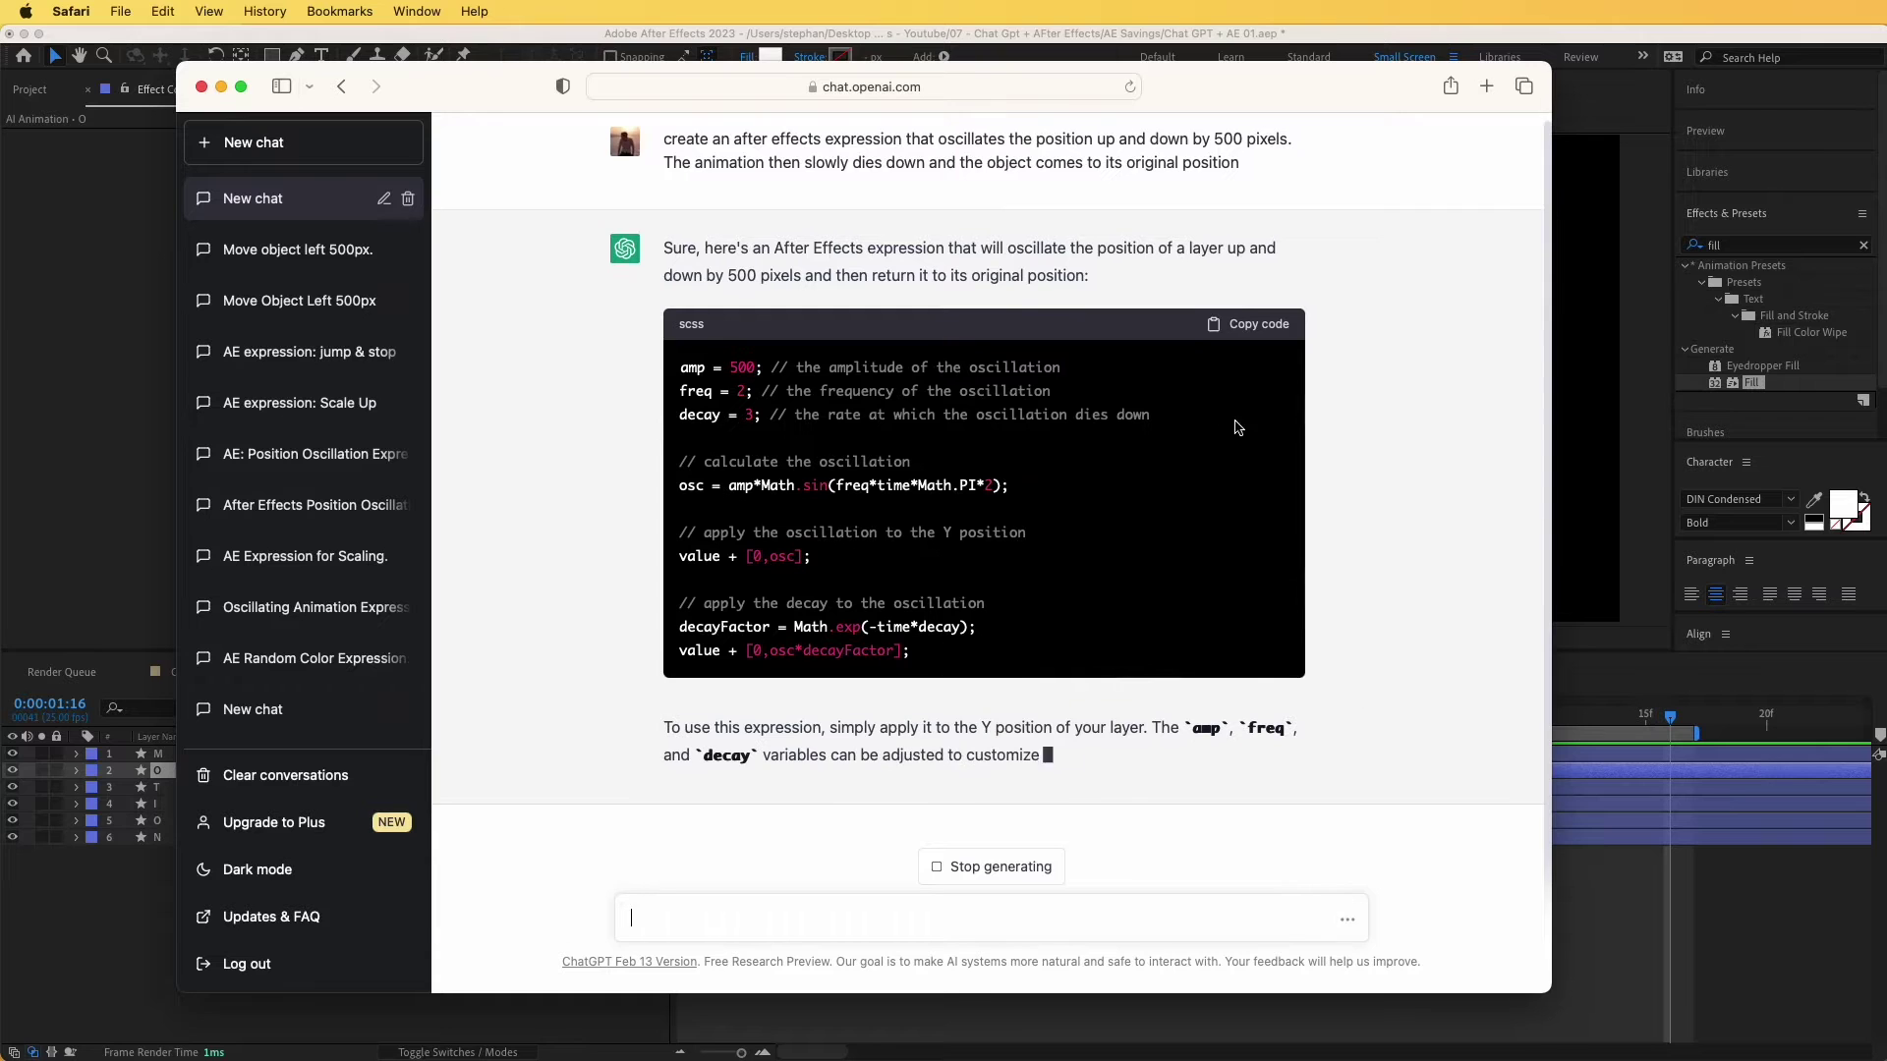
pyautogui.click(1251, 327)
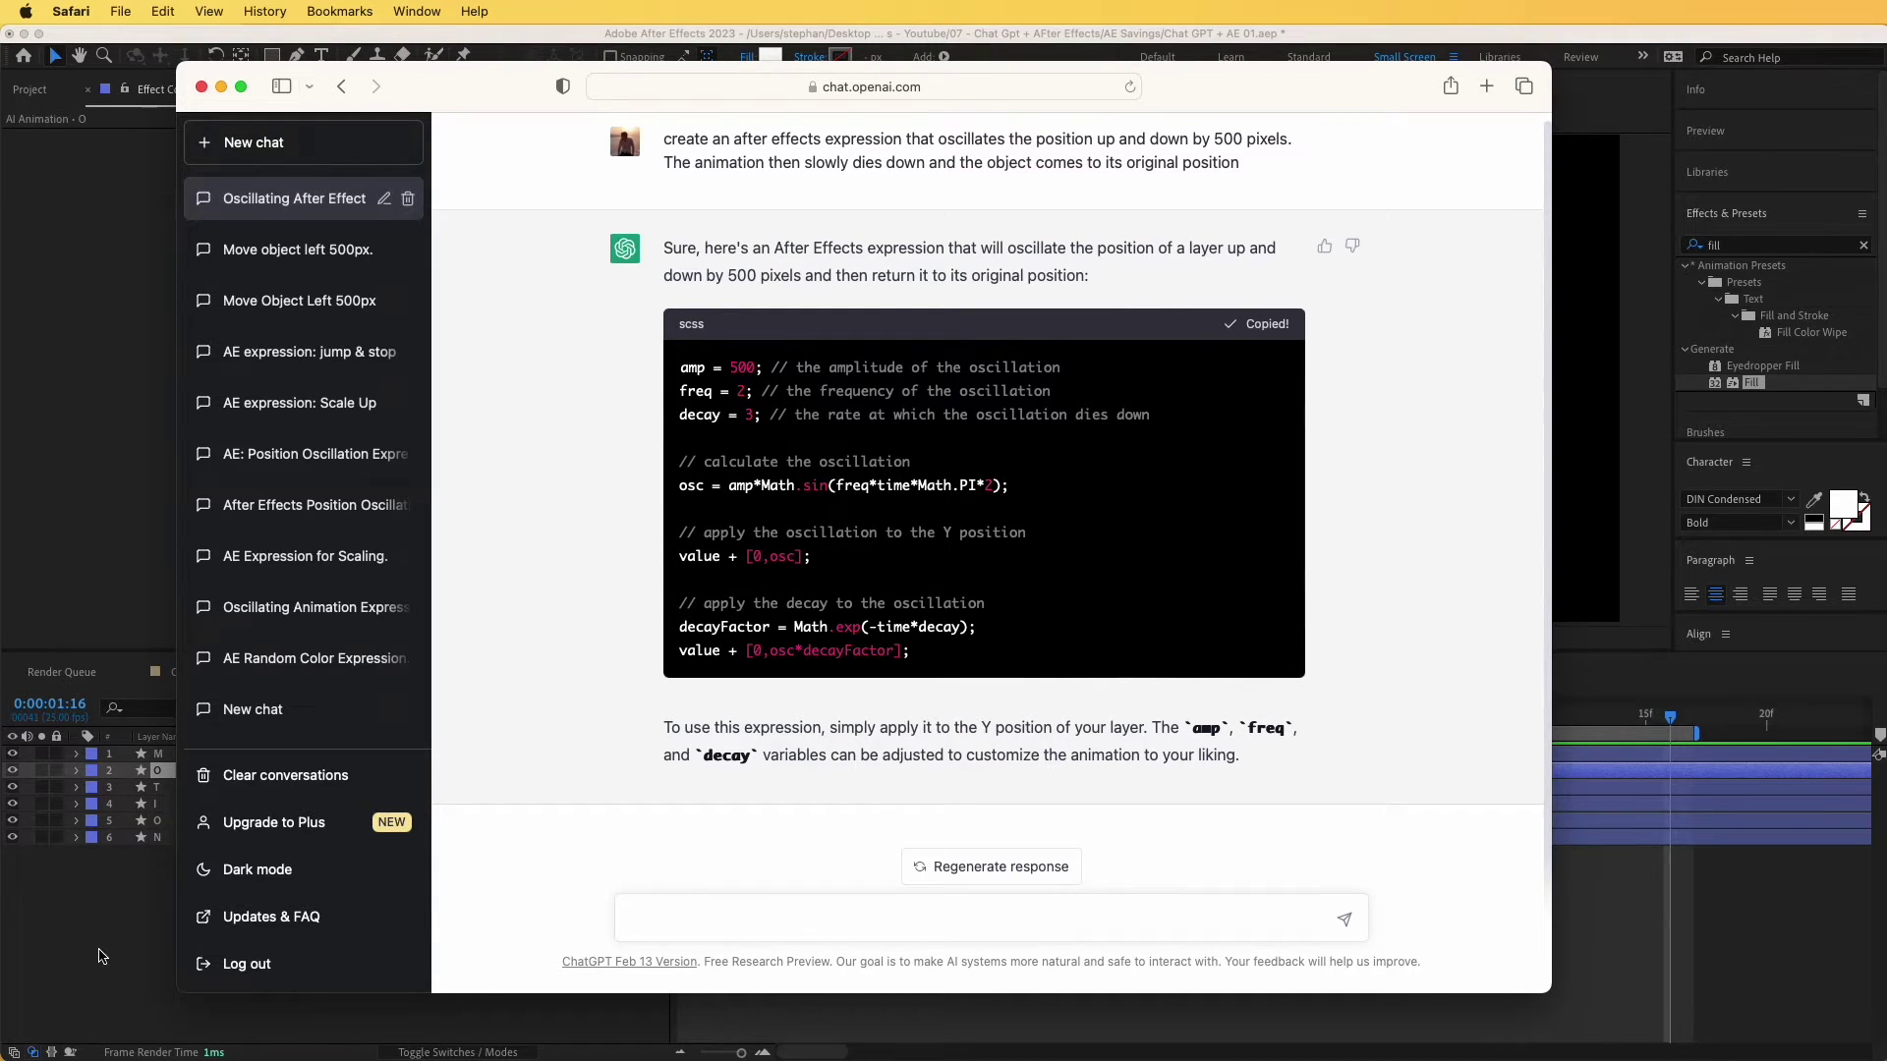
# Switch to After Effects and apply the copied oscillation code as an expression on the Position of the first O layer.
pyautogui.click(98, 955)
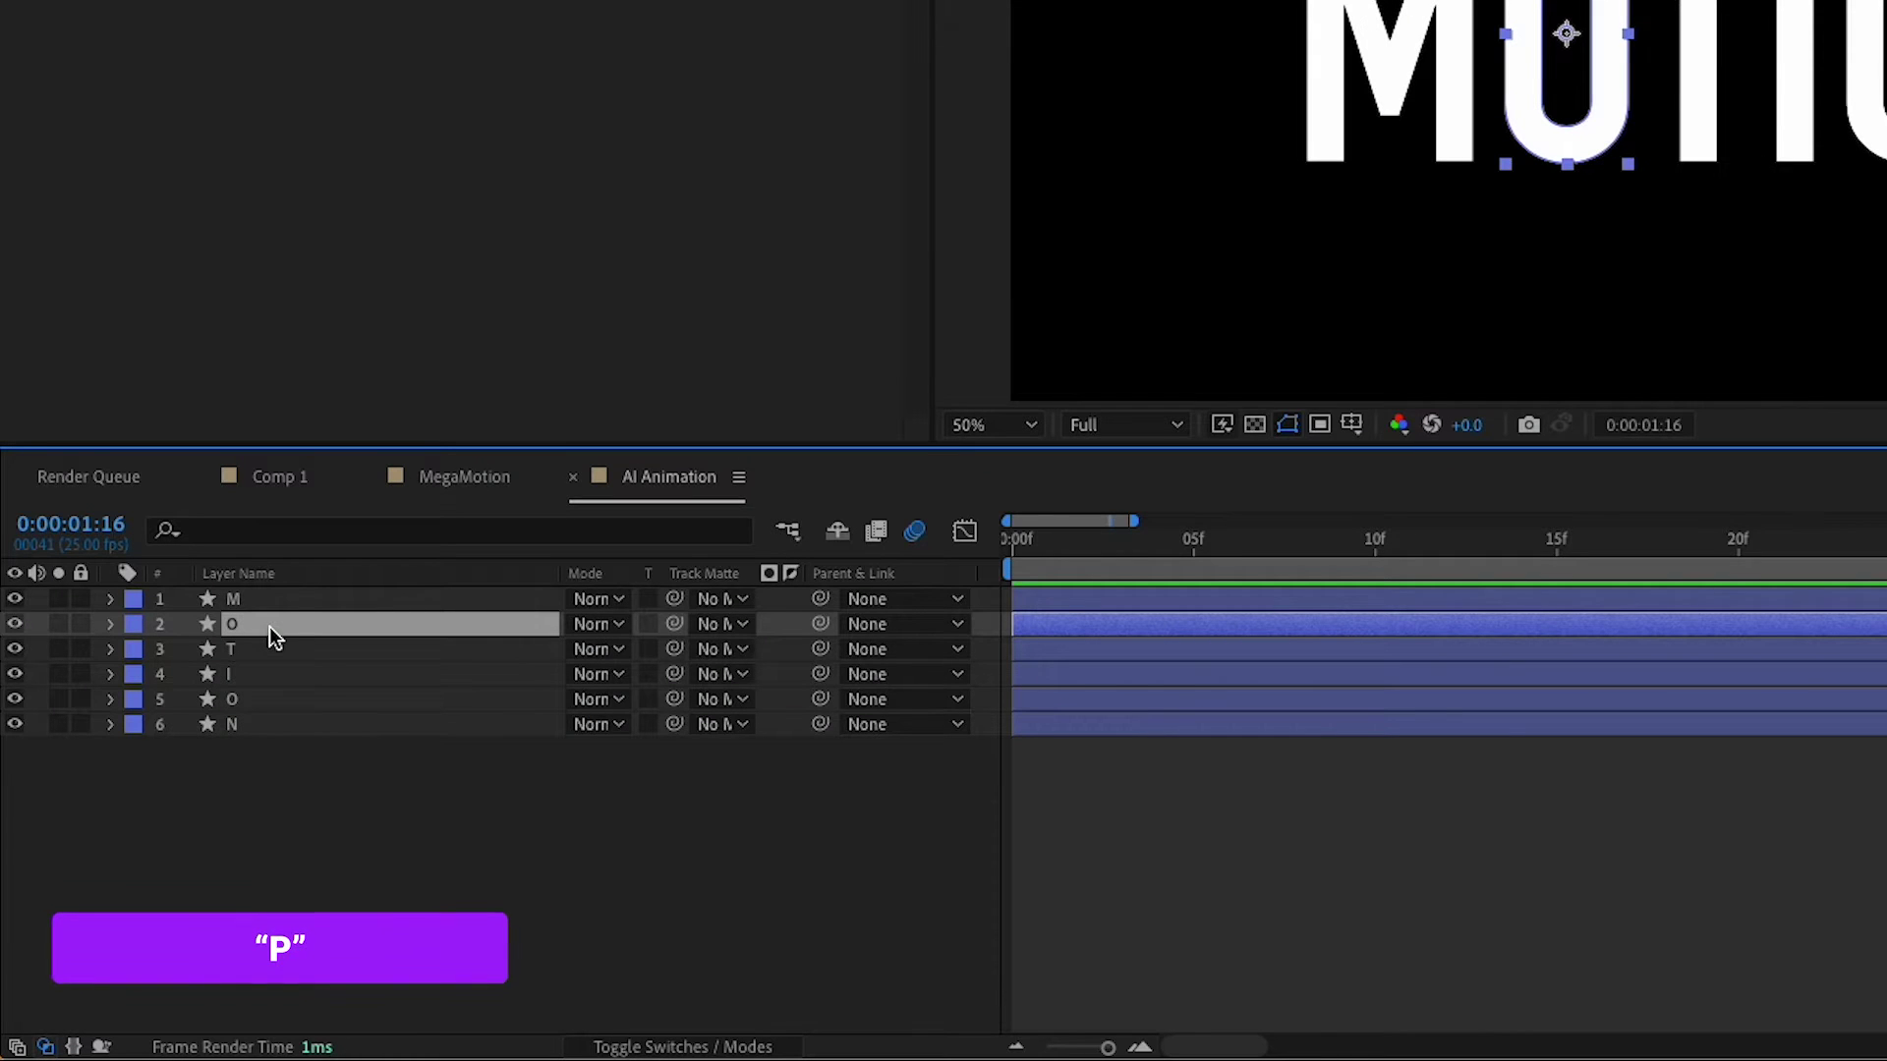
pyautogui.press('p')
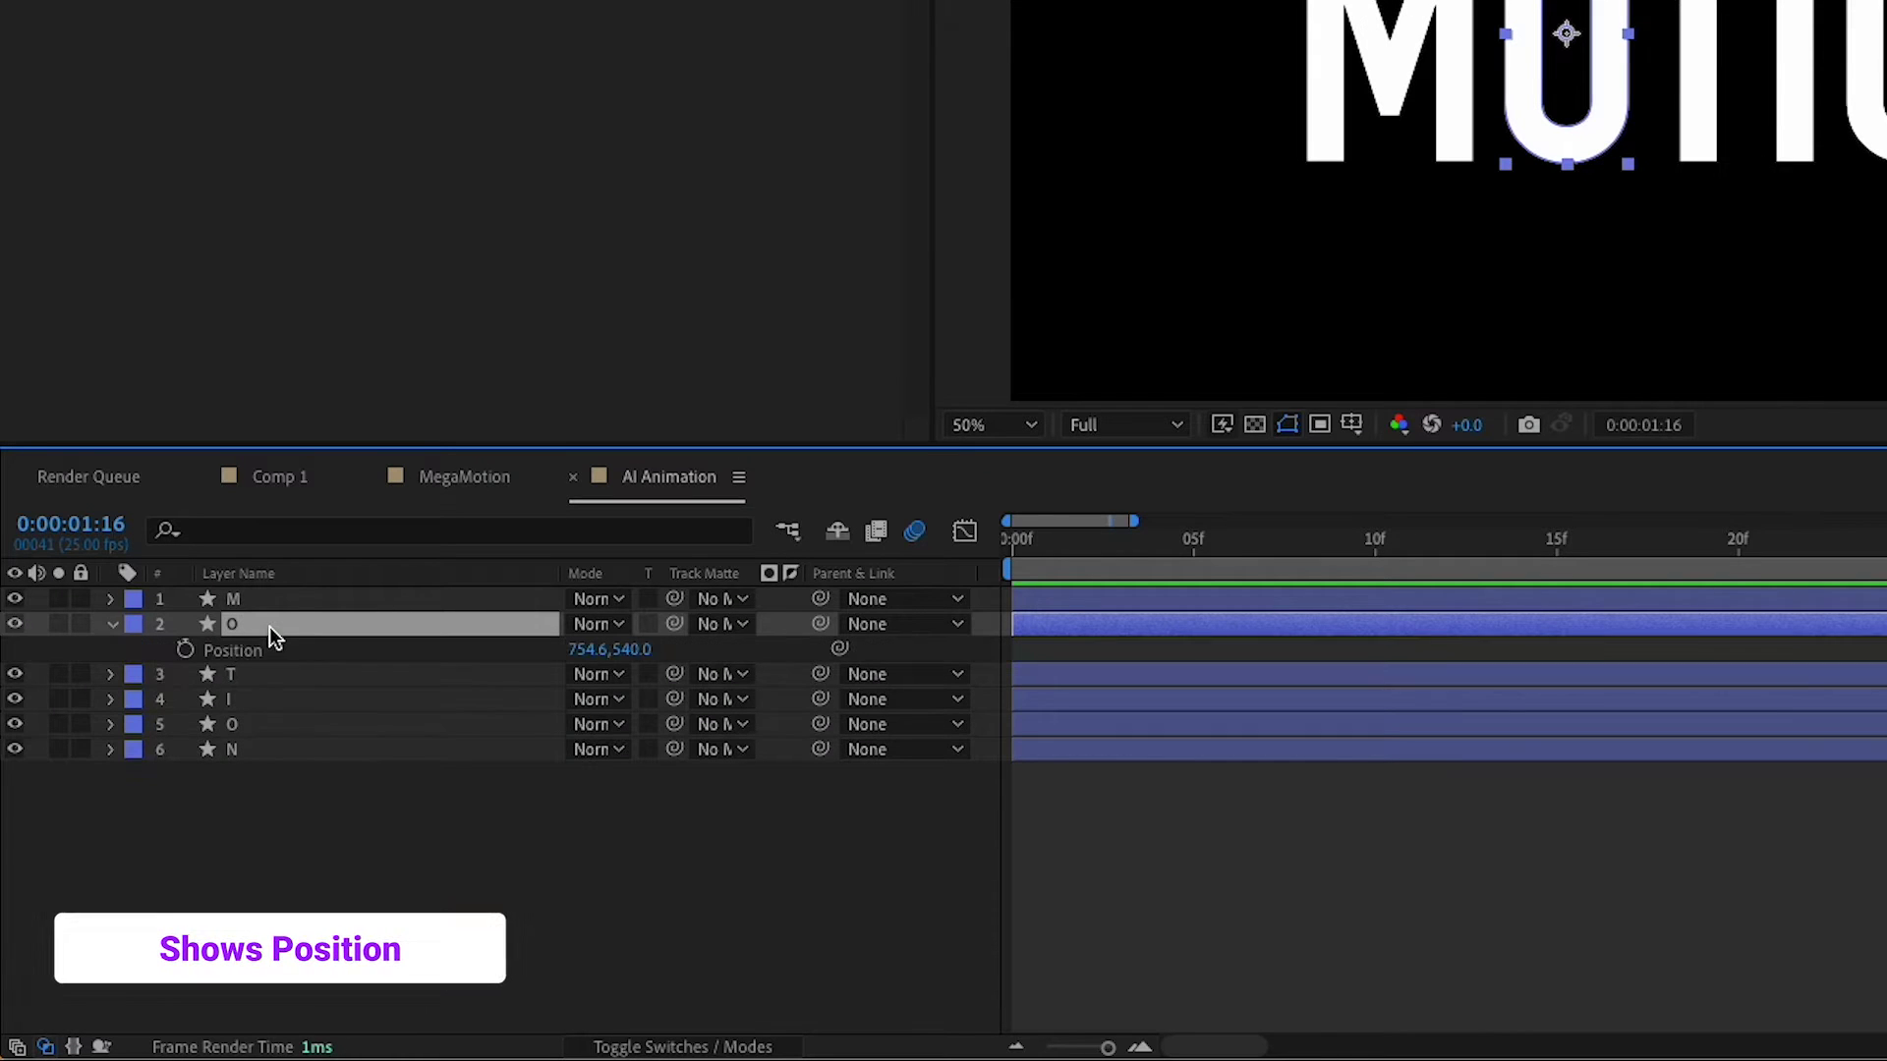
pyautogui.keyDown('alt'); pyautogui.click(187, 649); pyautogui.keyUp('alt')
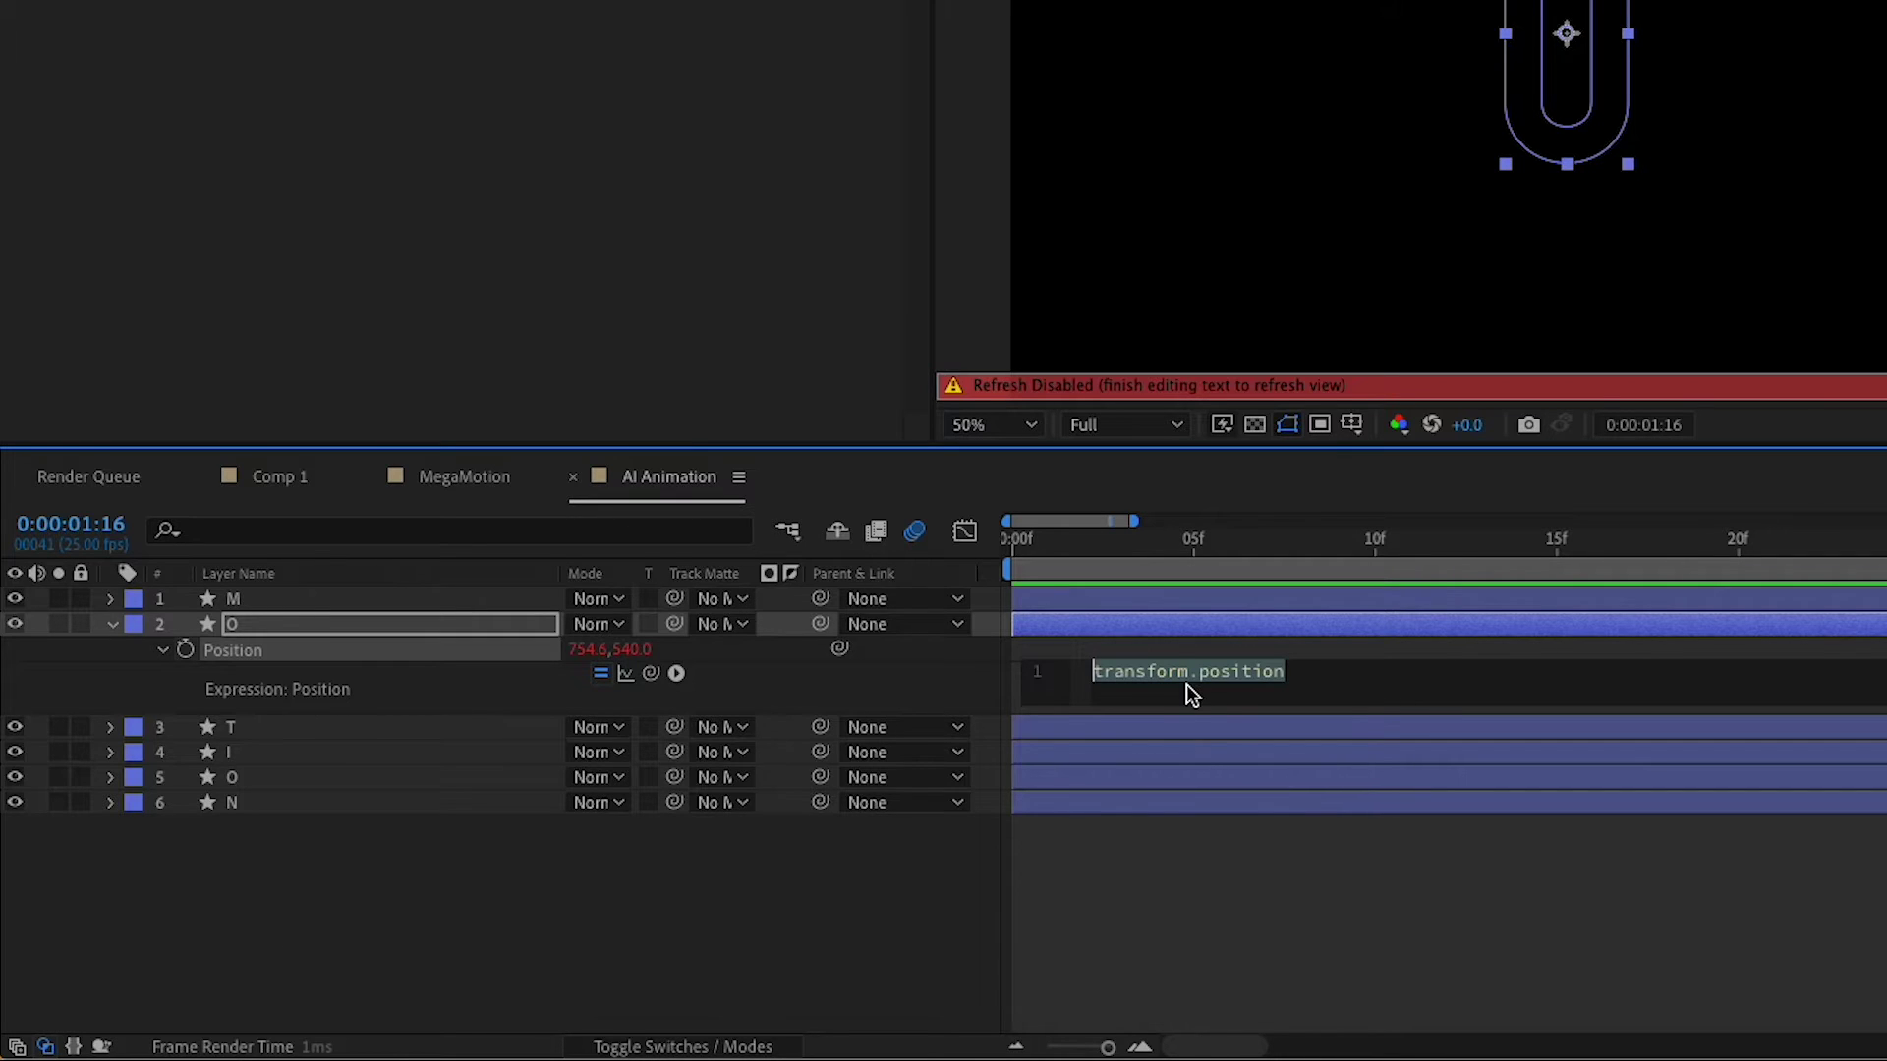
pyautogui.hotkey('ctrl', 'v')
pyautogui.click(889, 910)
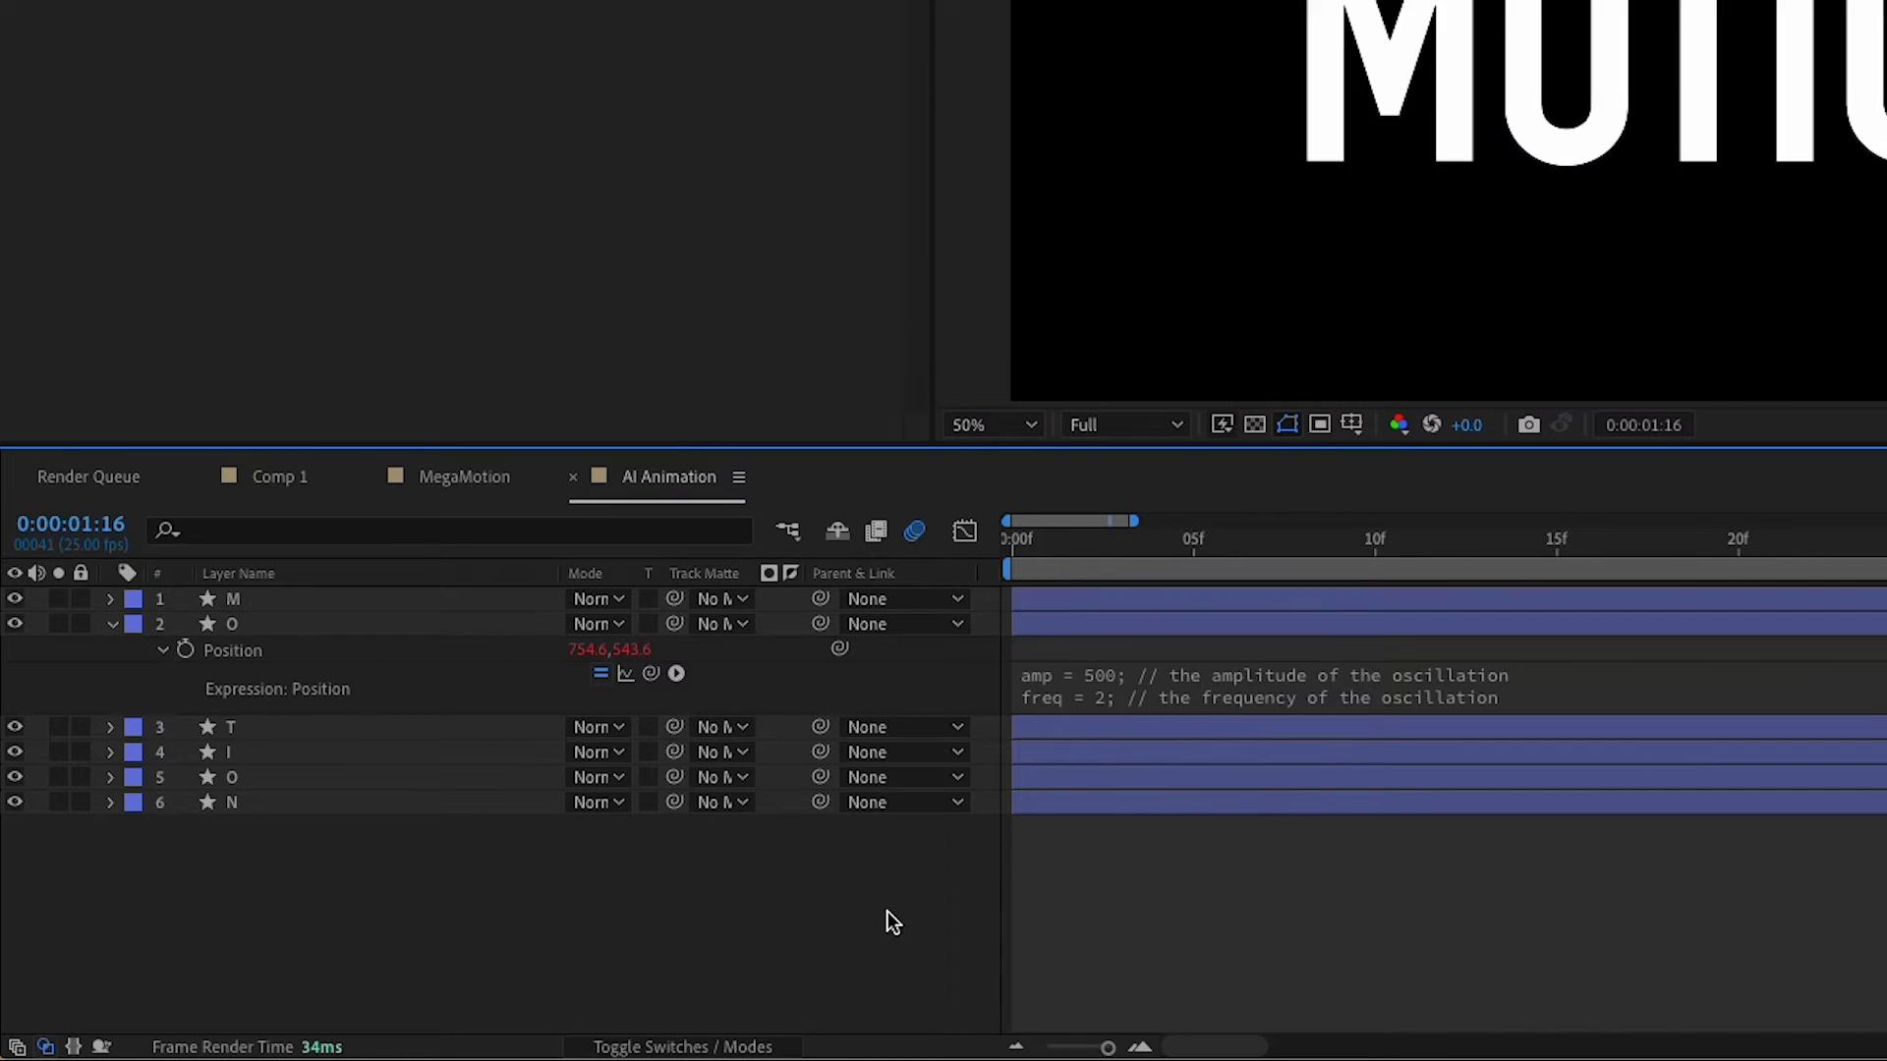
# Play back the first O's oscillation and scrub the playhead to 1 second.
pyautogui.press('space')
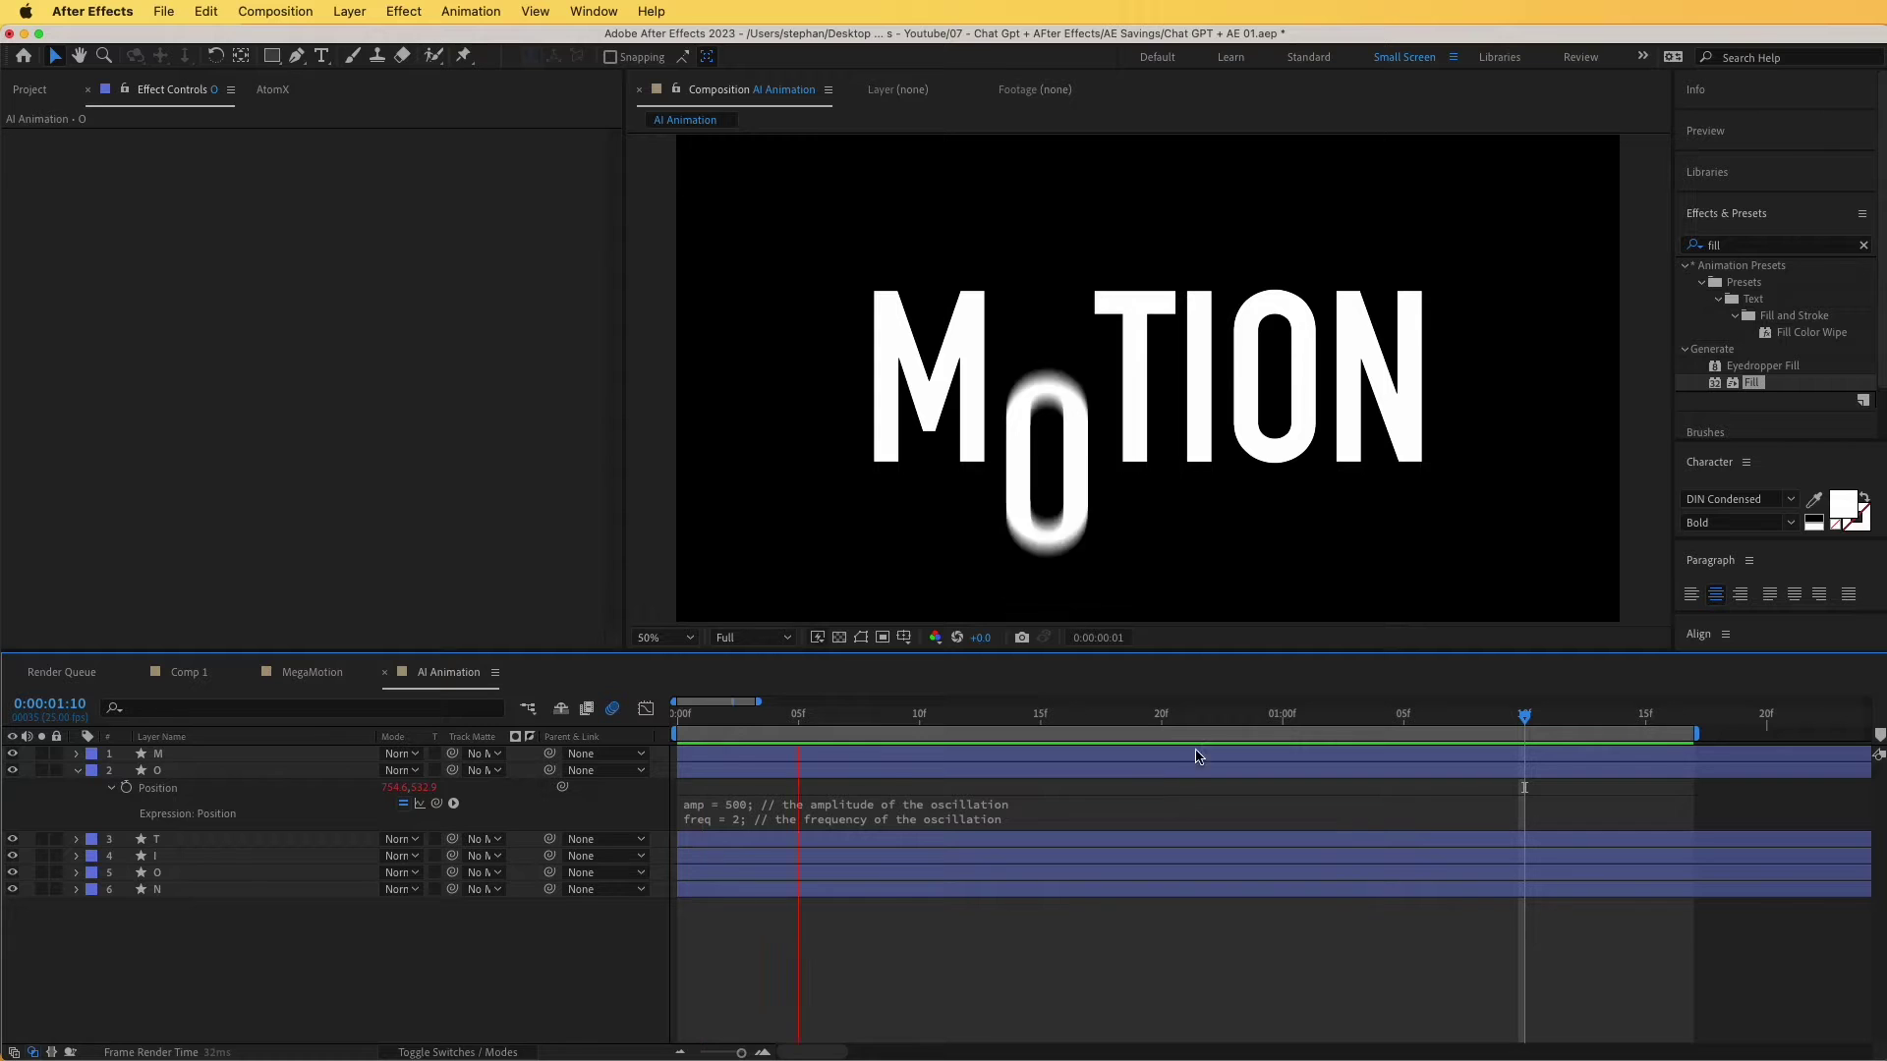
pyautogui.press('space')
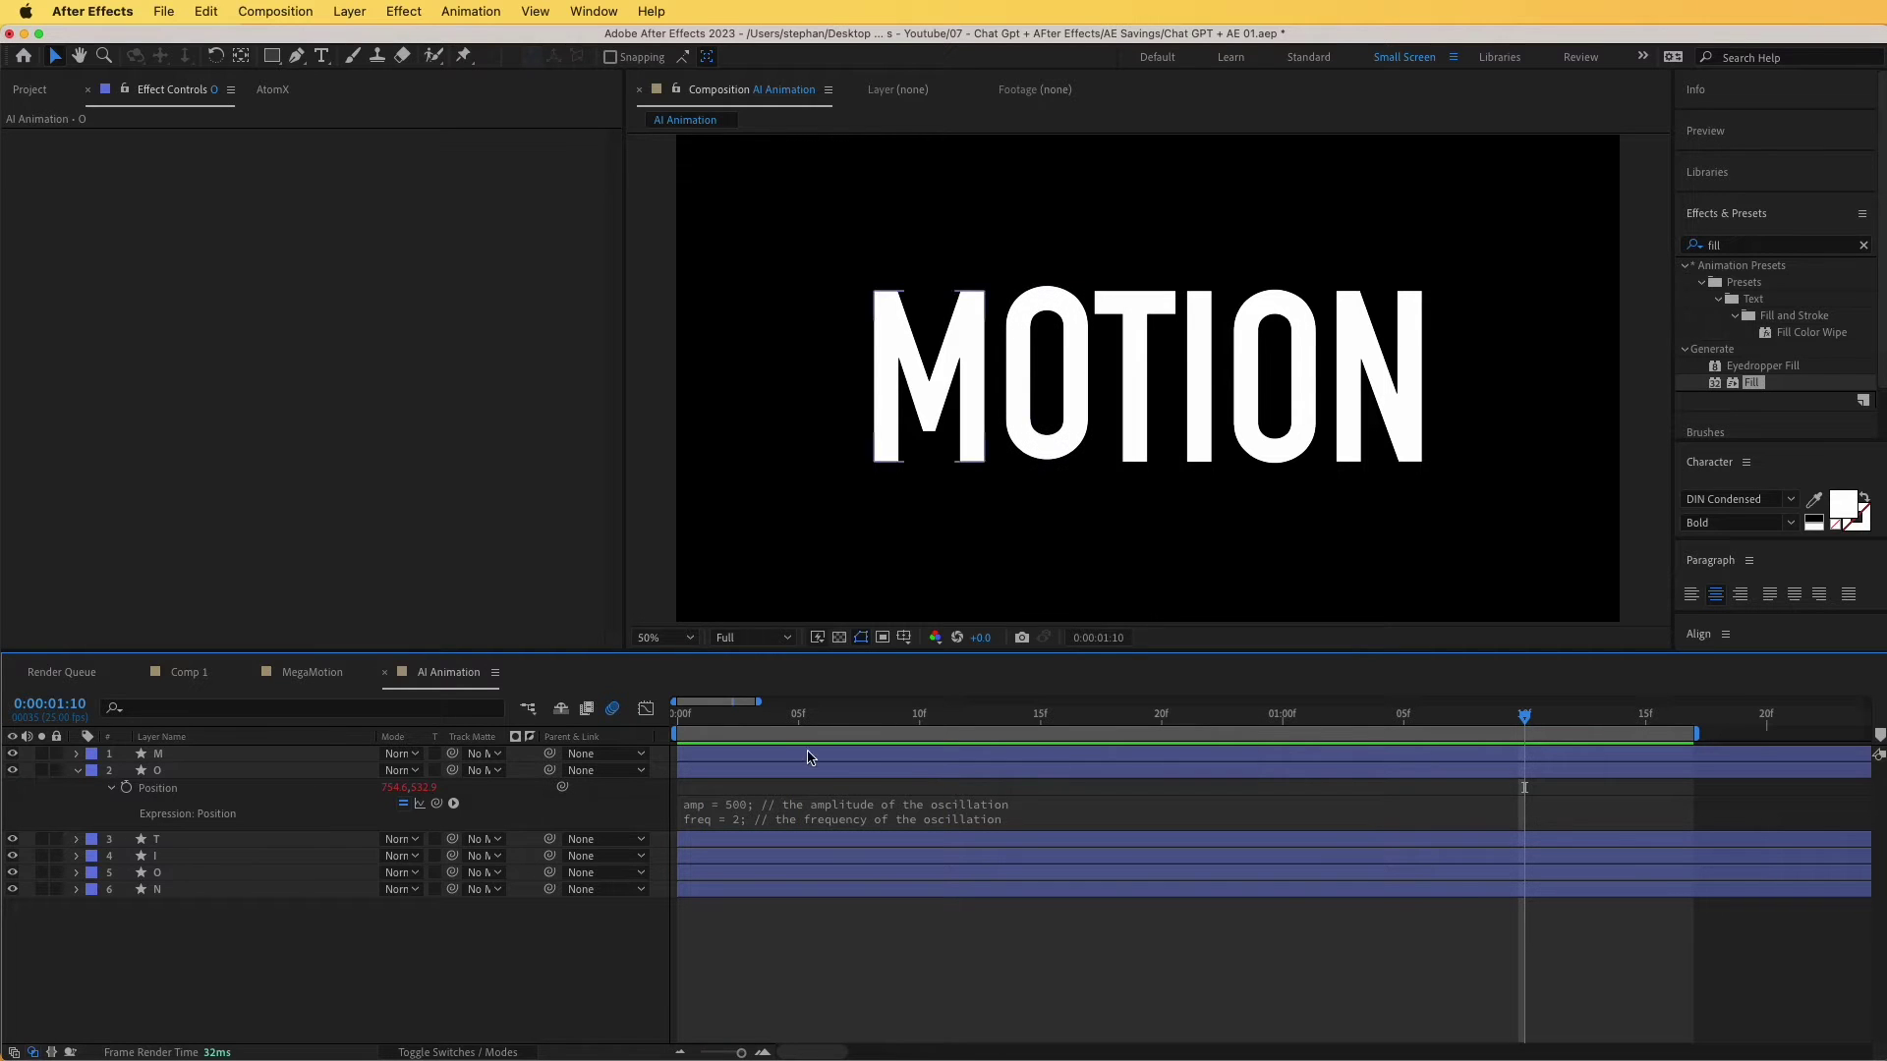
pyautogui.moveTo(732, 716); pyautogui.dragTo(1282, 718)
# Set the decay value in the first O's Position expression to 6.
pyautogui.click(767, 819)
pyautogui.click(787, 832)
pyautogui.moveTo(801, 832); pyautogui.dragTo(739, 846)
pyautogui.click(802, 832)
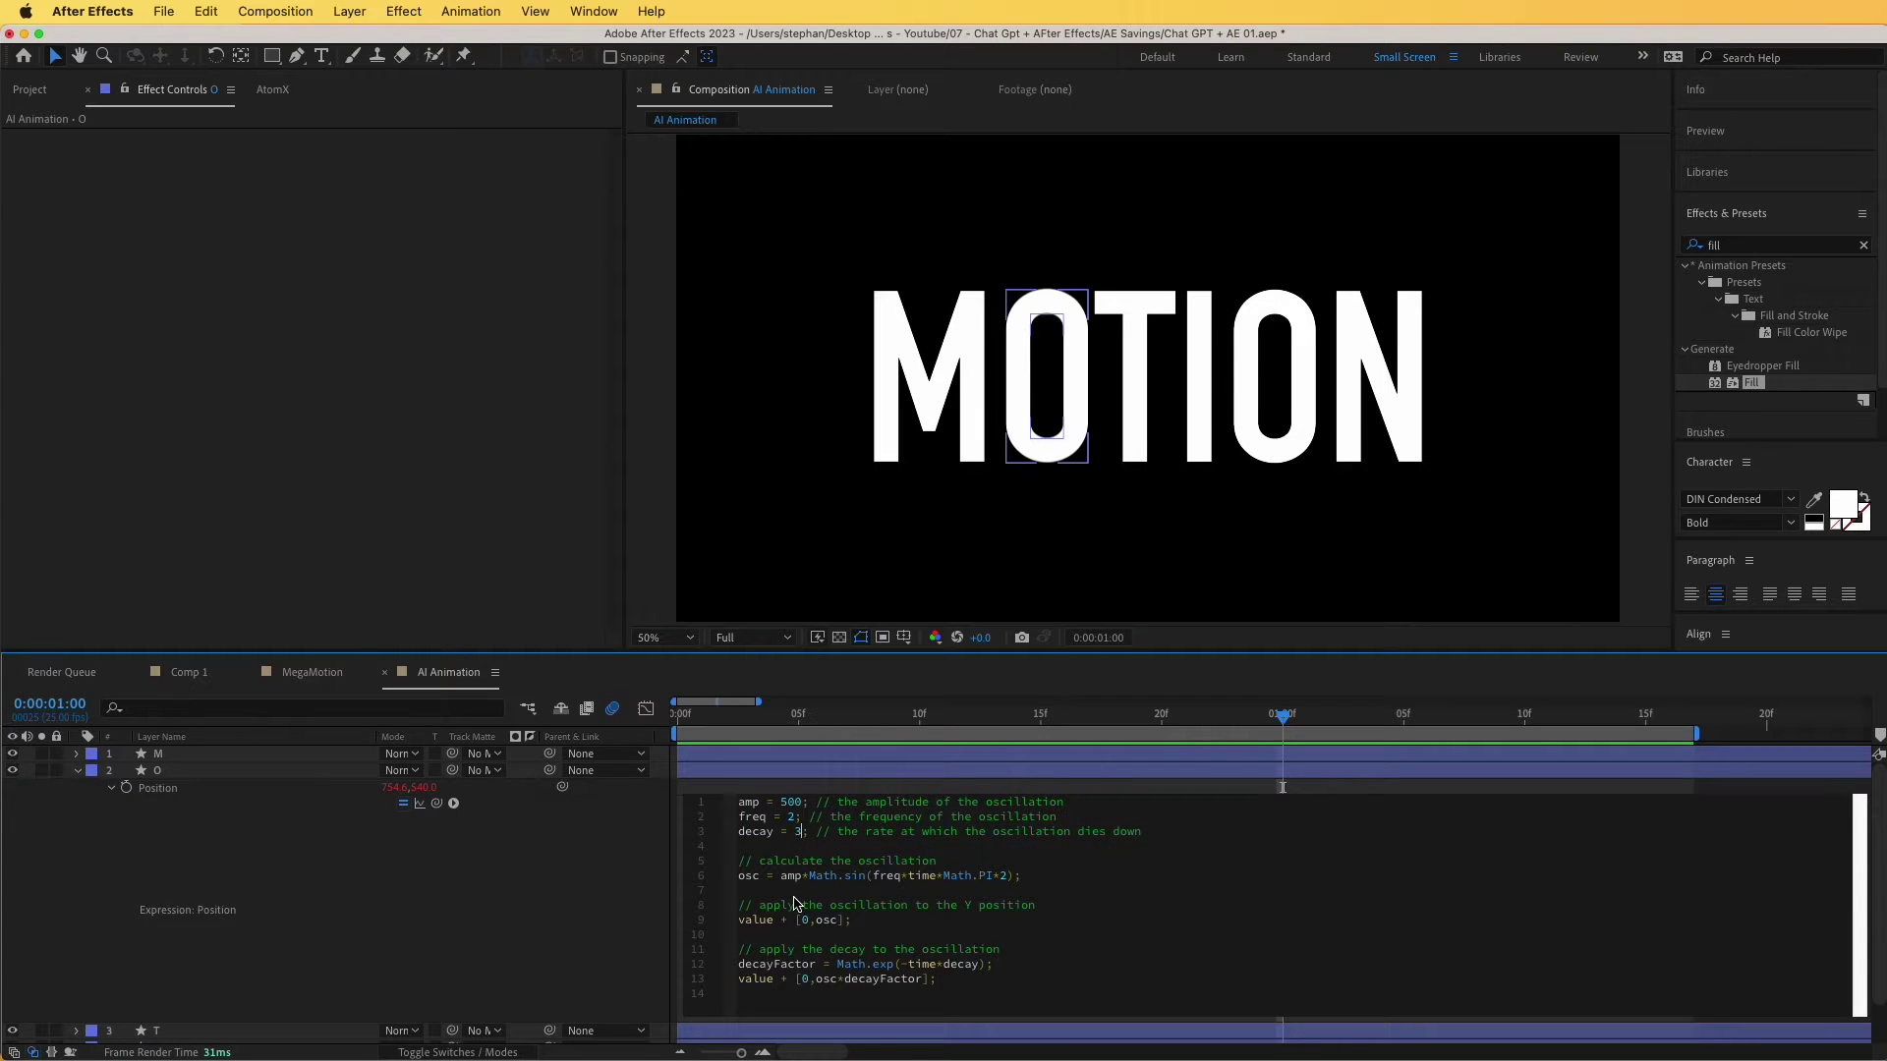
pyautogui.press('BackSpace')
pyautogui.write('6')
pyautogui.click(556, 869)
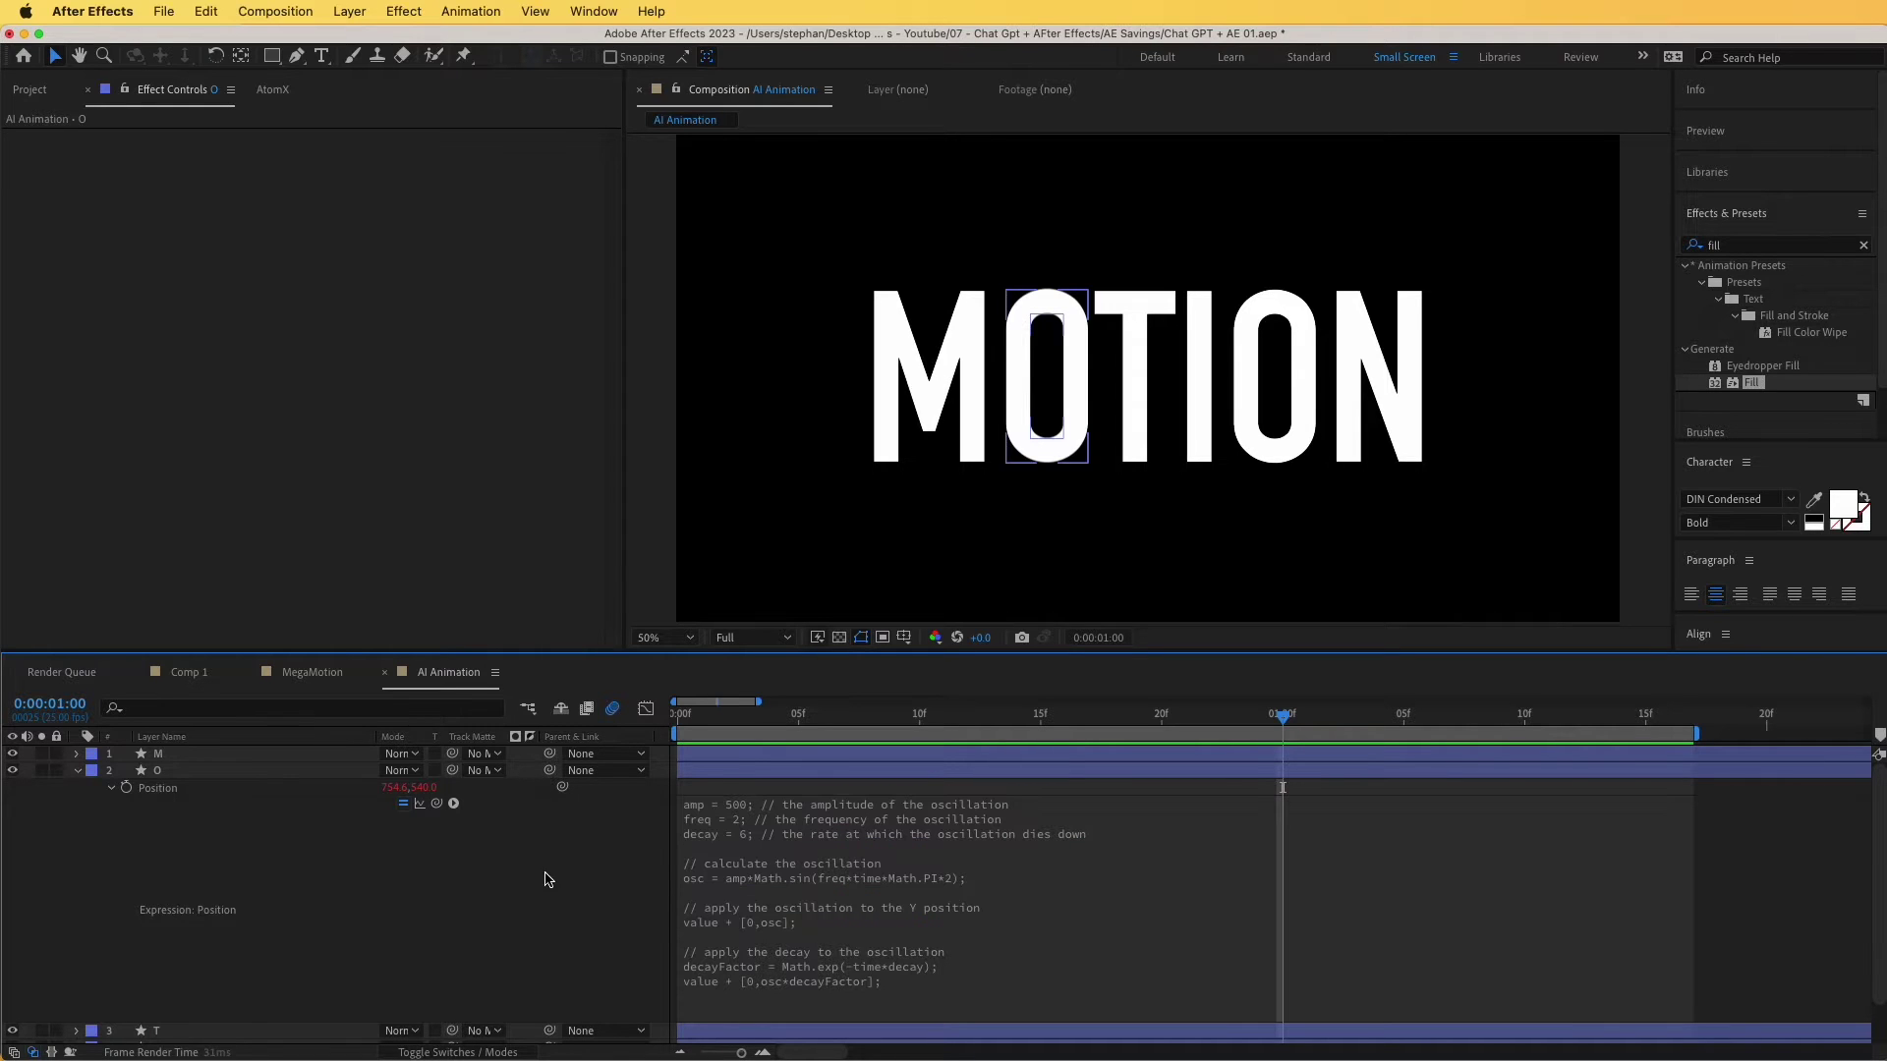
# Preview the O's oscillation with the decay of 6.
pyautogui.press('space')
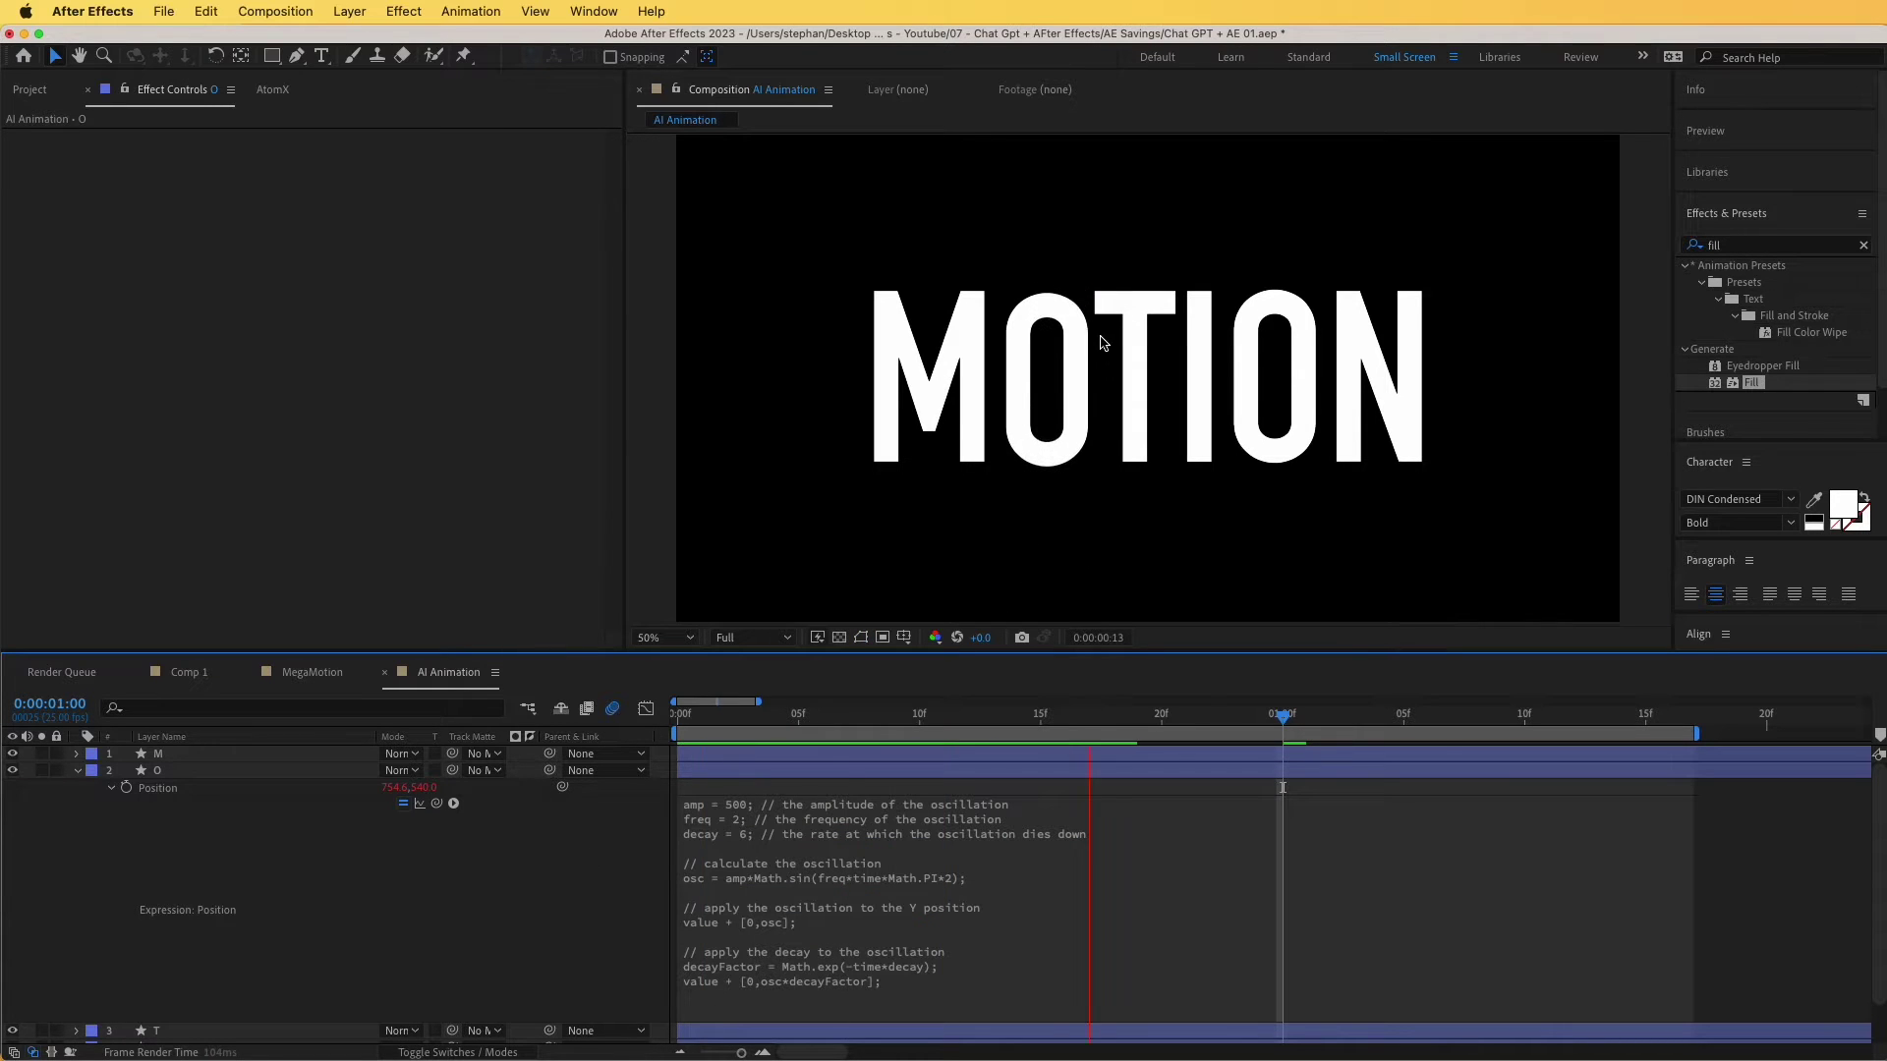
pyautogui.press('space')
pyautogui.press('space')
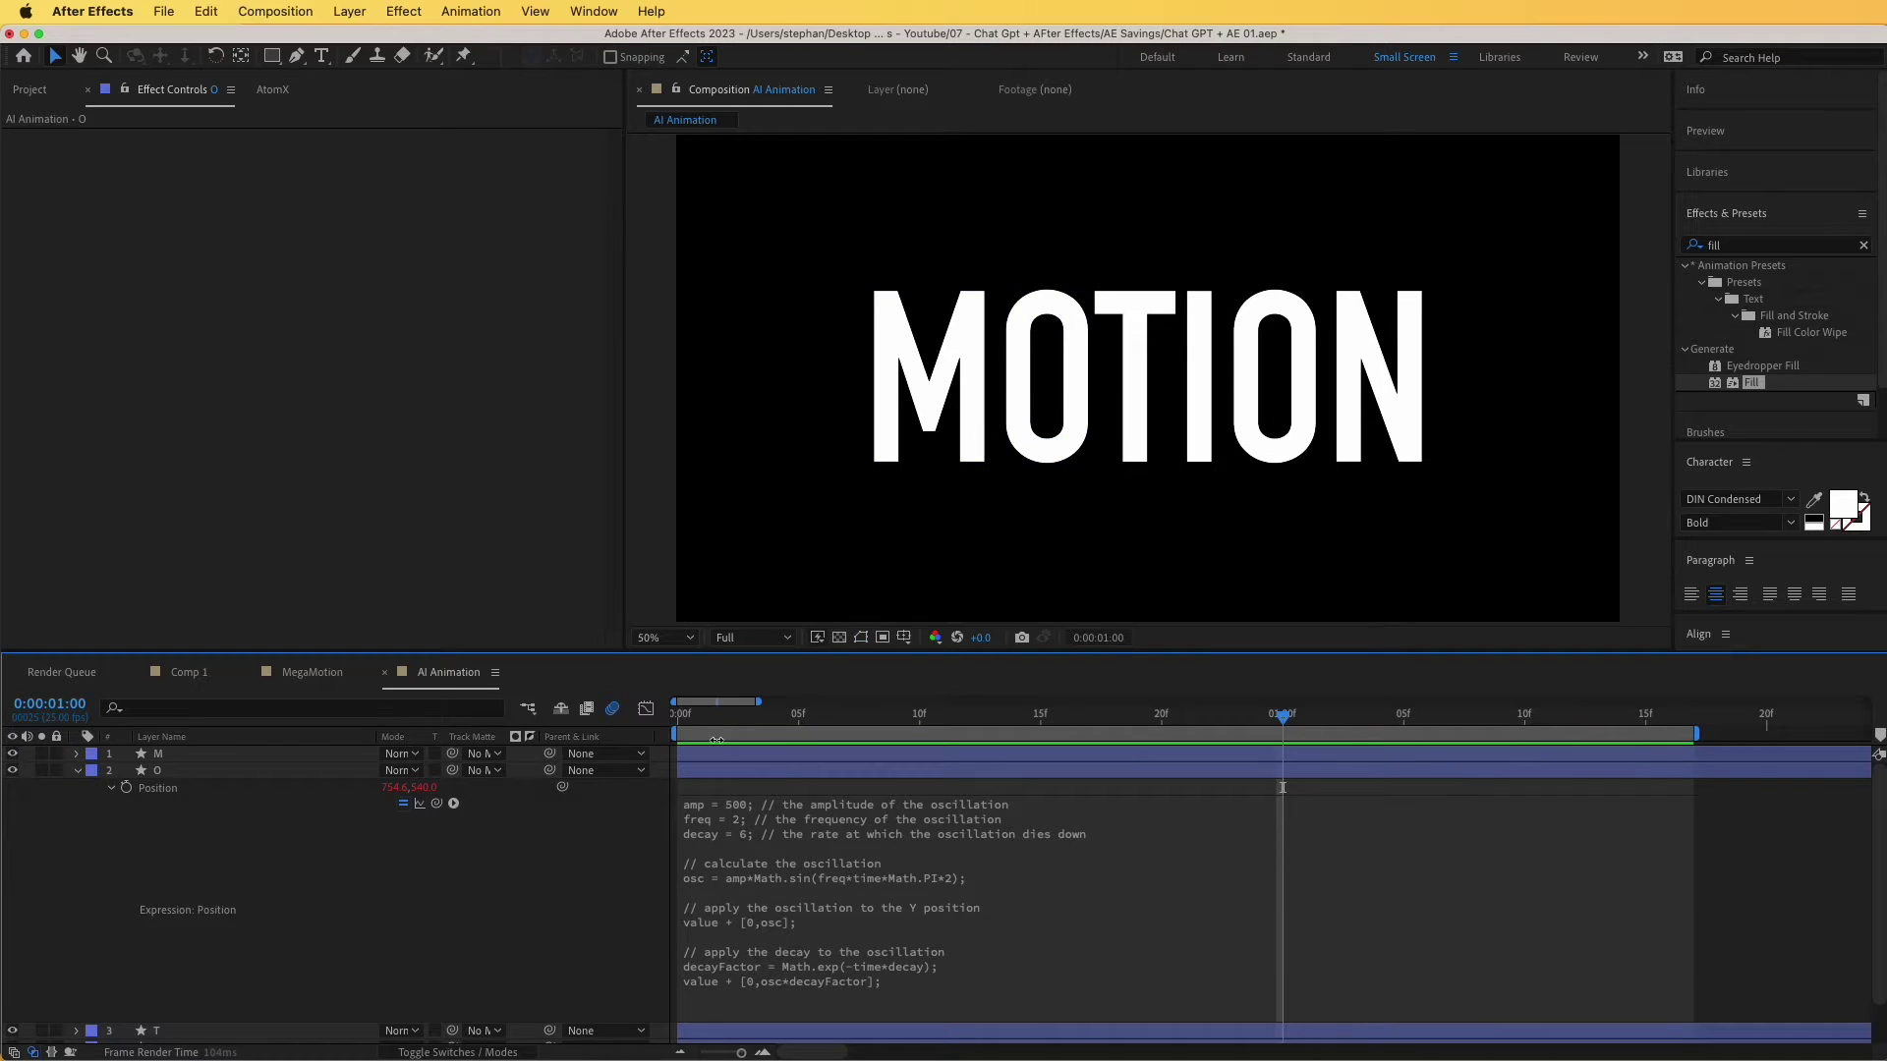
pyautogui.press('space')
# Set the decay value in the first O's Position expression to 5 and preview the animation.
pyautogui.click(750, 837)
pyautogui.click(803, 832)
pyautogui.press('BackSpace')
pyautogui.write('5')
pyautogui.click(633, 895)
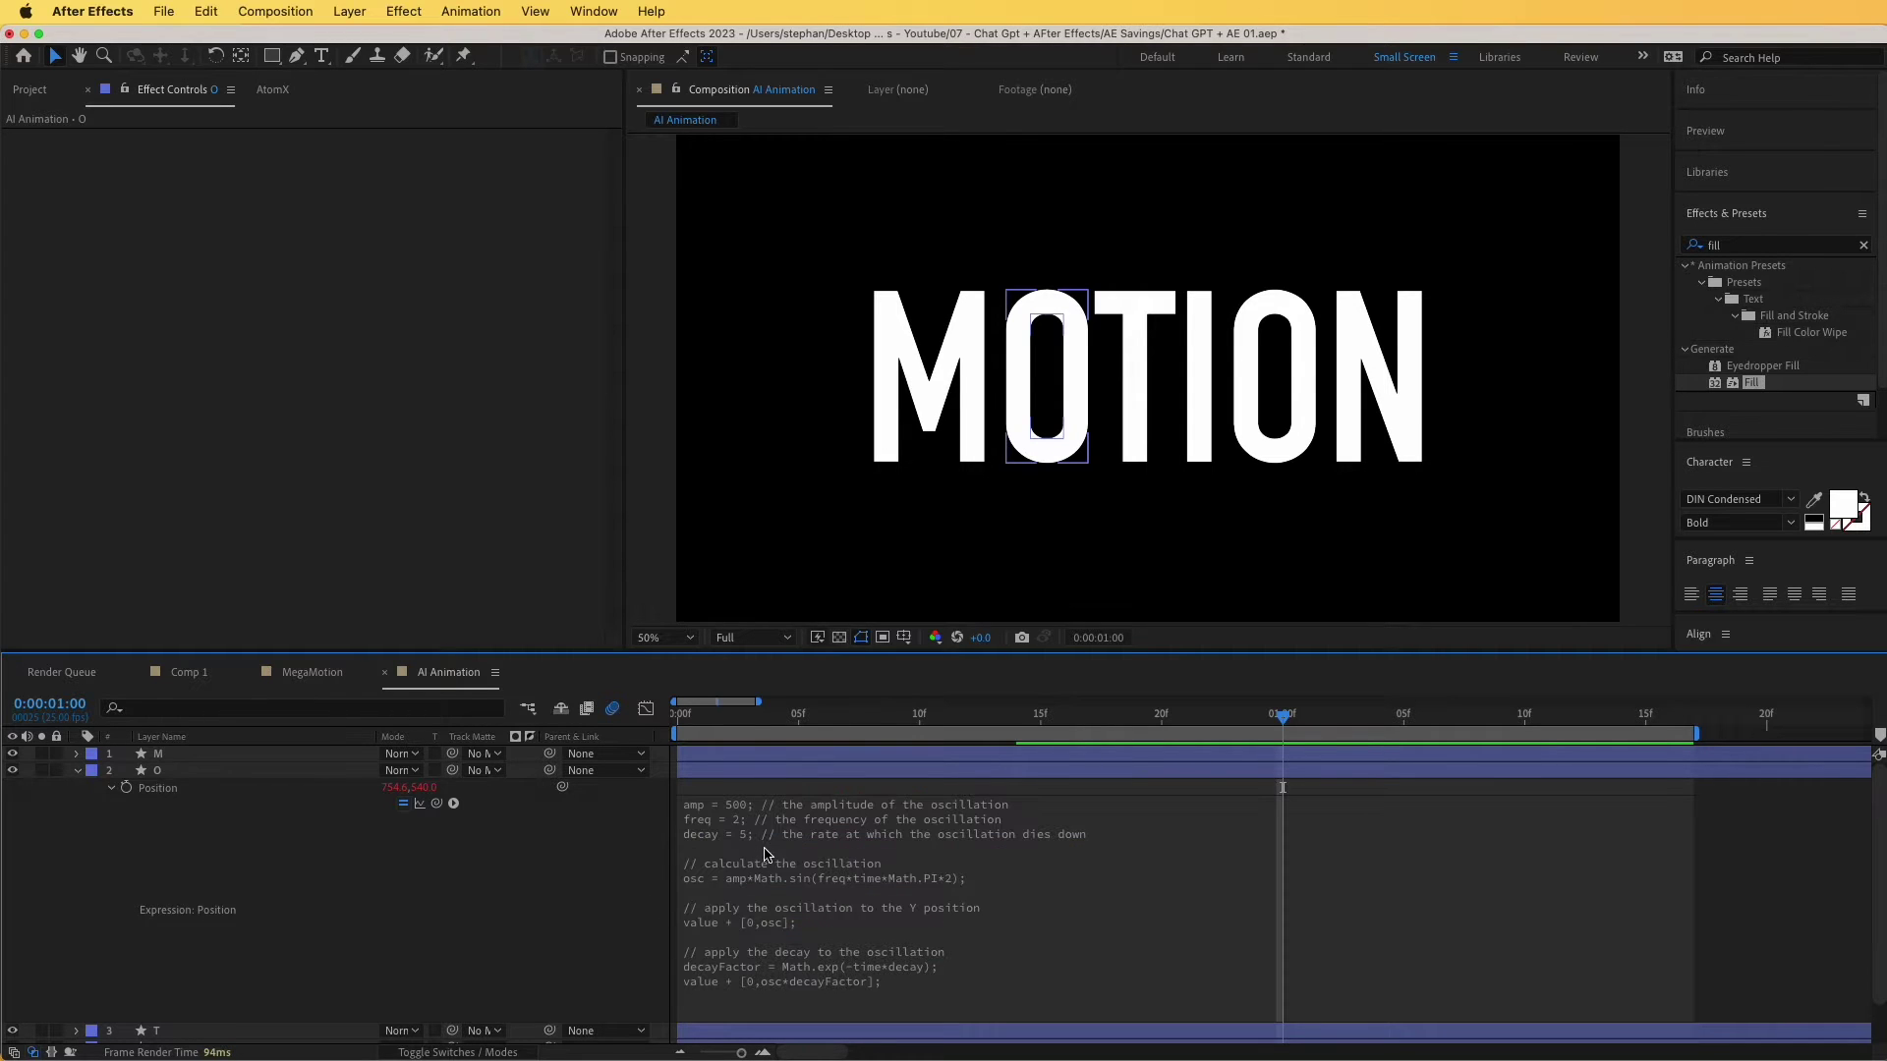
pyautogui.click(610, 865)
pyautogui.press('space')
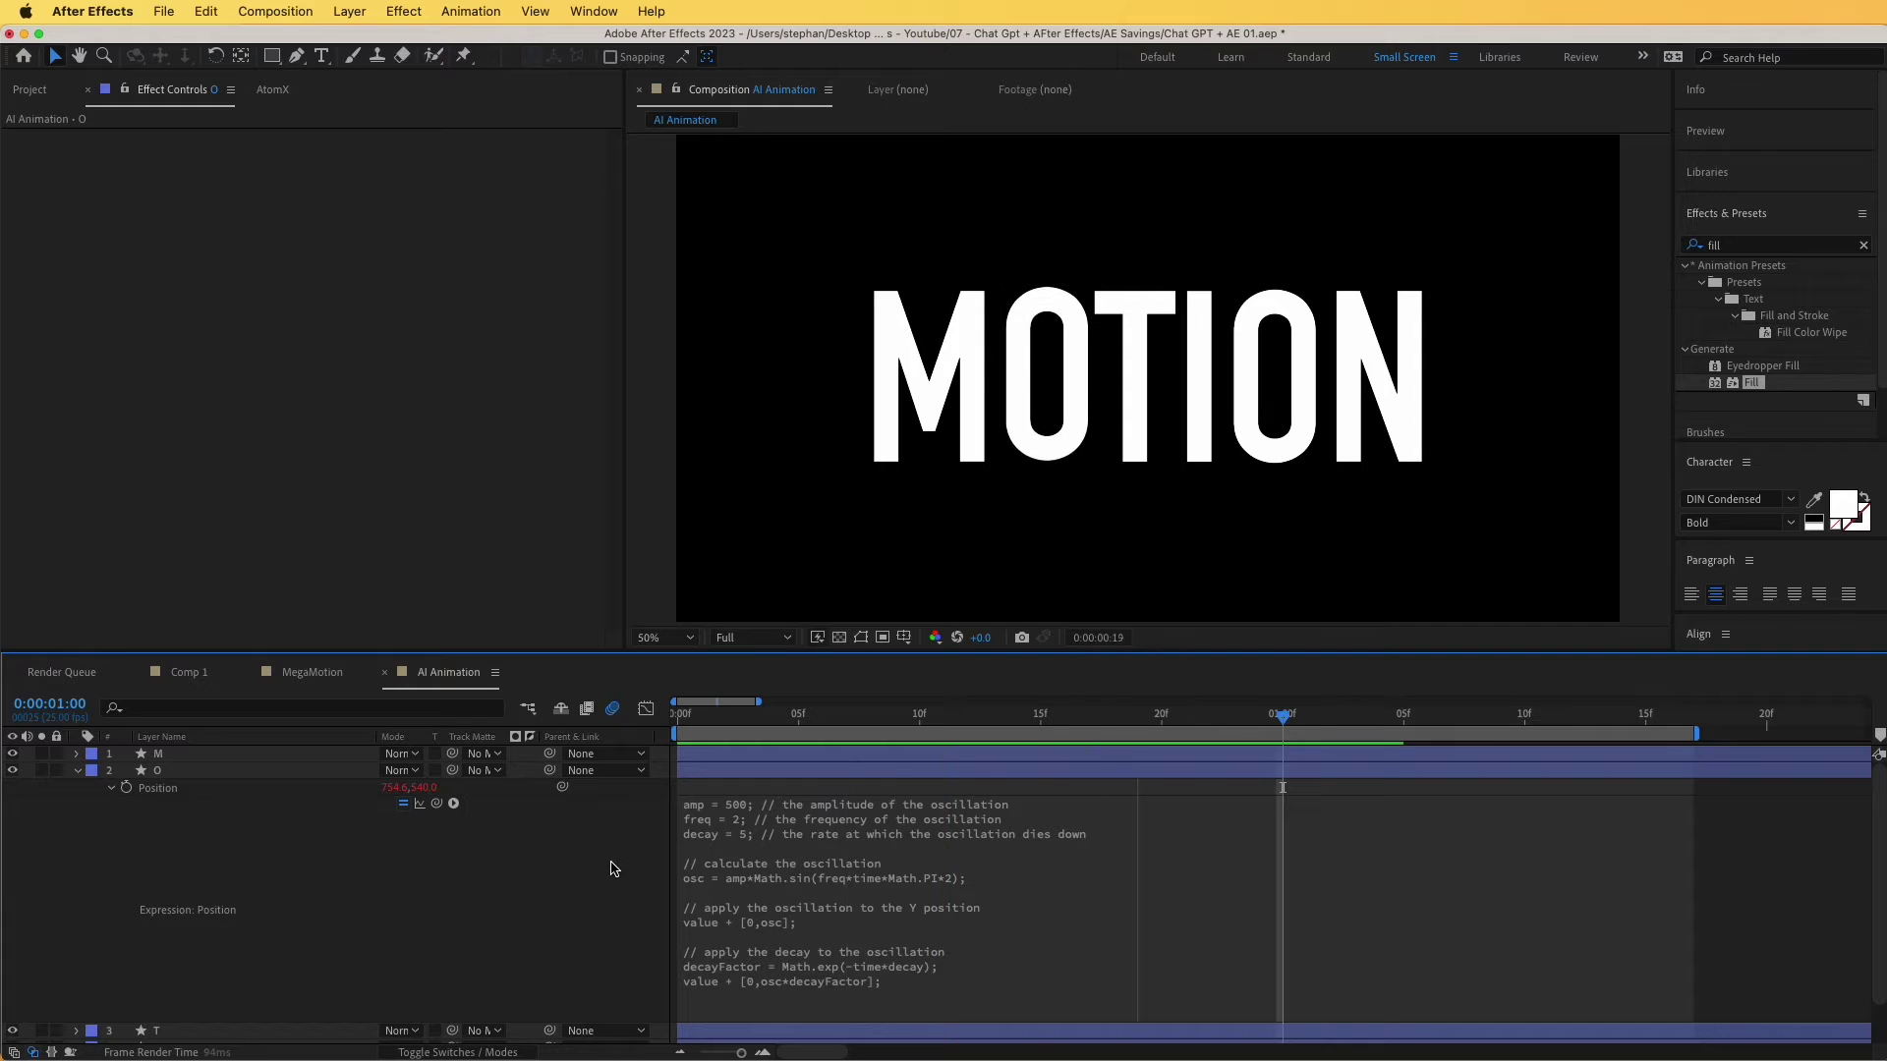
# Collapse the first O layer's properties and scrub through the first second of the animation.
pyautogui.click(65, 774)
pyautogui.click(76, 771)
pyautogui.click(211, 921)
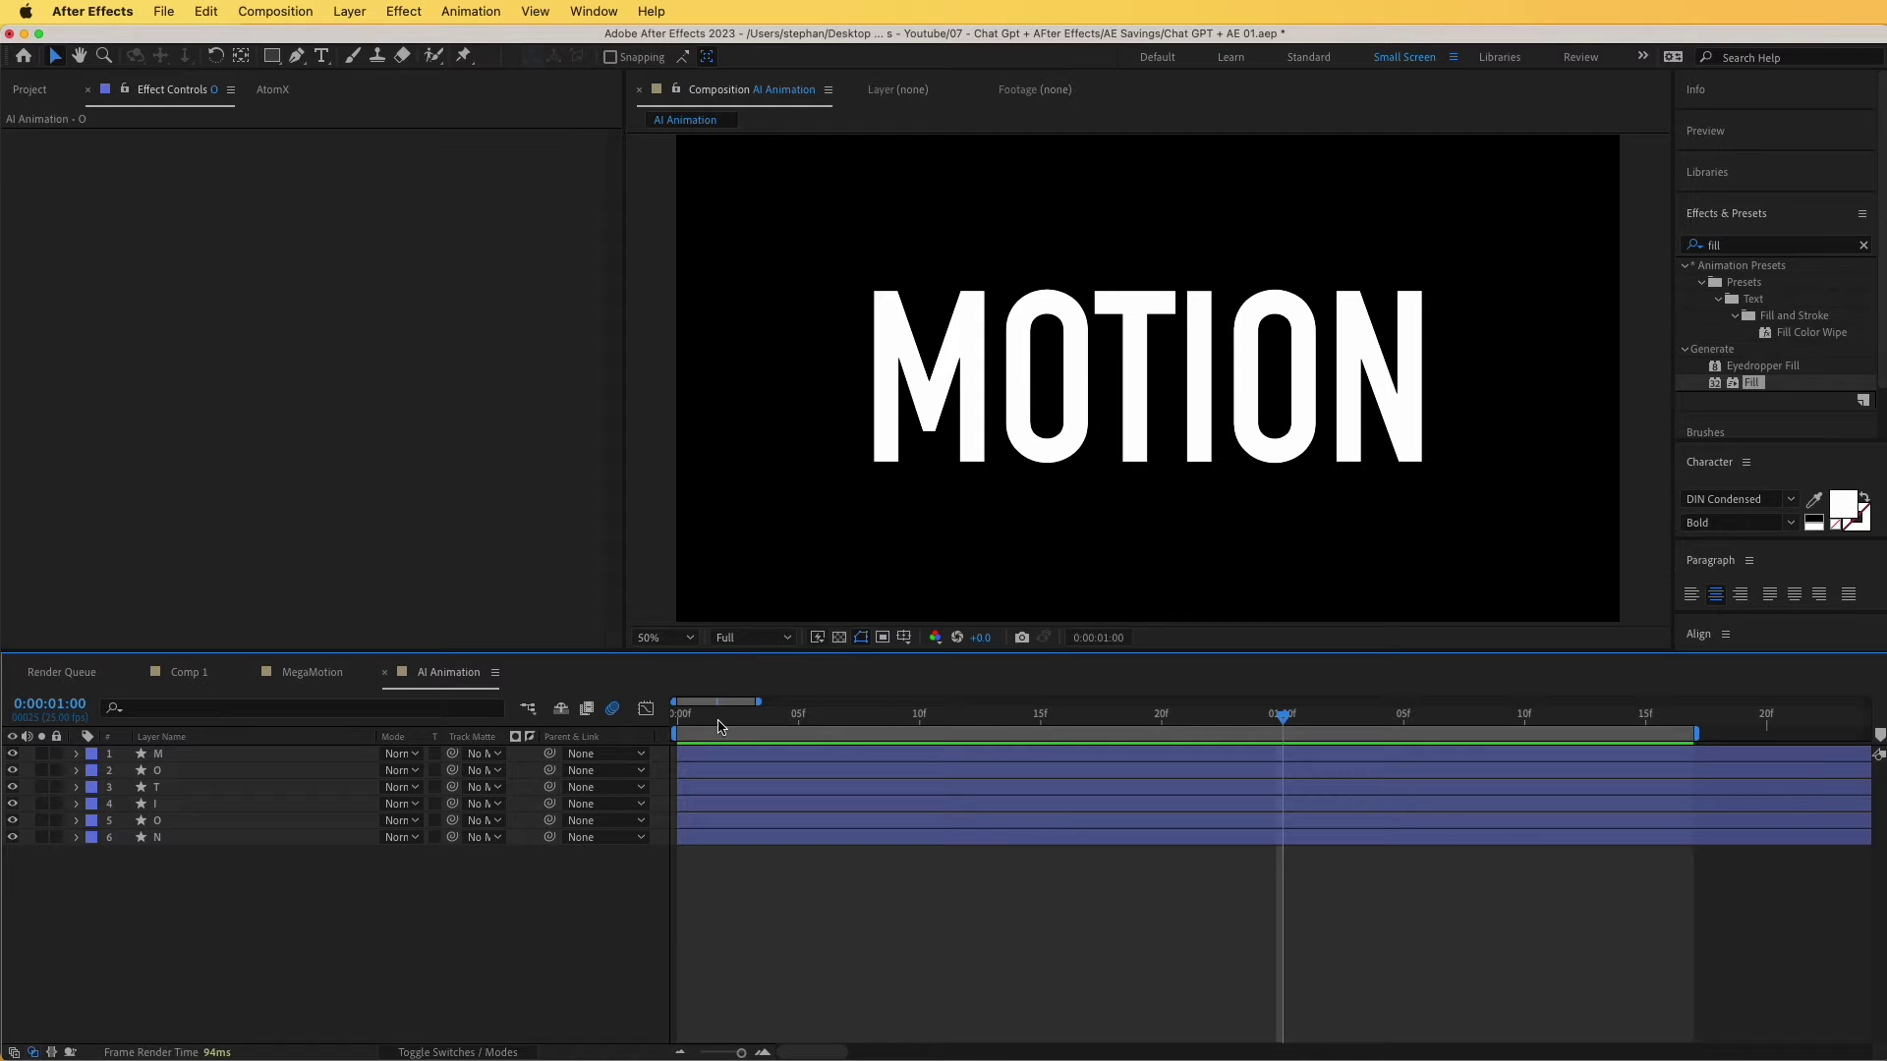
pyautogui.moveTo(702, 725); pyautogui.dragTo(1261, 720)
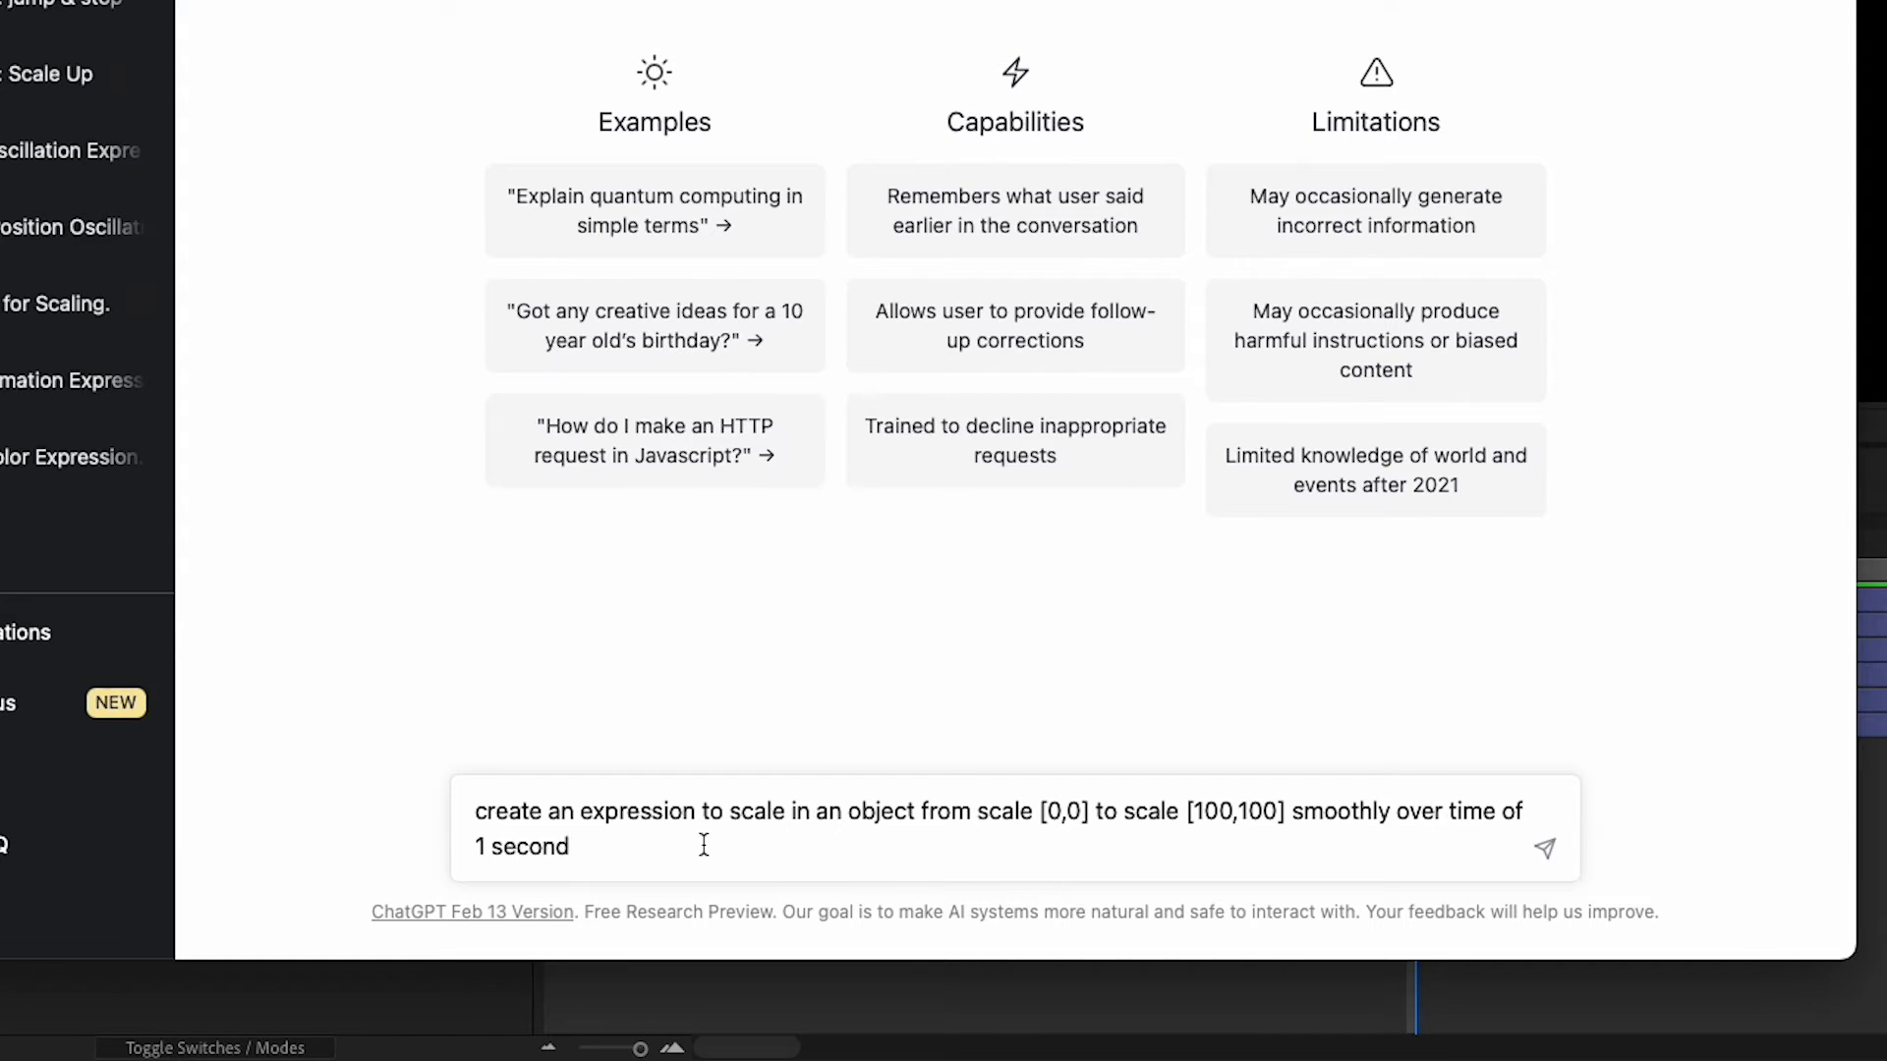
# Ask ChatGPT for an expression smoothly scaling in an object from [0,0] to [100,100] over 1 second, and copy the code.
pyautogui.press('Return')
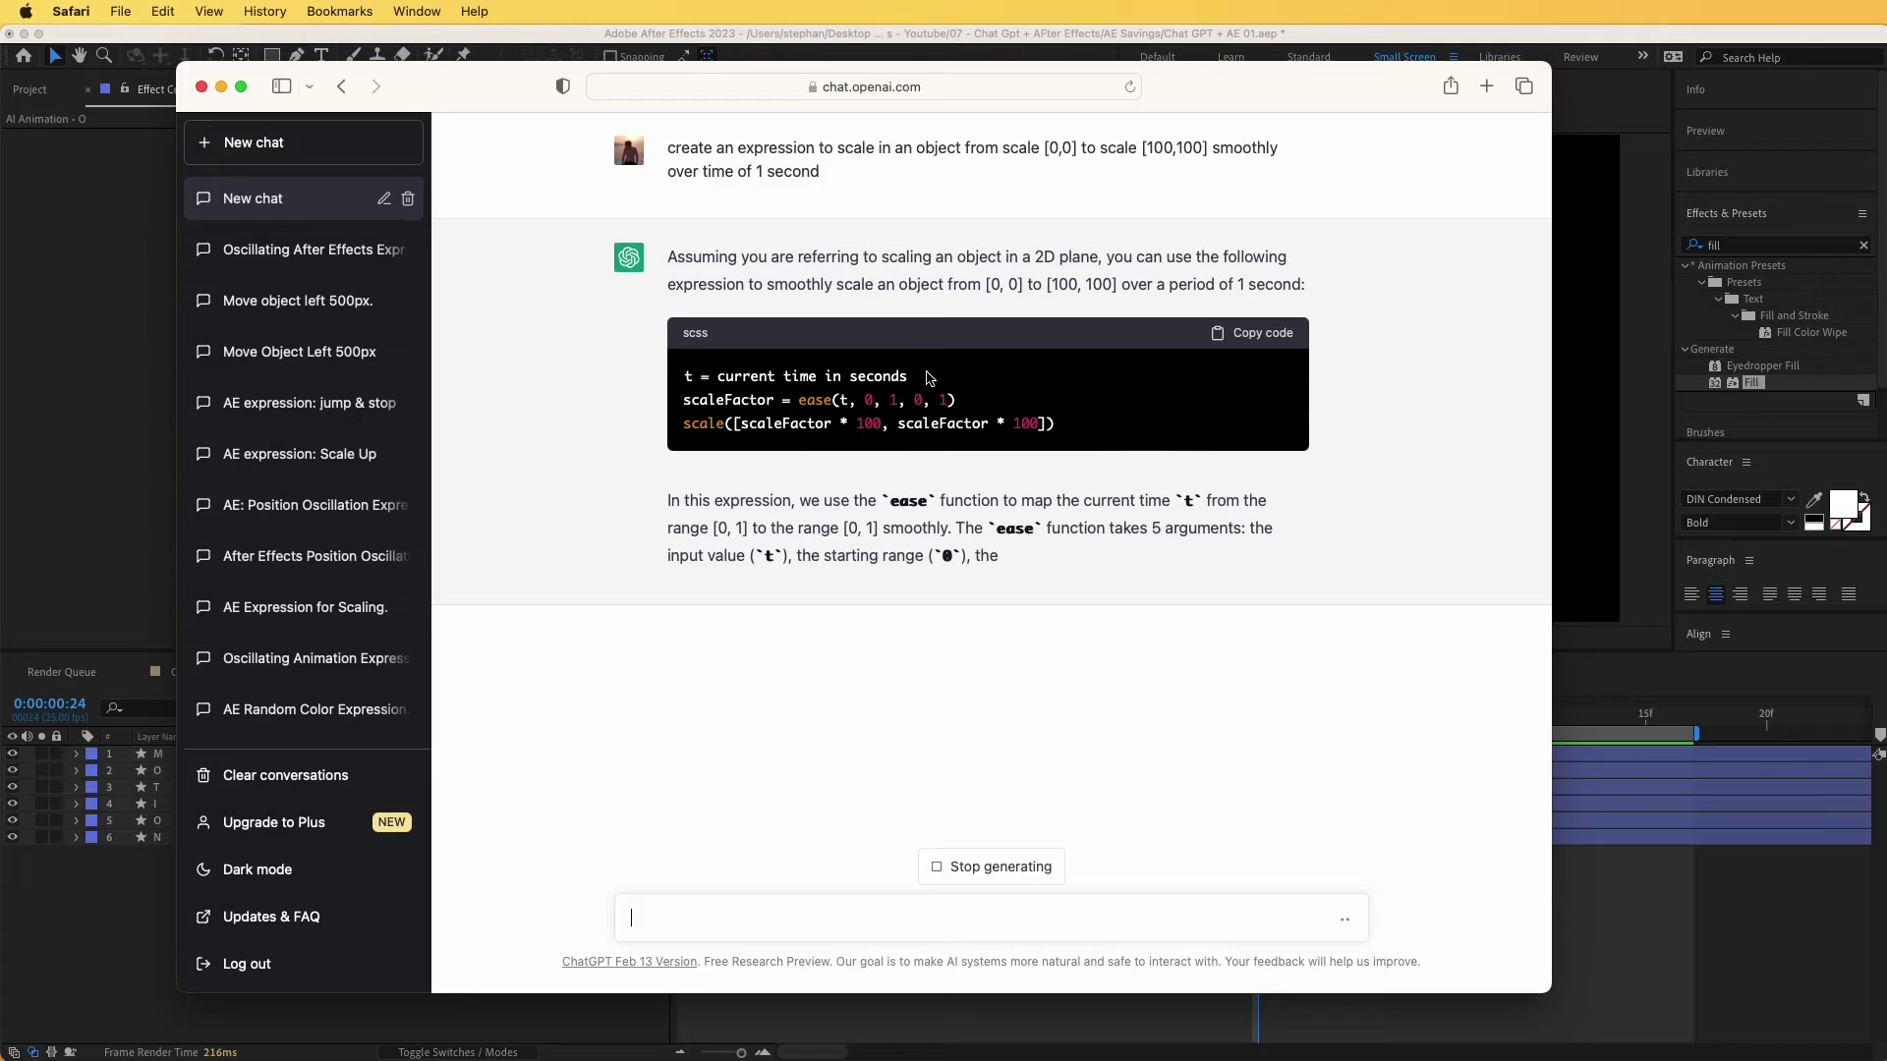
pyautogui.click(1253, 334)
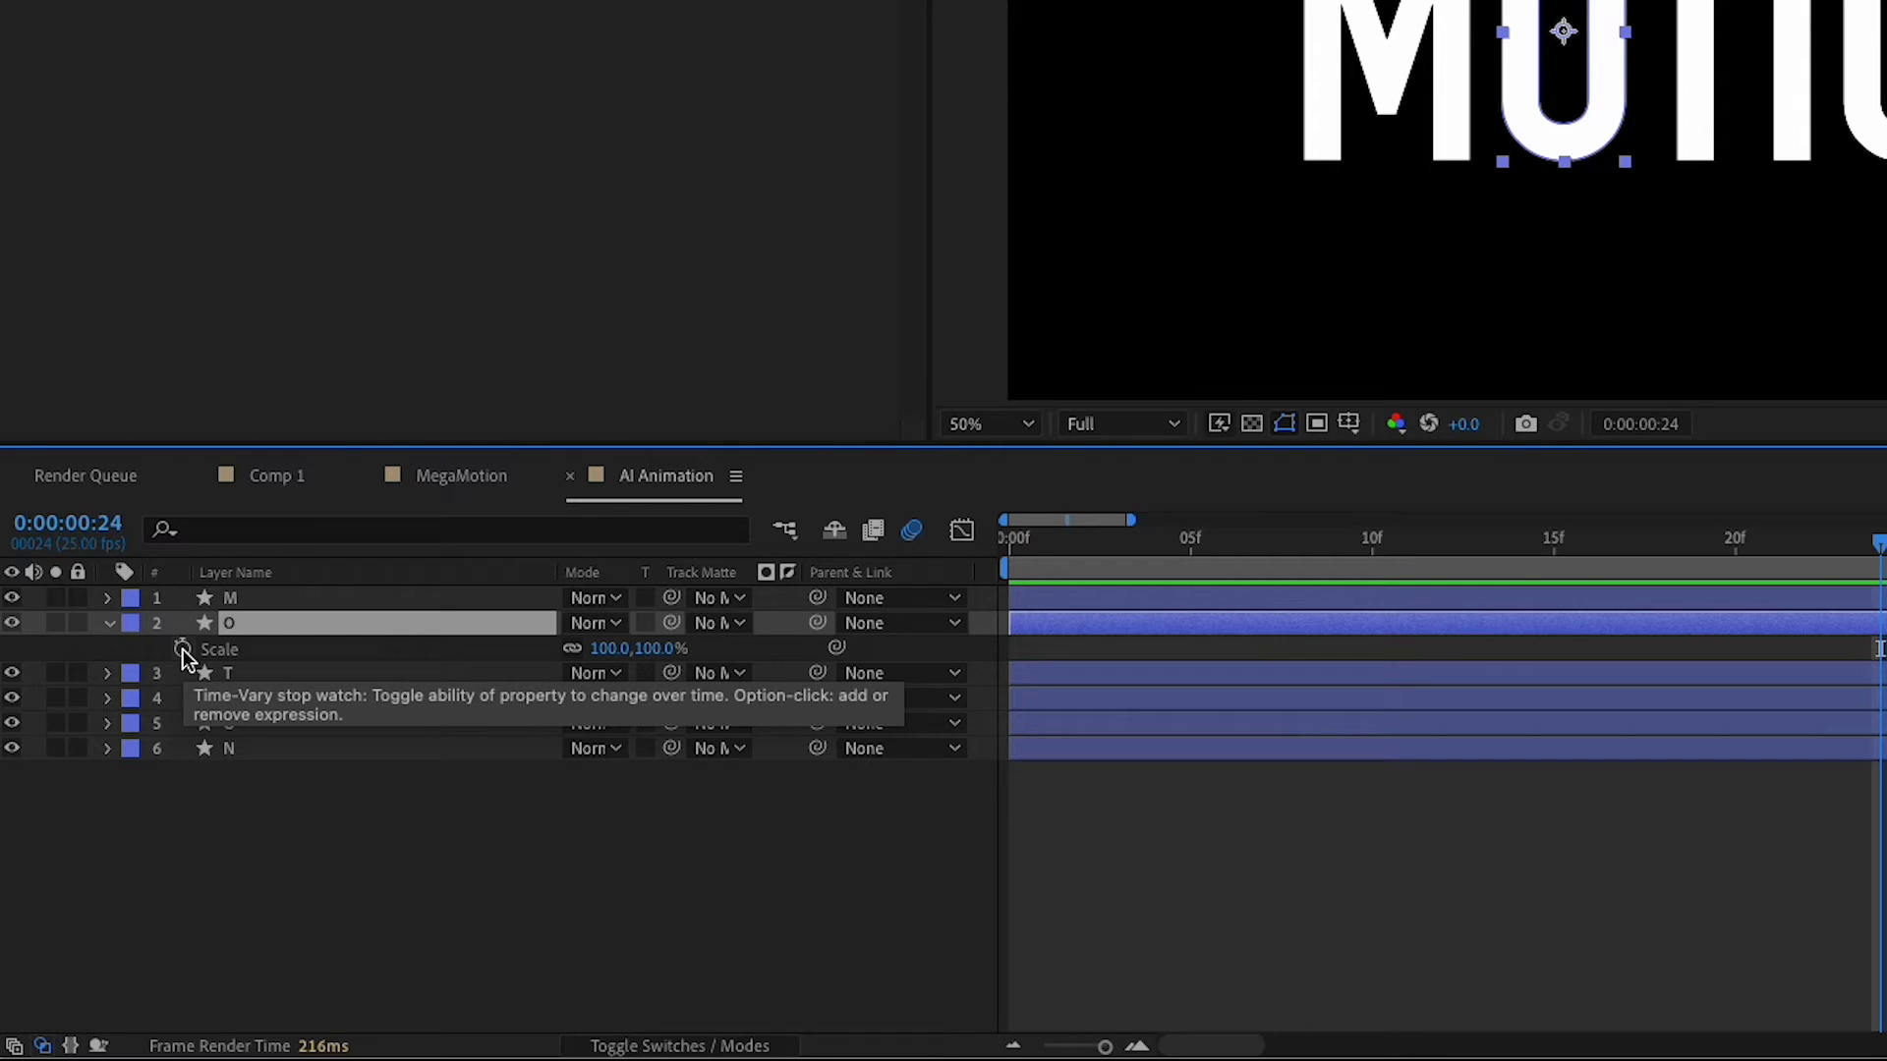
# Try the copied scale code as an expression on the Scale of the first O layer, and reopen it to inspect the code.
pyautogui.keyDown('alt'); pyautogui.click(183, 649); pyautogui.keyUp('alt')
pyautogui.write('scale([scaleFactor * 100, scaleFactor * 100])')
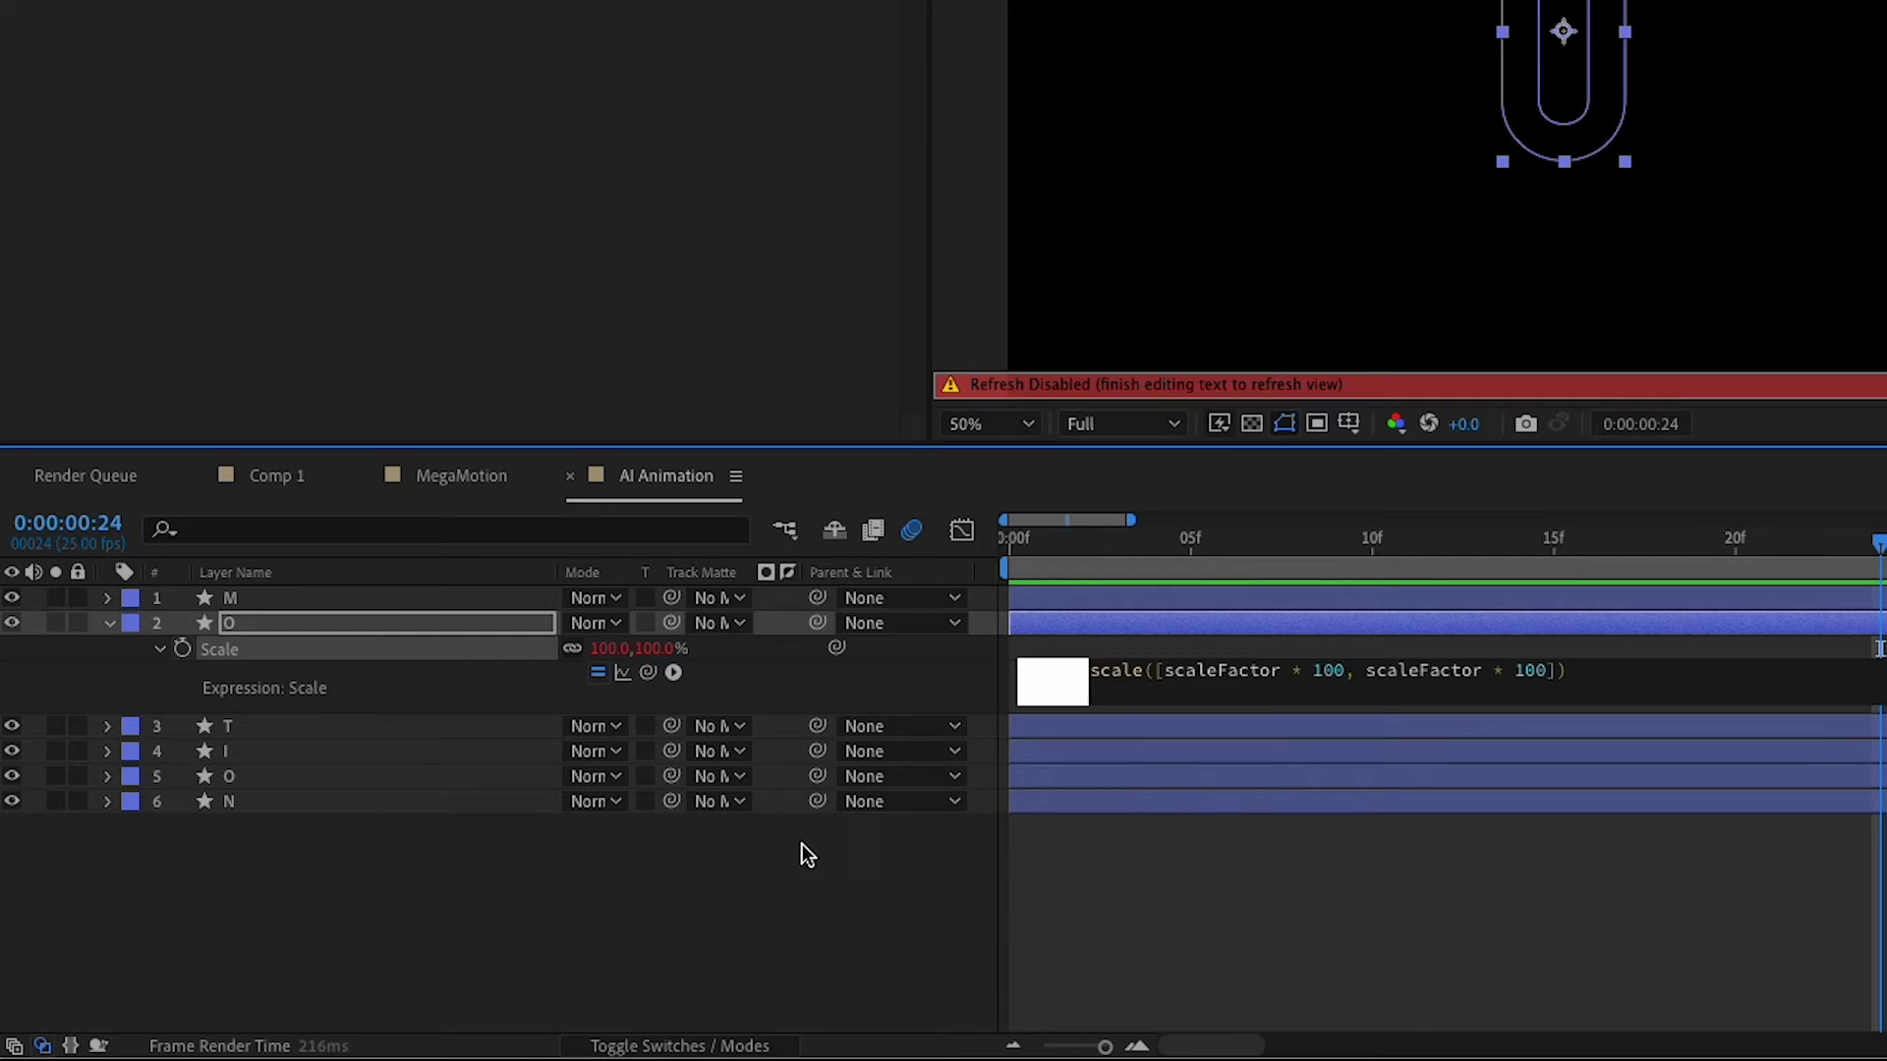
pyautogui.click(783, 948)
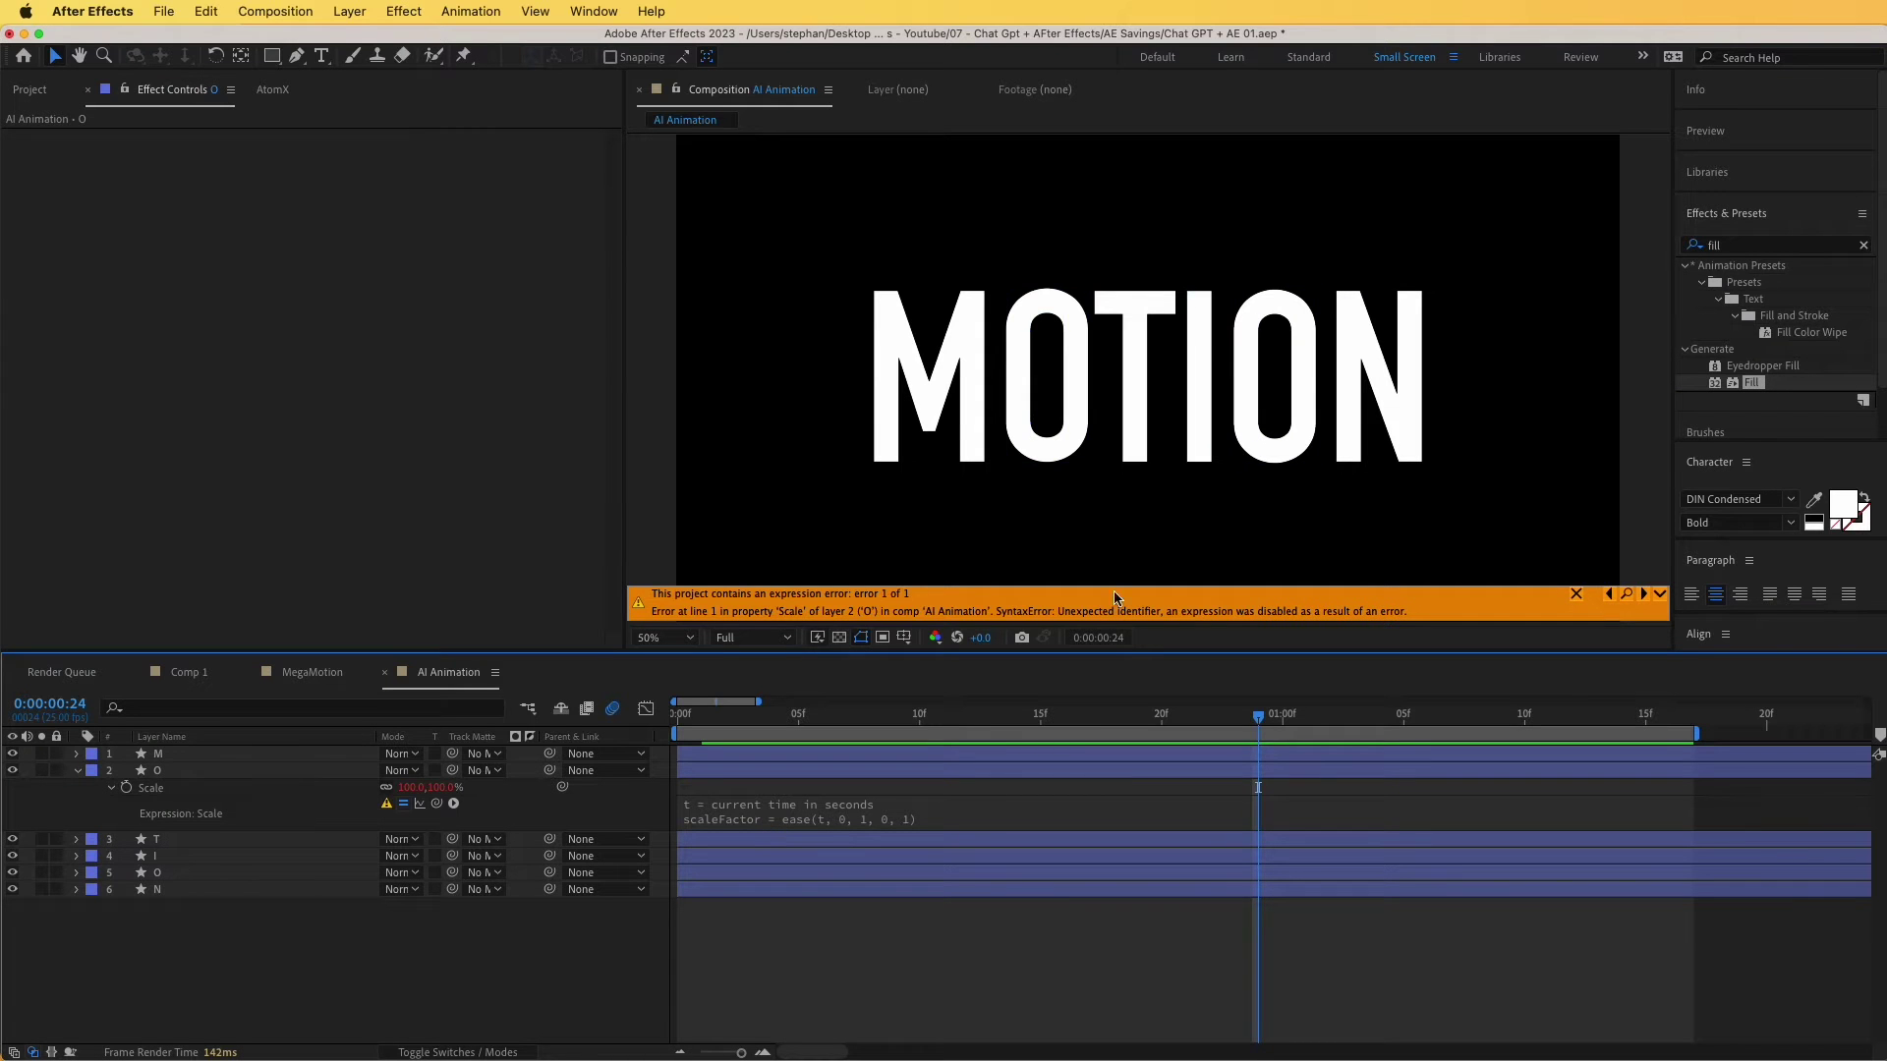
pyautogui.click(767, 813)
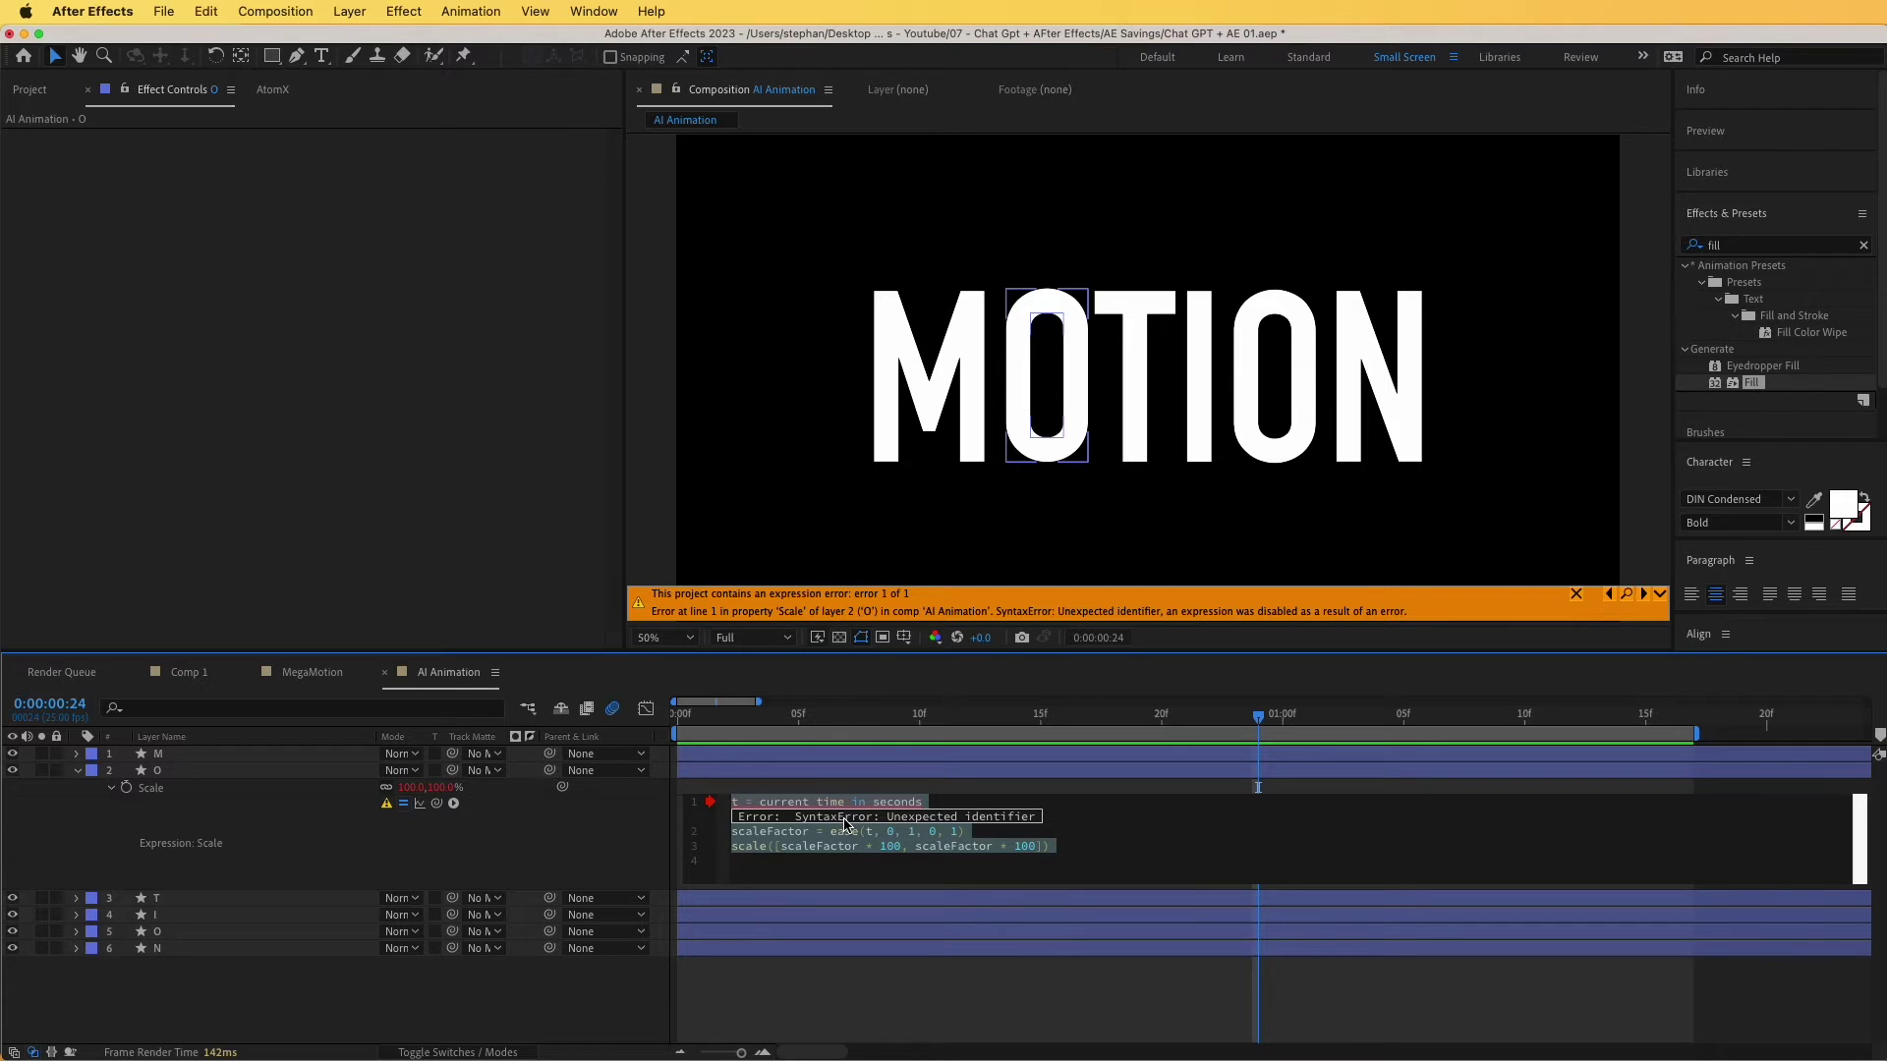
# In ChatGPT, request an After Effects expression scaling up an object from [0,0] to [100,100] over 1 second, and copy its code.
pyautogui.press('super+Tab')
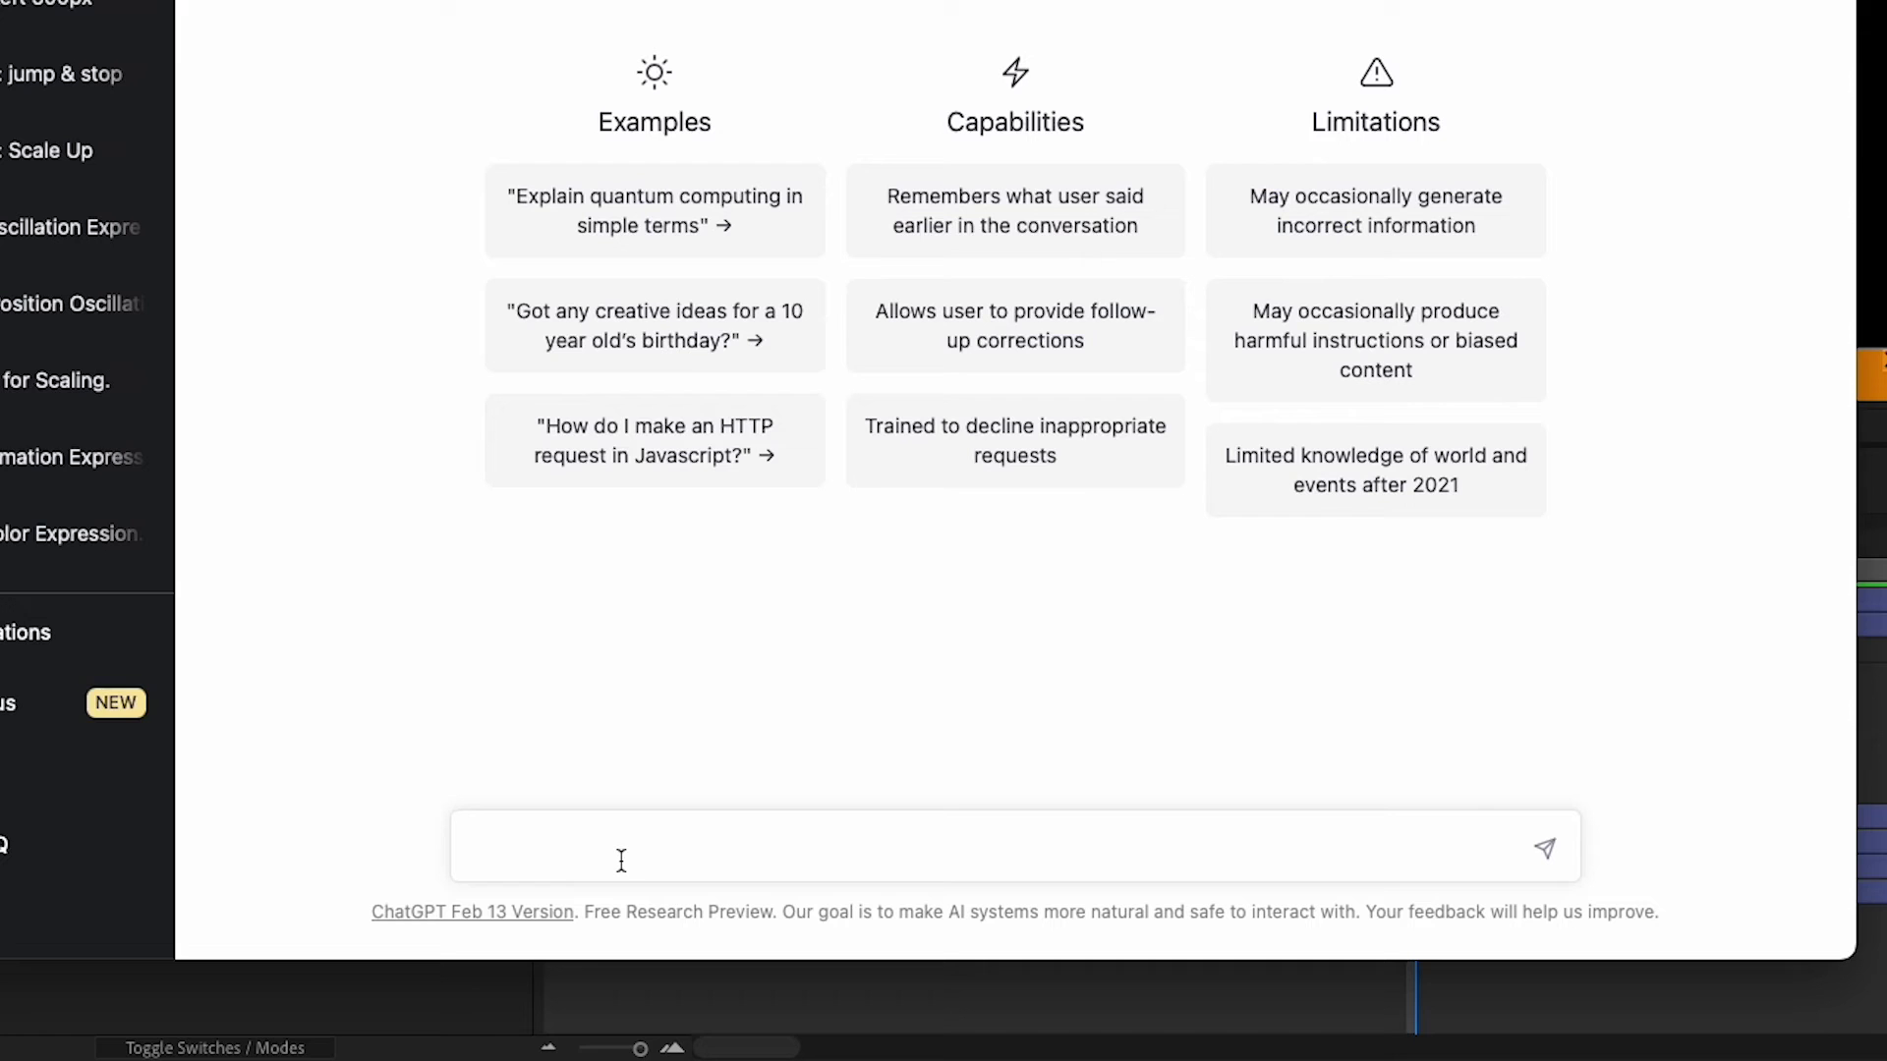
pyautogui.write('create an after effects expression that scales up an object from [0,0] to [100,100] over the time of 1 second')
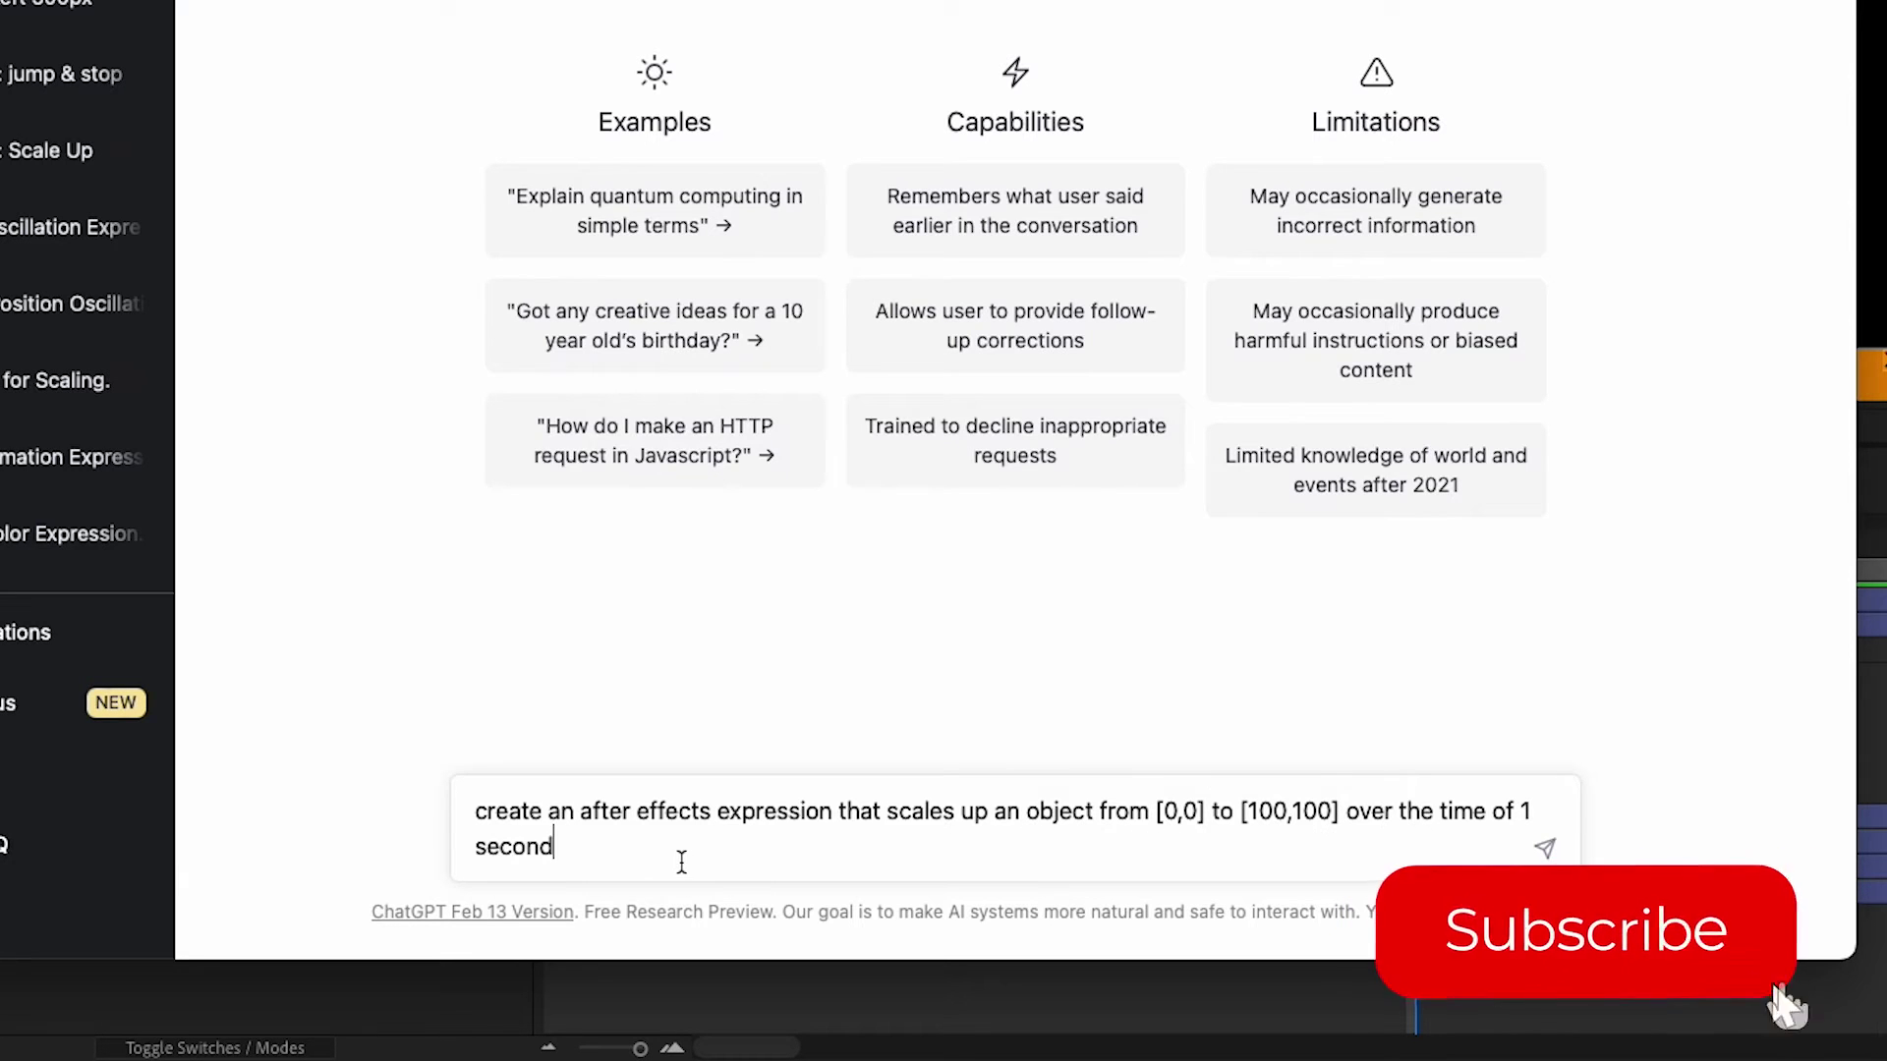
pyautogui.press('Return')
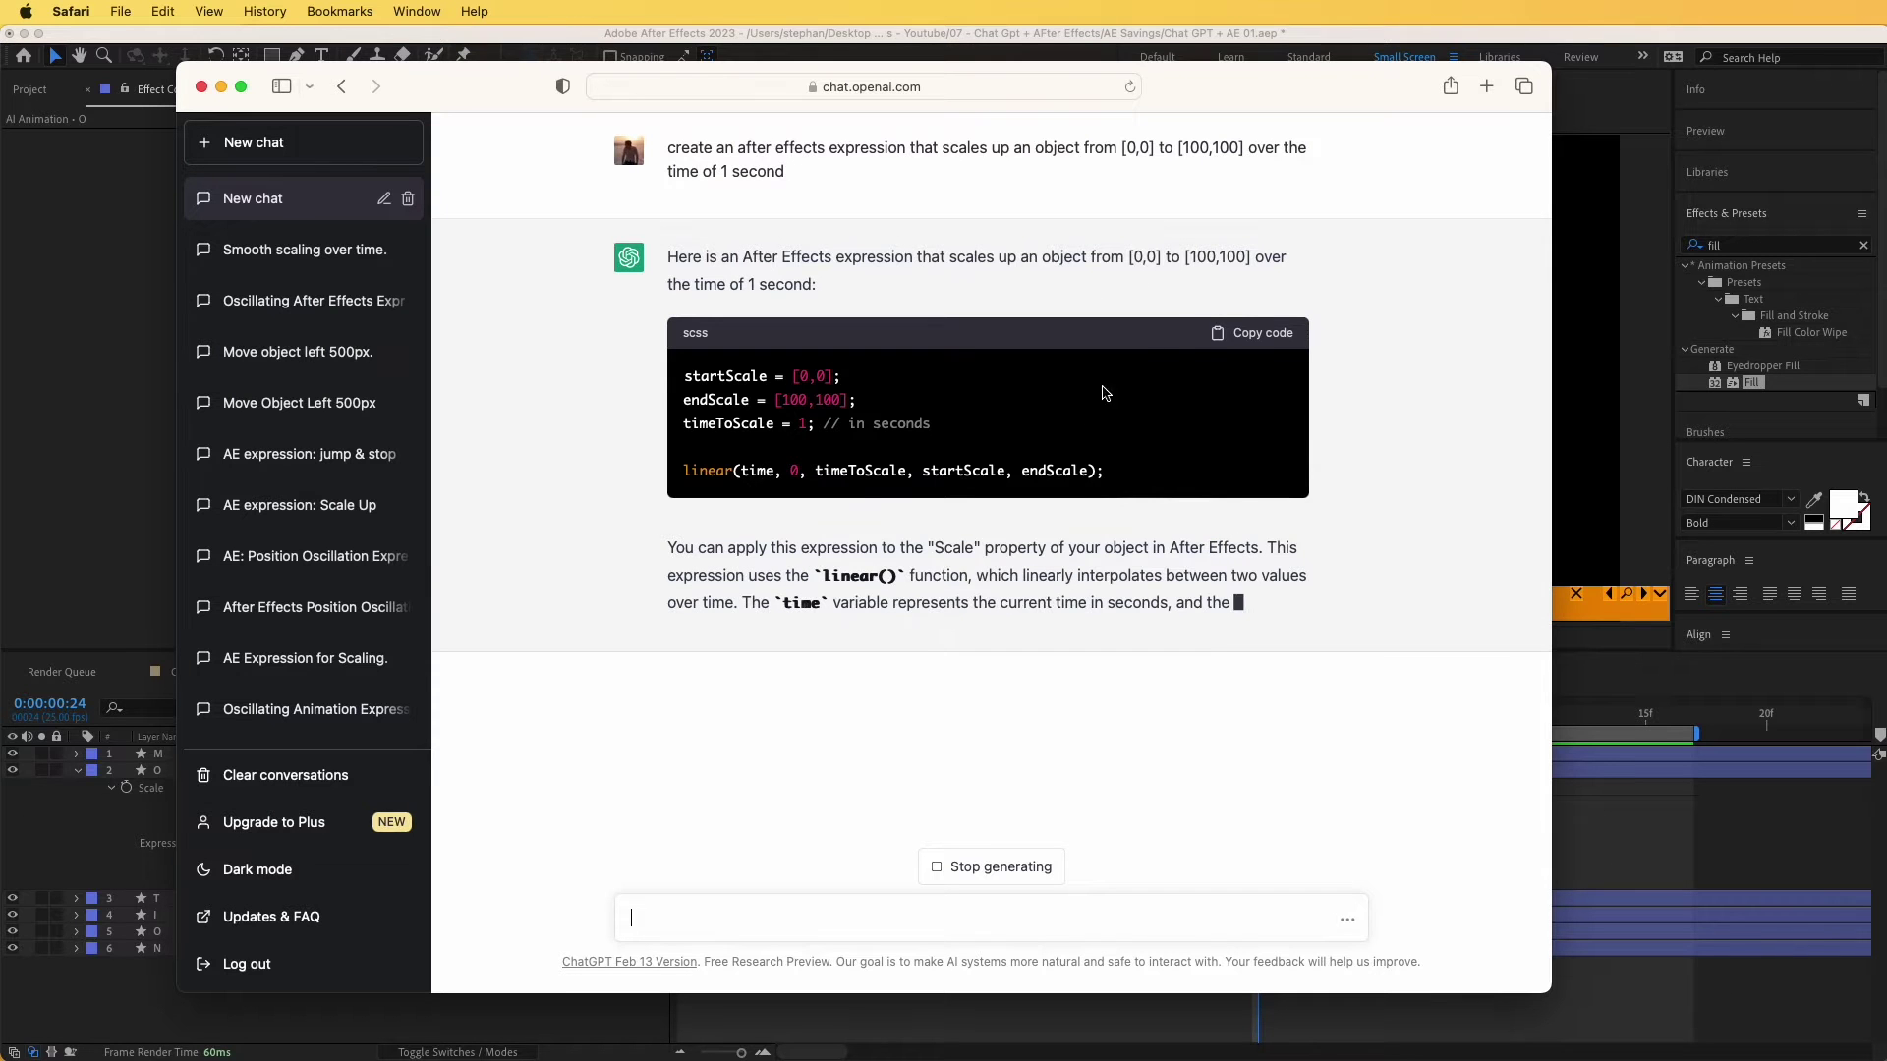
pyautogui.click(1267, 336)
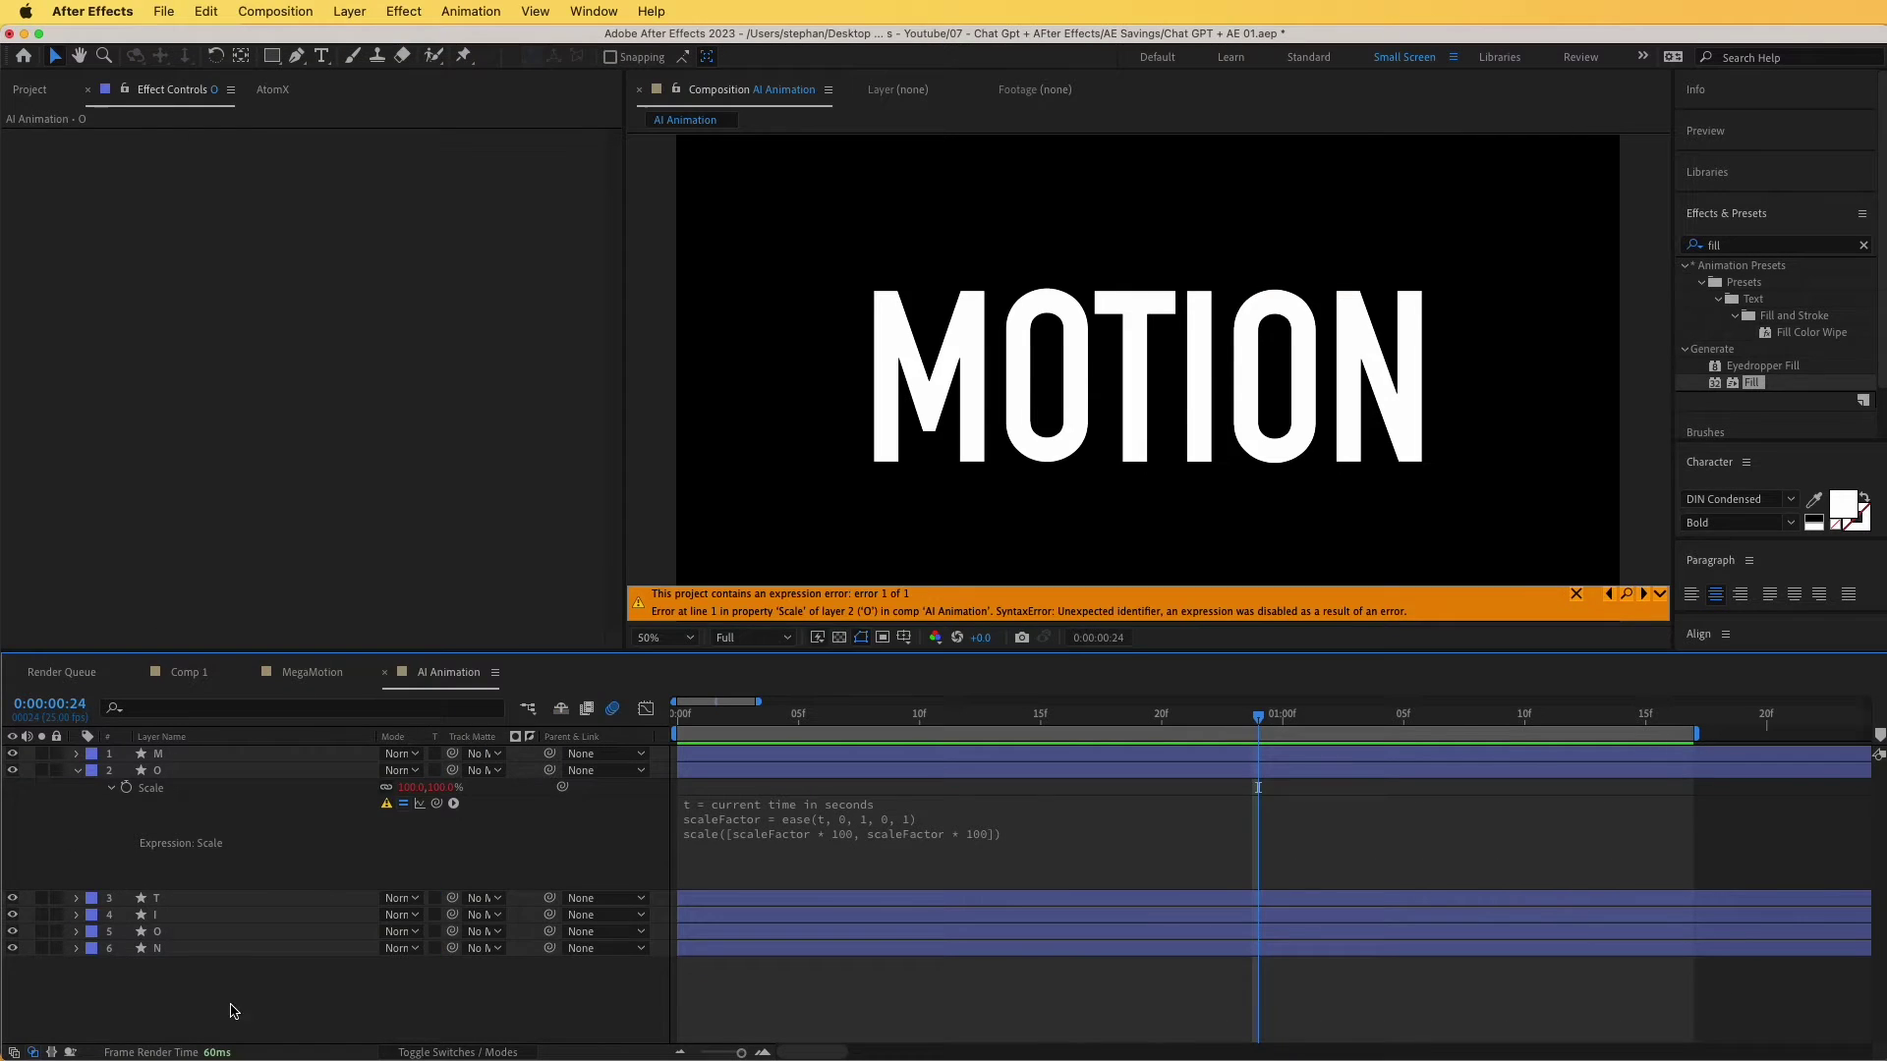
# Back in After Effects, replace the first O's Scale expression with the copied linear startScale to endScale code.
pyautogui.press('super+Tab')
pyautogui.click(778, 852)
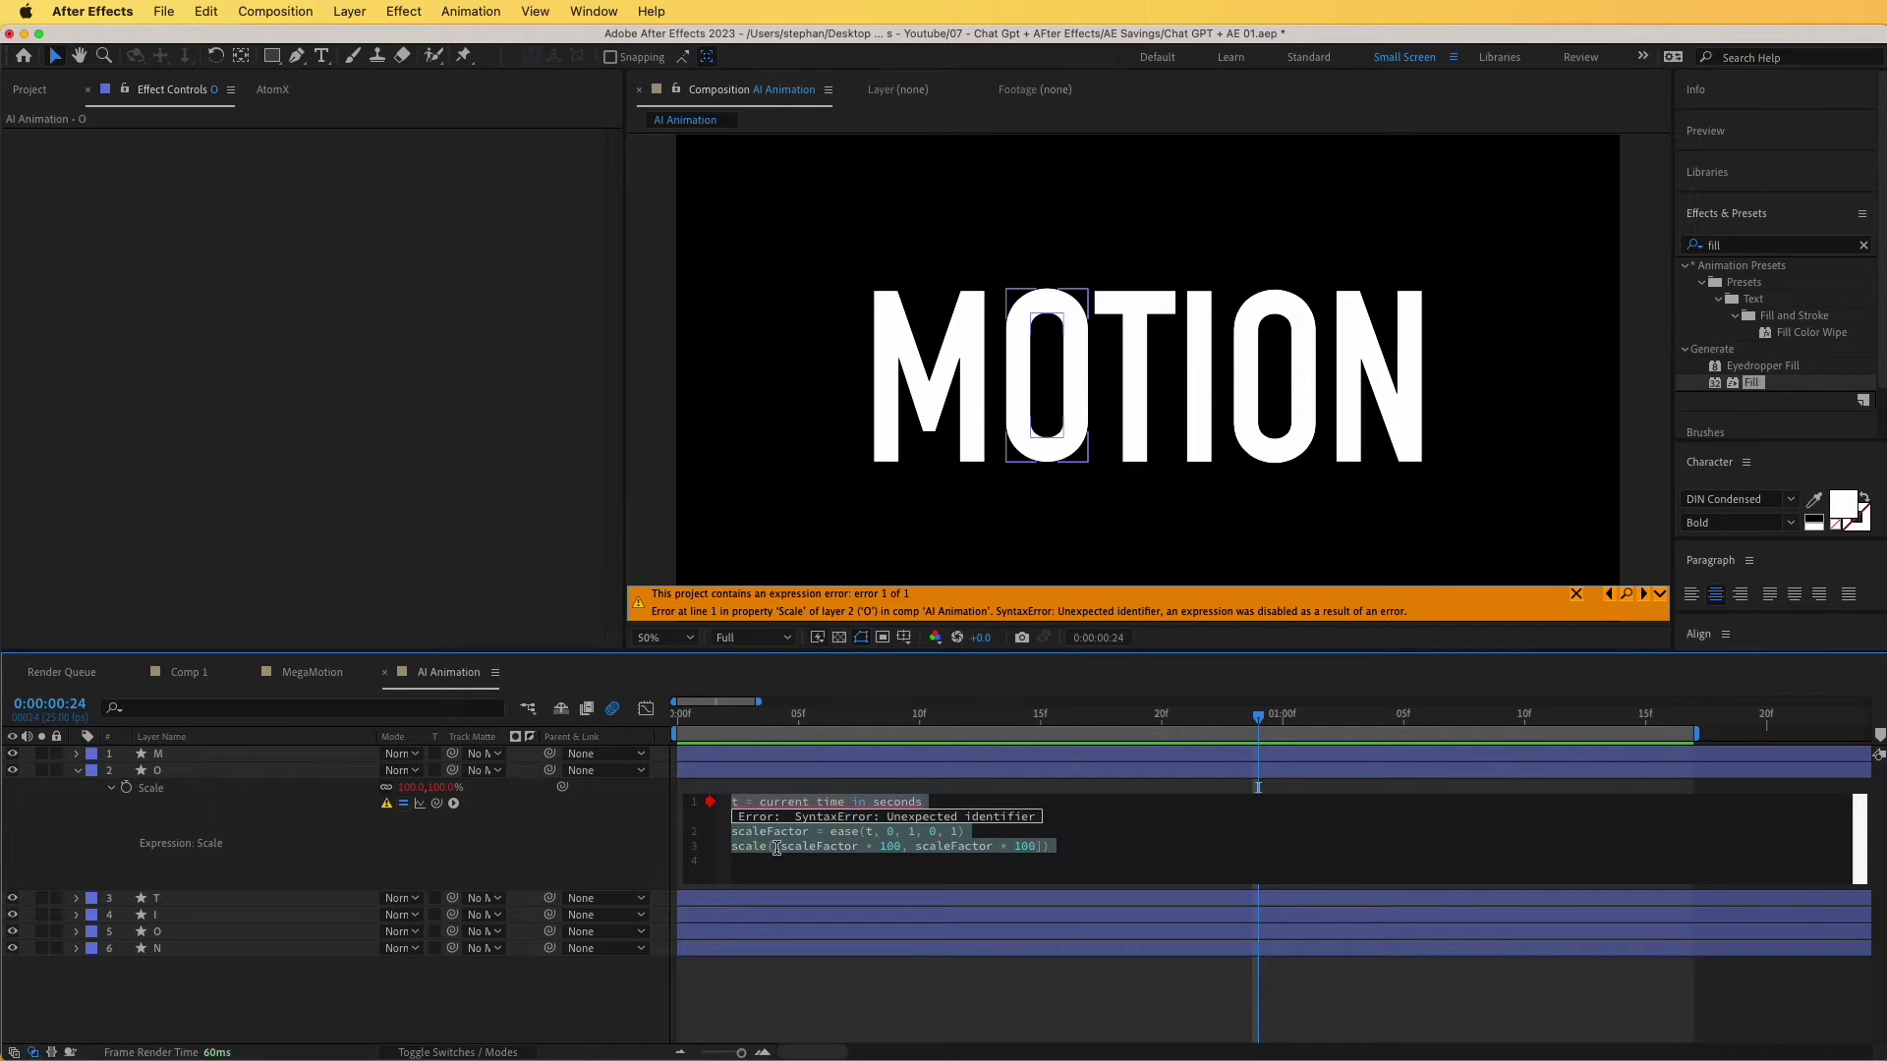
pyautogui.press('super+v')
pyautogui.click(604, 865)
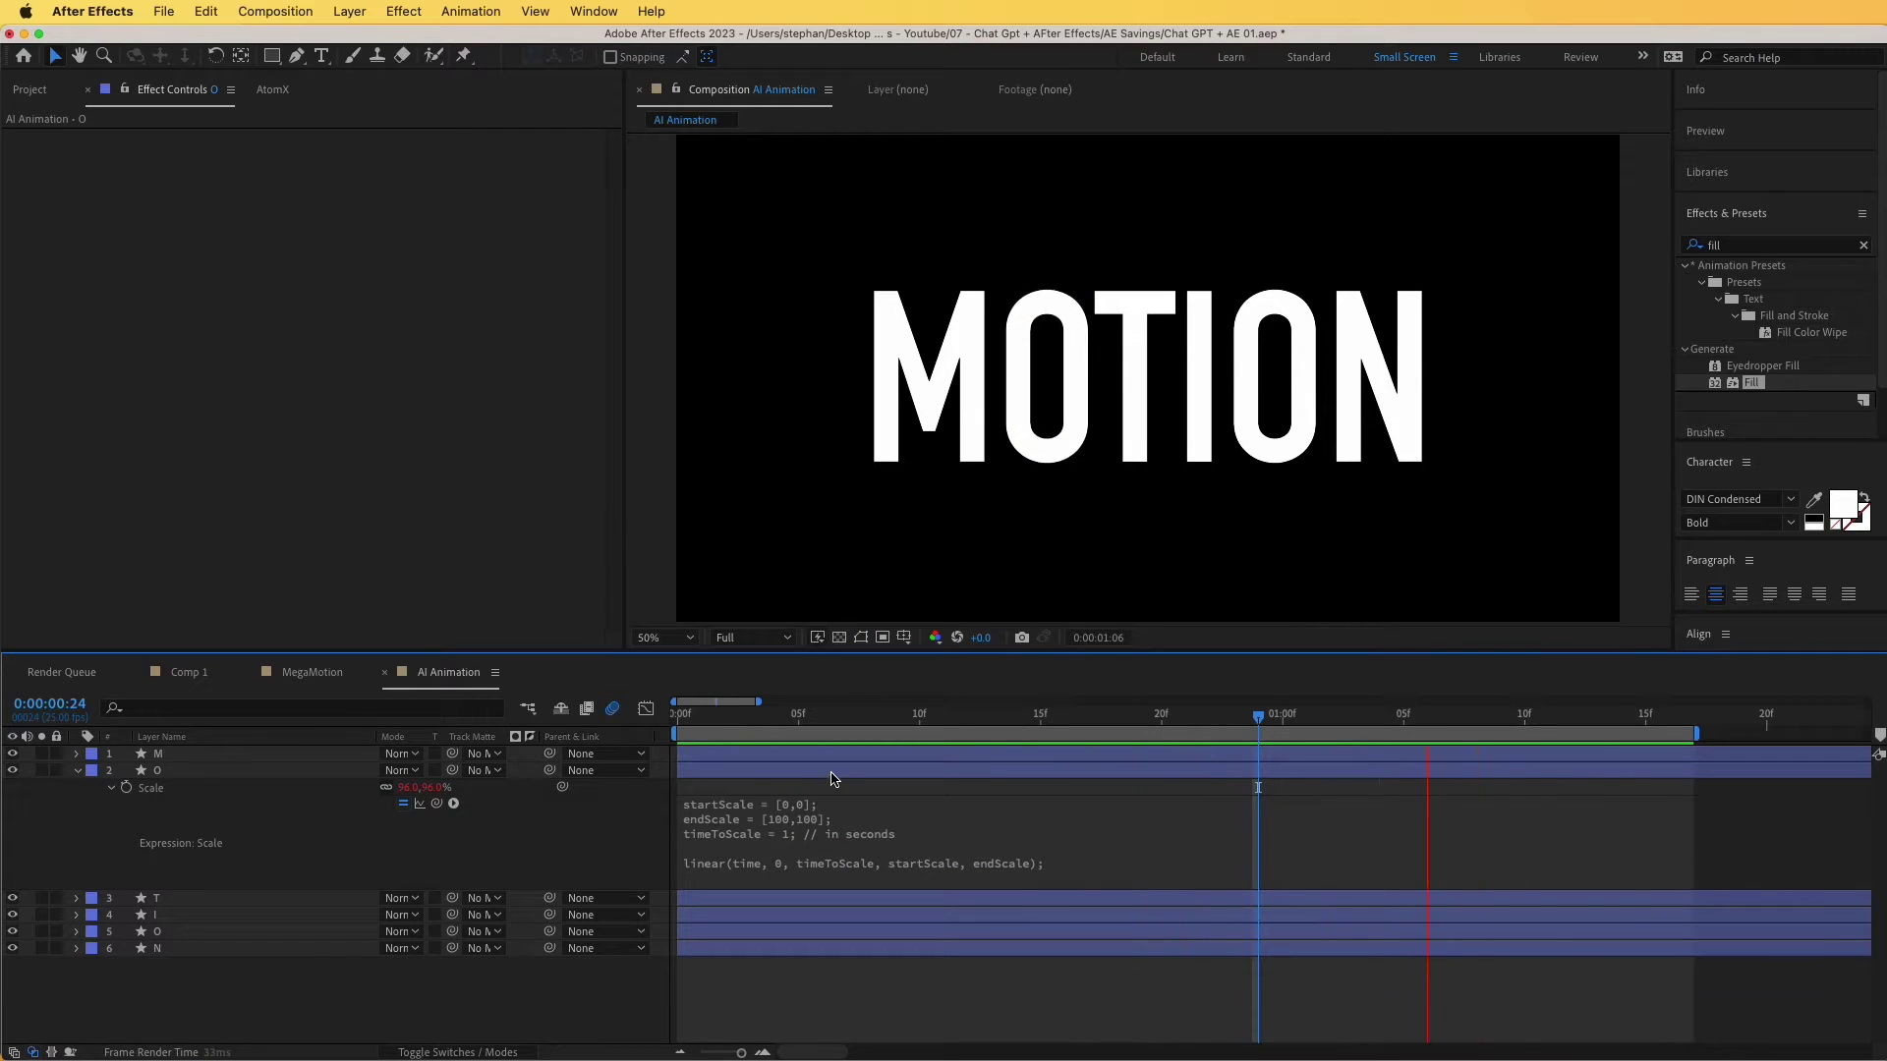
# Replace linear with ease in the first O's Scale expression and preview the animation.
pyautogui.press('space')
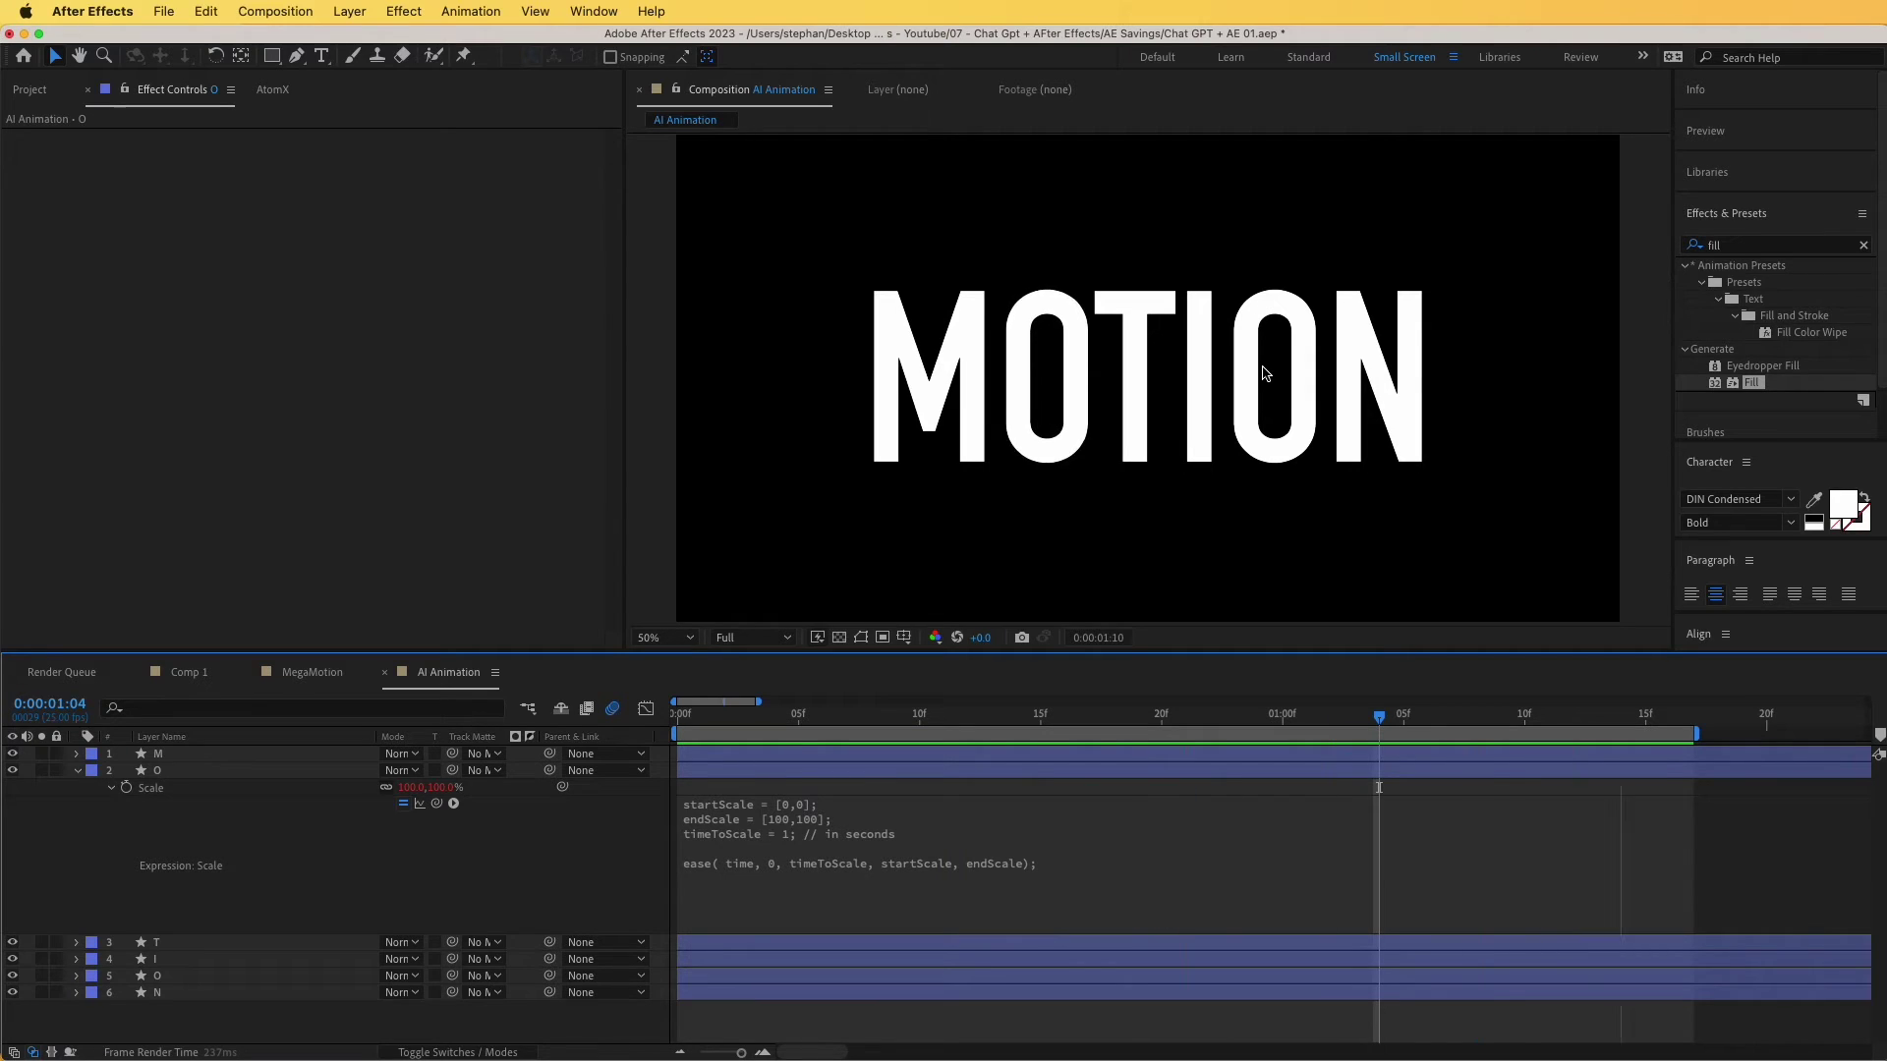
pyautogui.press('space')
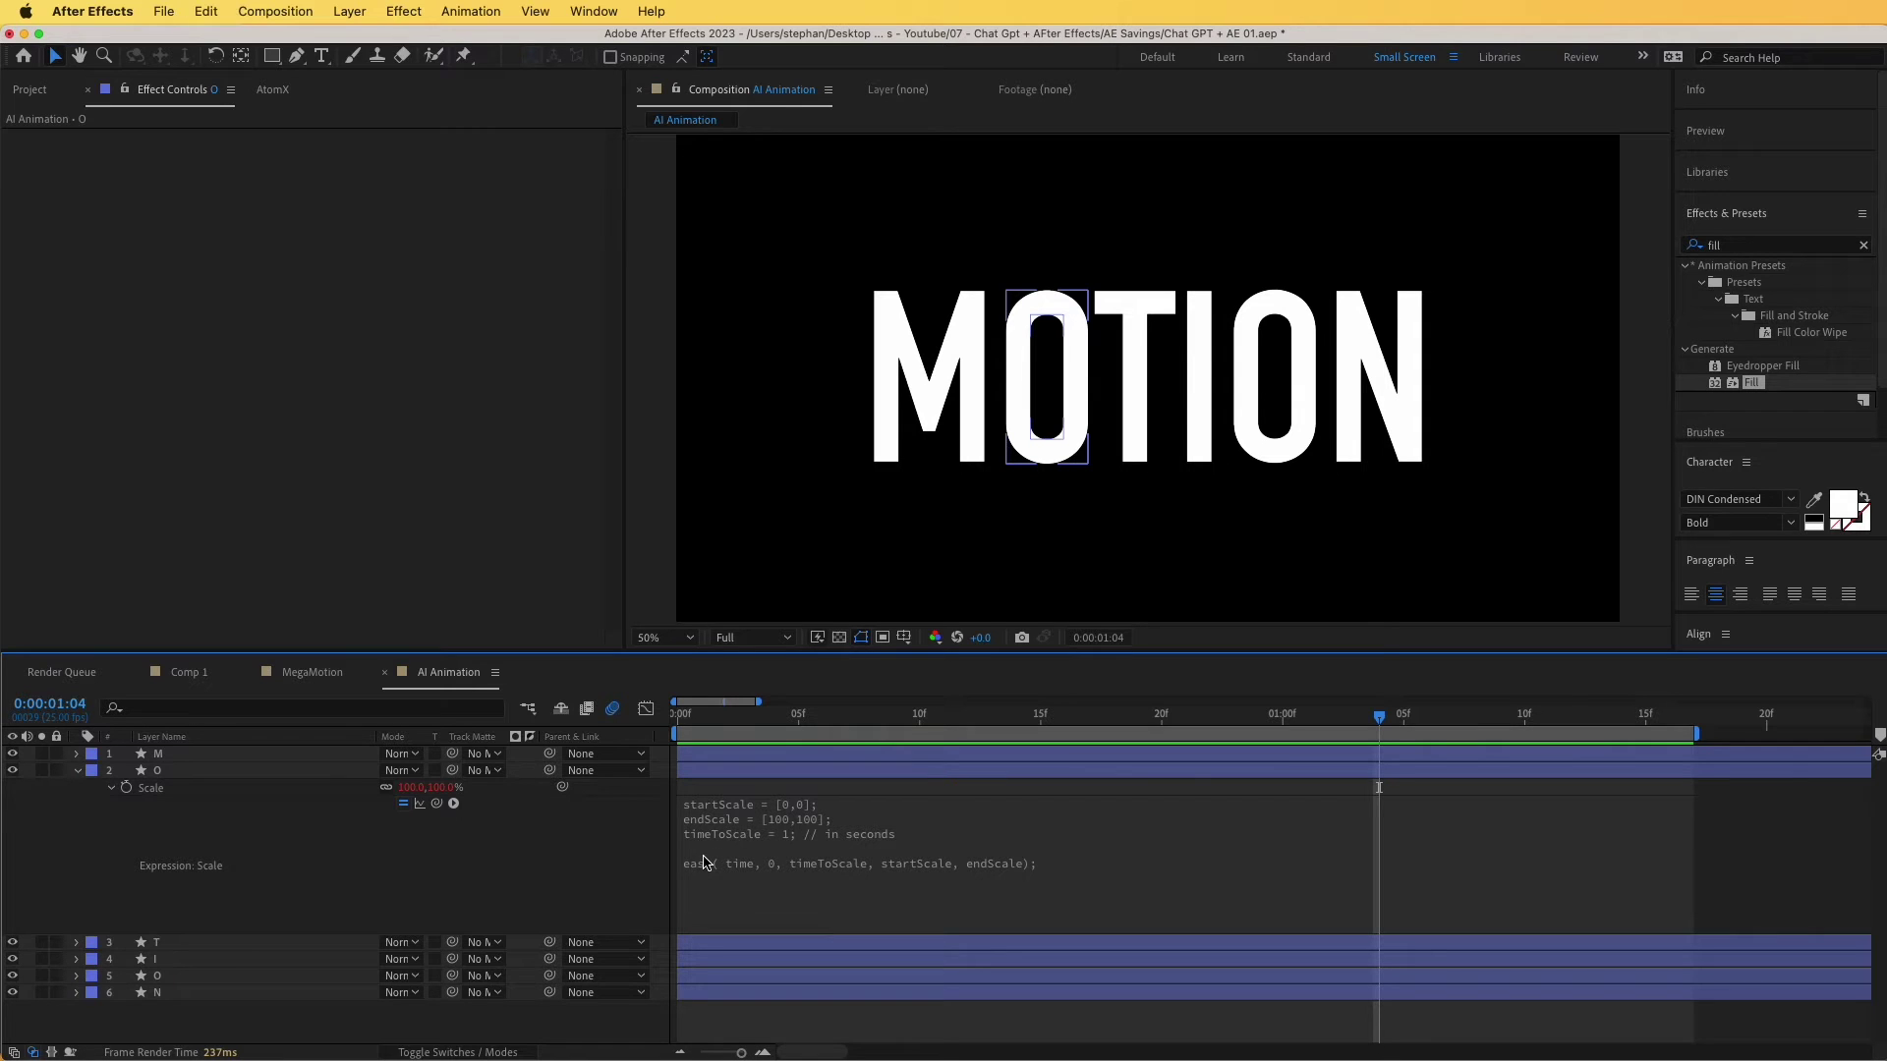
# Copy the first O's ease Scale expression, apply it to the second O layer's Scale, and preview the animation.
pyautogui.click(762, 853)
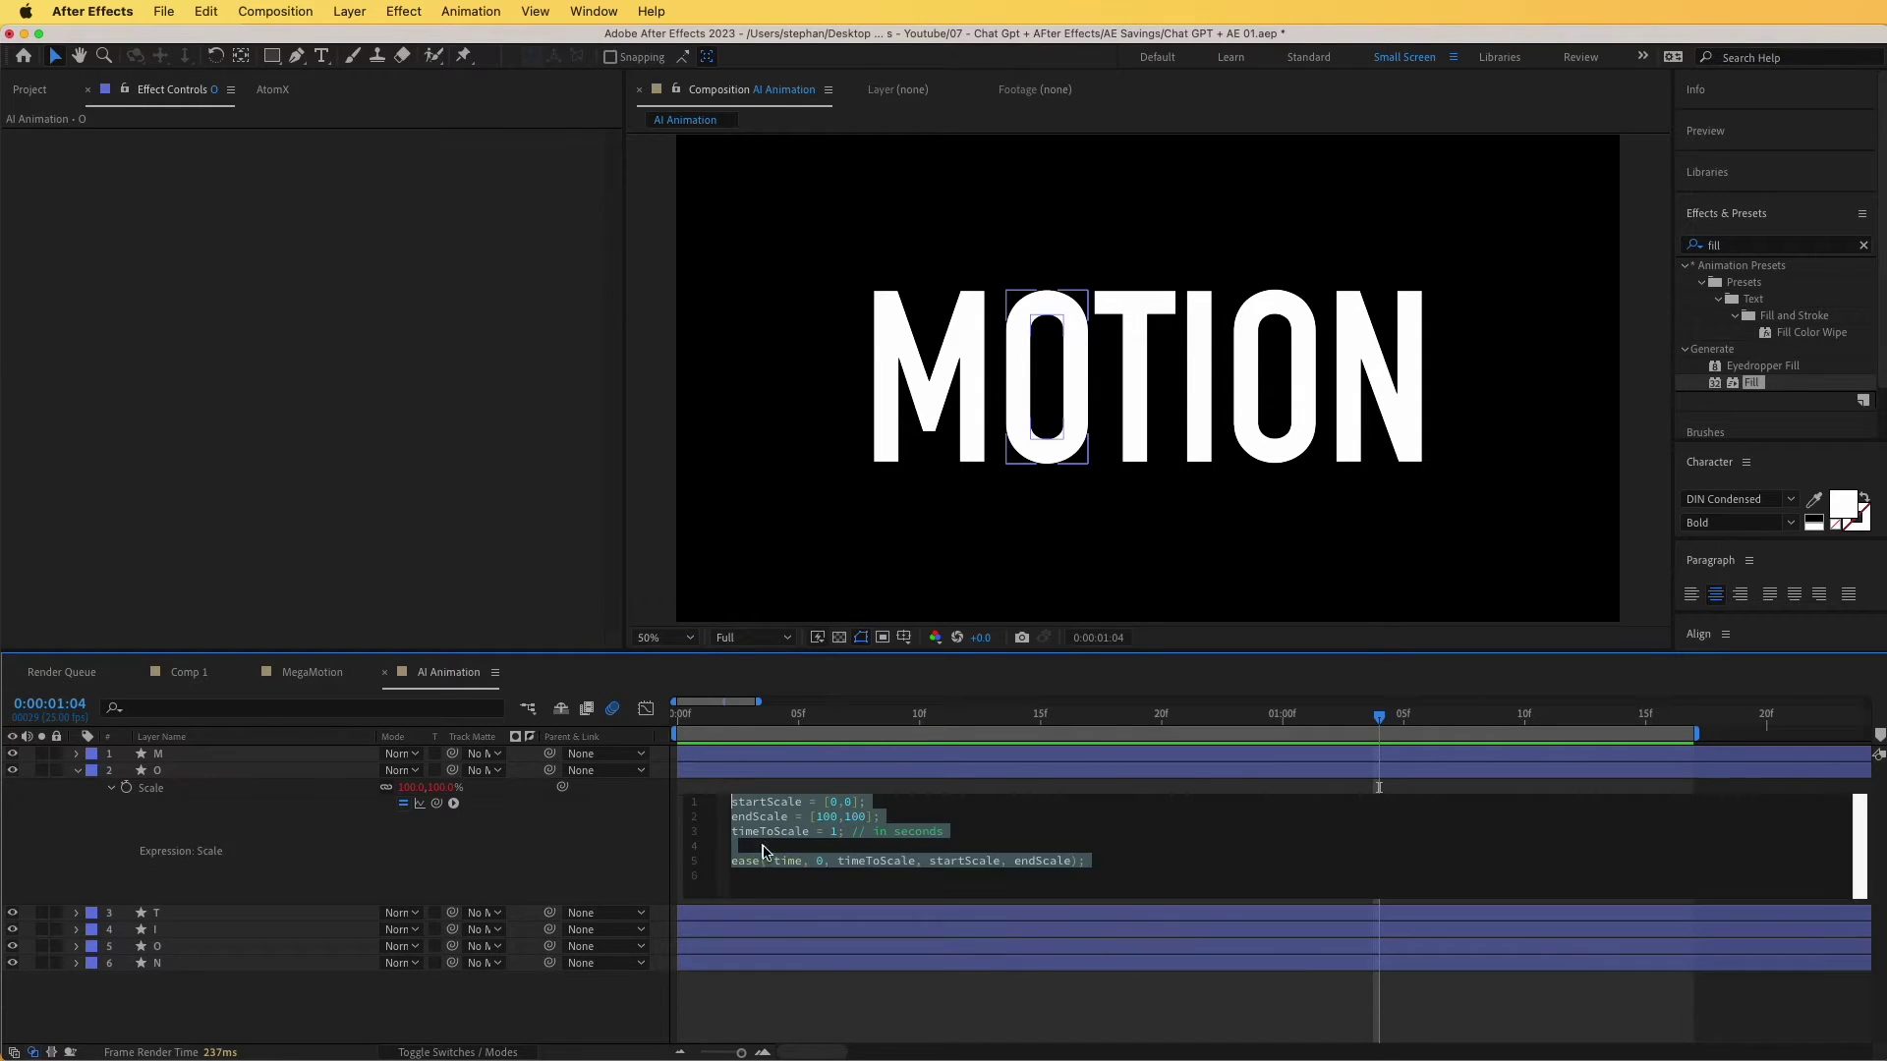
pyautogui.hotkey('ctrl', 'c')
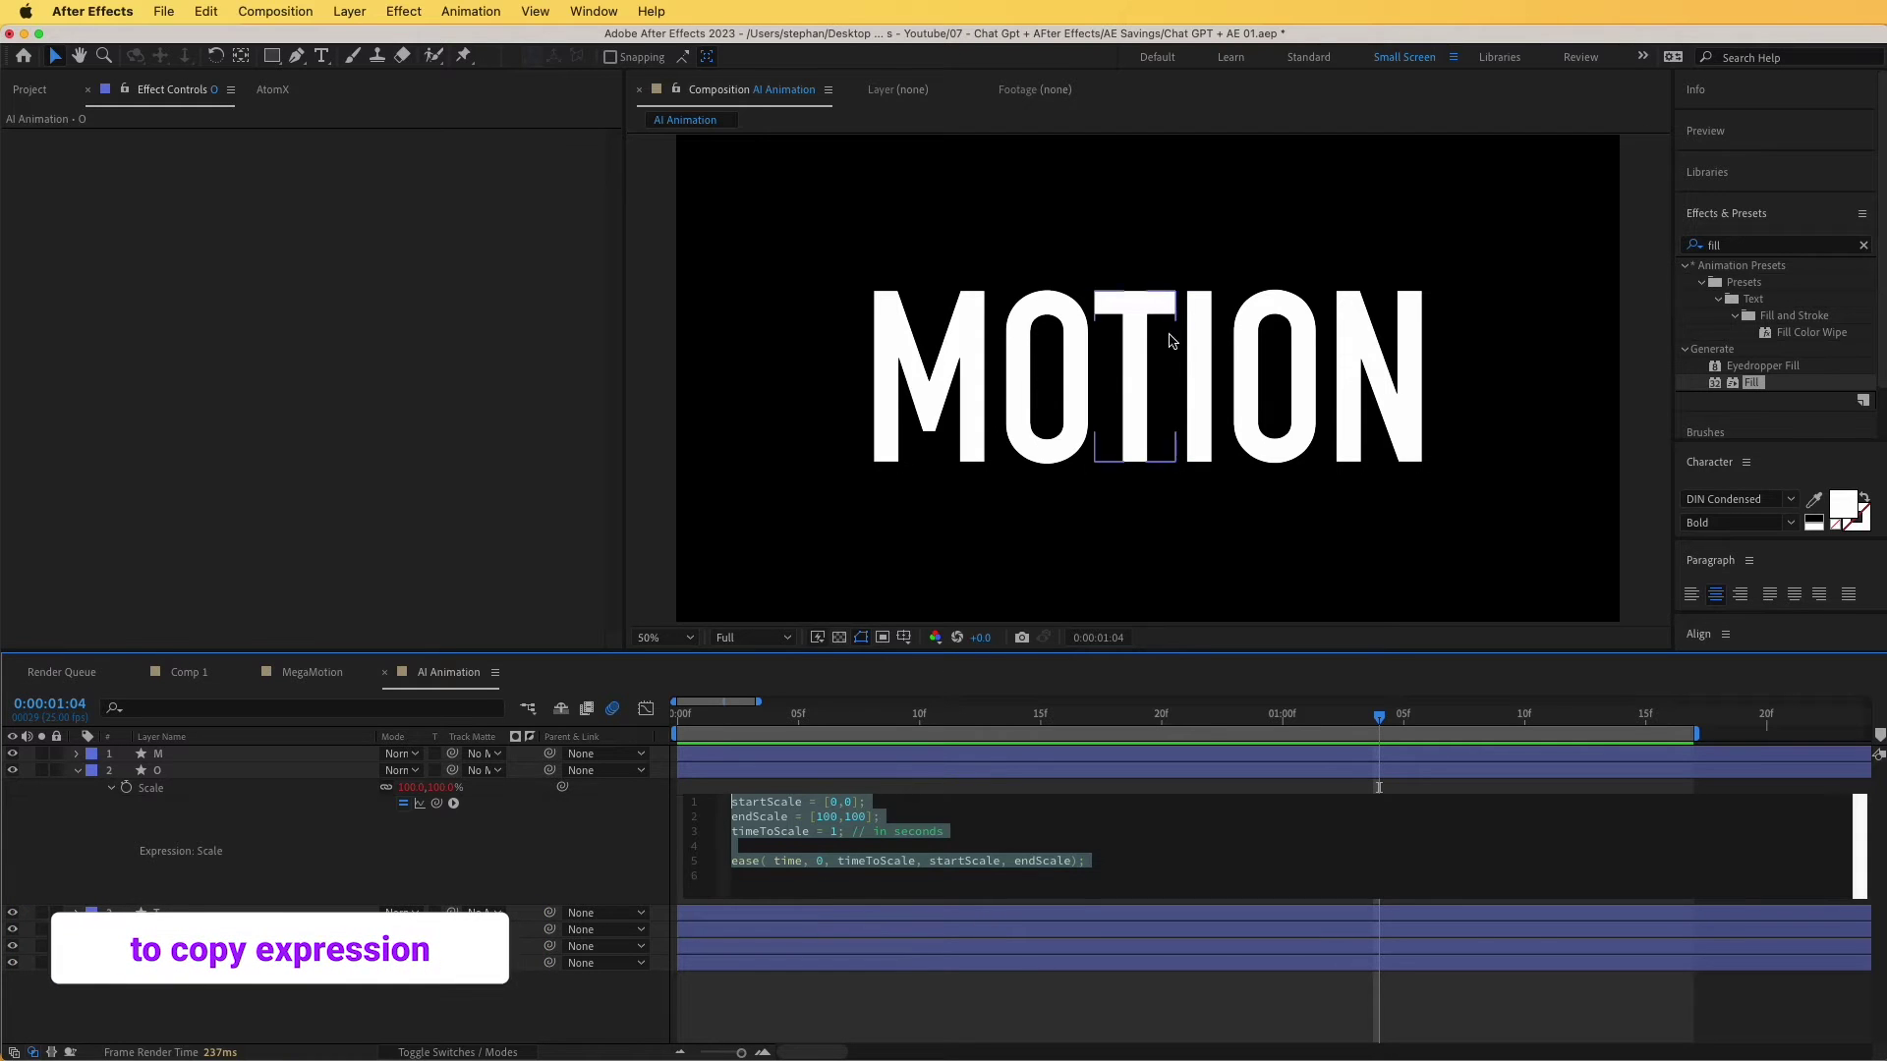
pyautogui.click(1258, 383)
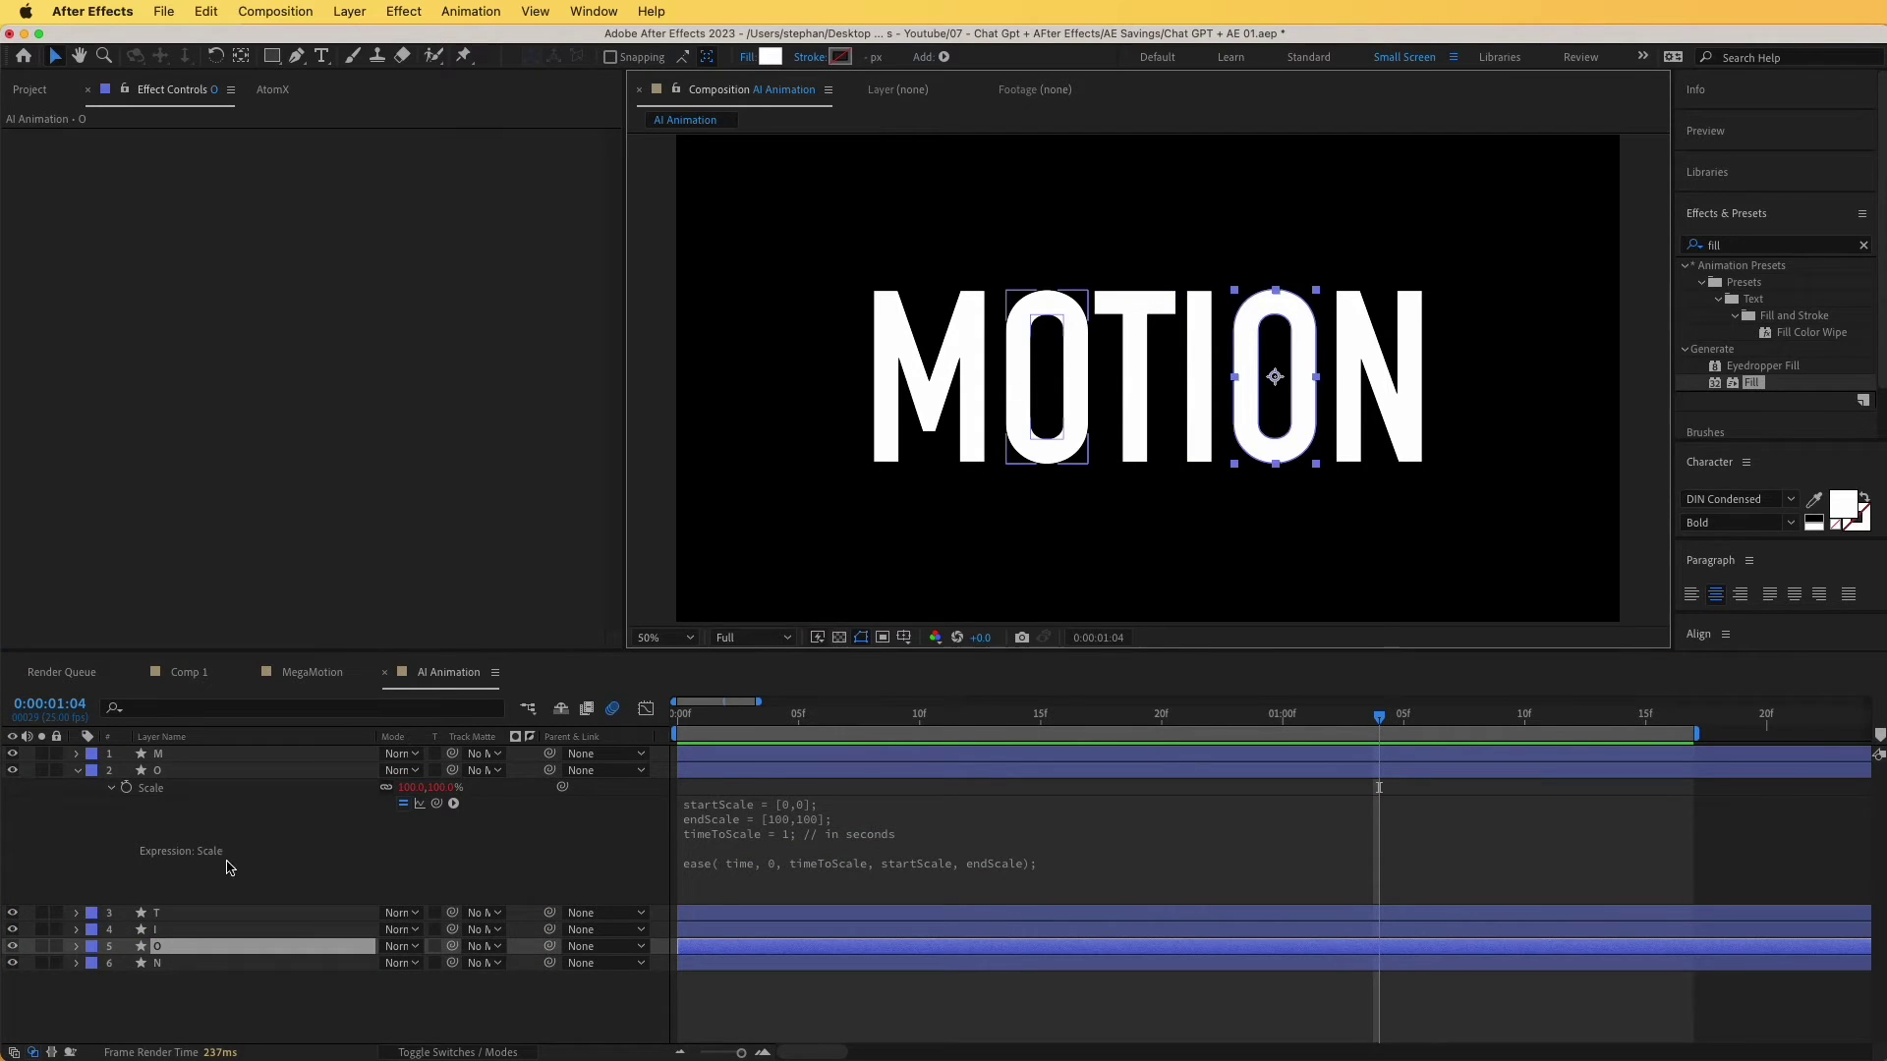
pyautogui.click(76, 772)
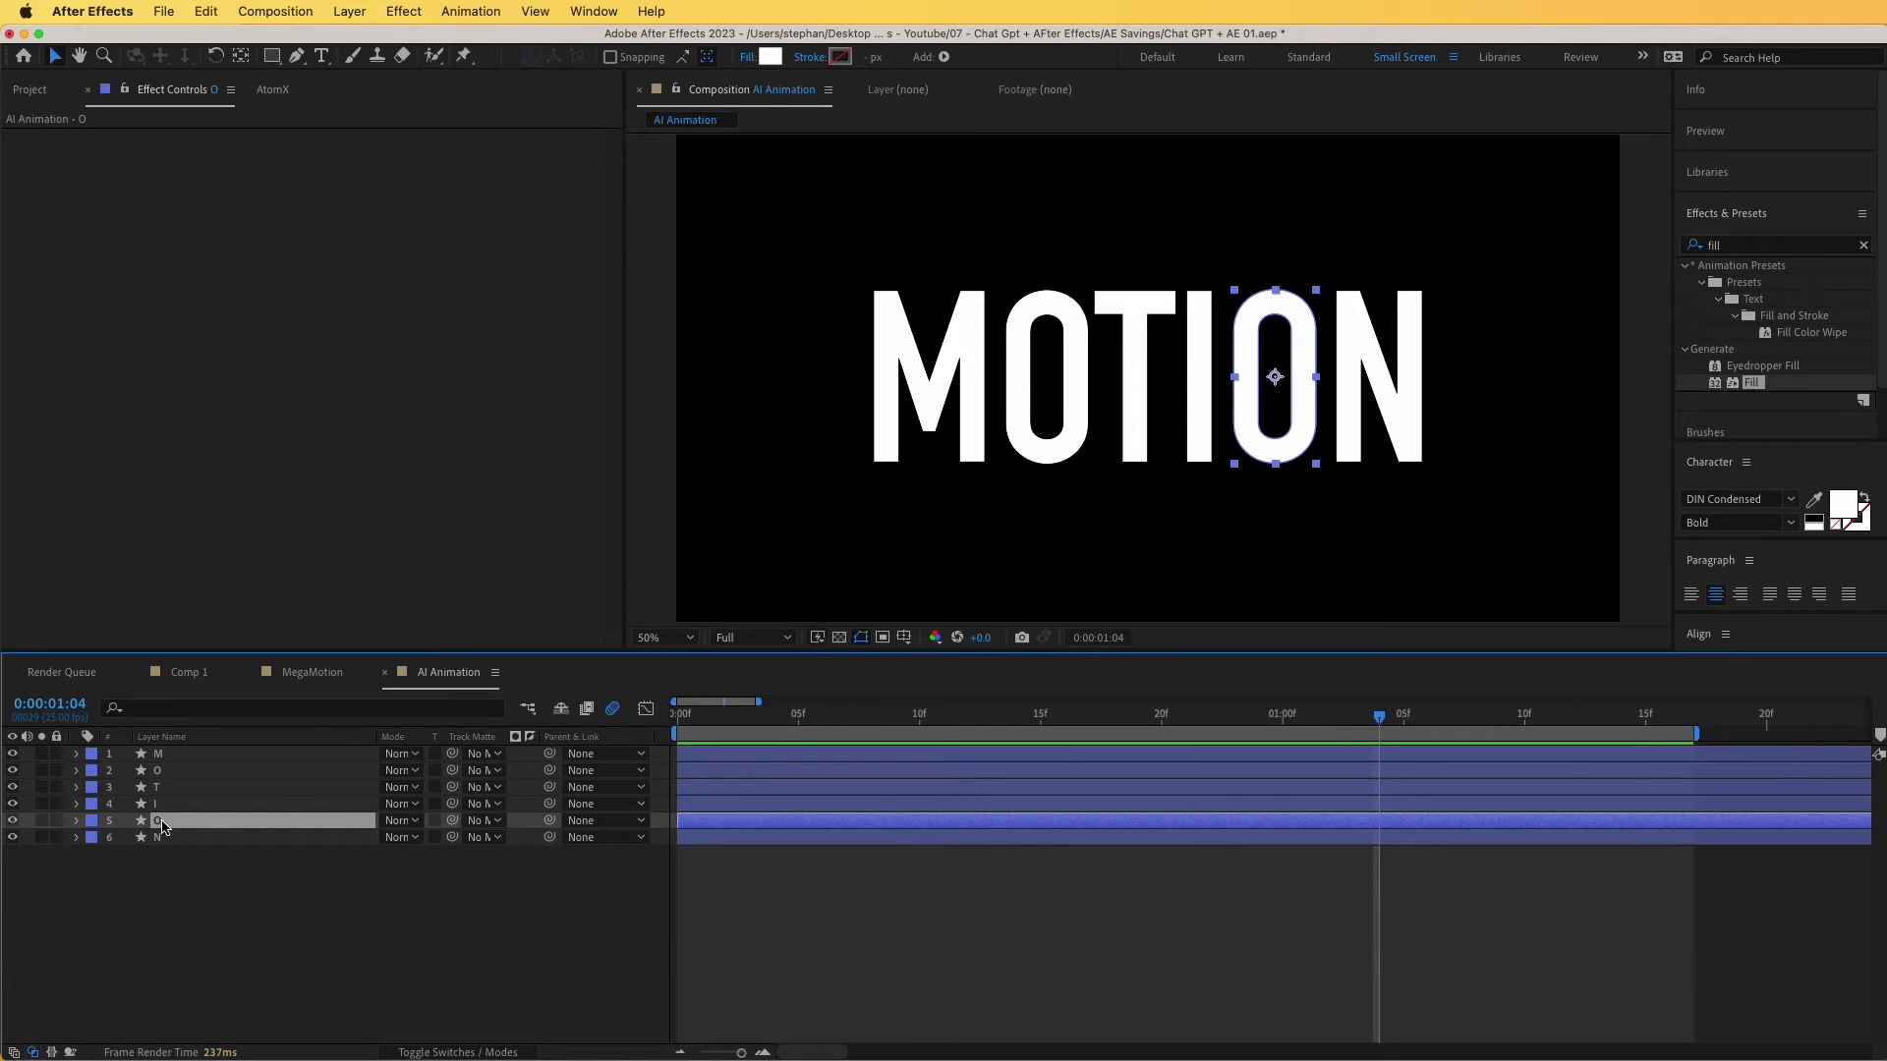
pyautogui.press('s')
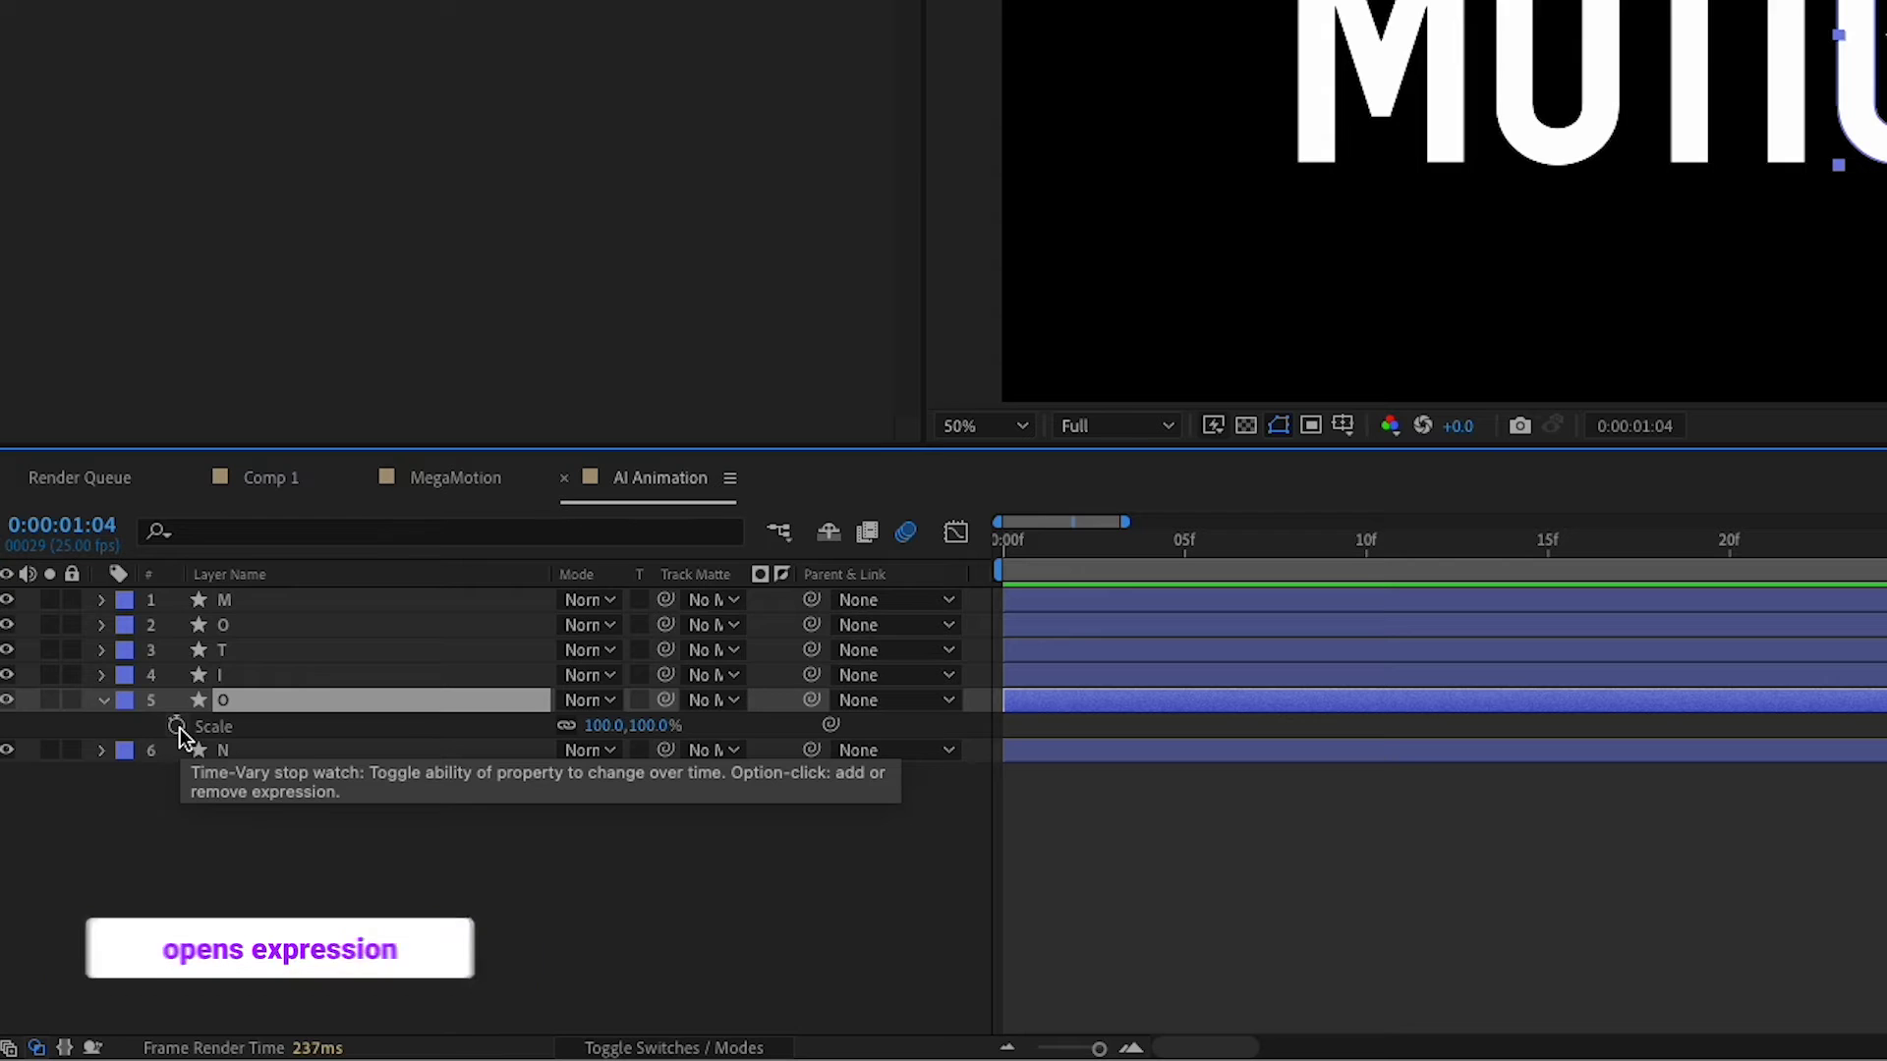
pyautogui.keyDown('alt'); pyautogui.click(177, 727); pyautogui.keyUp('alt')
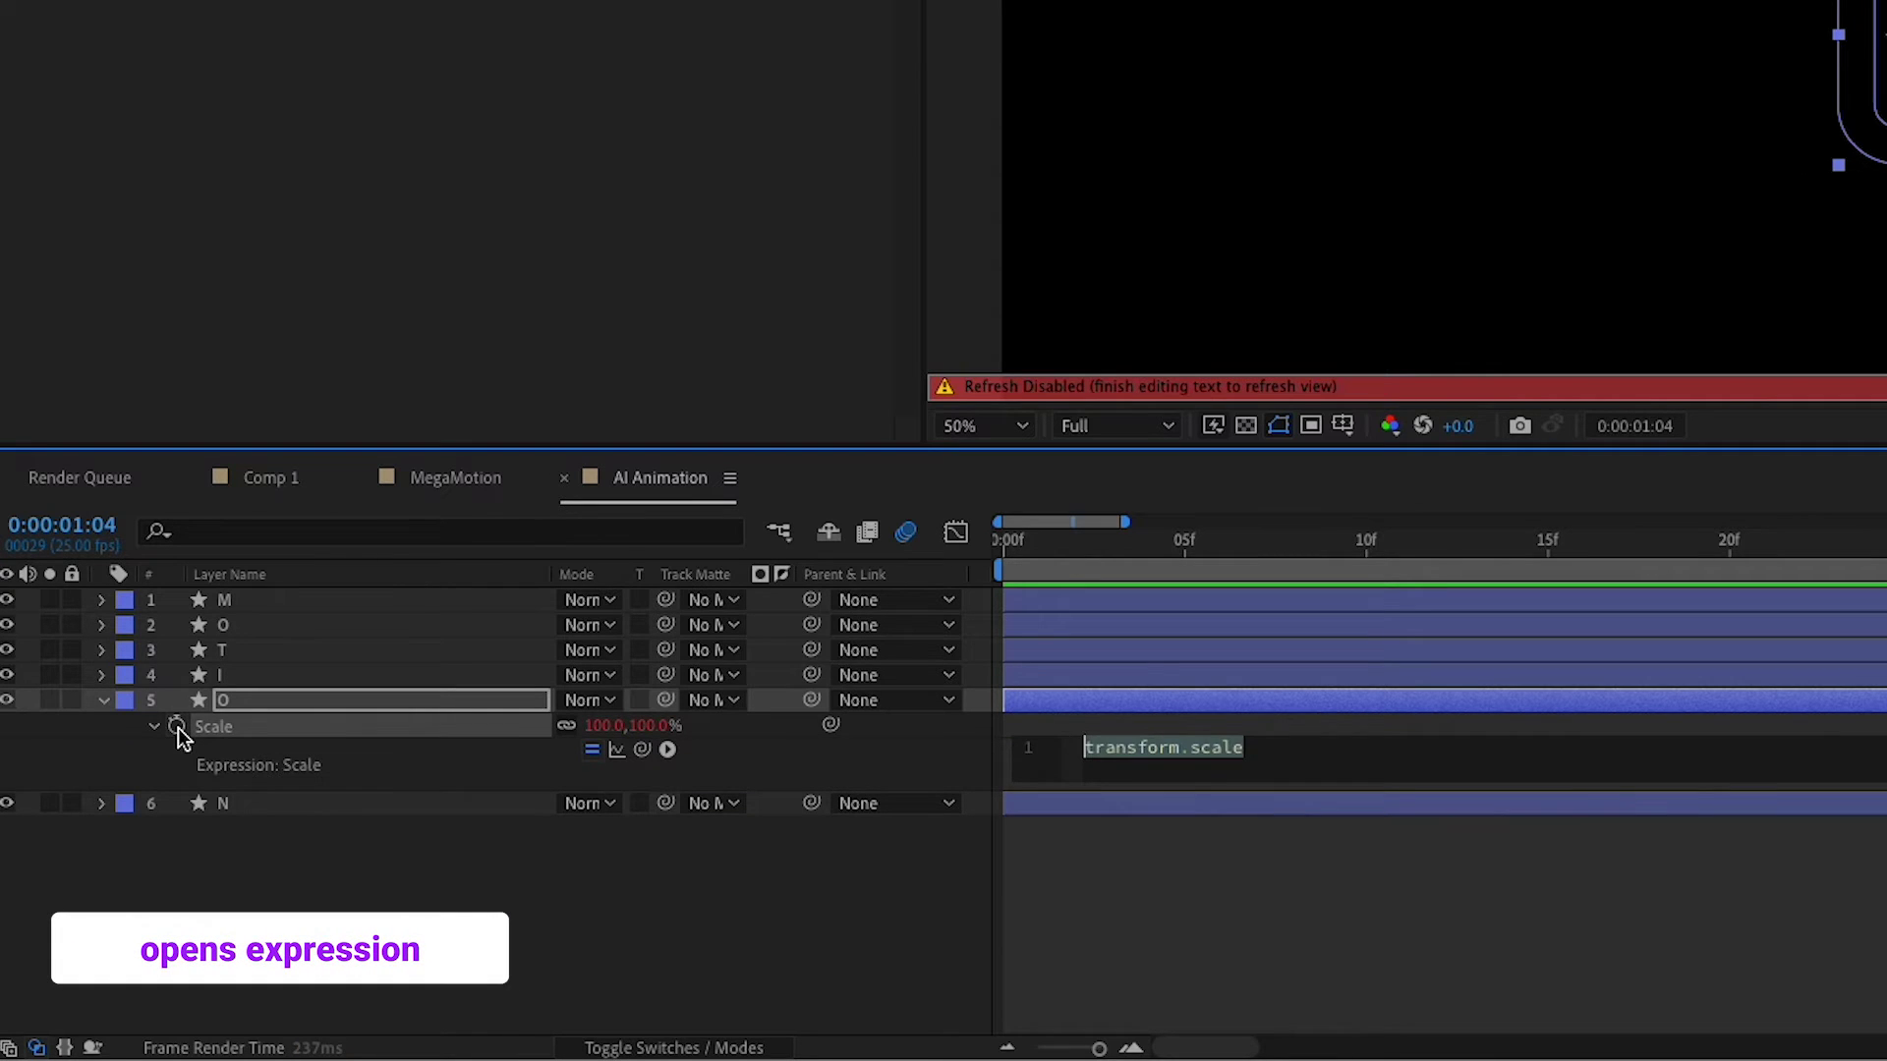
pyautogui.press('super+v')
pyautogui.click(1513, 570)
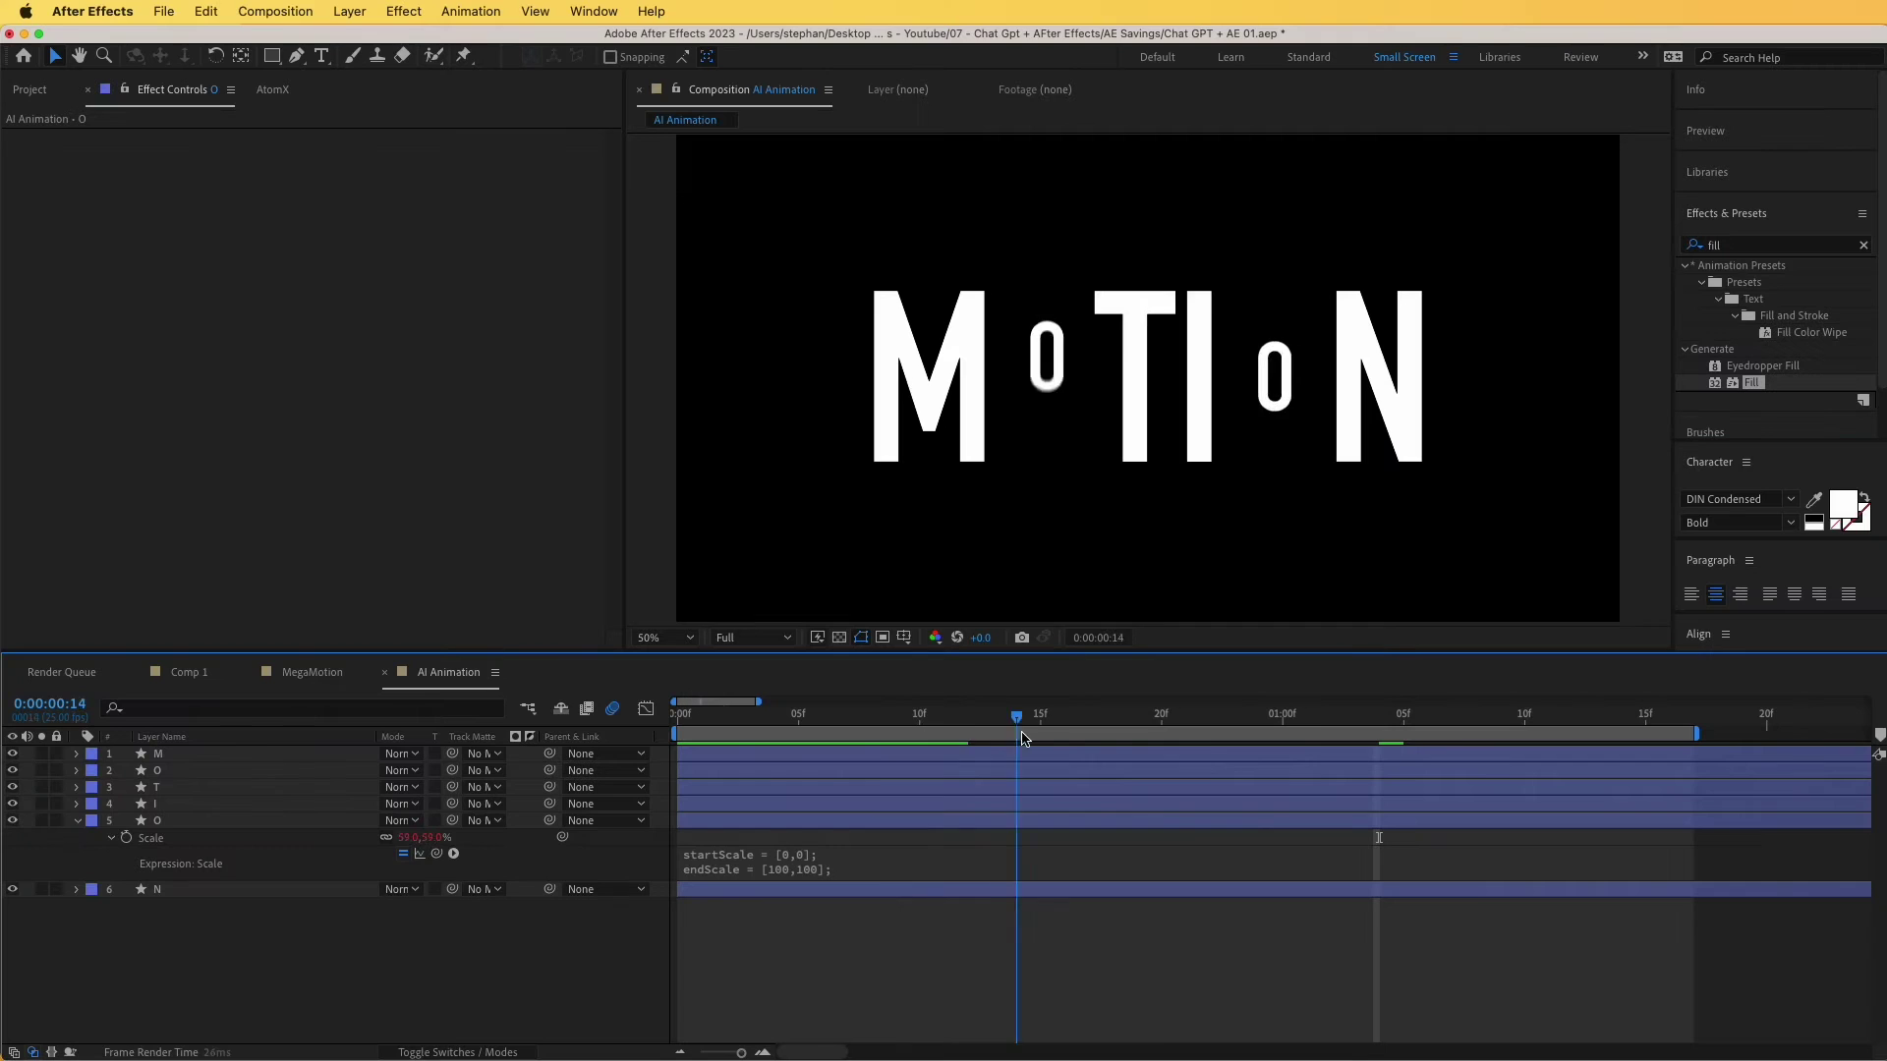
pyautogui.press('space')
# Set startScale to [100,0] in the second O's Scale expression and preview the animation.
pyautogui.moveTo(764, 799); pyautogui.dragTo(1121, 833)
pyautogui.click(752, 864)
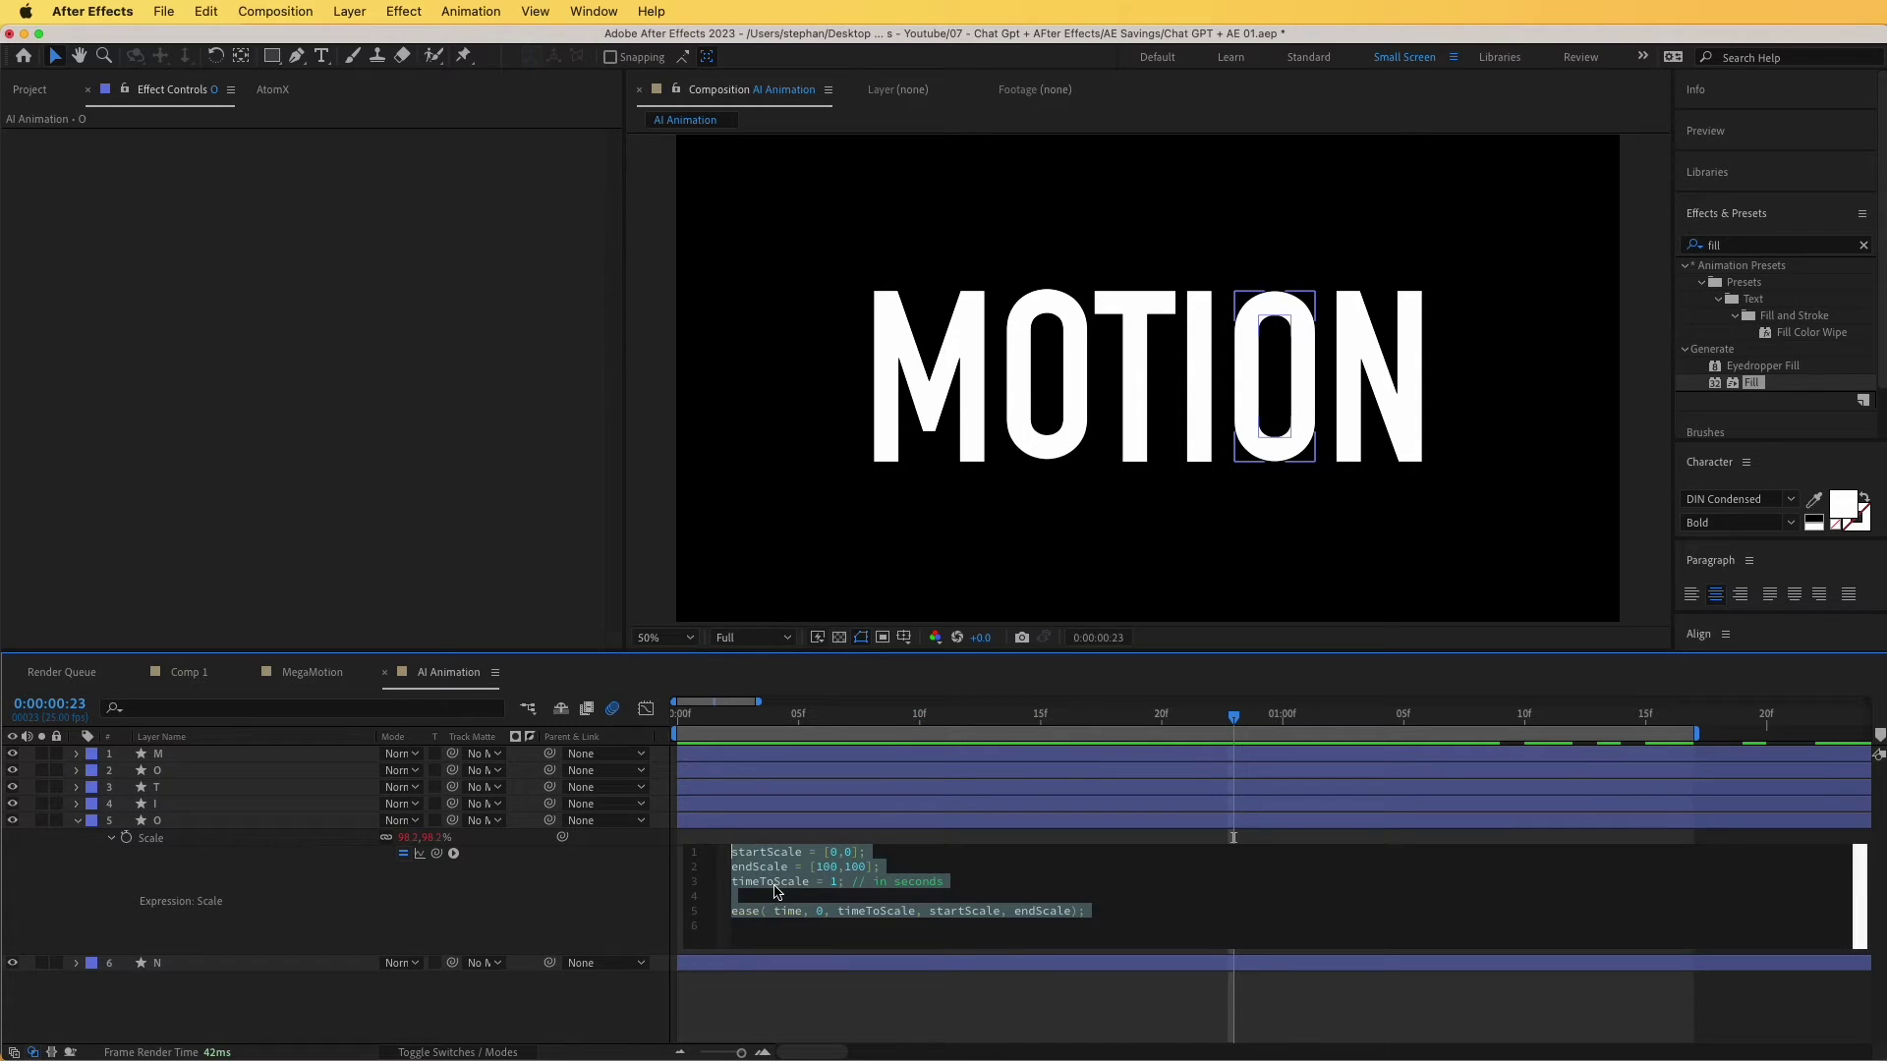
pyautogui.click(827, 869)
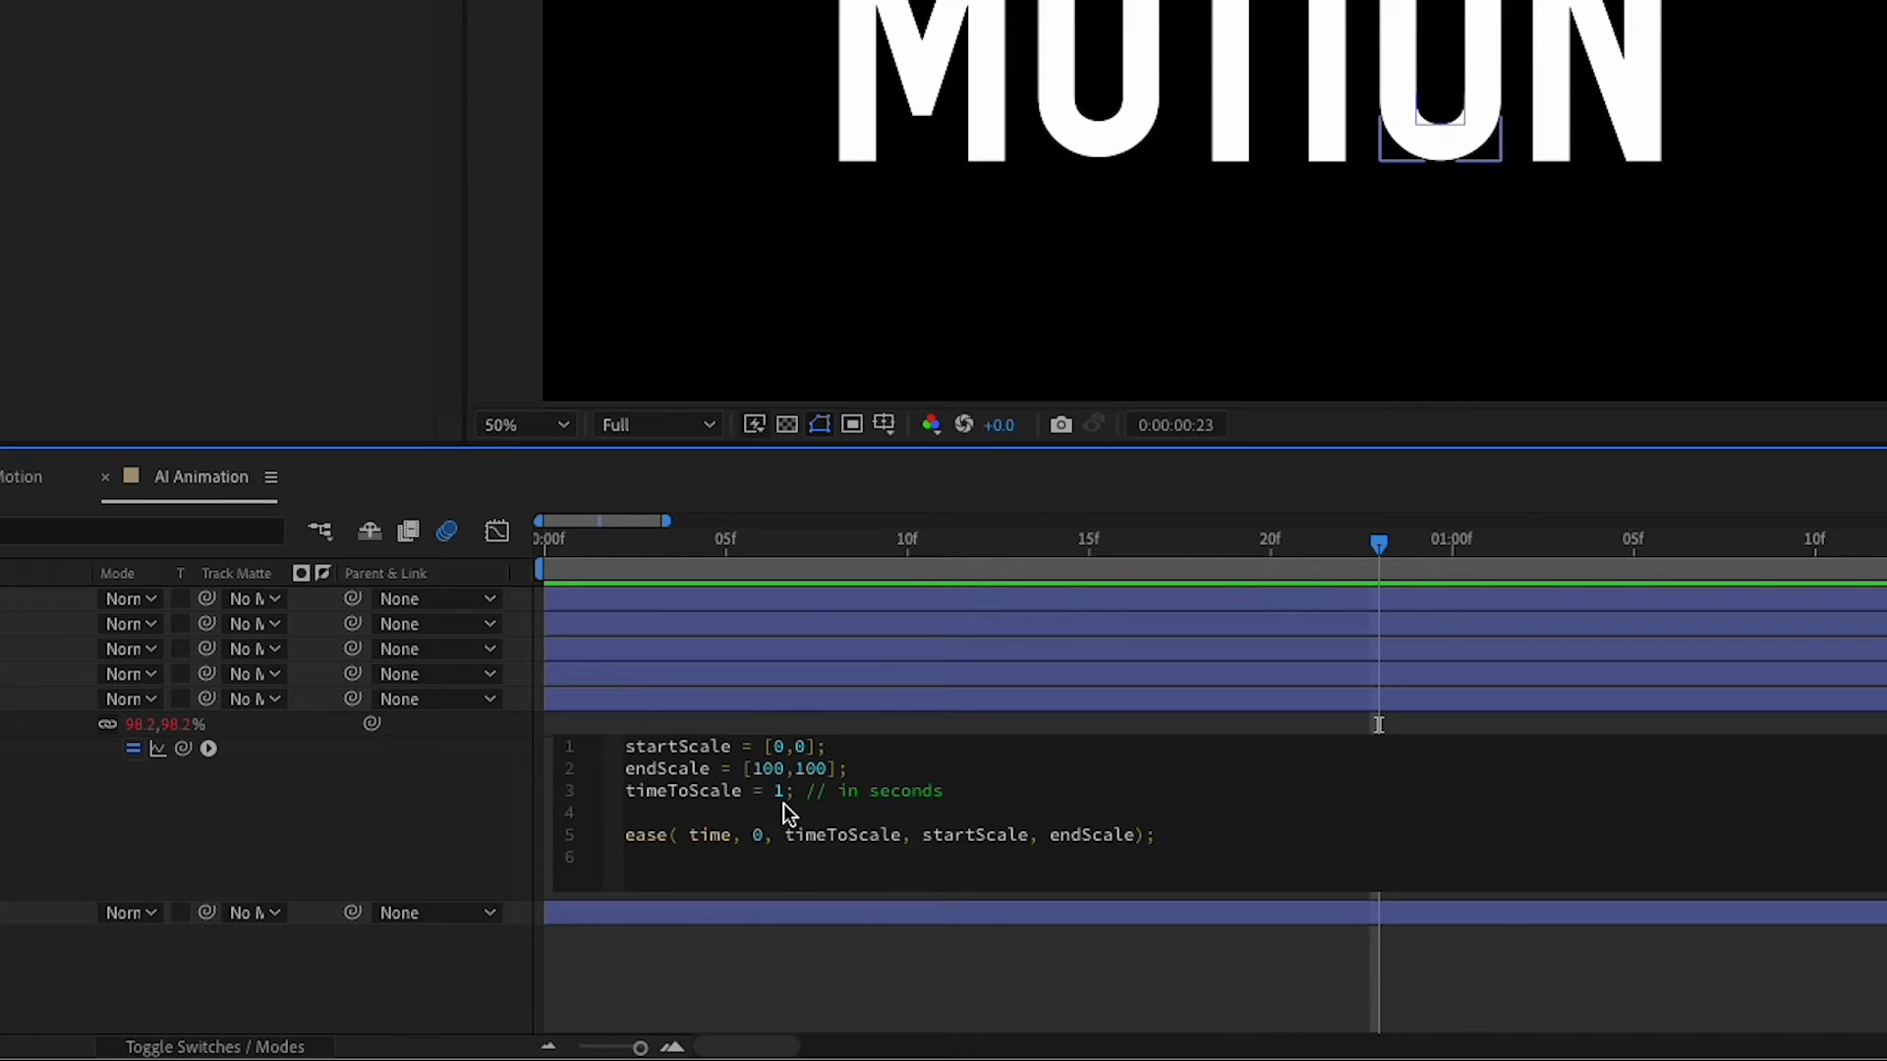
pyautogui.press('BackSpace')
pyautogui.write('100')
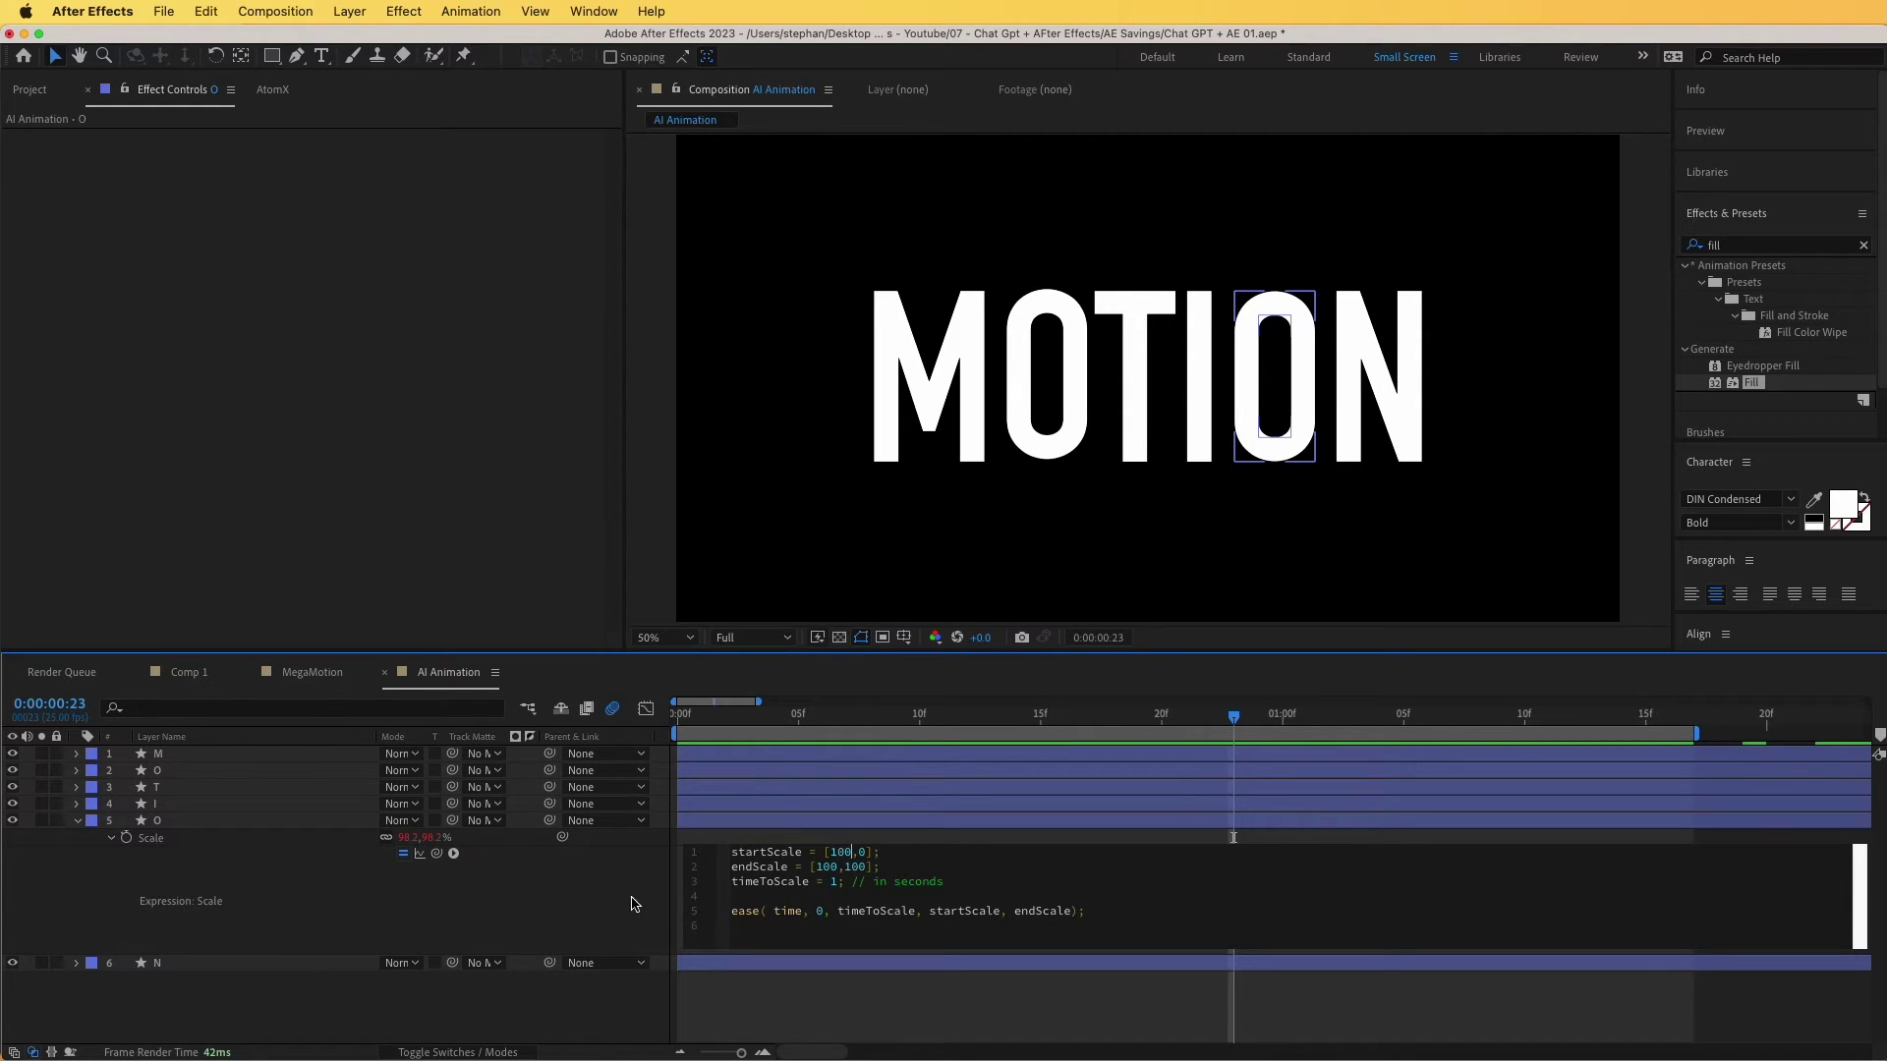
pyautogui.press('KP_Enter')
pyautogui.click(691, 728)
pyautogui.press('space')
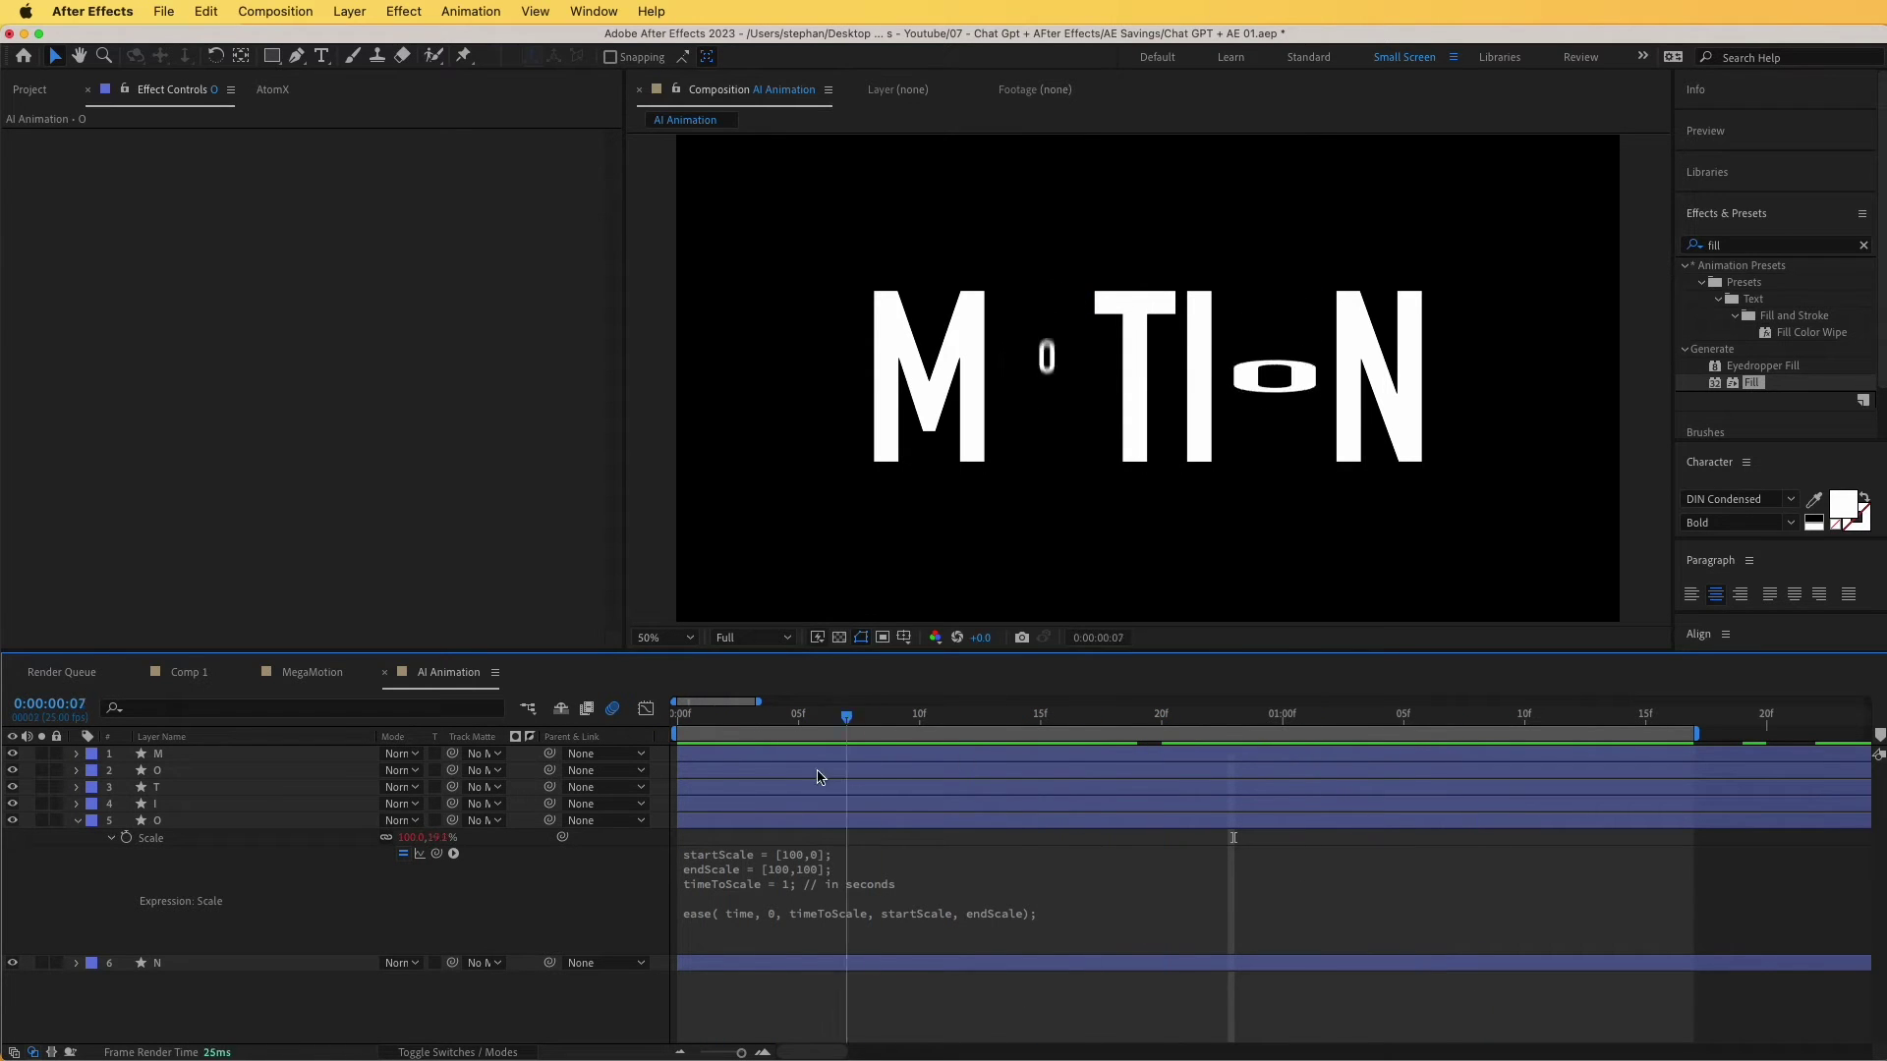
pyautogui.moveTo(927, 787); pyautogui.dragTo(1268, 789)
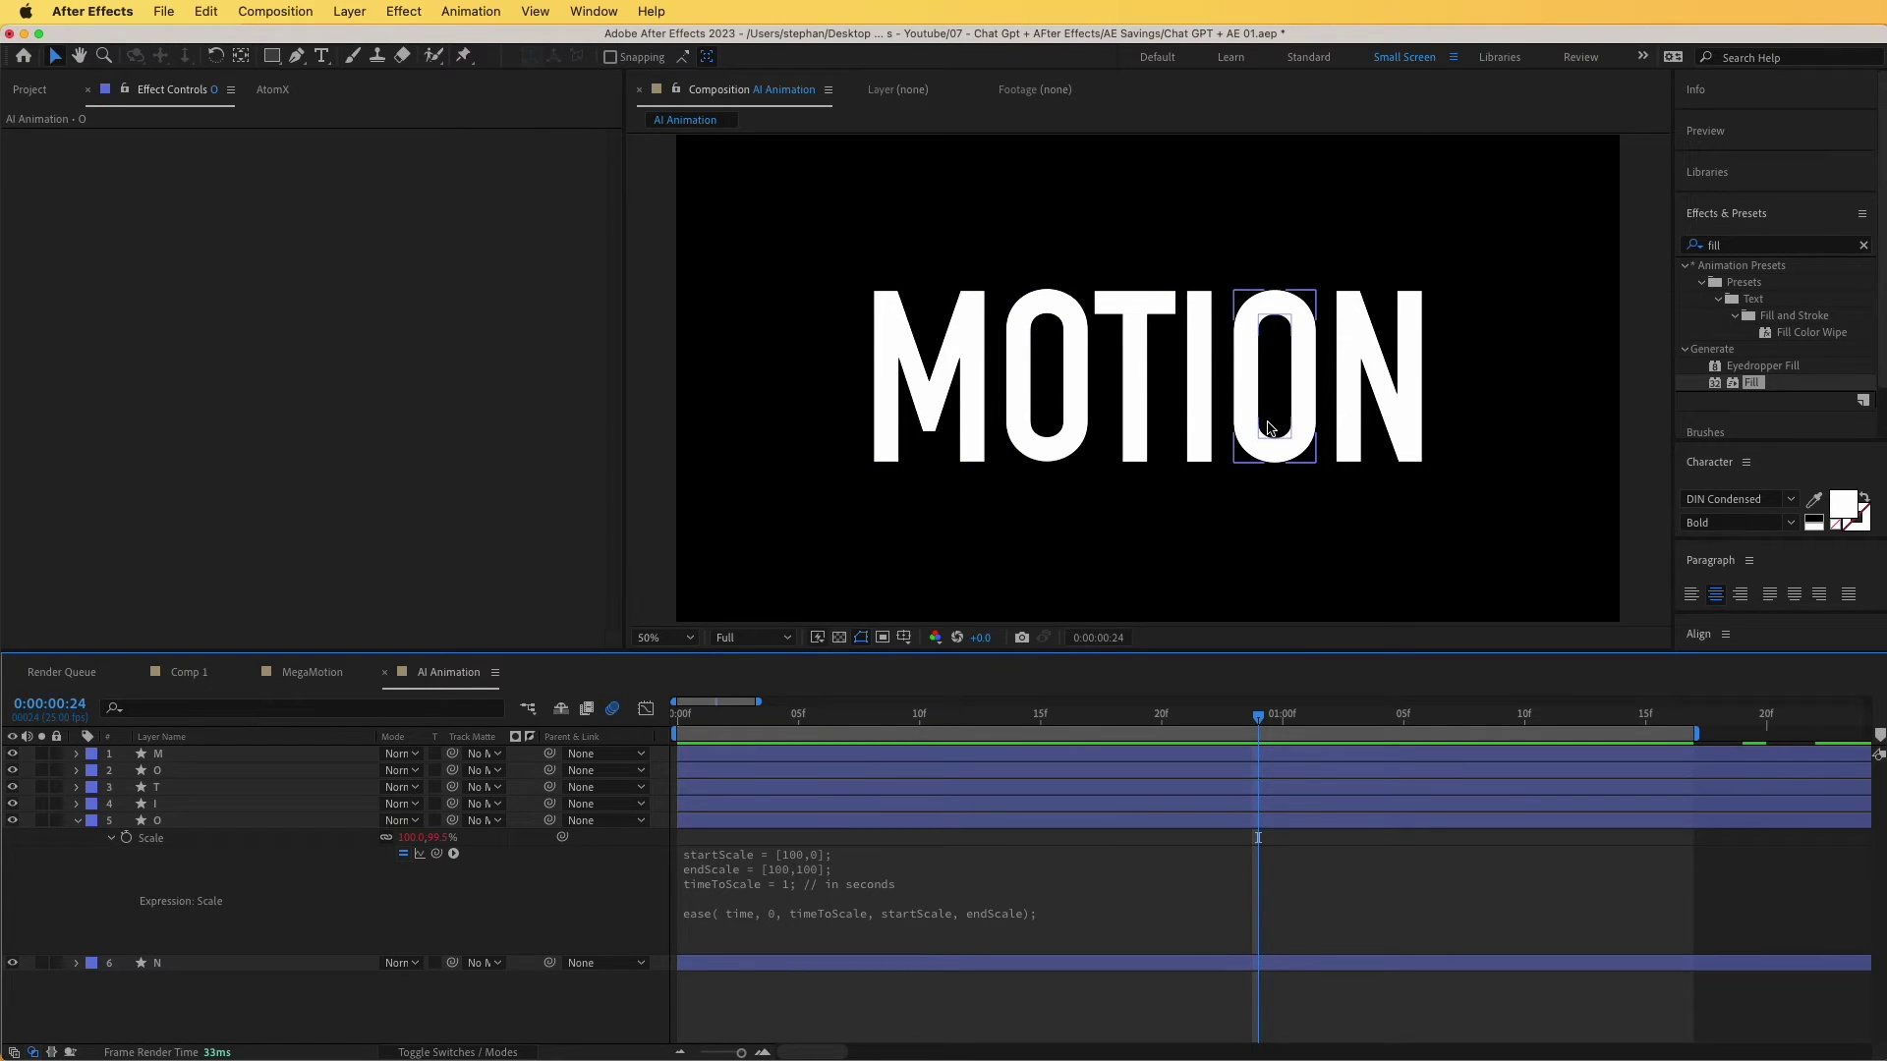
# Copy the first O's oscillation Position expression with amp = 500 and apply it to the second O's Position.
pyautogui.click(1069, 432)
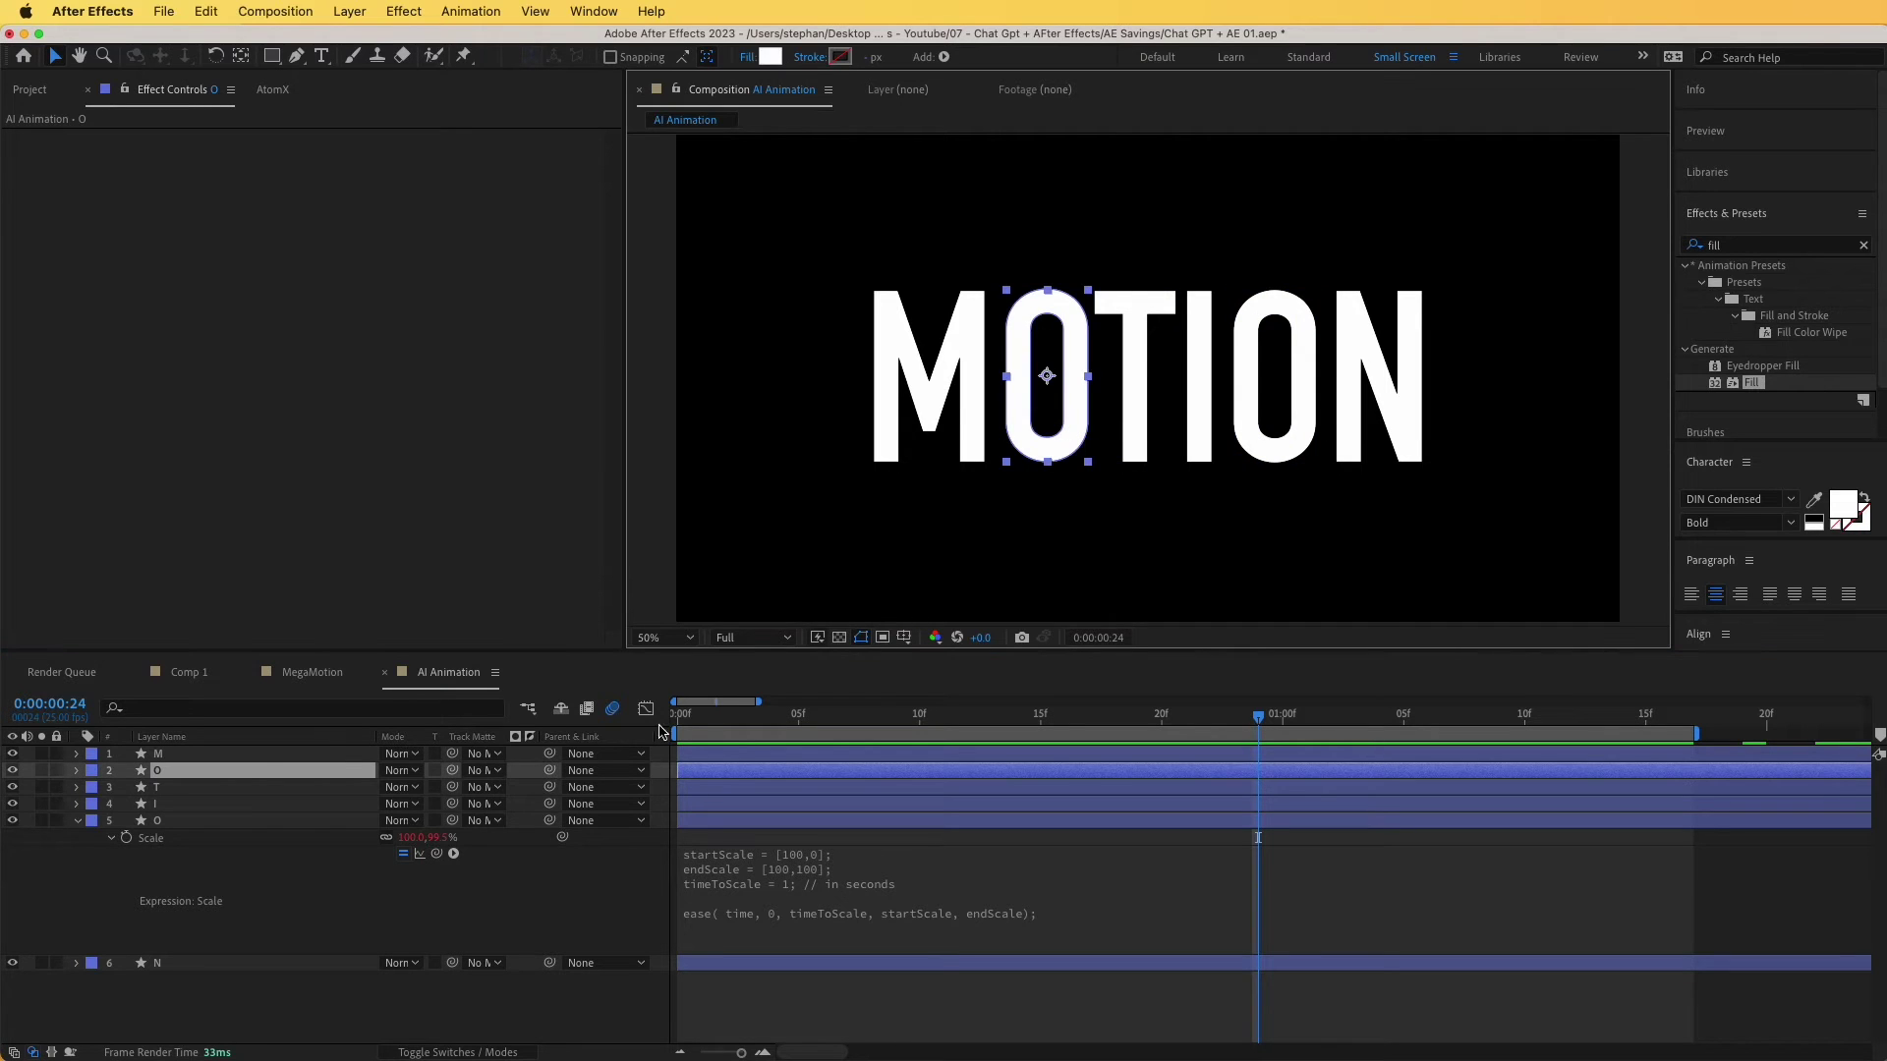
pyautogui.press('p')
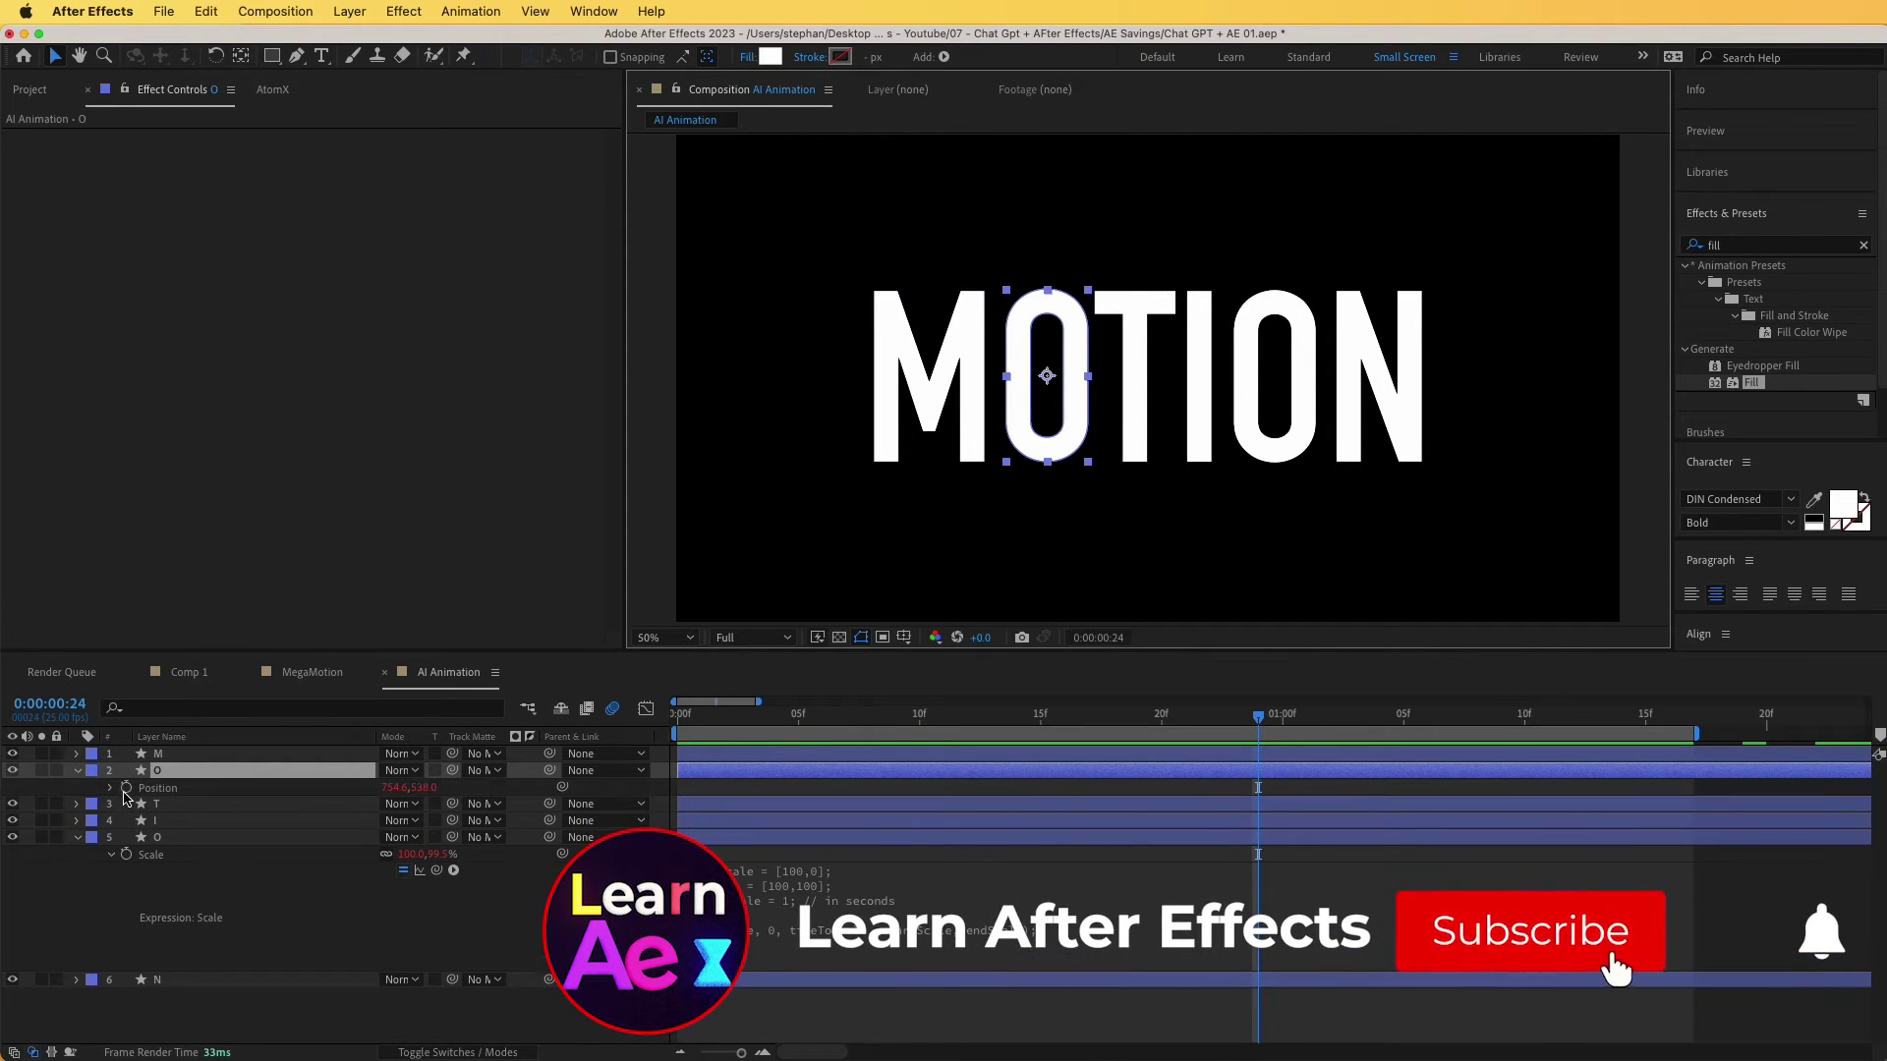
pyautogui.keyDown('alt'); pyautogui.click(125, 788); pyautogui.keyUp('alt')
pyautogui.write('amp = 500; // the amplitude of the oscillation freq = 2; // the frequency of the oscillation decay = 5; // the rate at which the oscillation dies down  // calculate the oscillation osc = amp*Math.sin(freq*time*Math.PI*2);  // apply the oscillation to the Y position value + [0,osc];  // apply the decay to the oscillation decayFactor = Math.exp(-time*decay); value + [0,osc*decayFactor];')
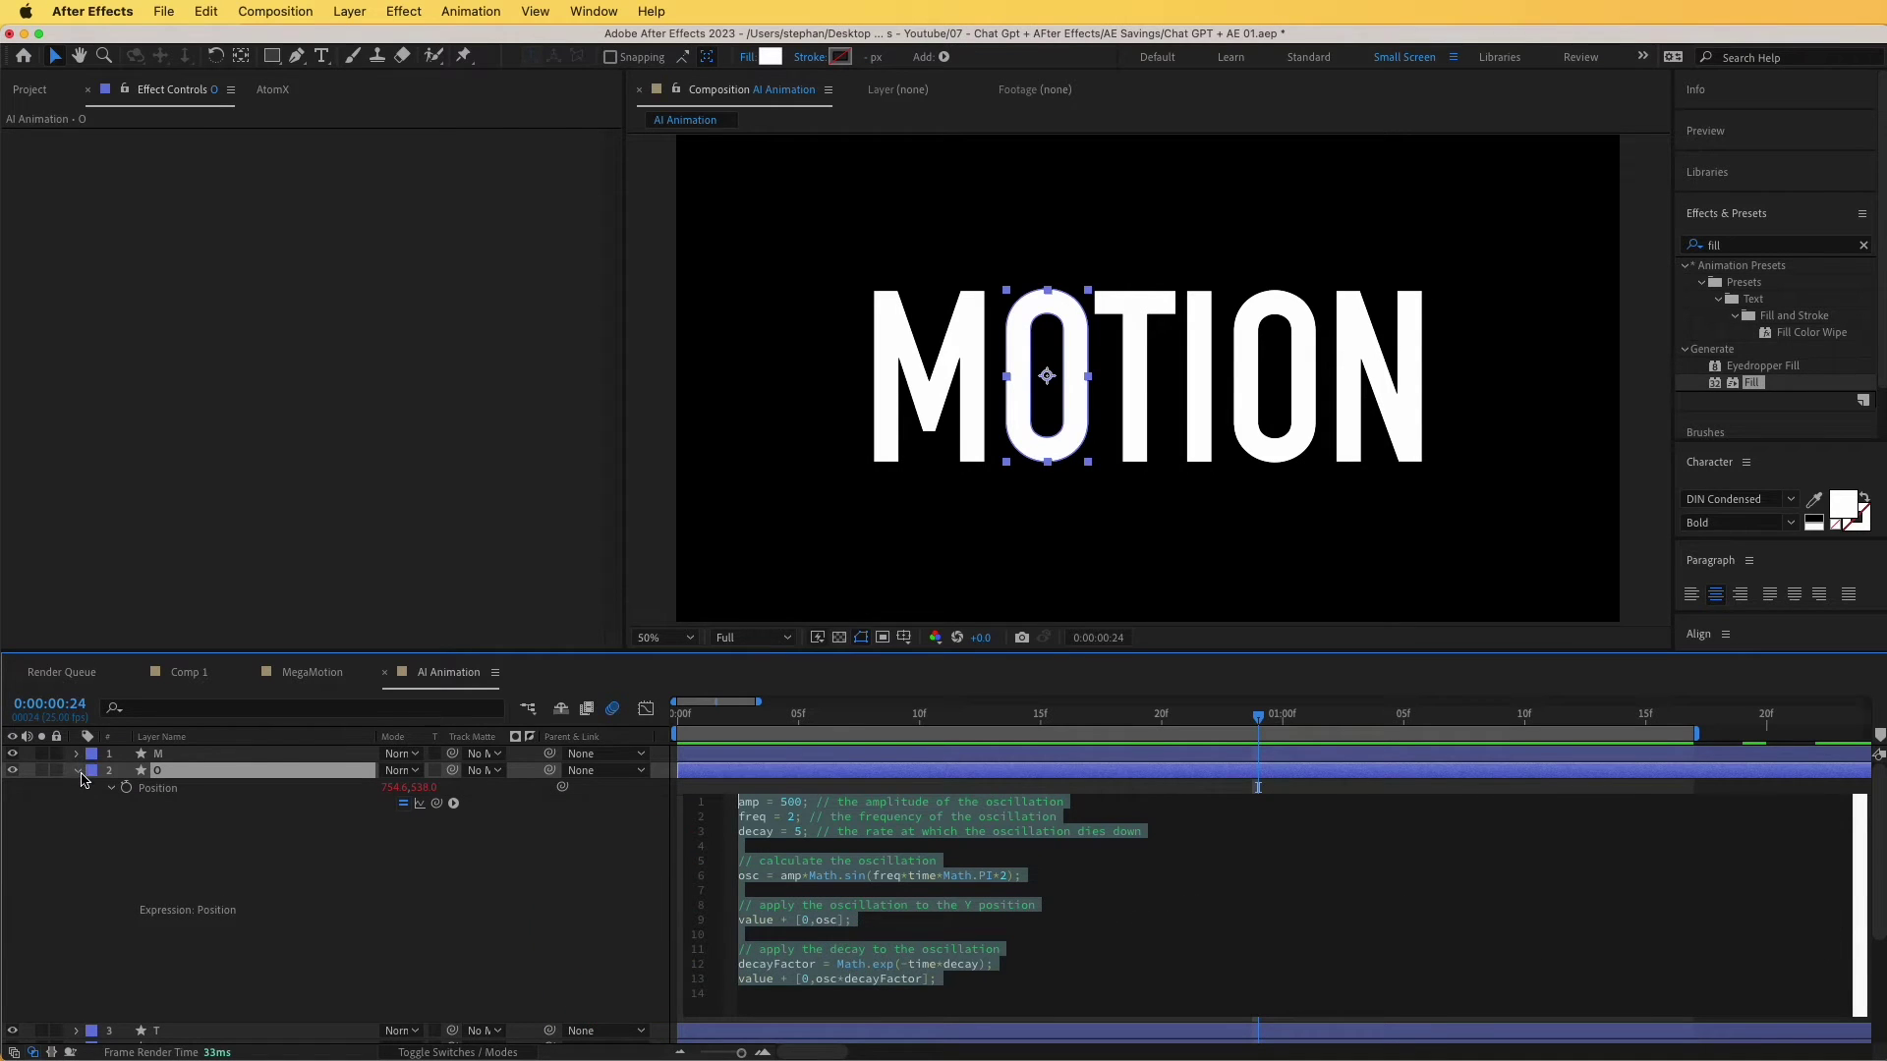
pyautogui.click(155, 821)
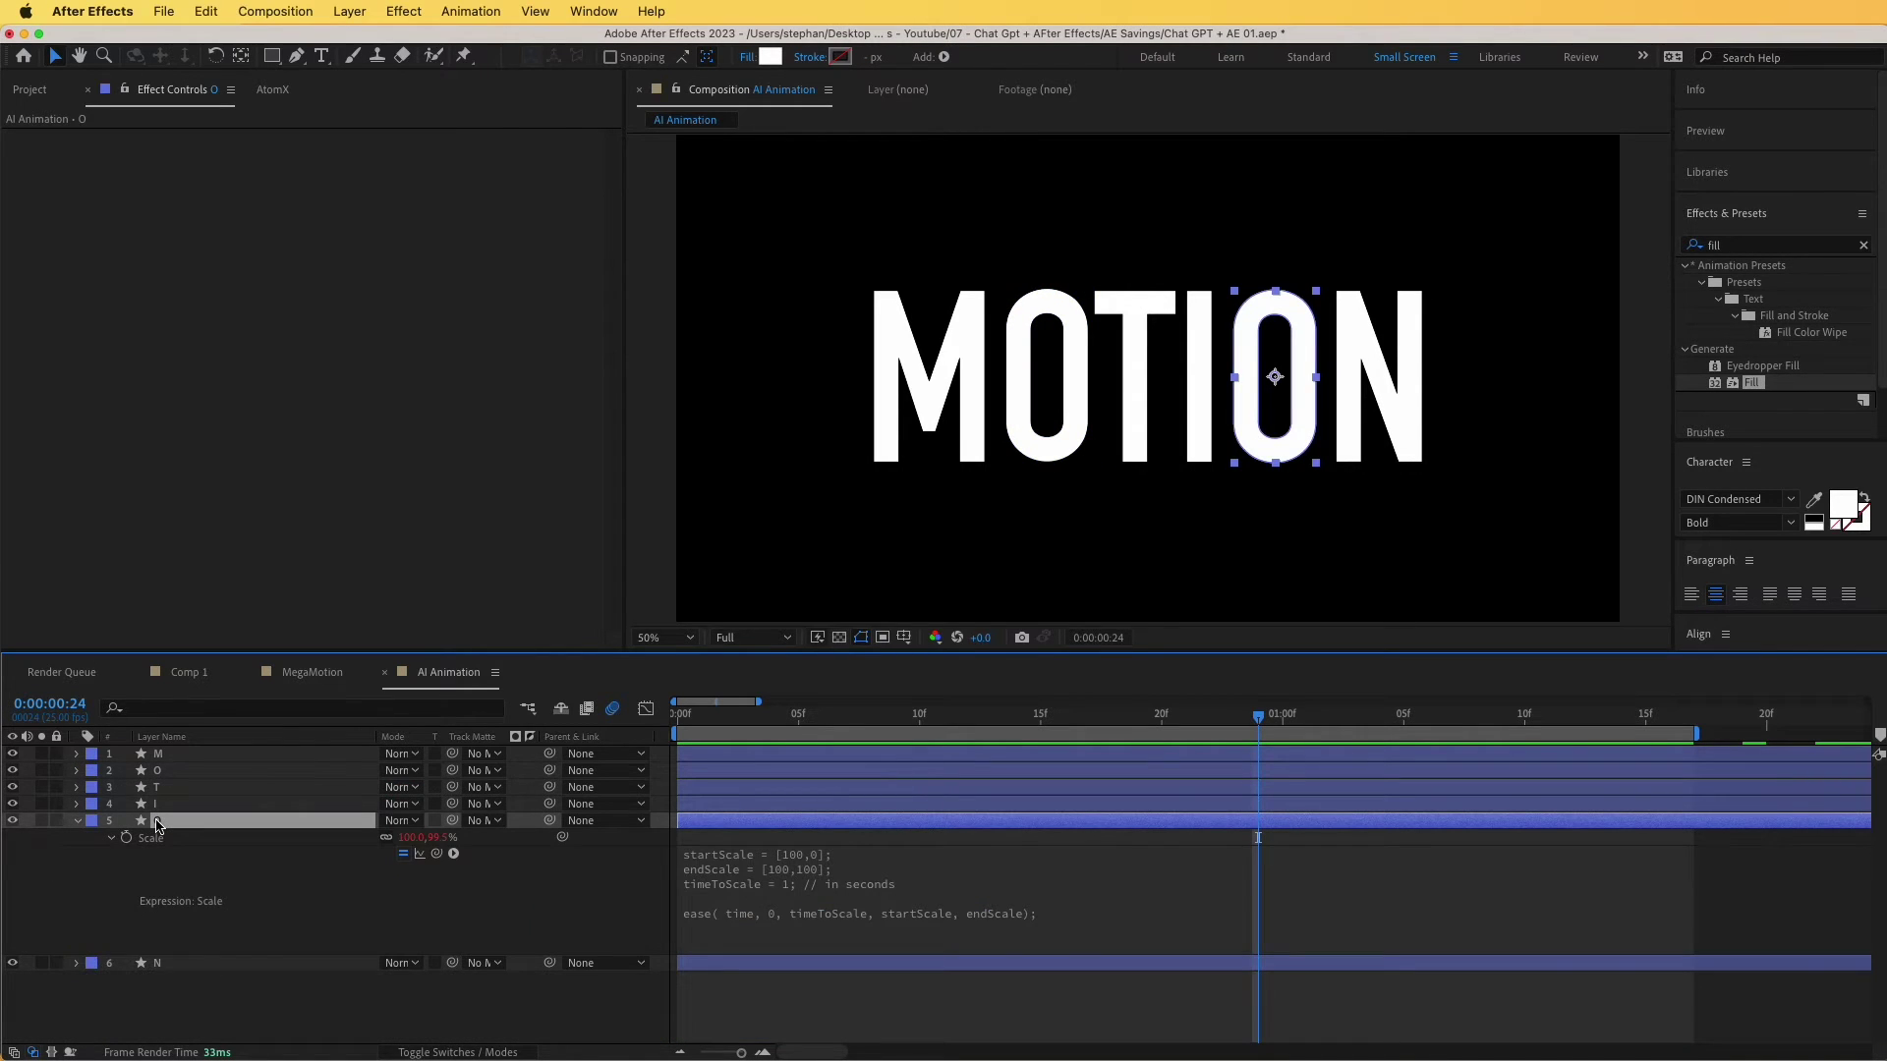
pyautogui.press('p')
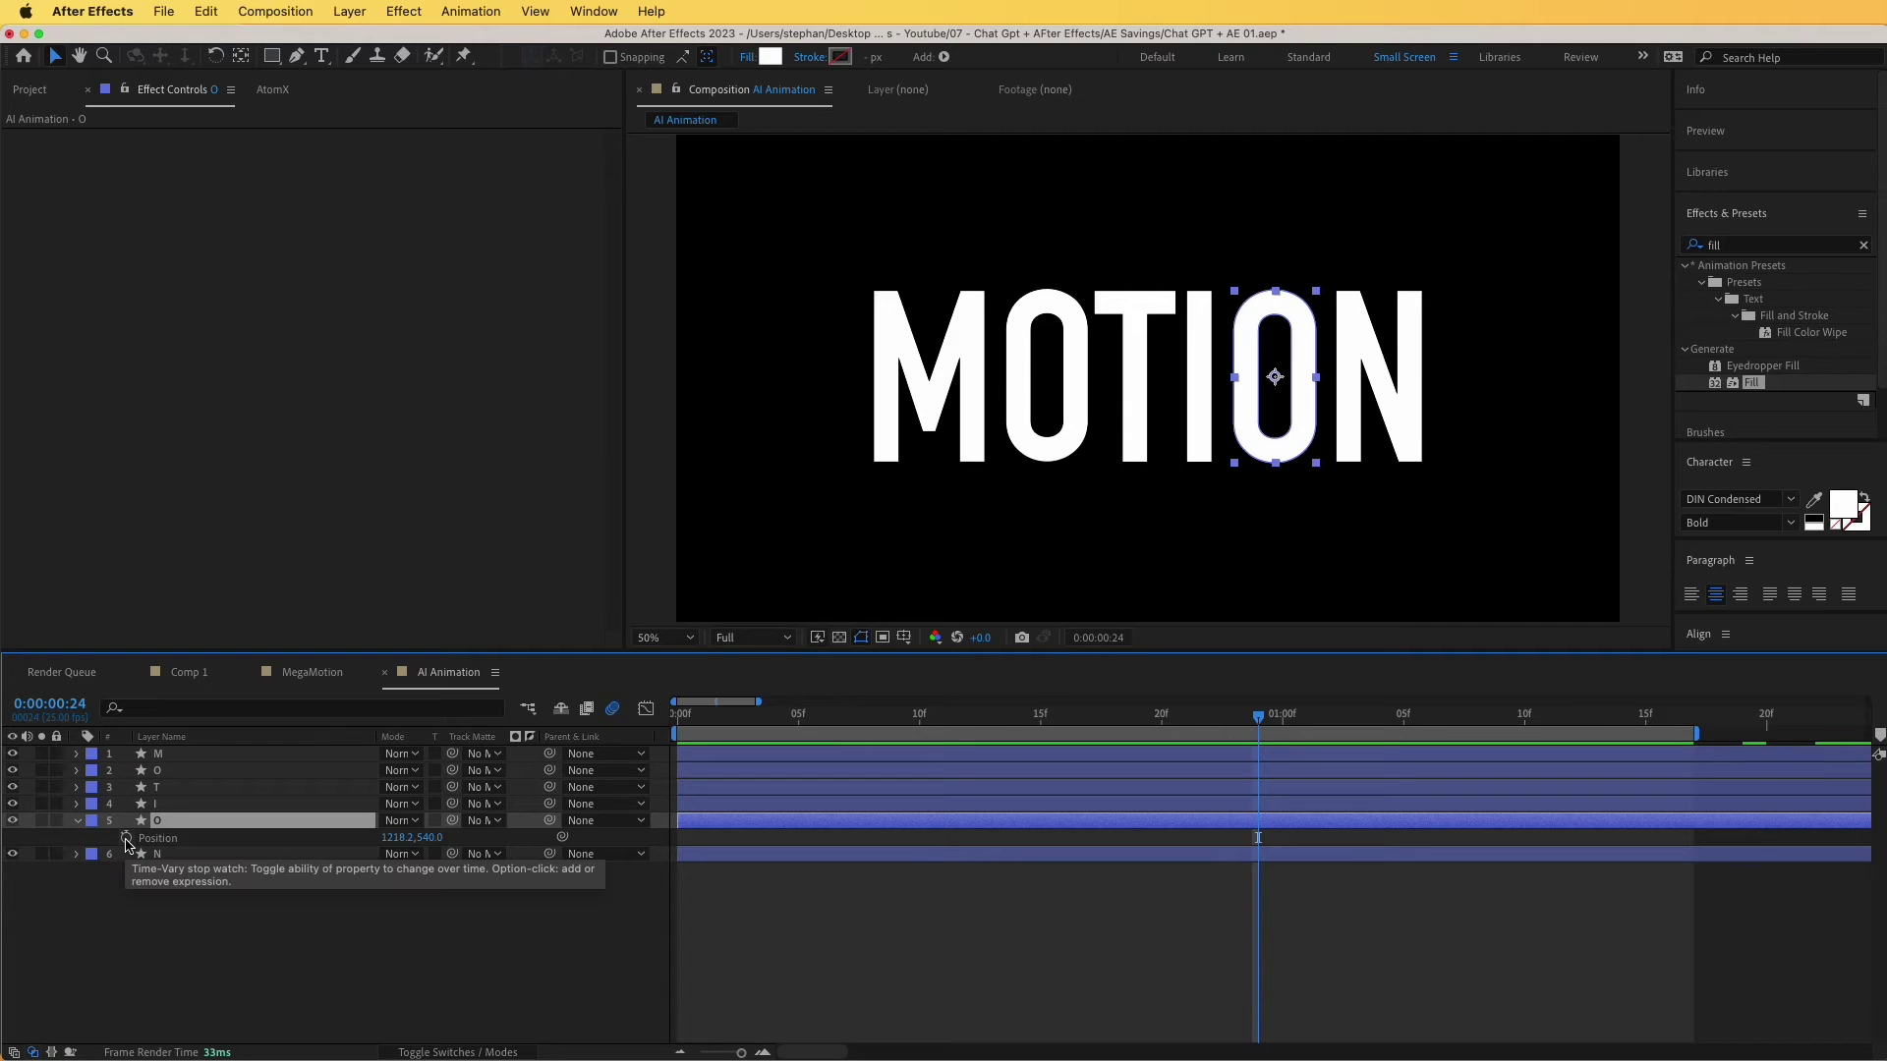
pyautogui.keyDown('alt'); pyautogui.click(126, 838); pyautogui.keyUp('alt')
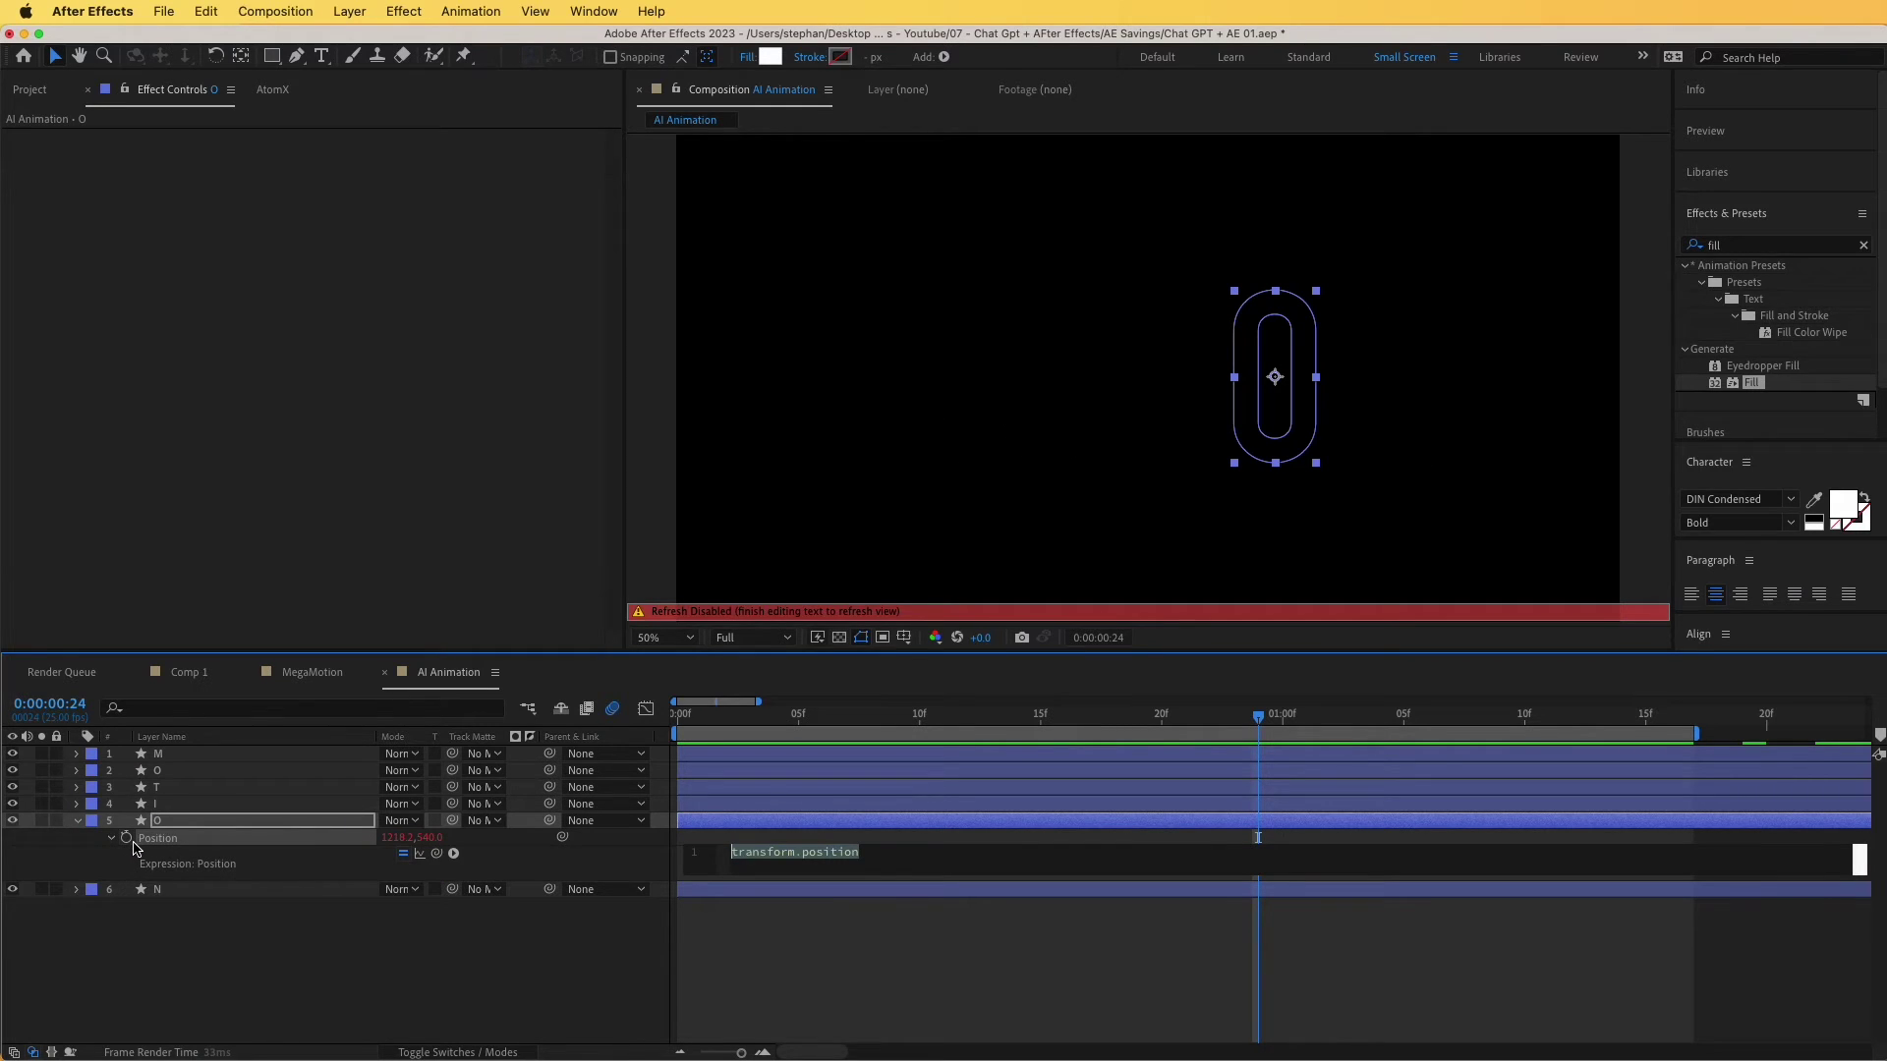
pyautogui.press('super+v')
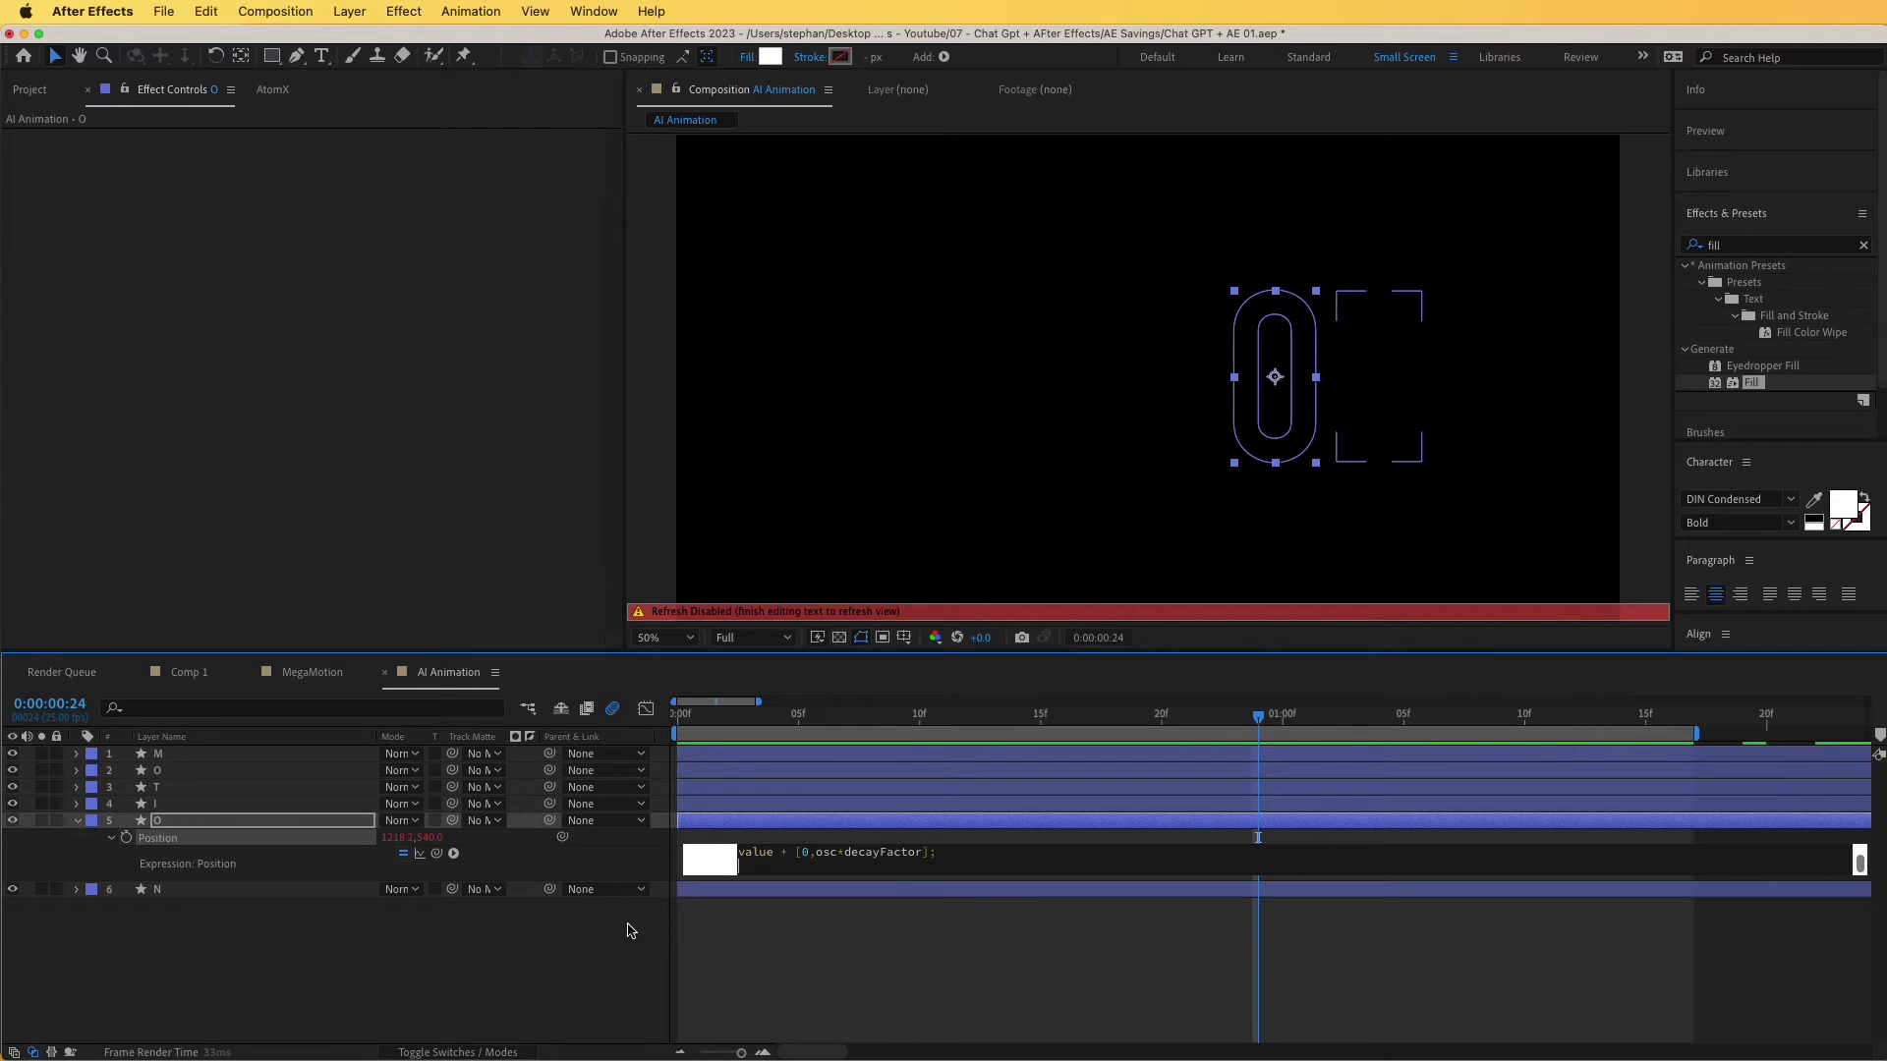
pyautogui.click(633, 932)
# Set amp to -1000 in the second O's Position expression and preview the animation.
pyautogui.click(875, 868)
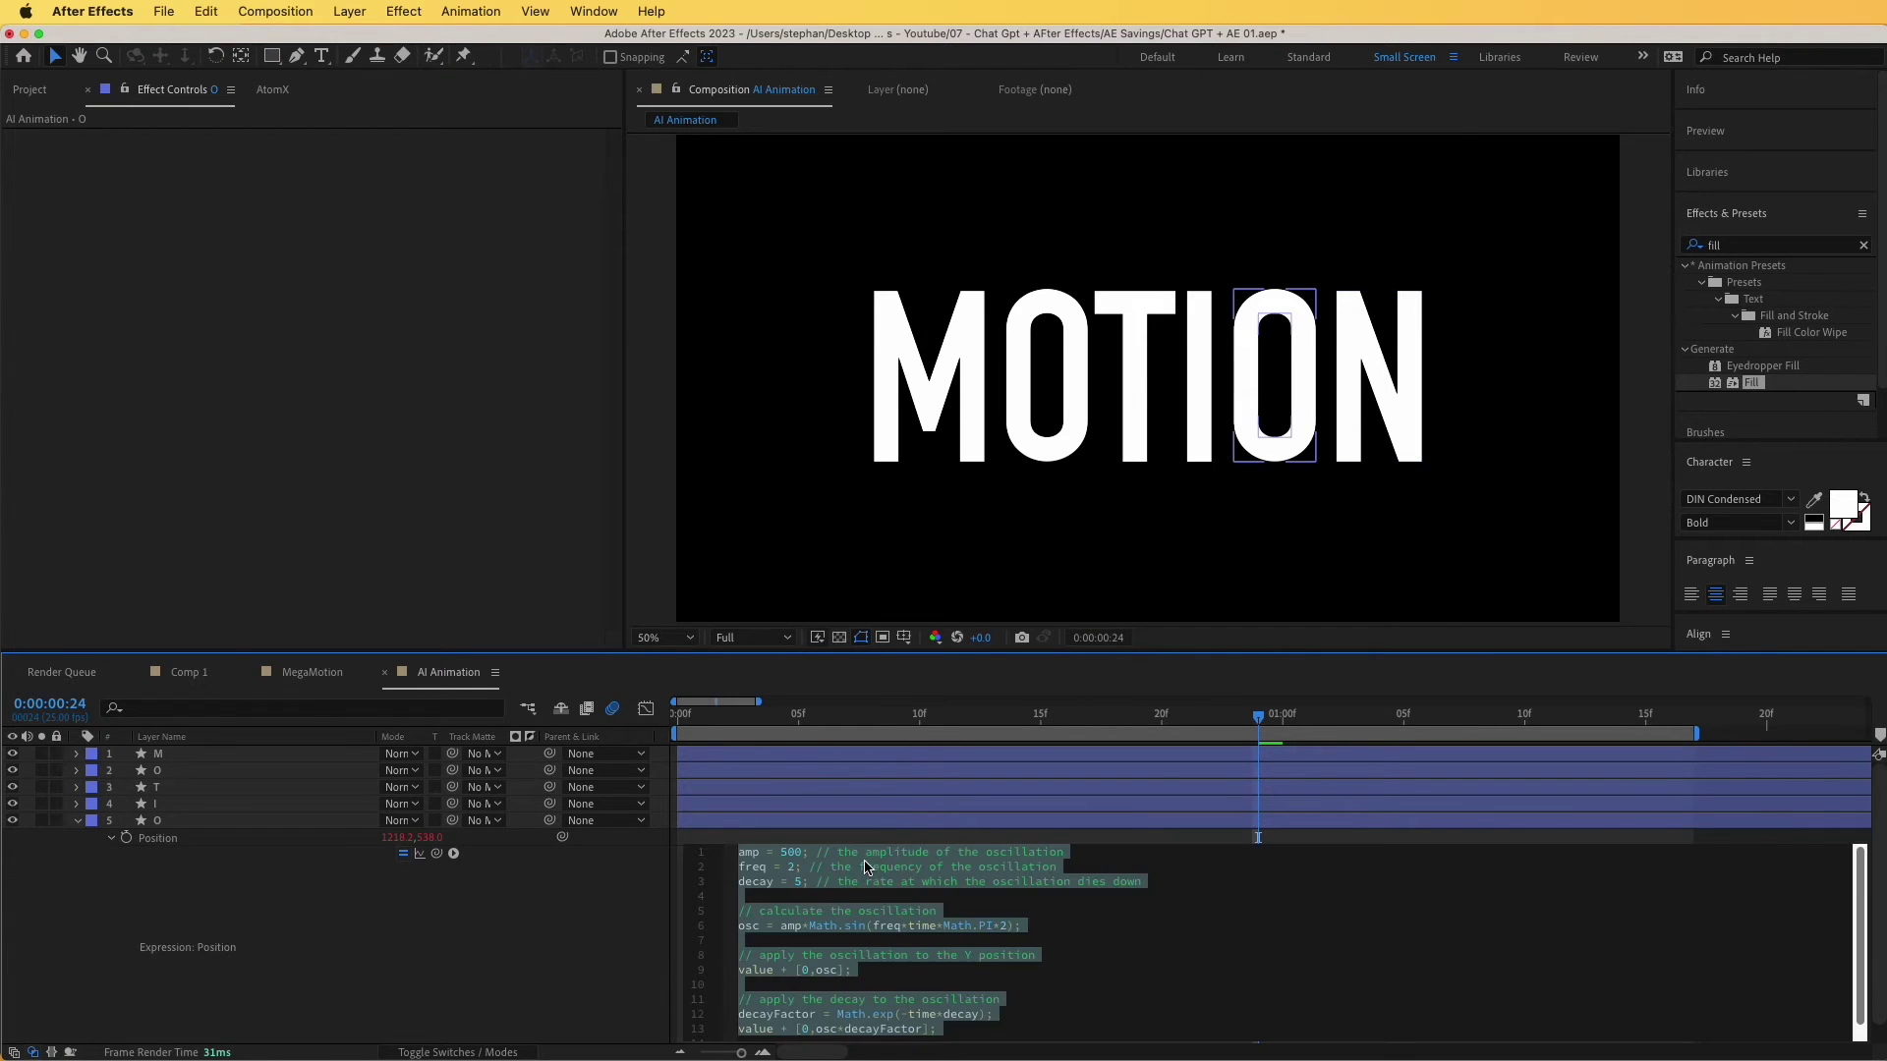
pyautogui.click(780, 841)
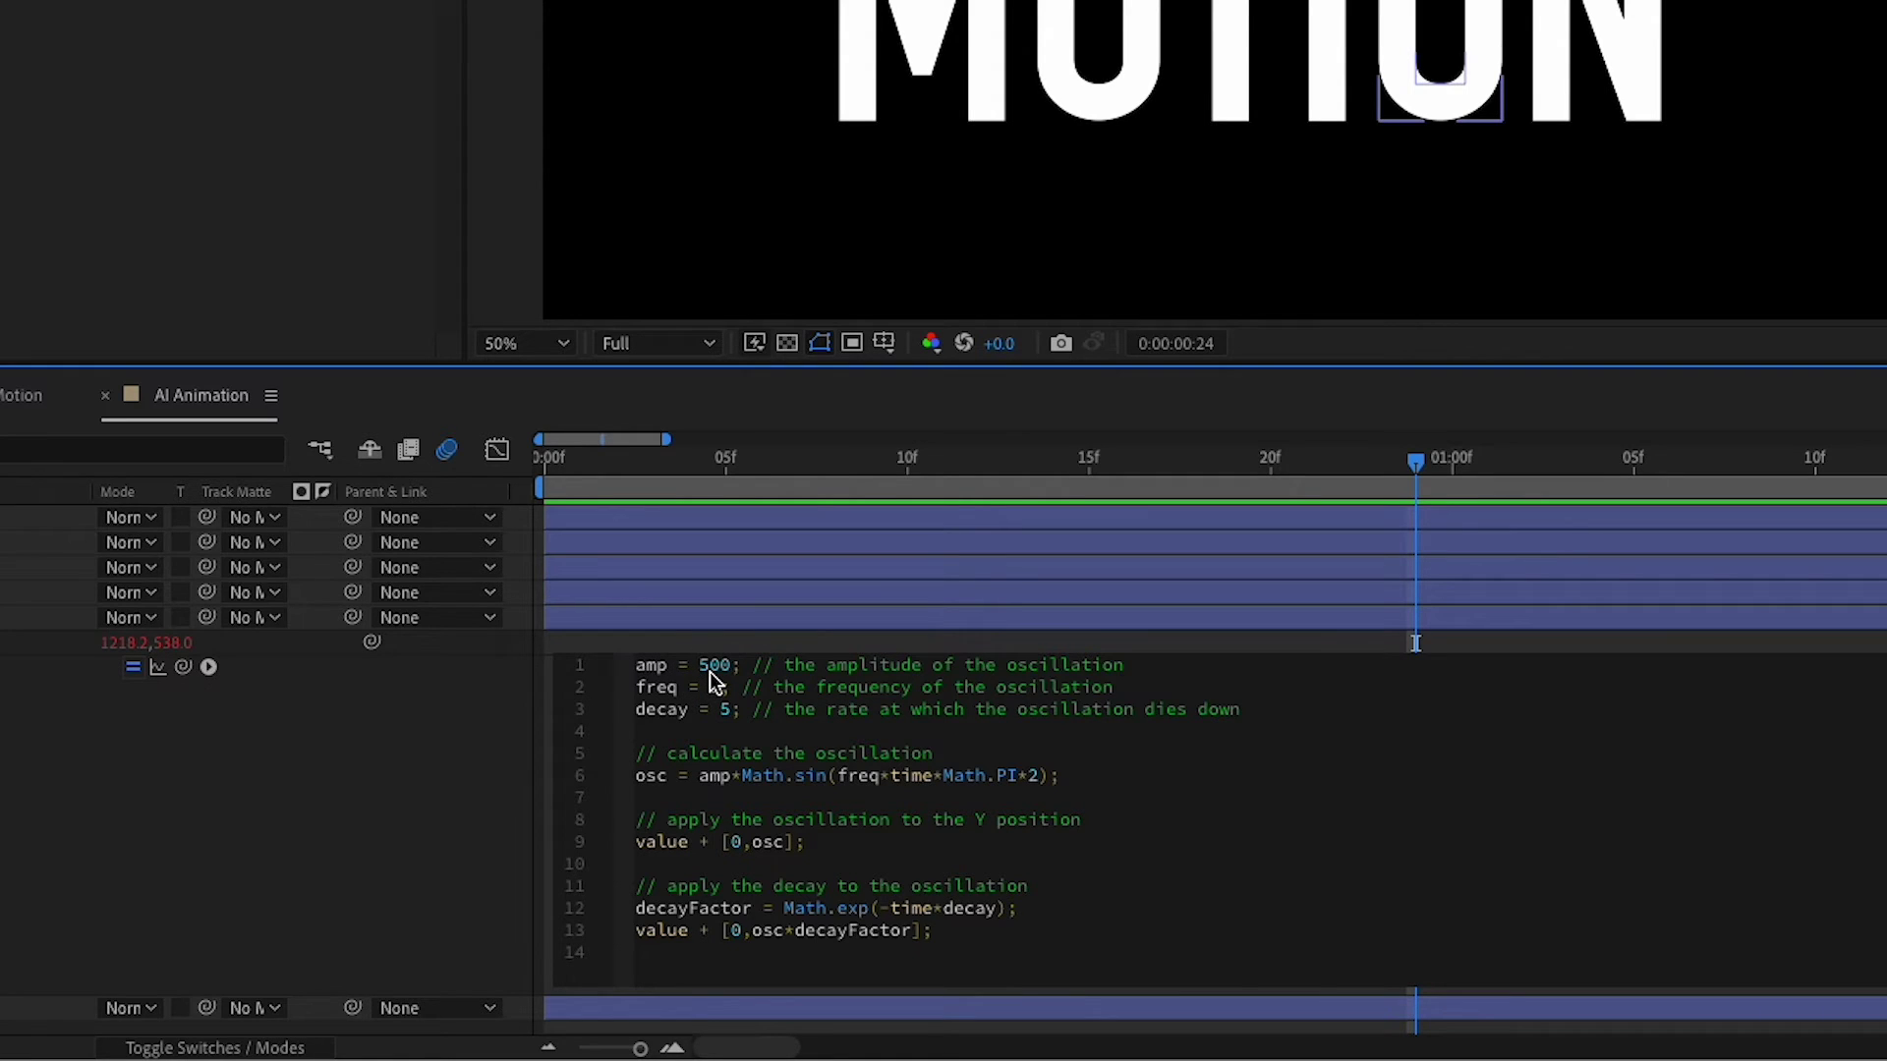
pyautogui.write('-')
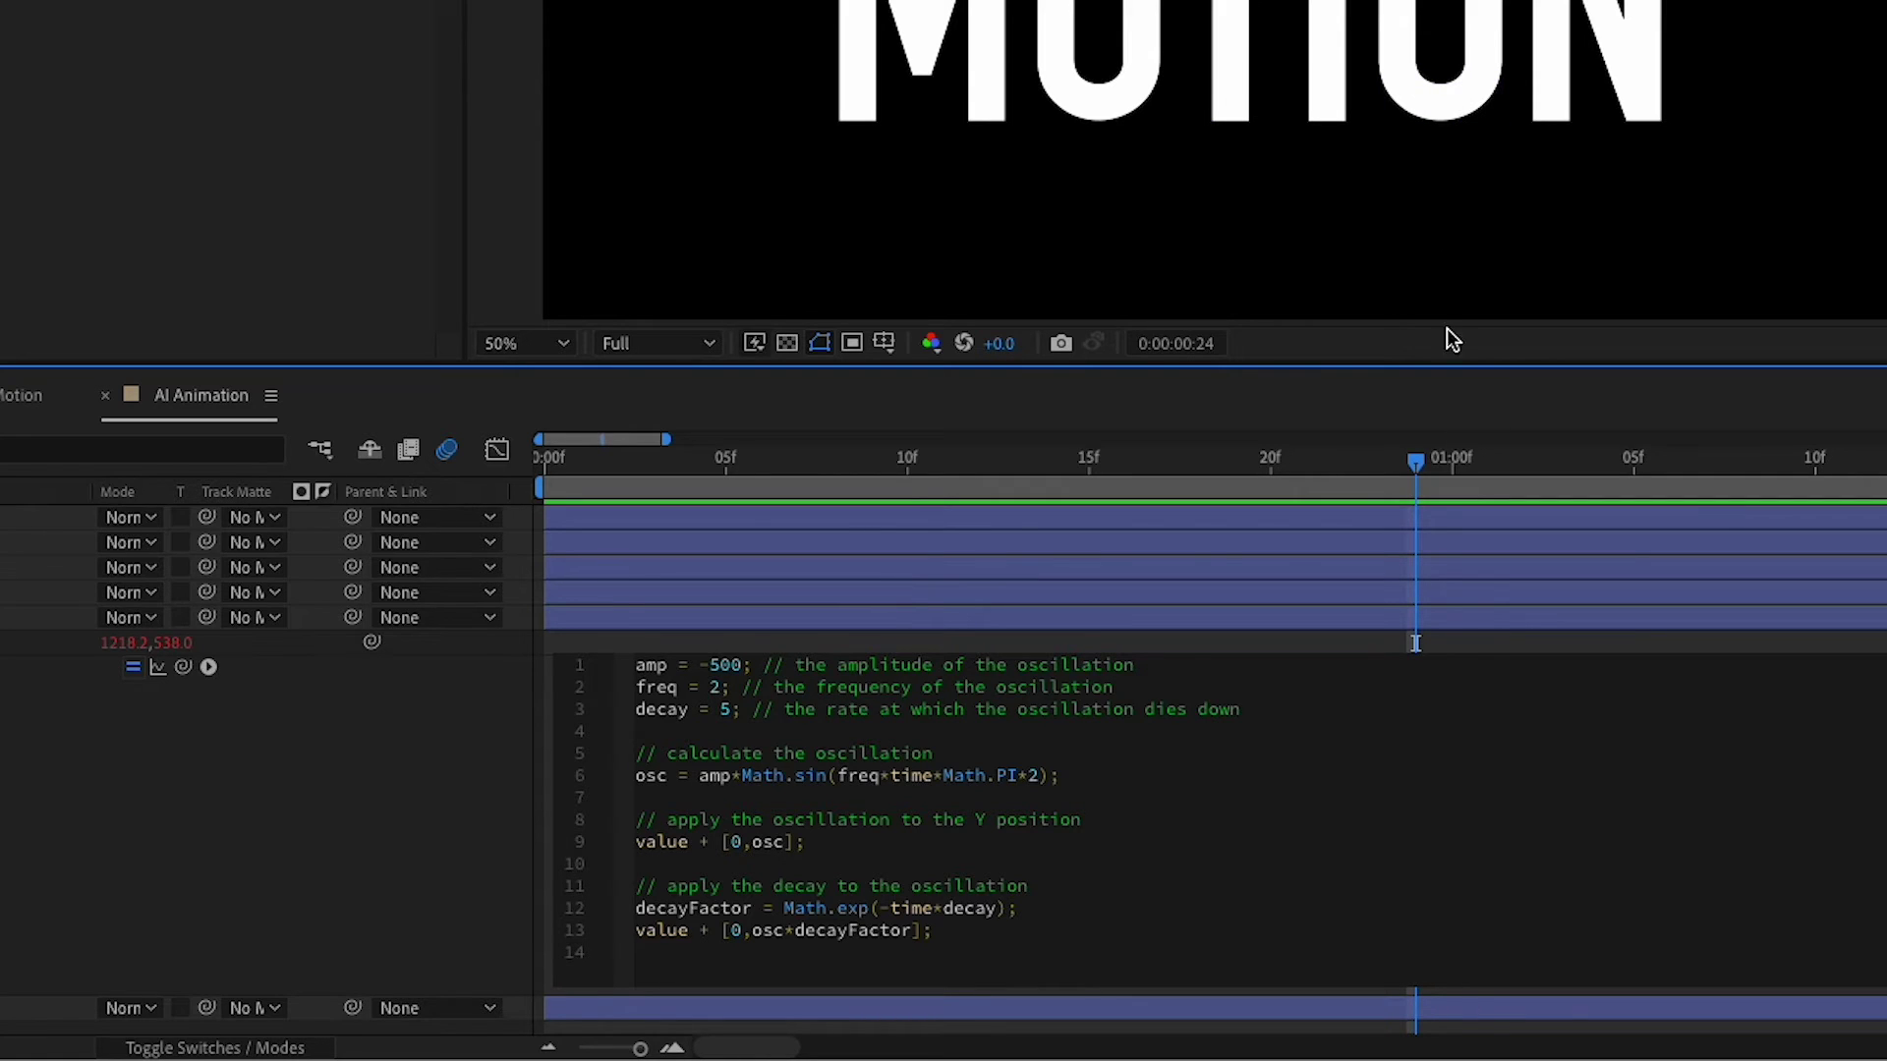
pyautogui.press('BackSpace')
pyautogui.write('10')
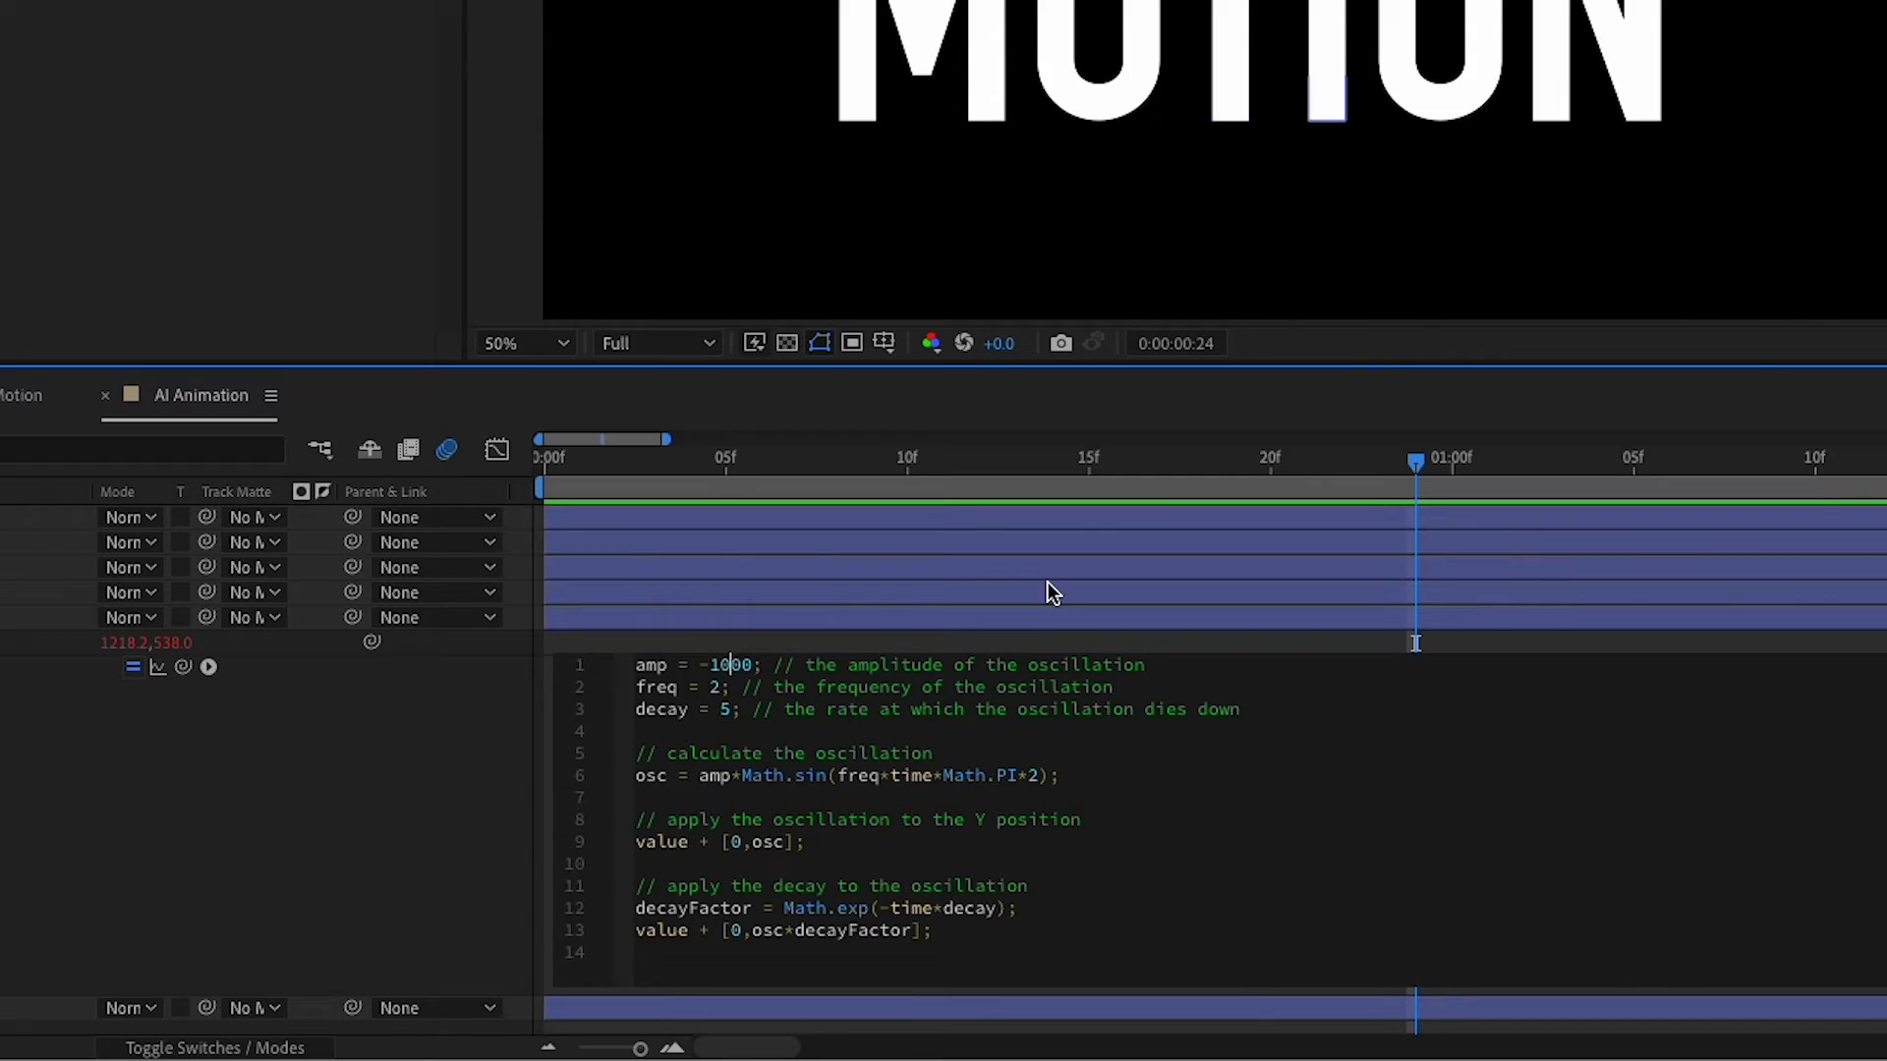
pyautogui.press('space')
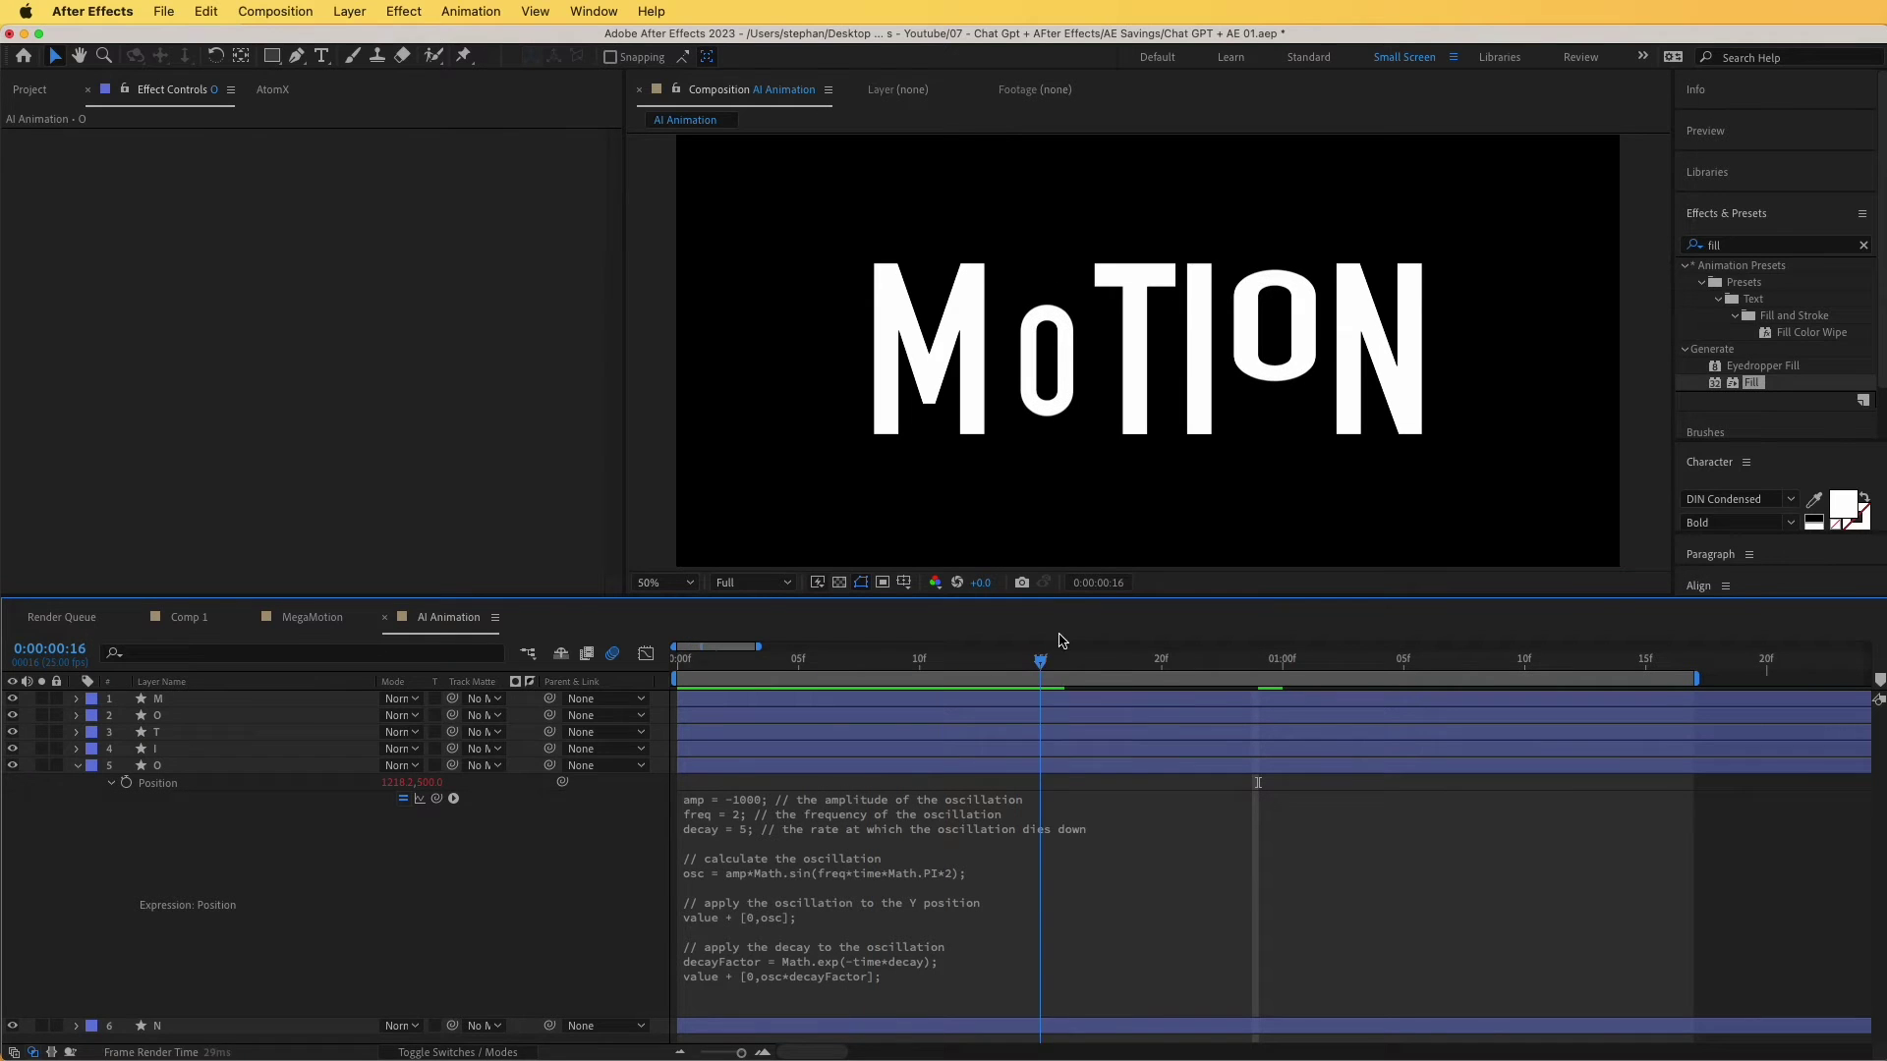
pyautogui.press('space')
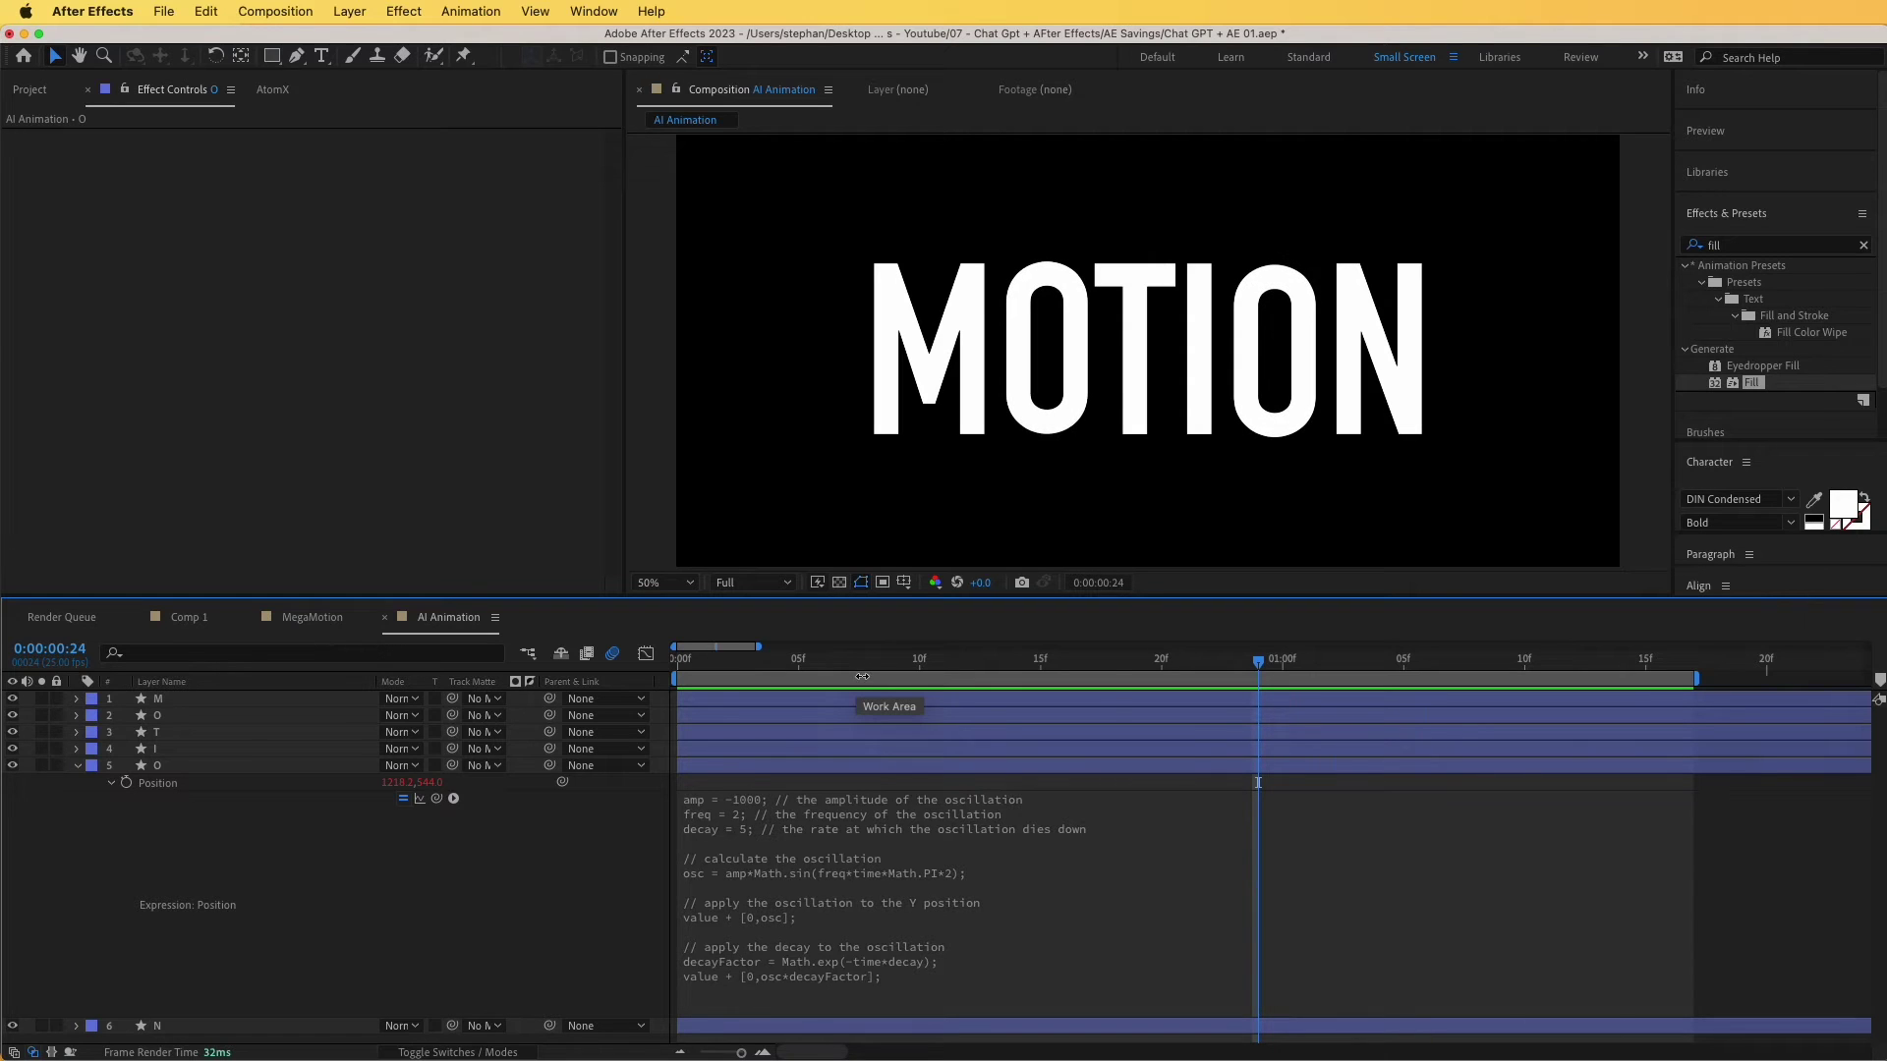
# Reveal the second O's Scale expression with startScale [100,0] and copy its code.
pyautogui.click(1197, 369)
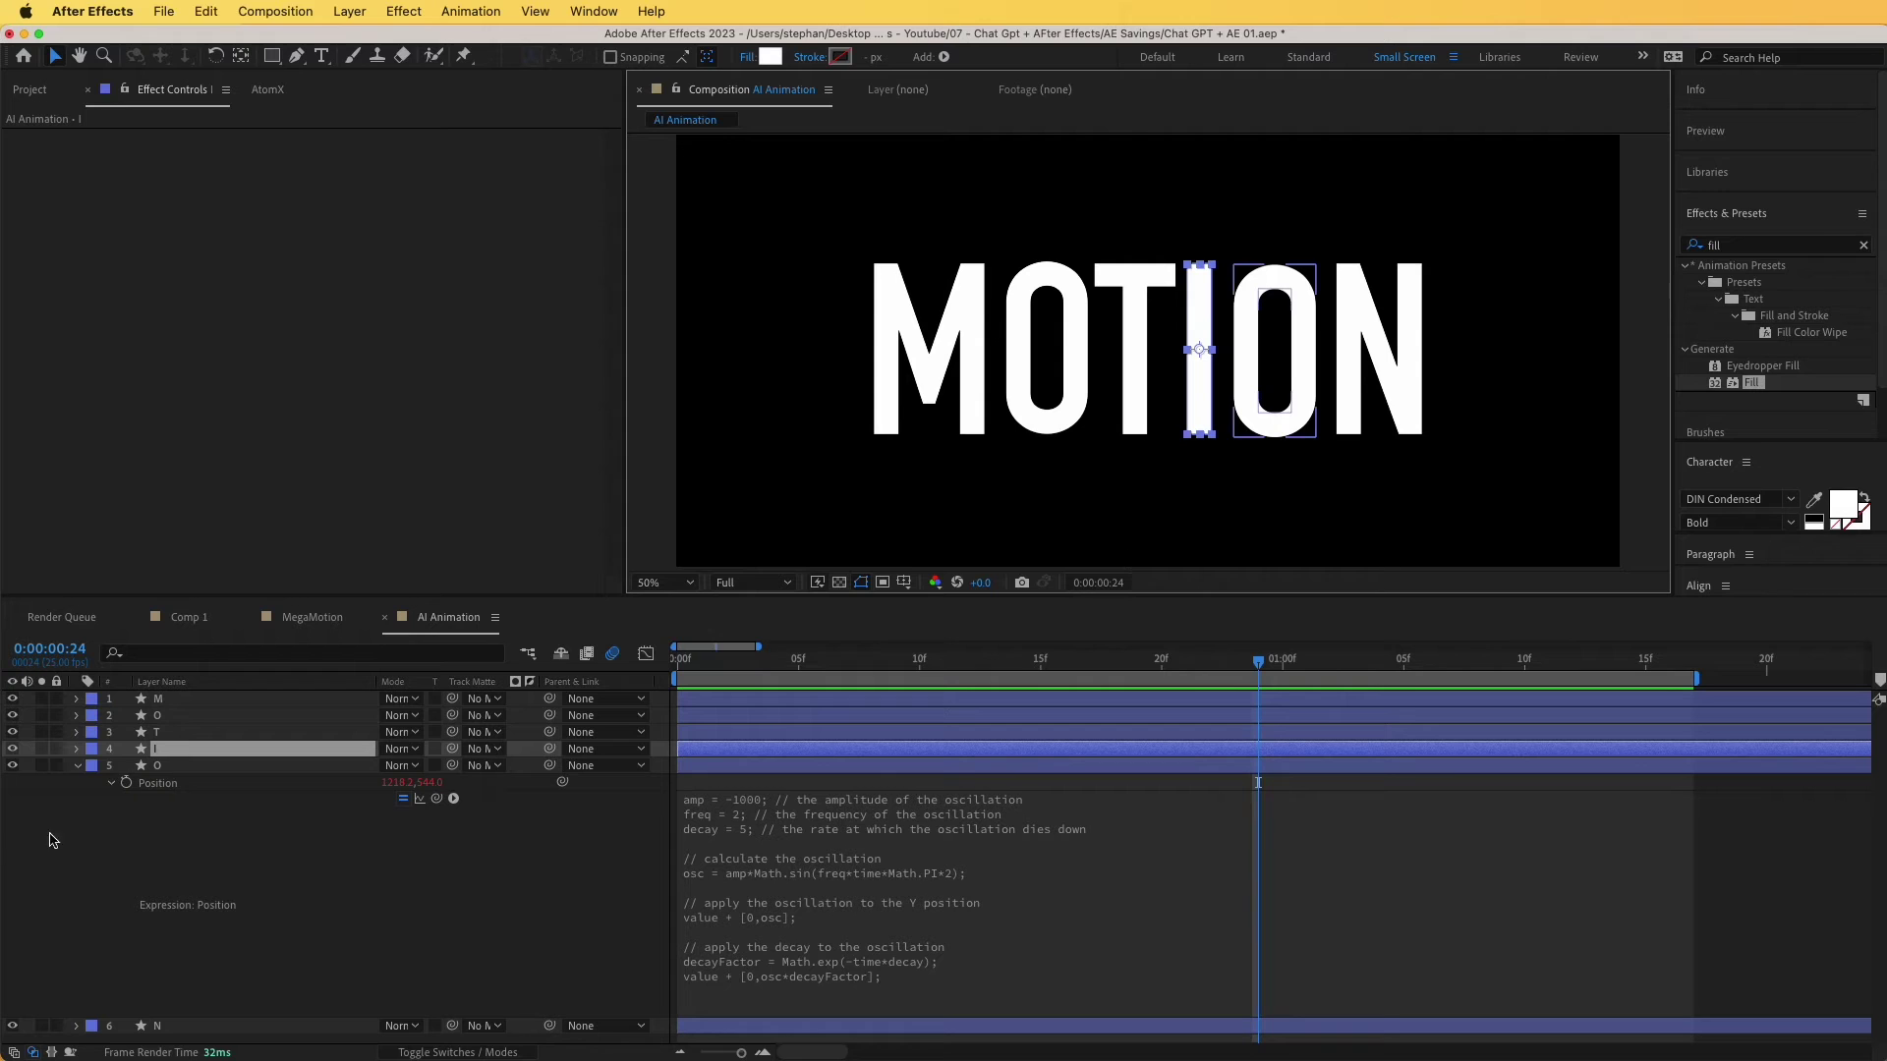
pyautogui.click(162, 770)
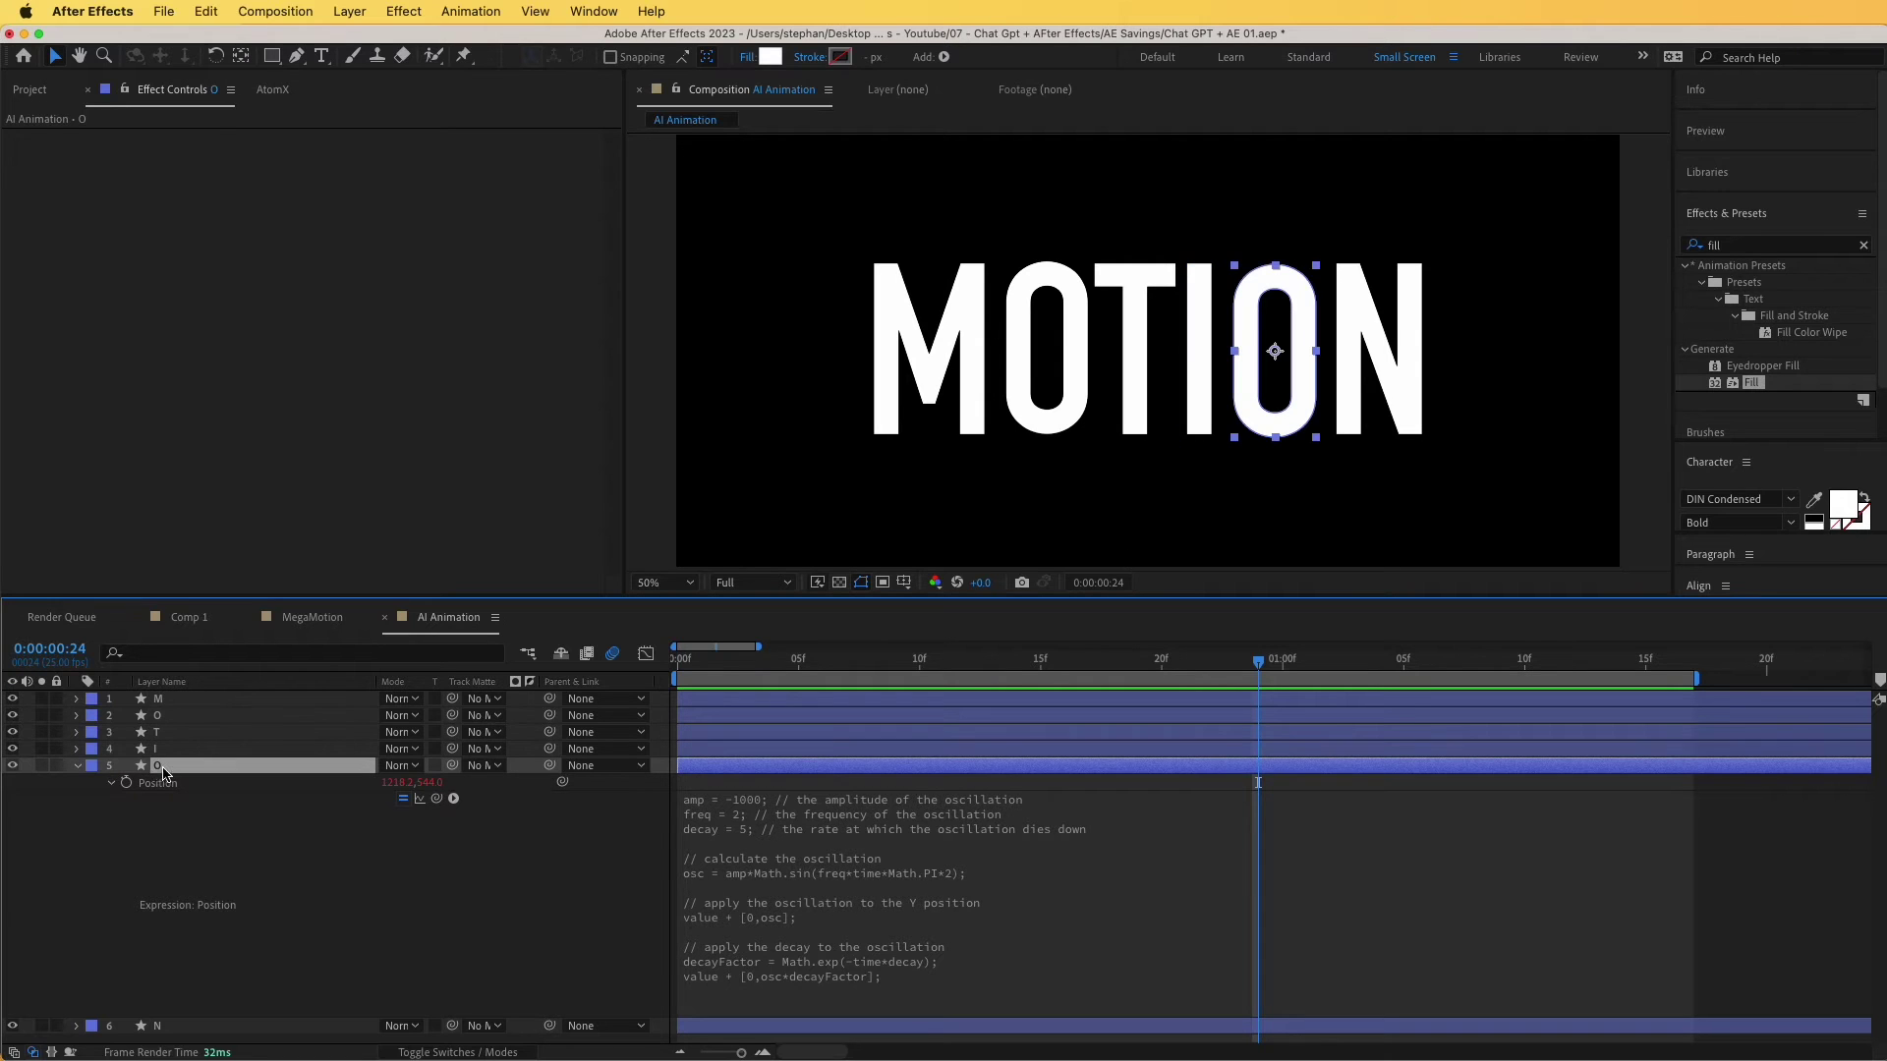
pyautogui.click(77, 767)
pyautogui.press('s')
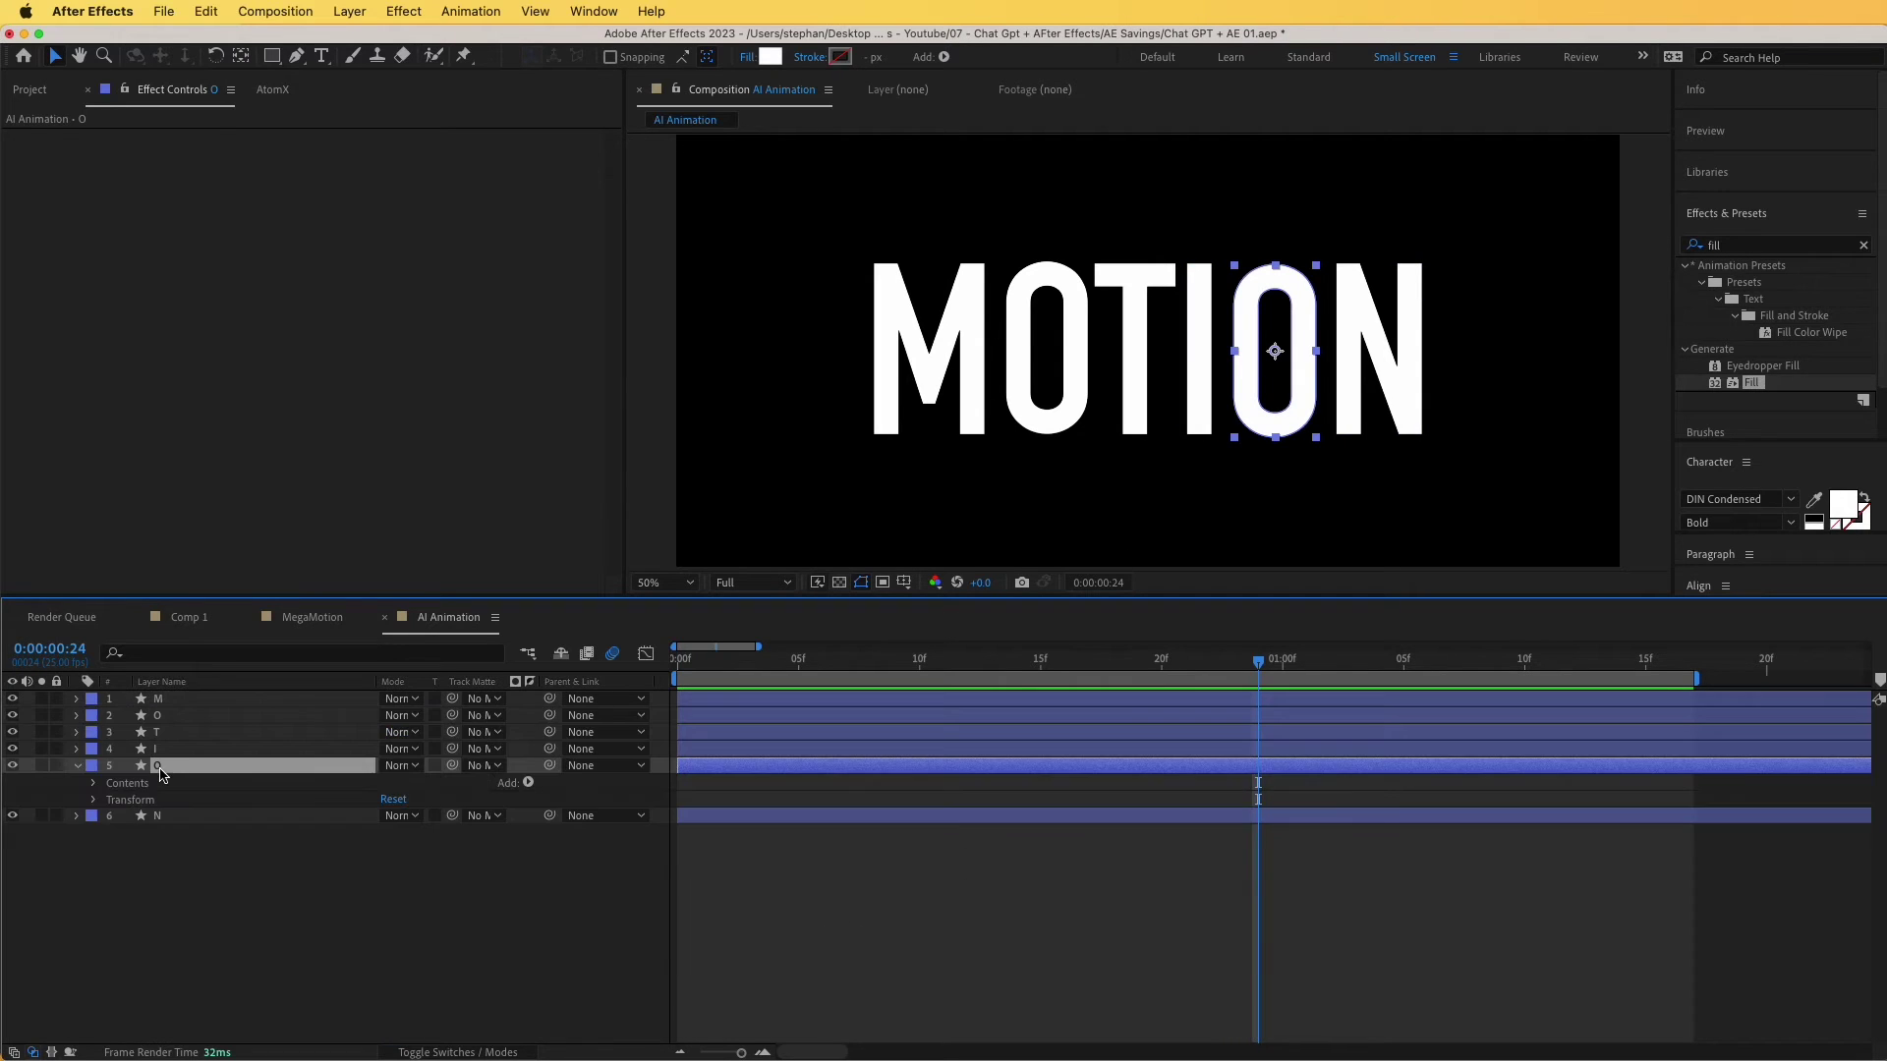
pyautogui.click(111, 784)
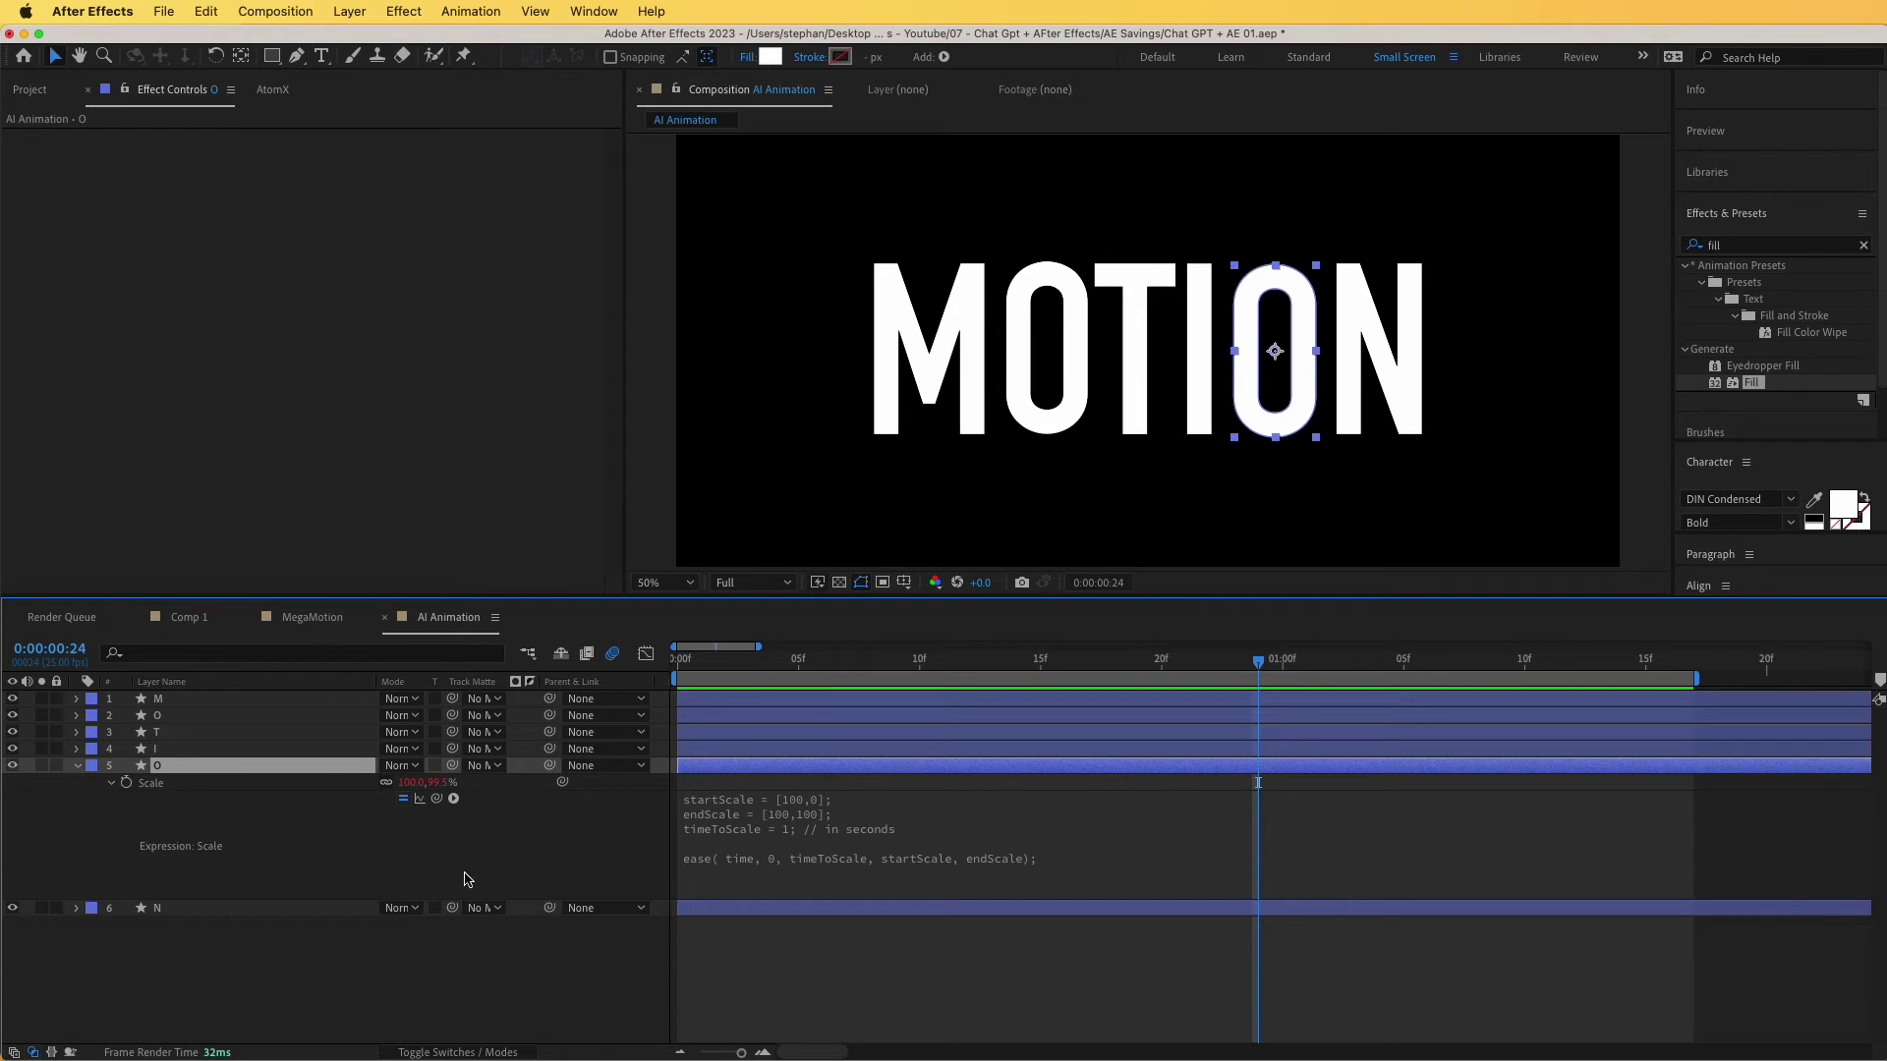
pyautogui.click(755, 849)
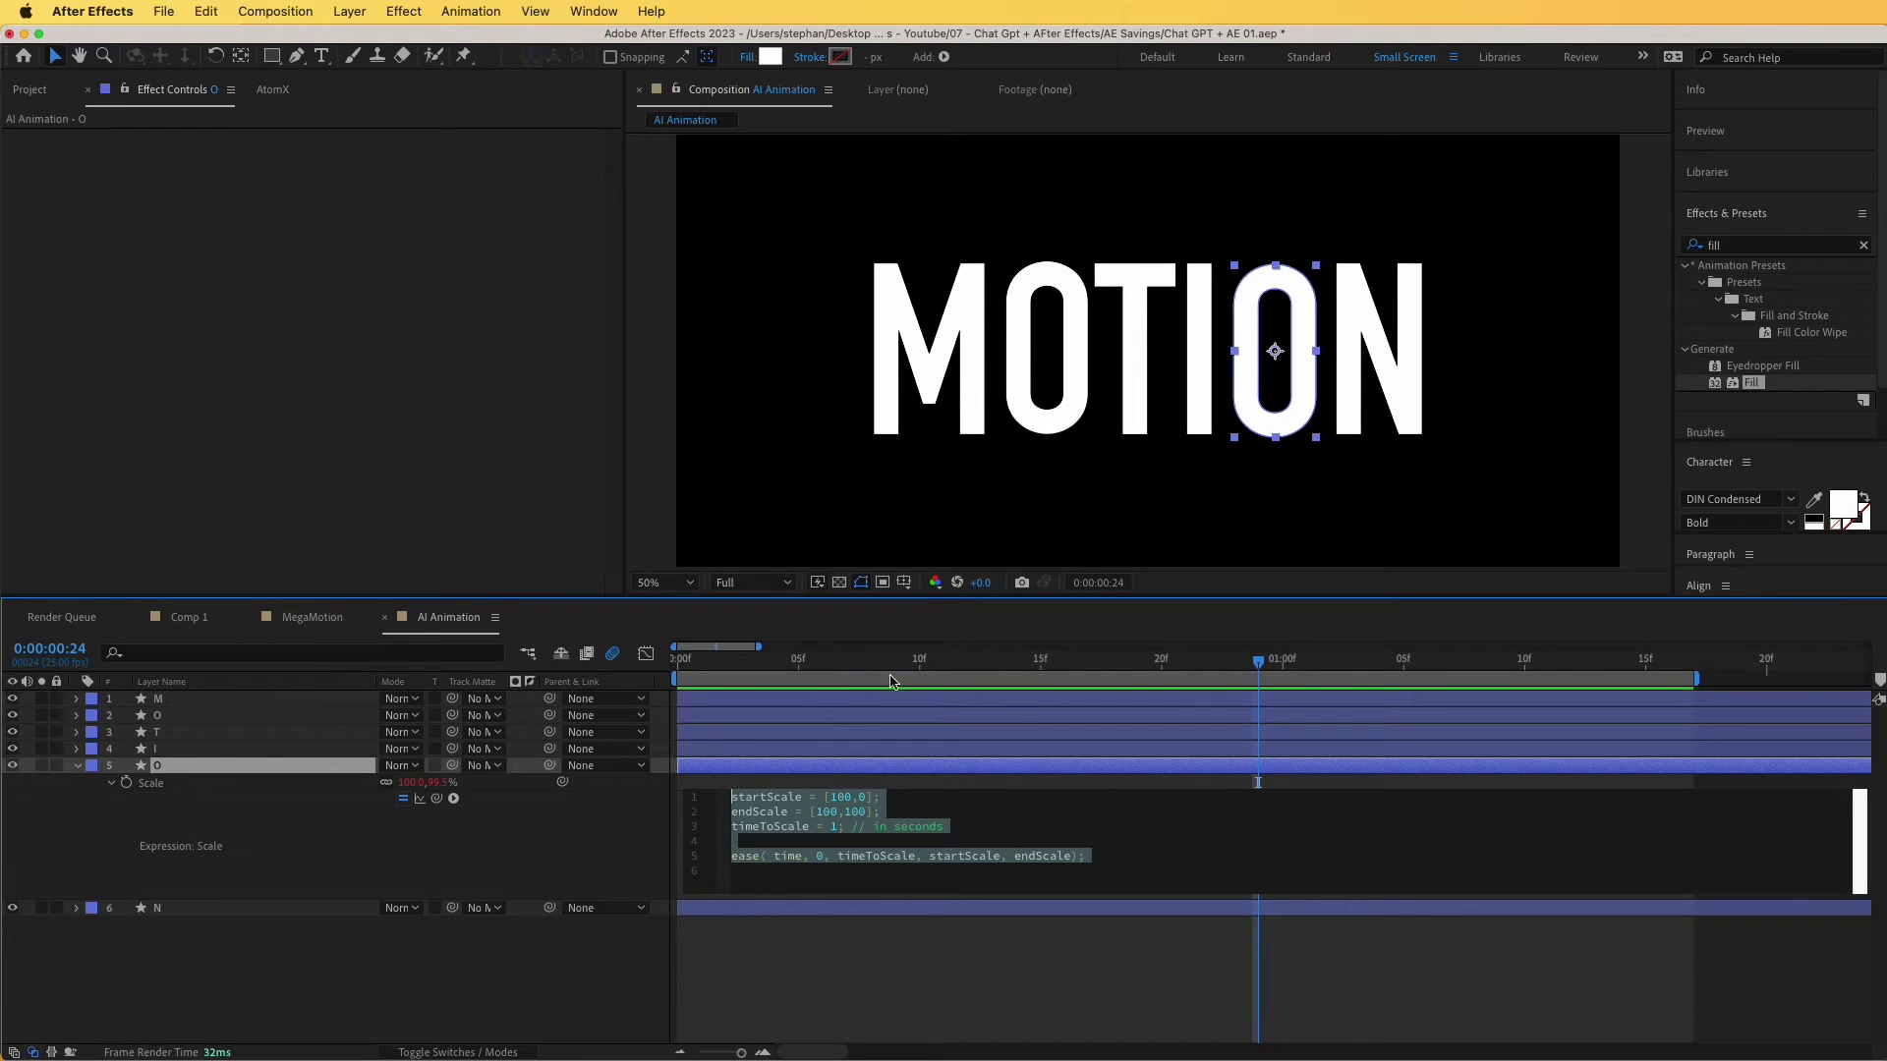
# Apply the copied Scale expression with startScale [100,0], endScale [100,100] and timeToScale 1 to the I layer's Scale.
pyautogui.click(1184, 403)
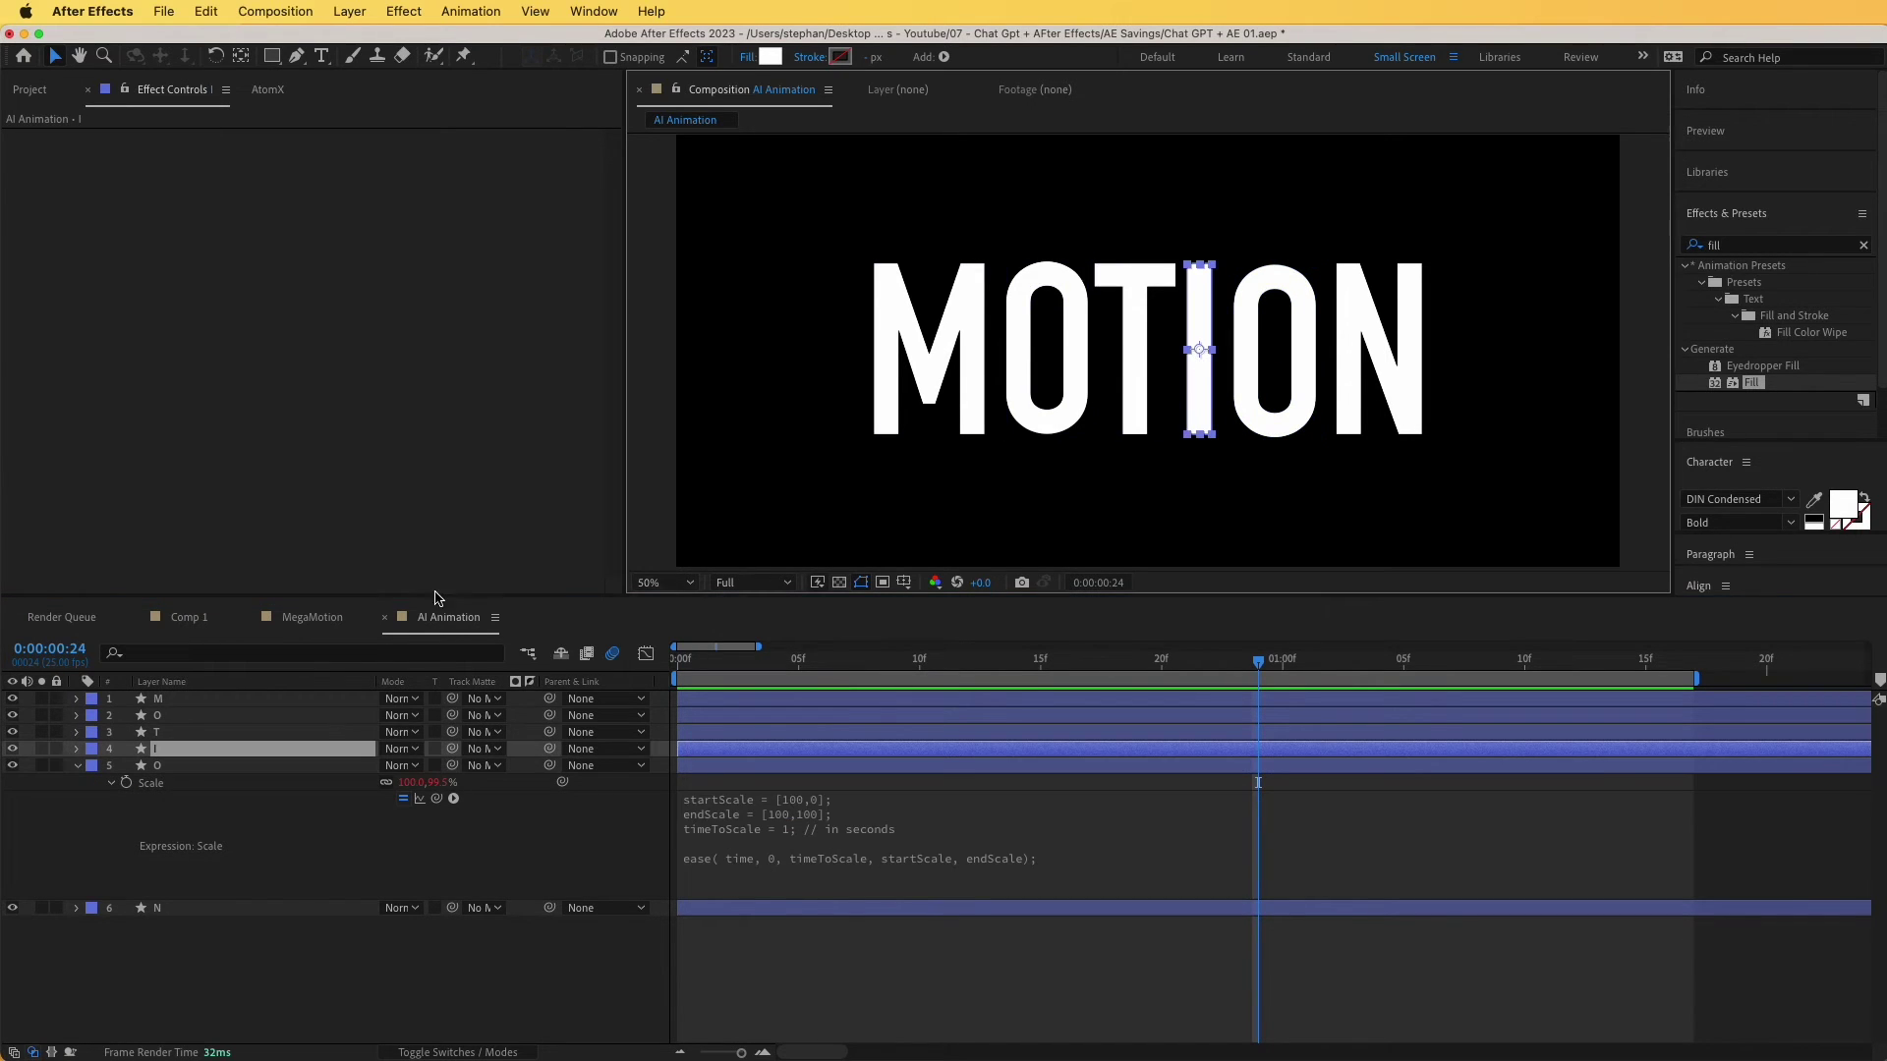
pyautogui.click(77, 766)
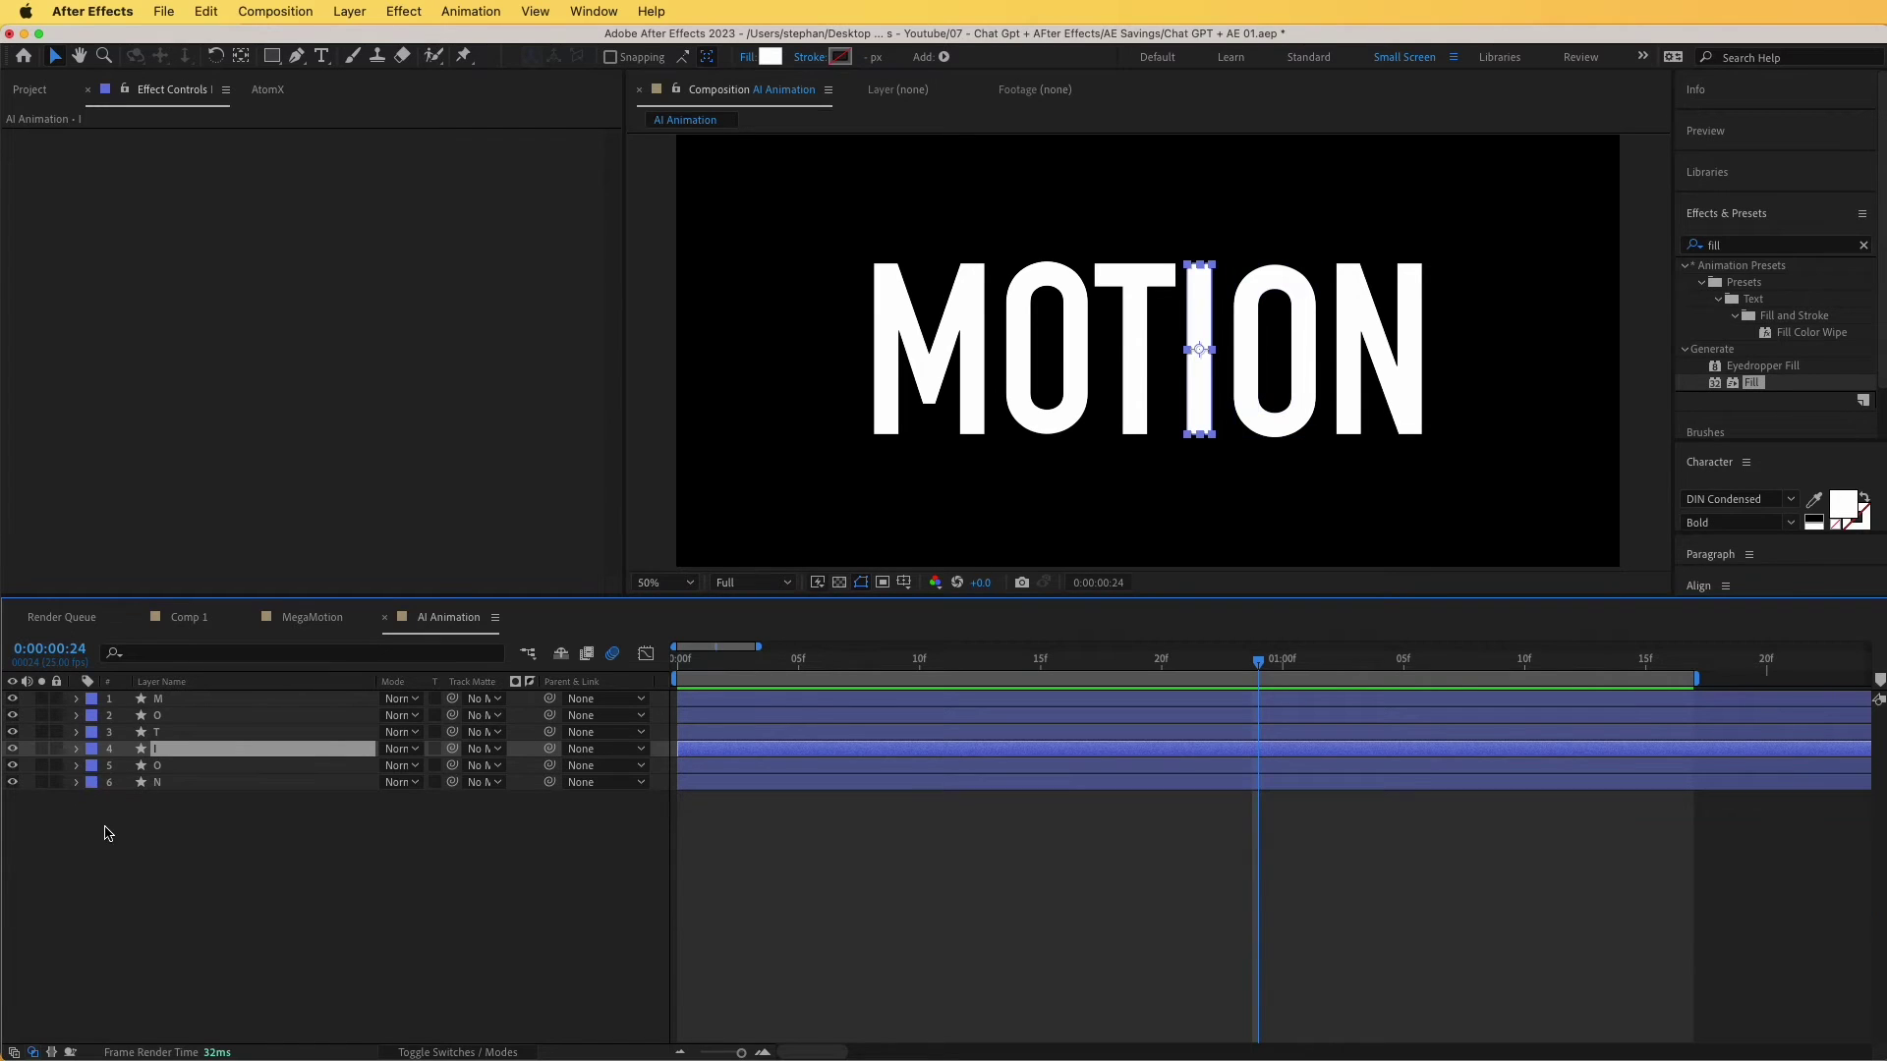
pyautogui.press('s')
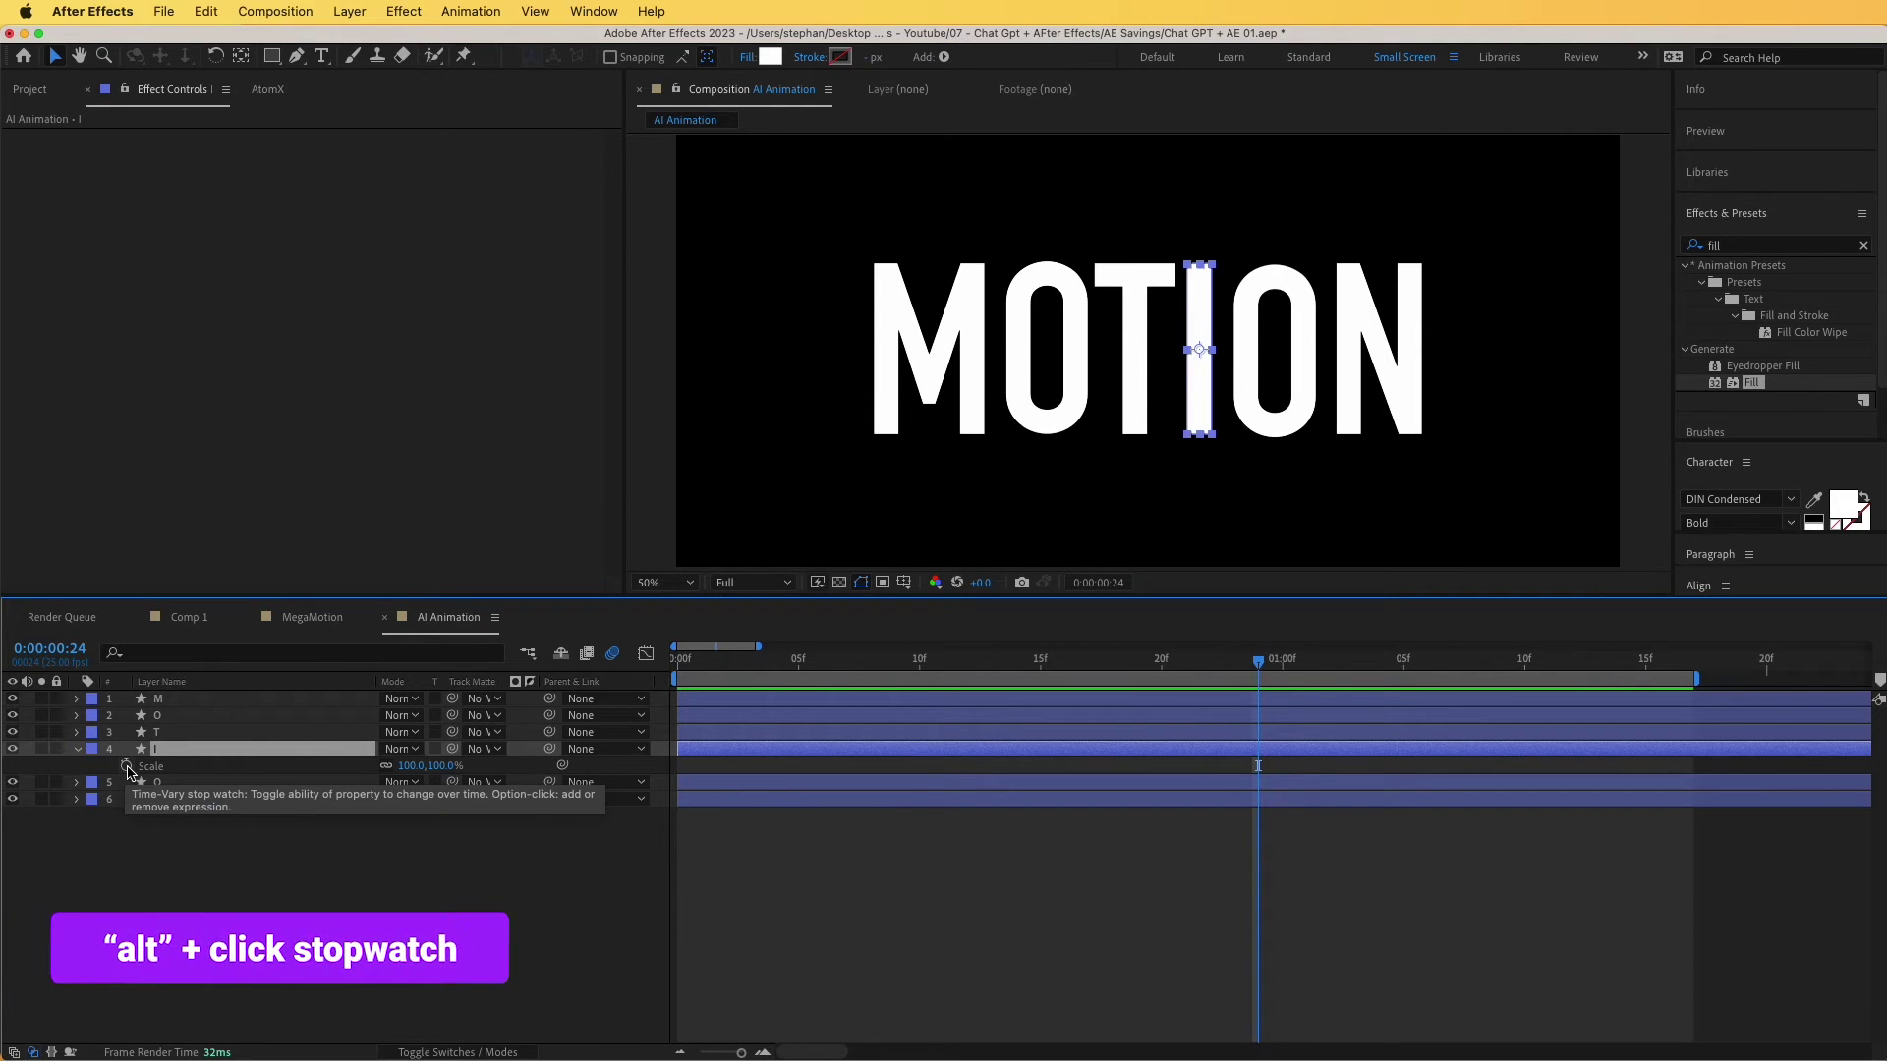
pyautogui.keyDown('alt'); pyautogui.click(125, 766); pyautogui.keyUp('alt')
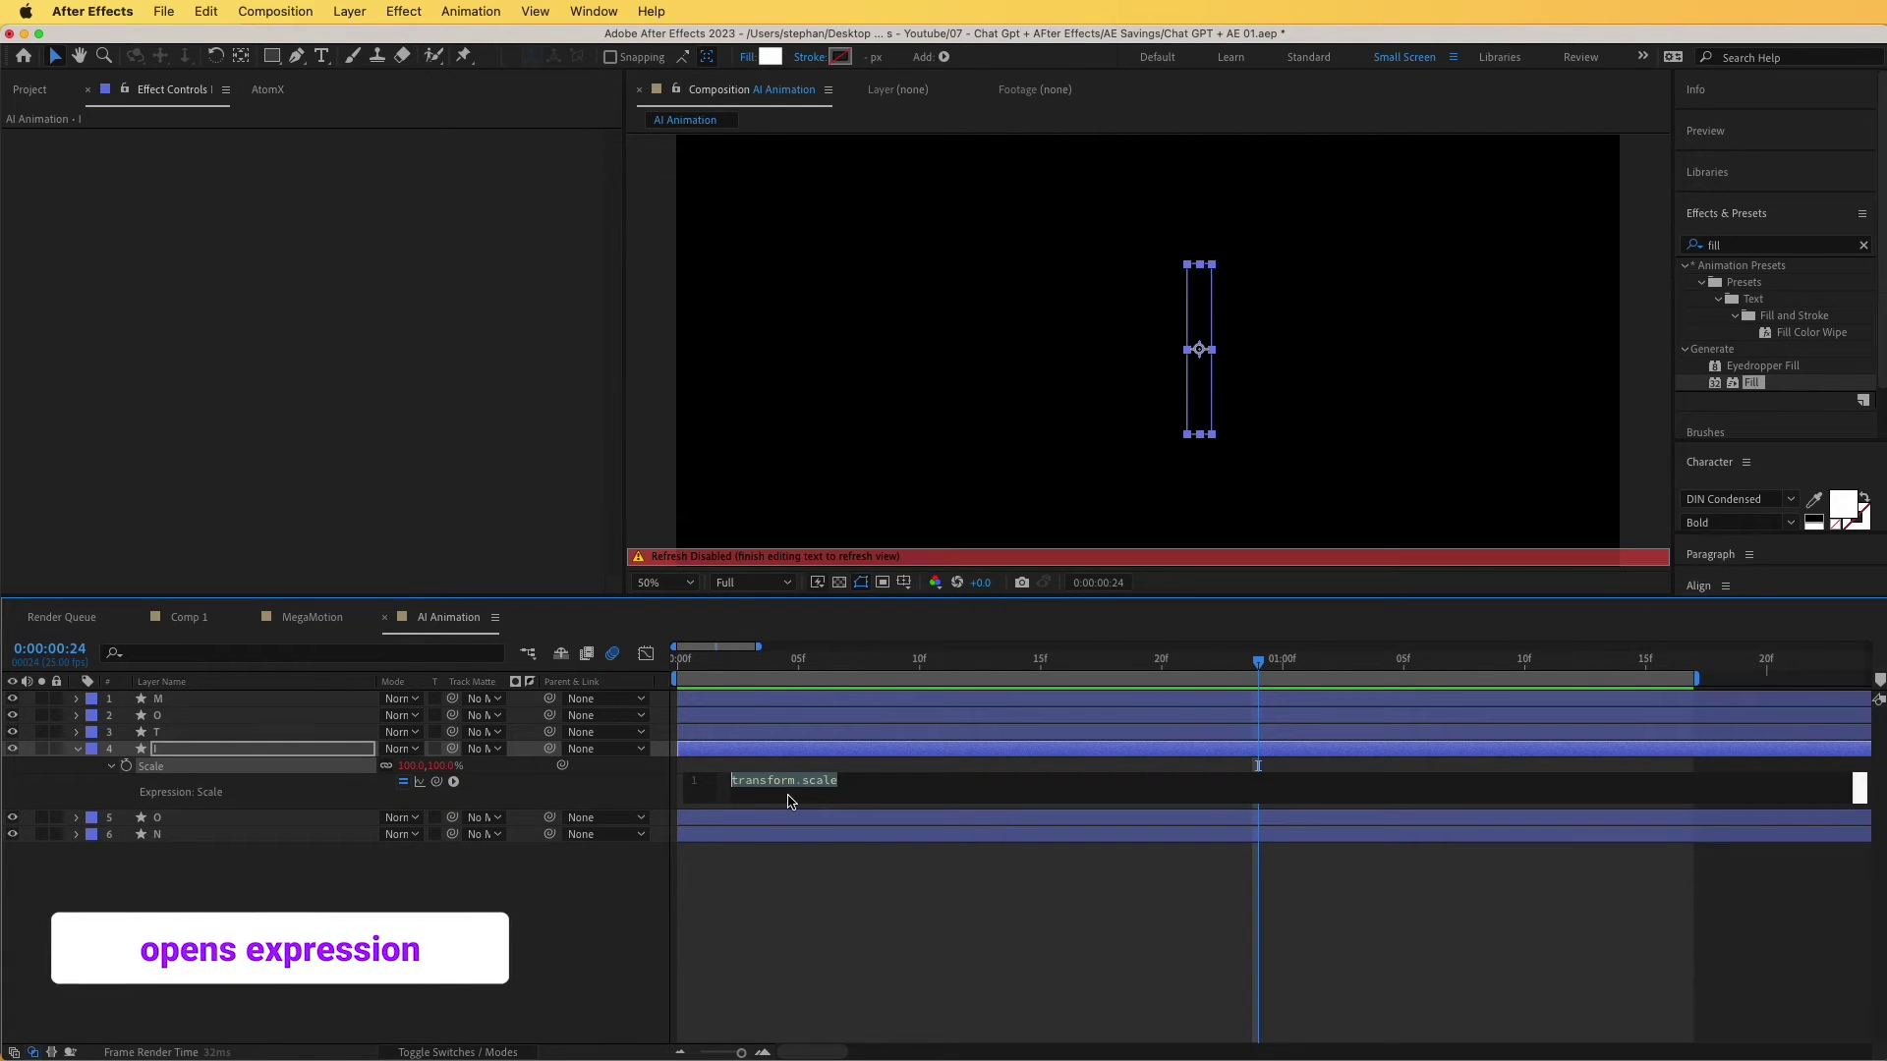
pyautogui.write('startScale = [100,0]; endScale = [100,100]; timeToScale = 1; // in seconds  ease( time, 0, timeToScale, startScale, endScale);')
pyautogui.click(1145, 442)
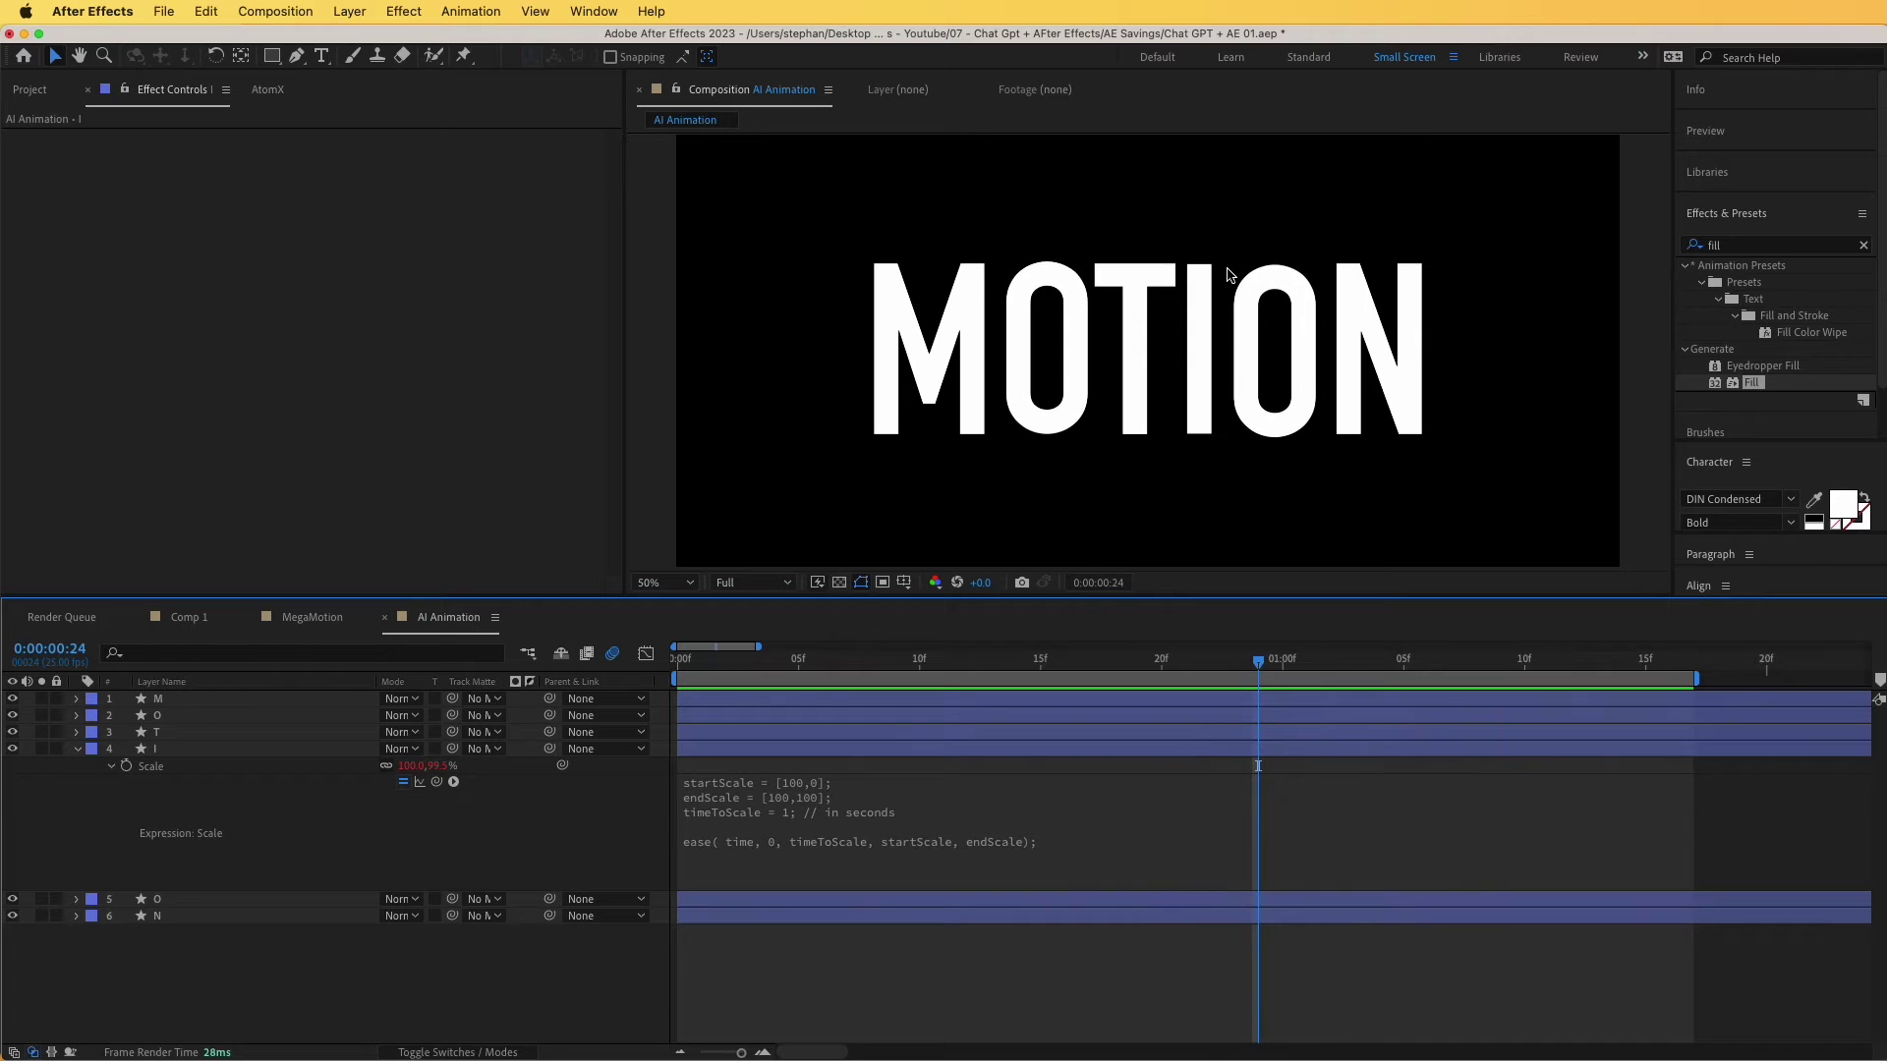
# Snap the I's anchor point to the centre of its top edge and preview the animation.
pyautogui.click(1195, 279)
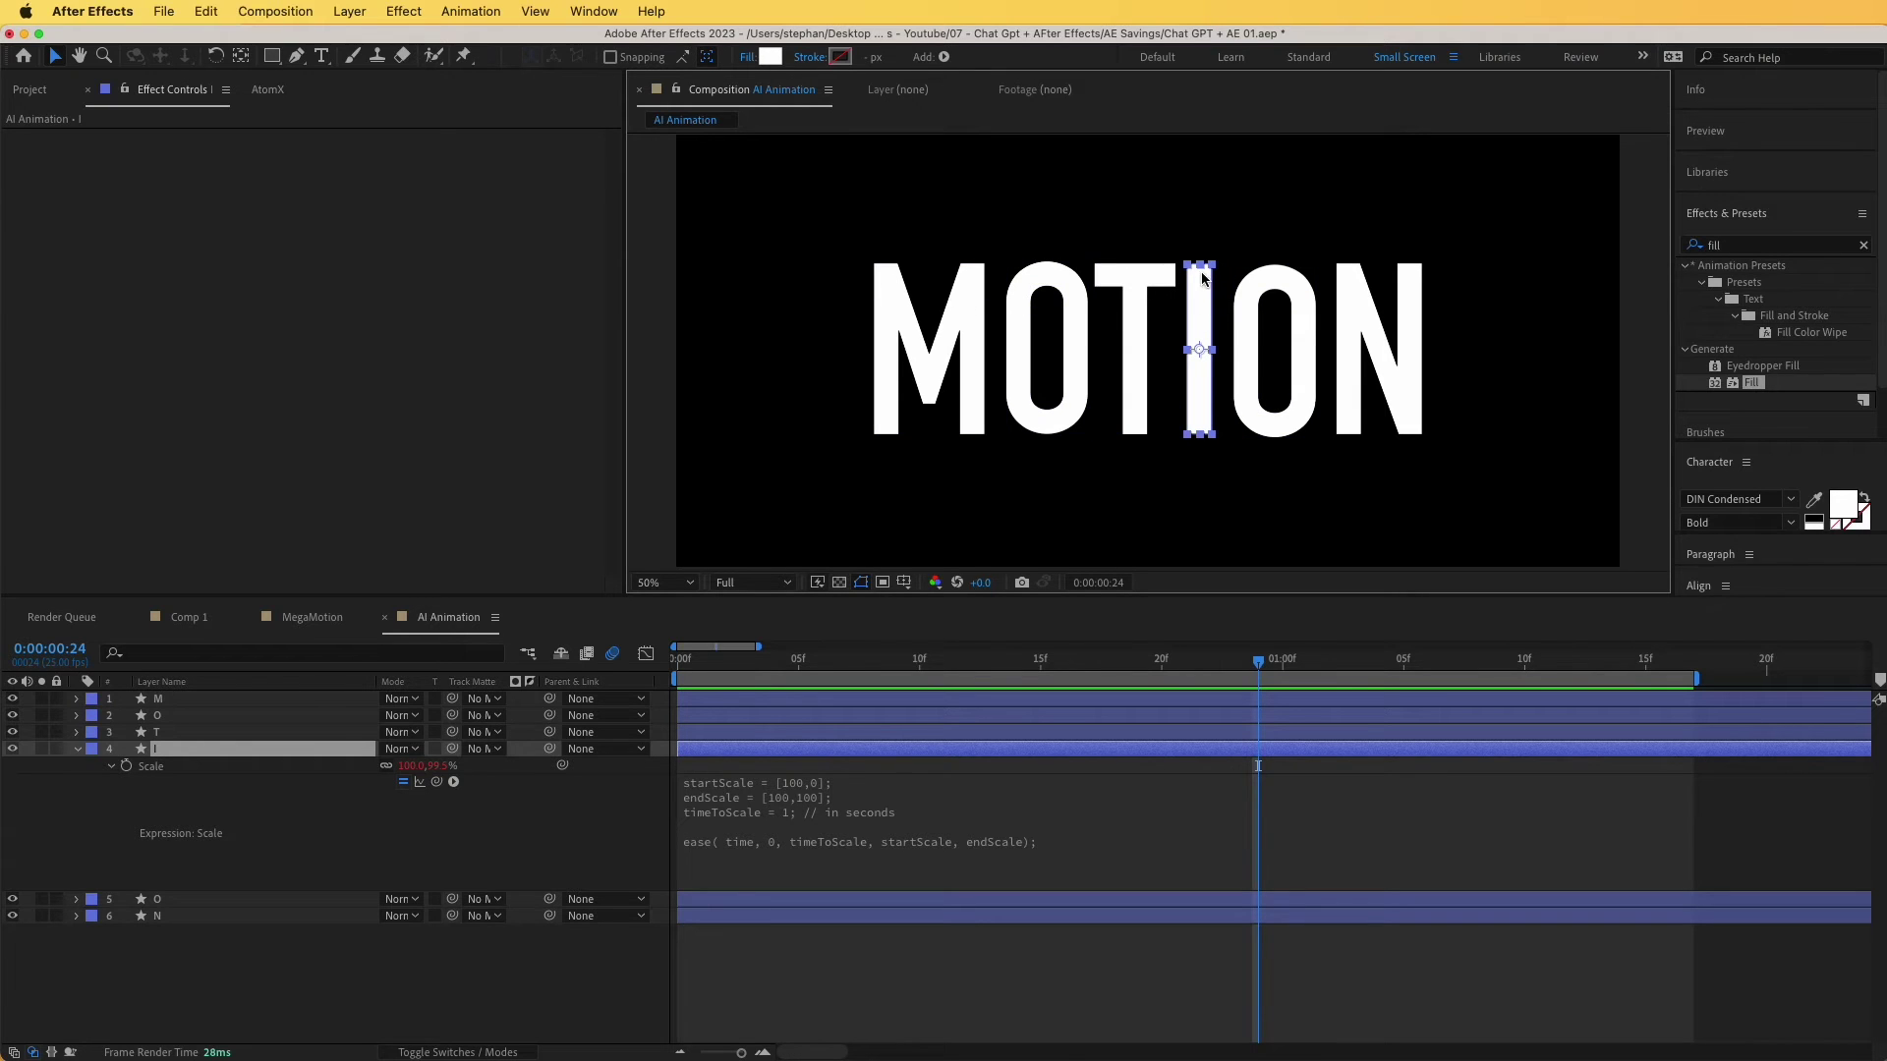
pyautogui.click(241, 56)
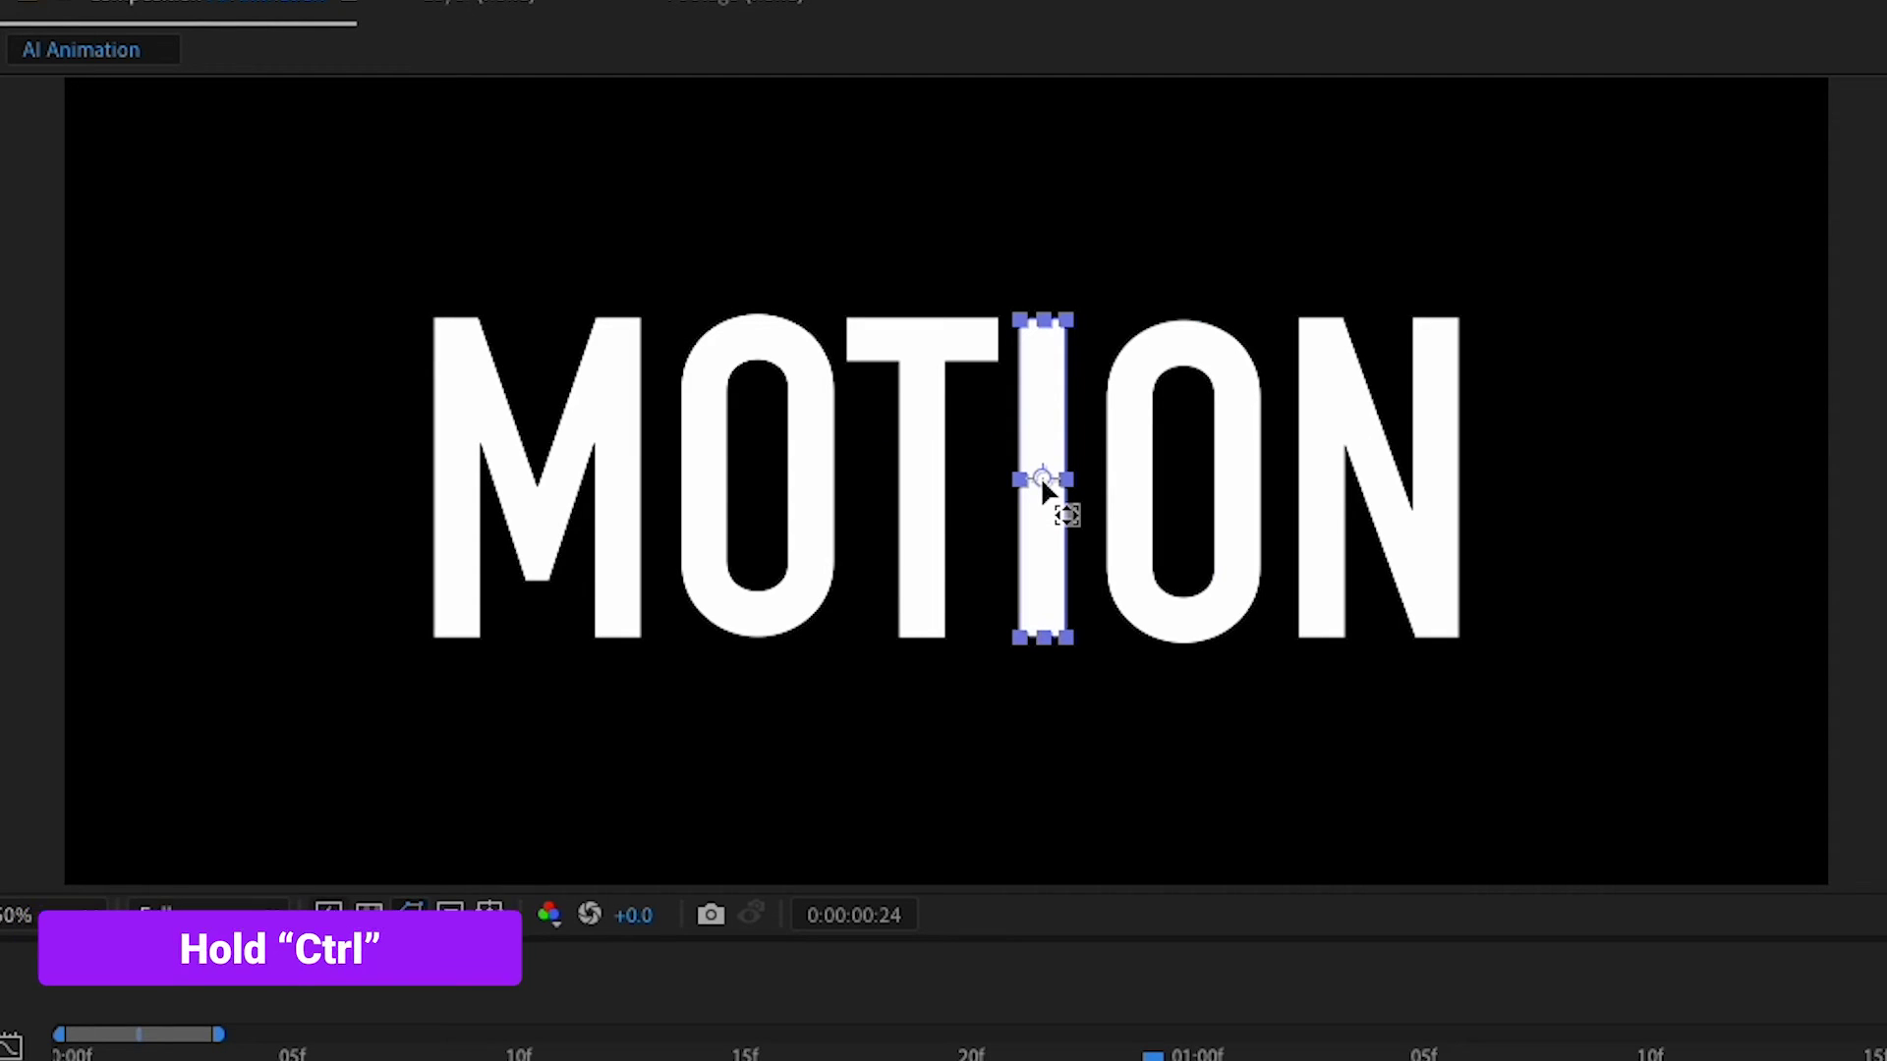
pyautogui.moveTo(1040, 475); pyautogui.dragTo(1041, 320)
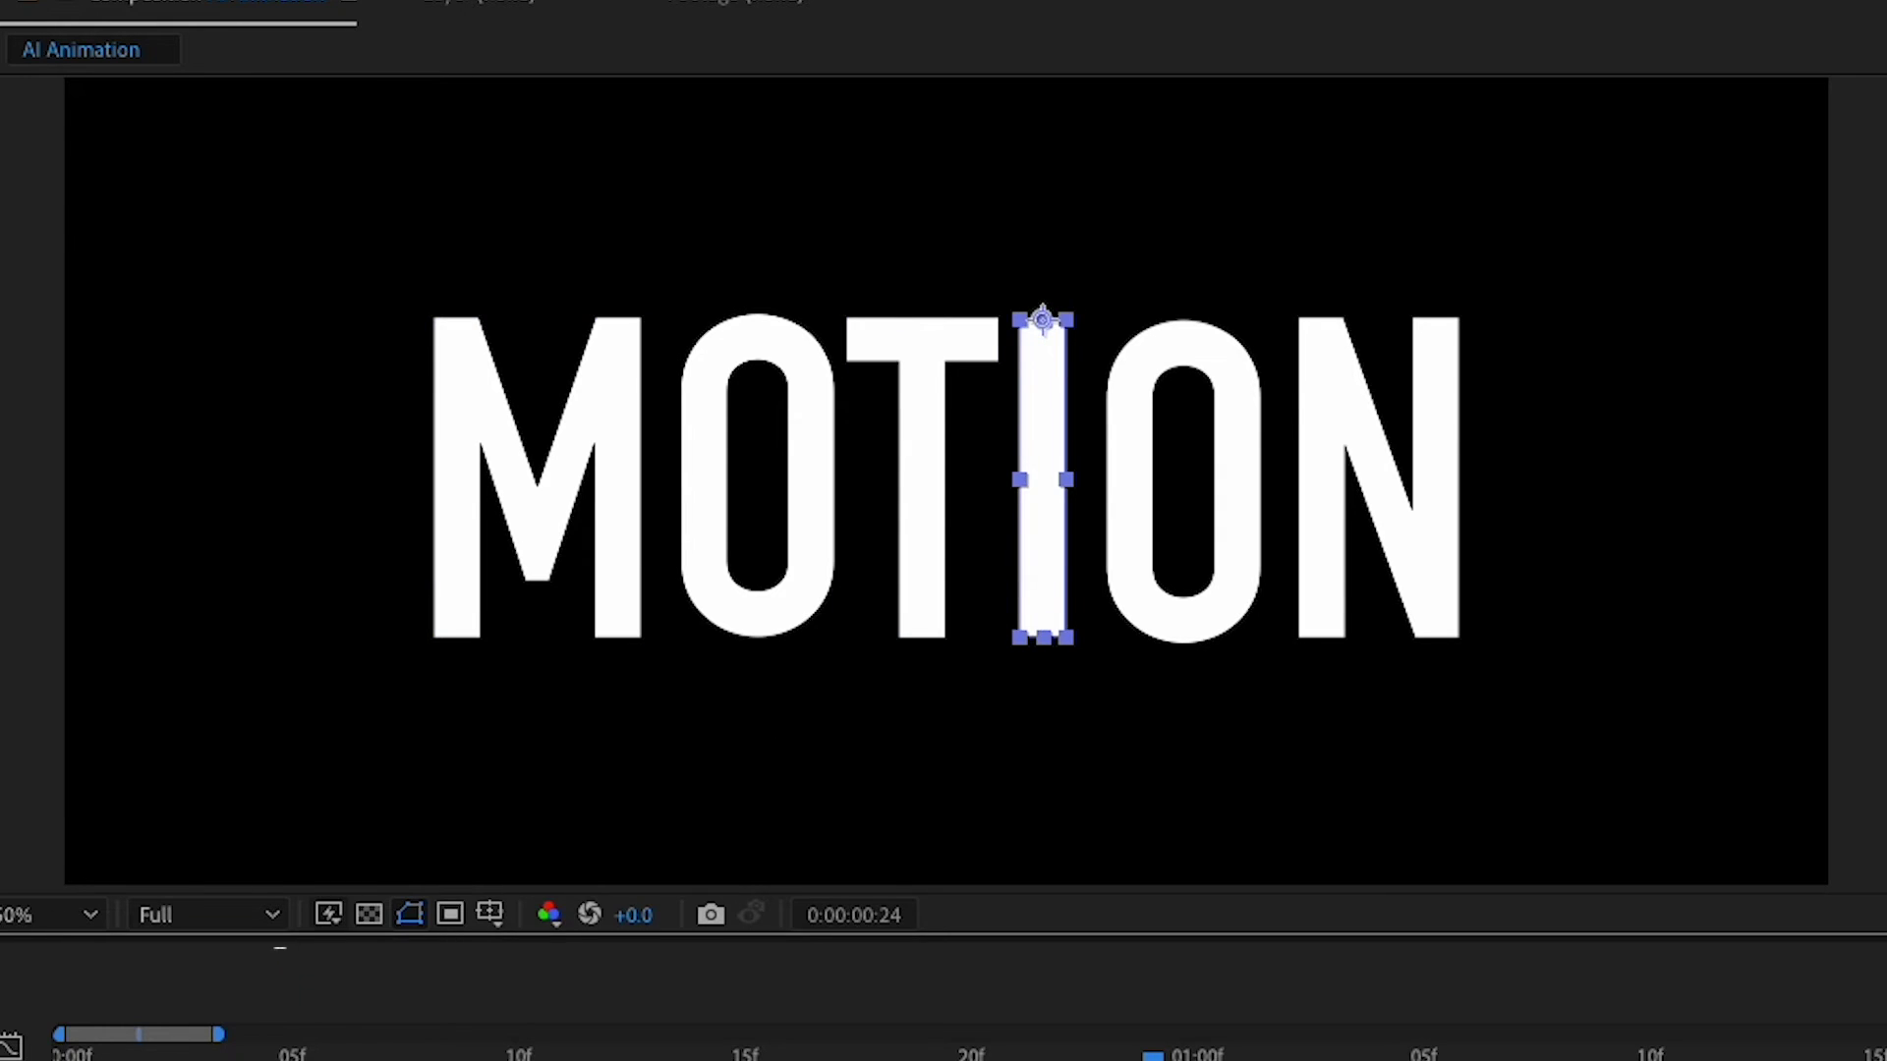
pyautogui.press('space')
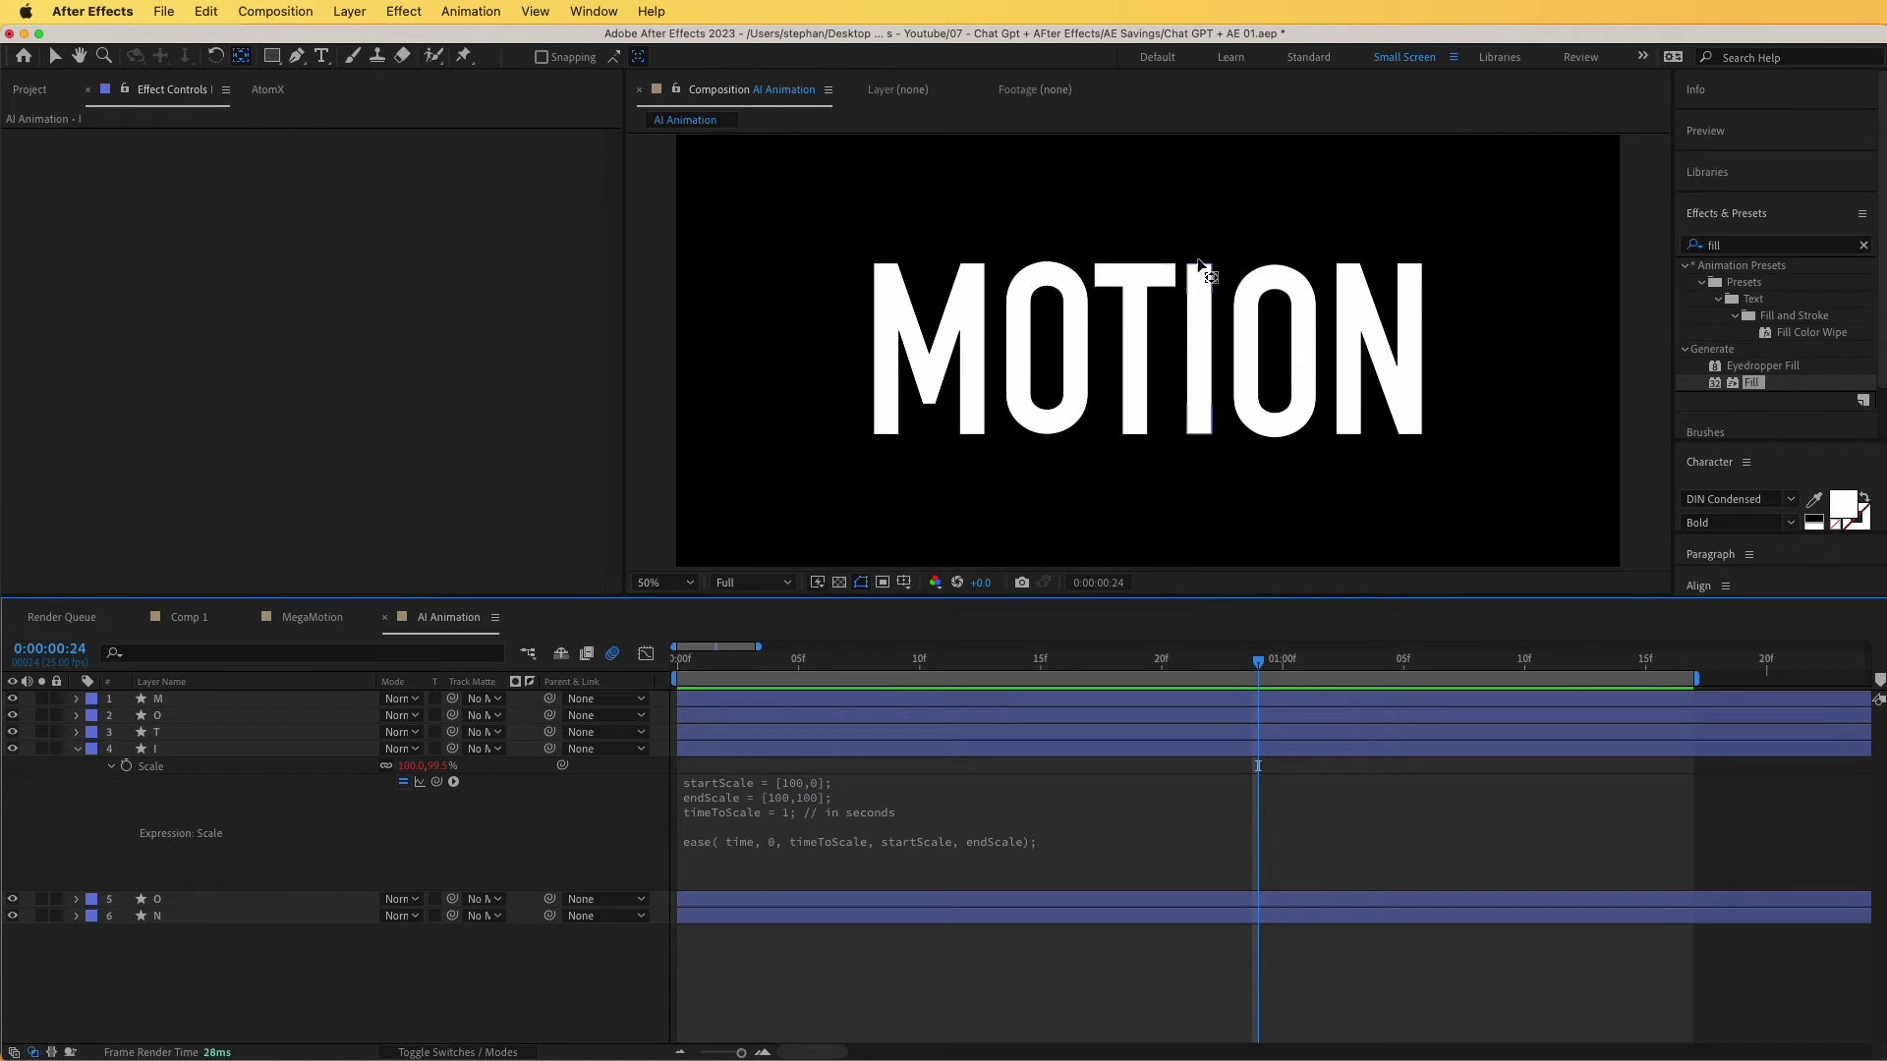
# Copy the I's Scale property with its expression onto the T layer and preview the animation.
pyautogui.click(801, 825)
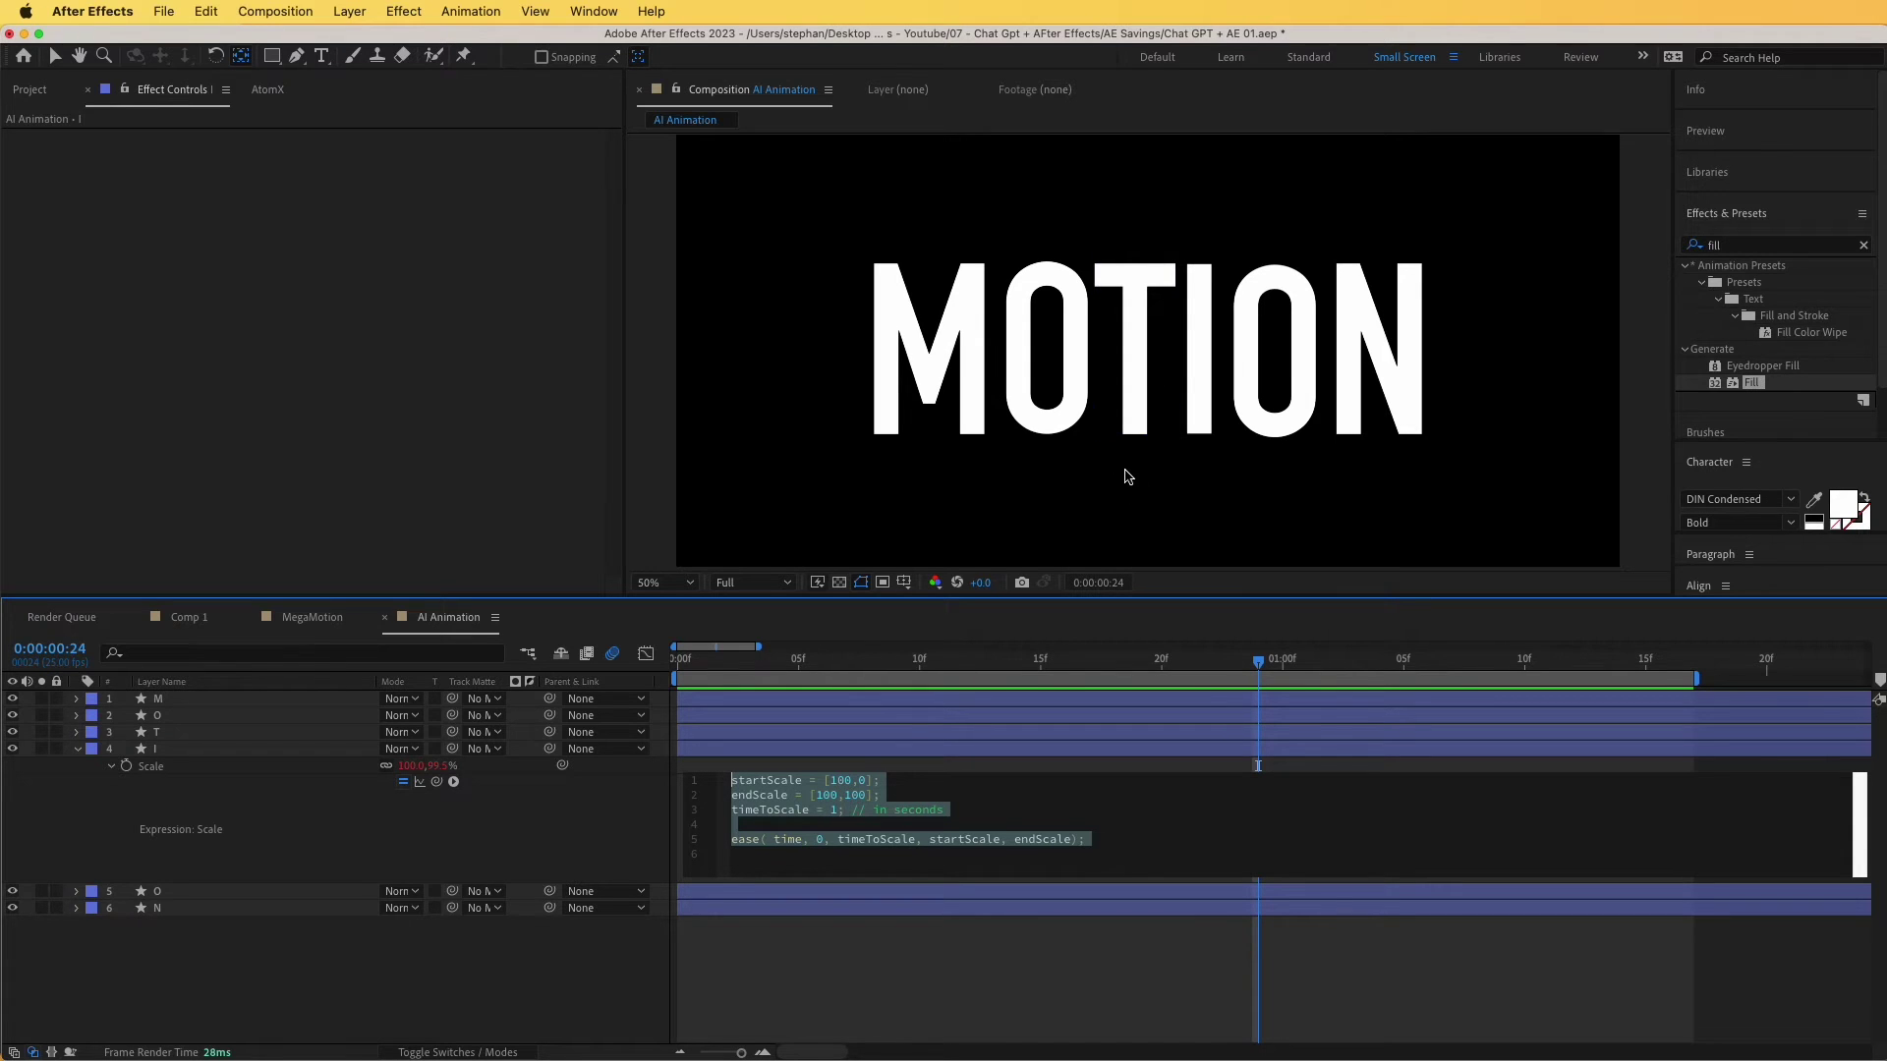
pyautogui.click(148, 774)
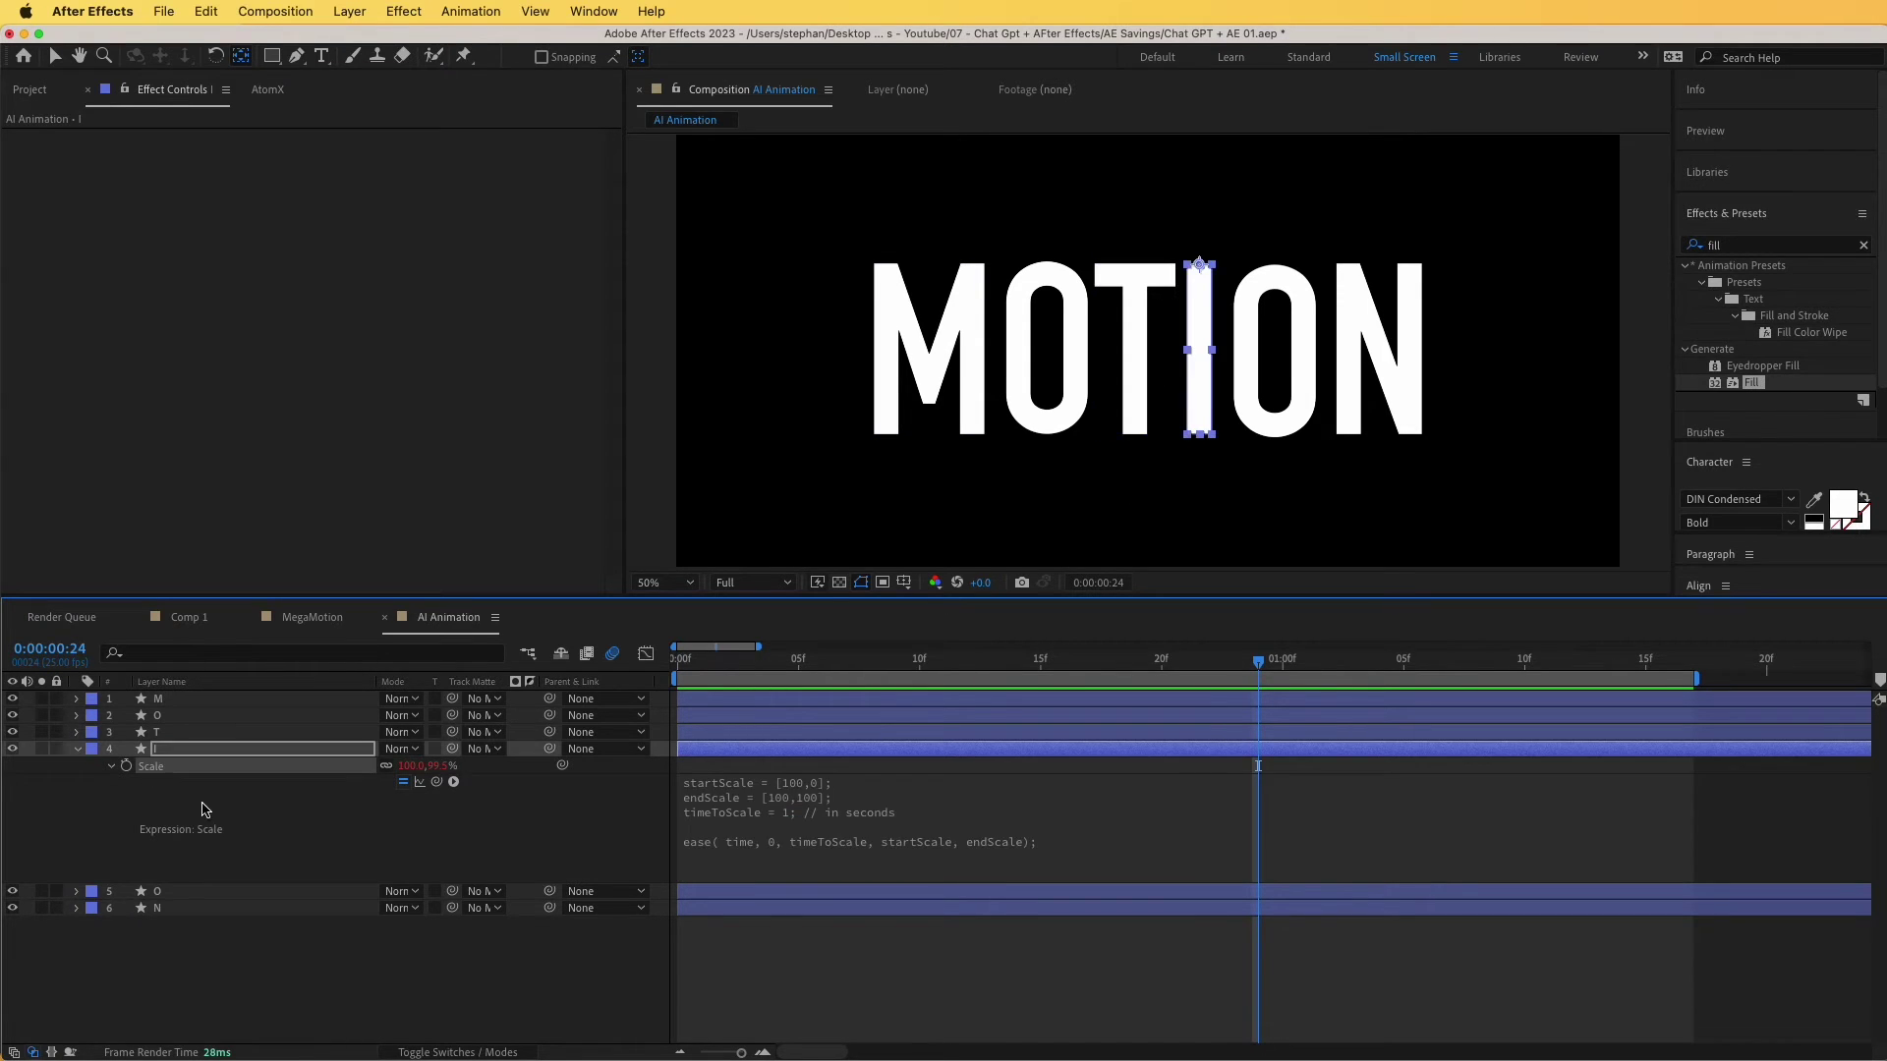
pyautogui.click(75, 751)
pyautogui.click(158, 734)
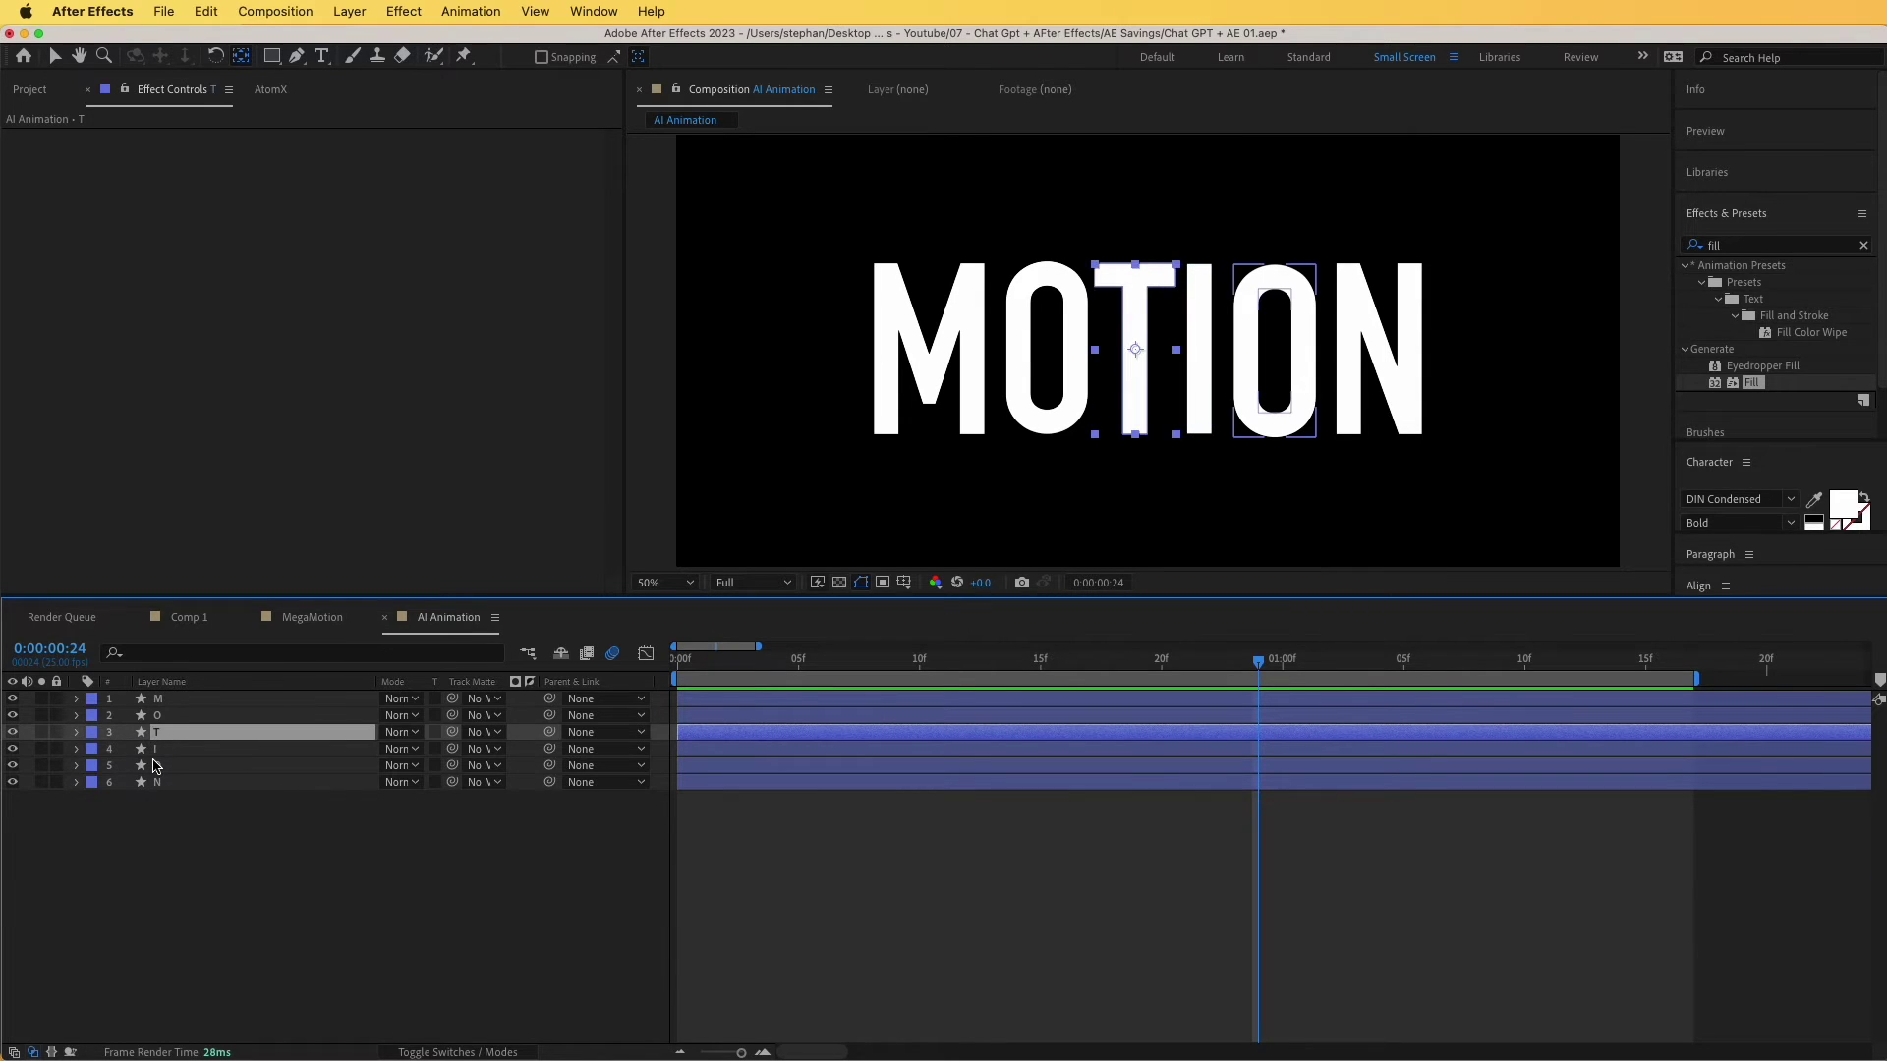
pyautogui.press('s')
pyautogui.click(151, 751)
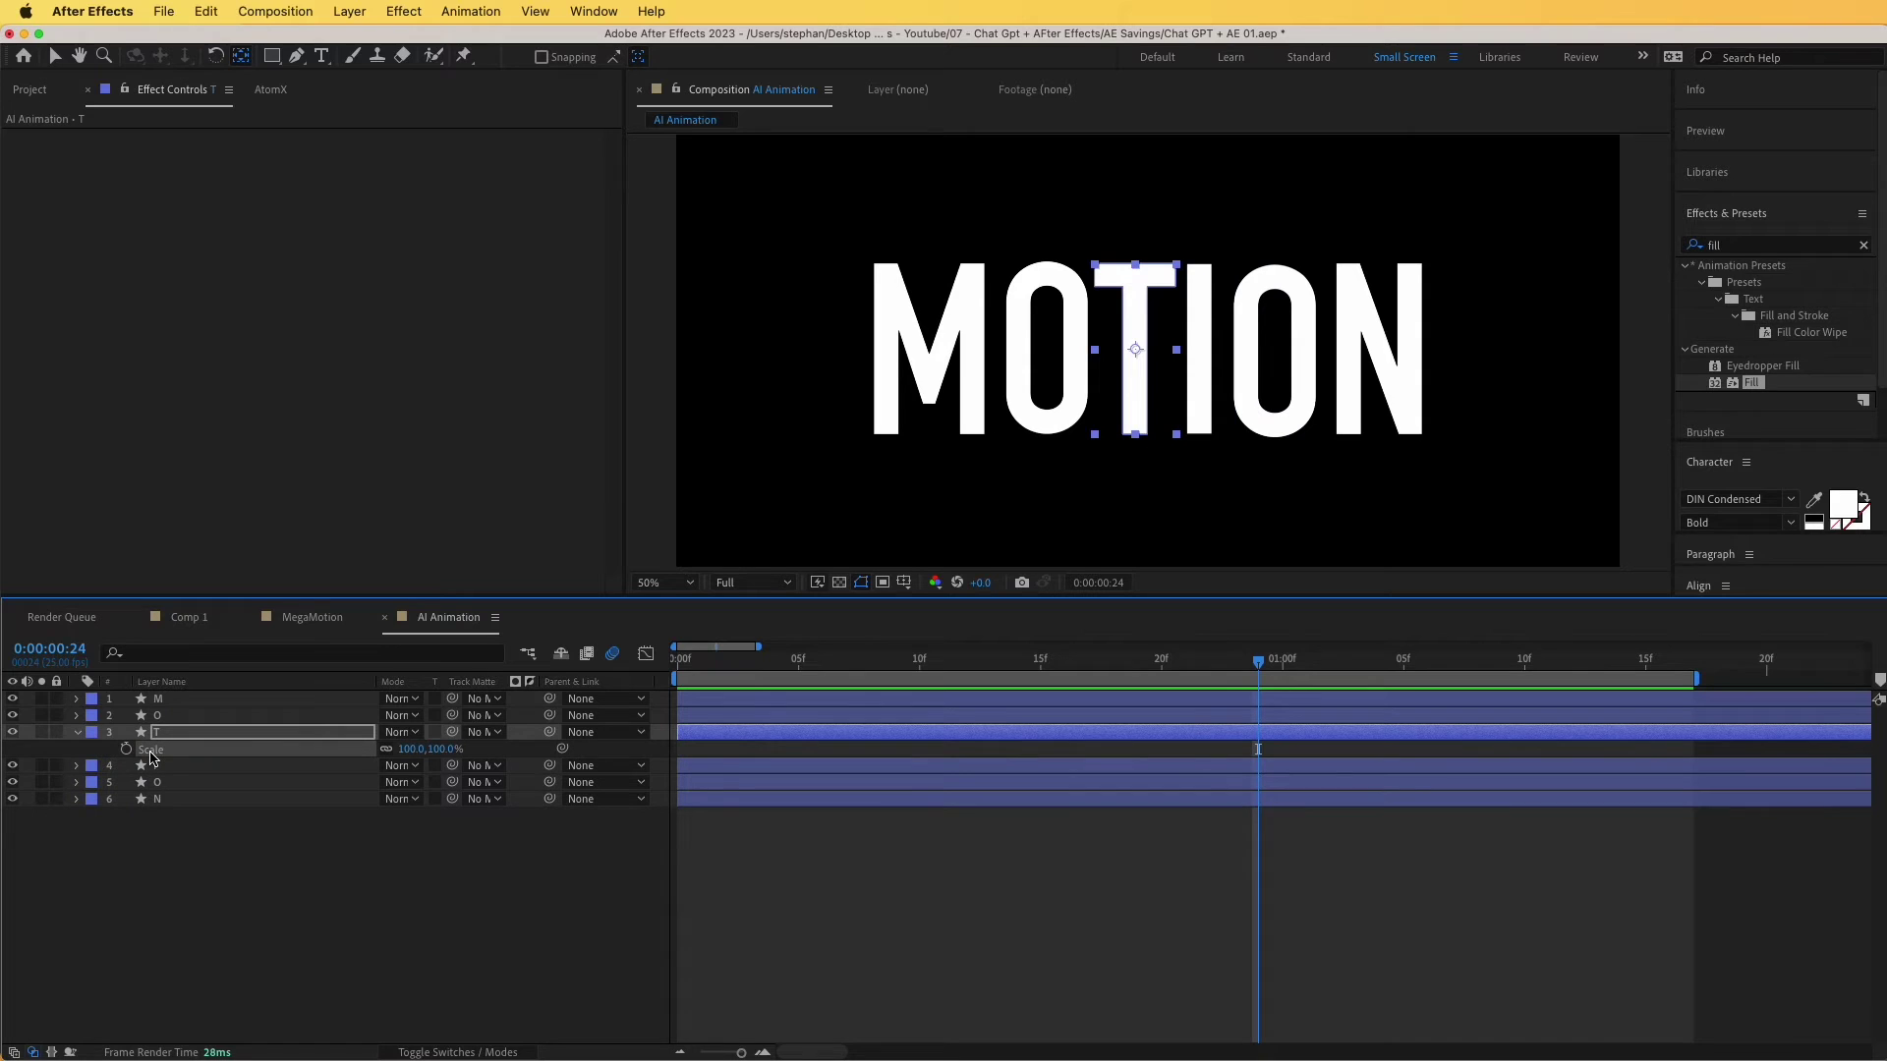
pyautogui.moveTo(804, 674); pyautogui.dragTo(1238, 704)
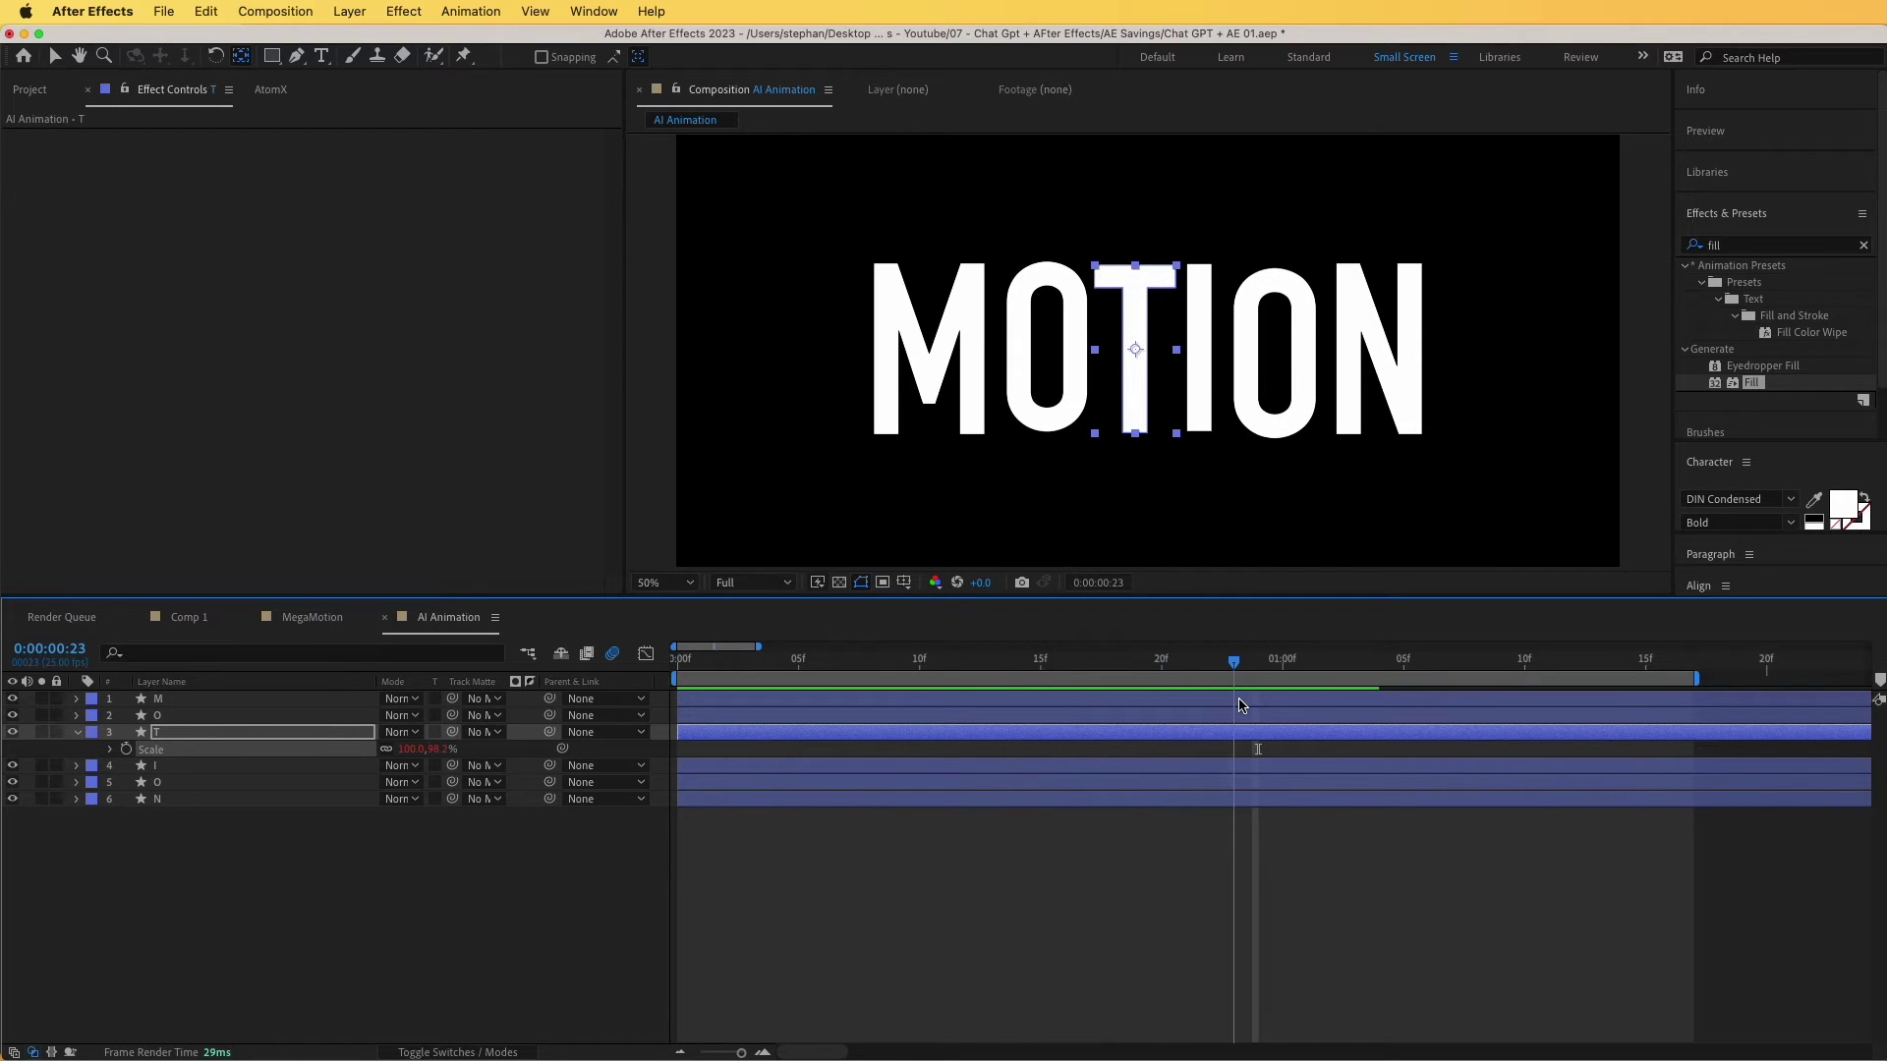
pyautogui.press('space')
pyautogui.press('space')
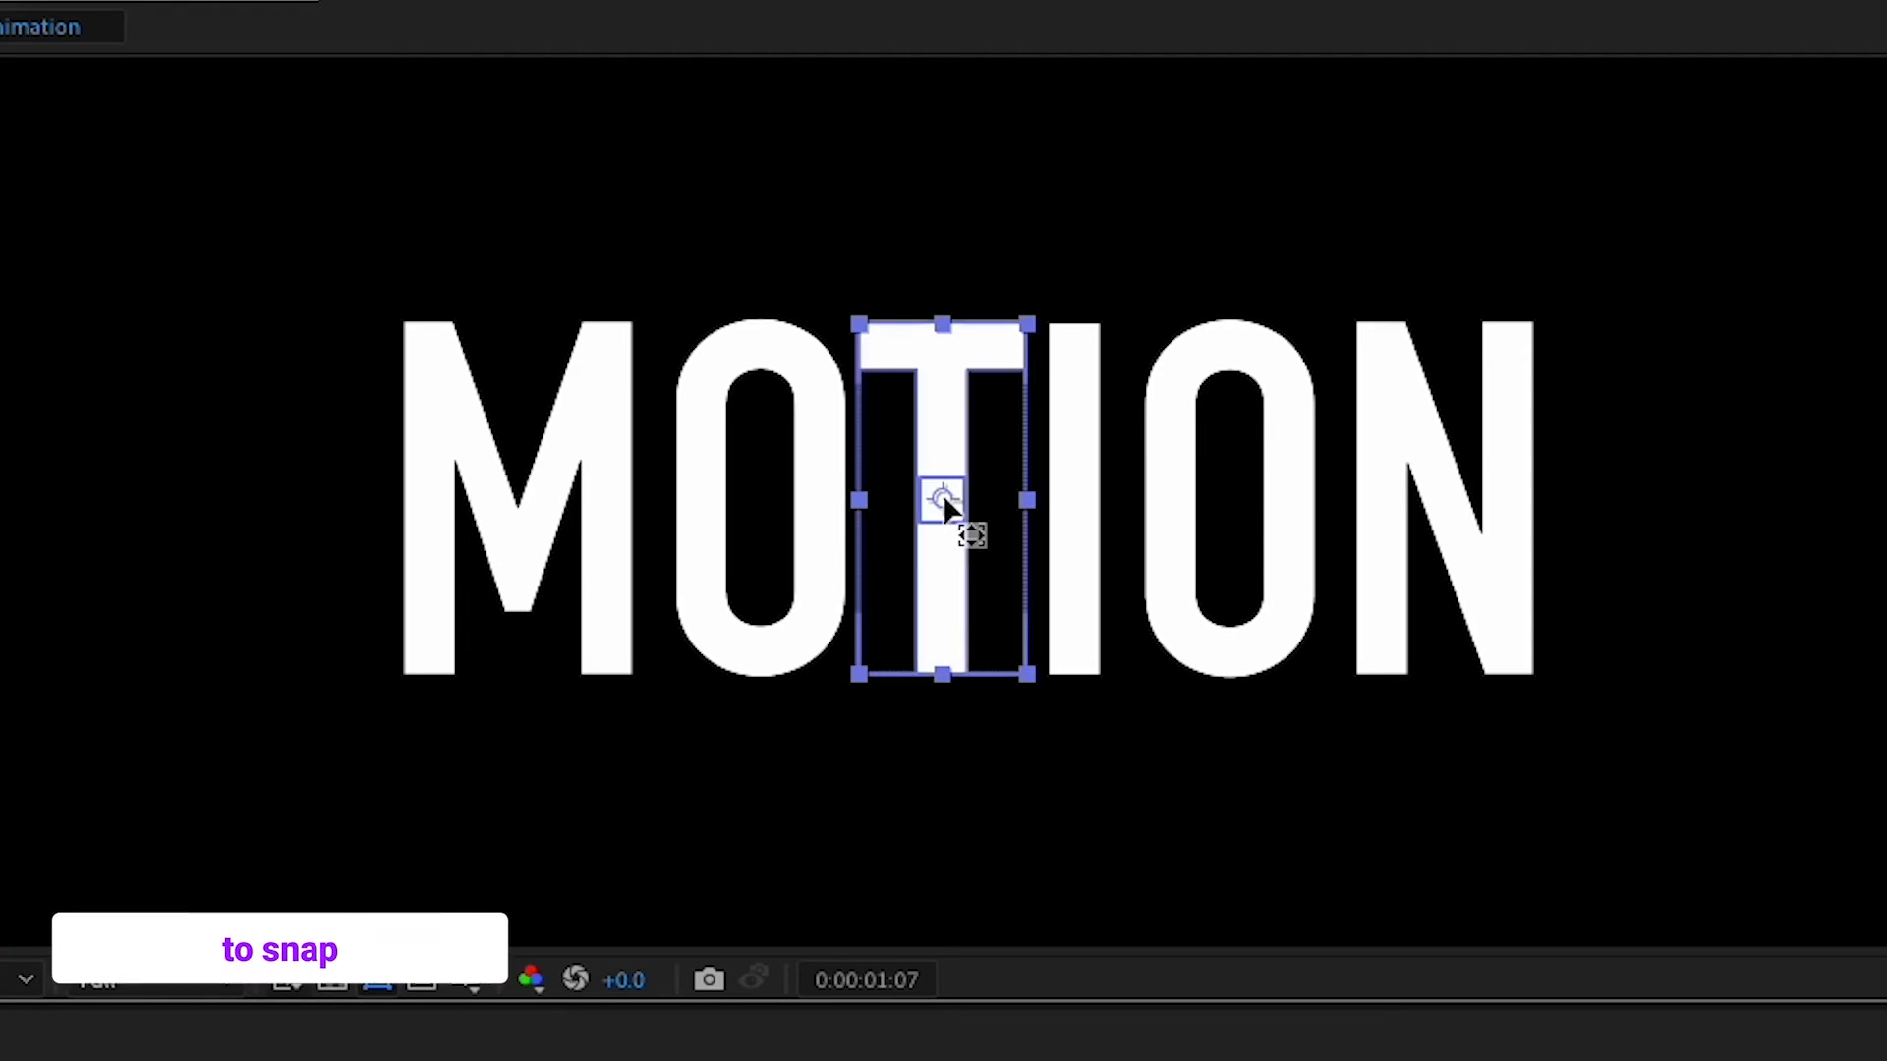
# Snap the T's anchor point to the centre of its bottom edge and preview the animation.
pyautogui.moveTo(943, 500); pyautogui.dragTo(941, 676)
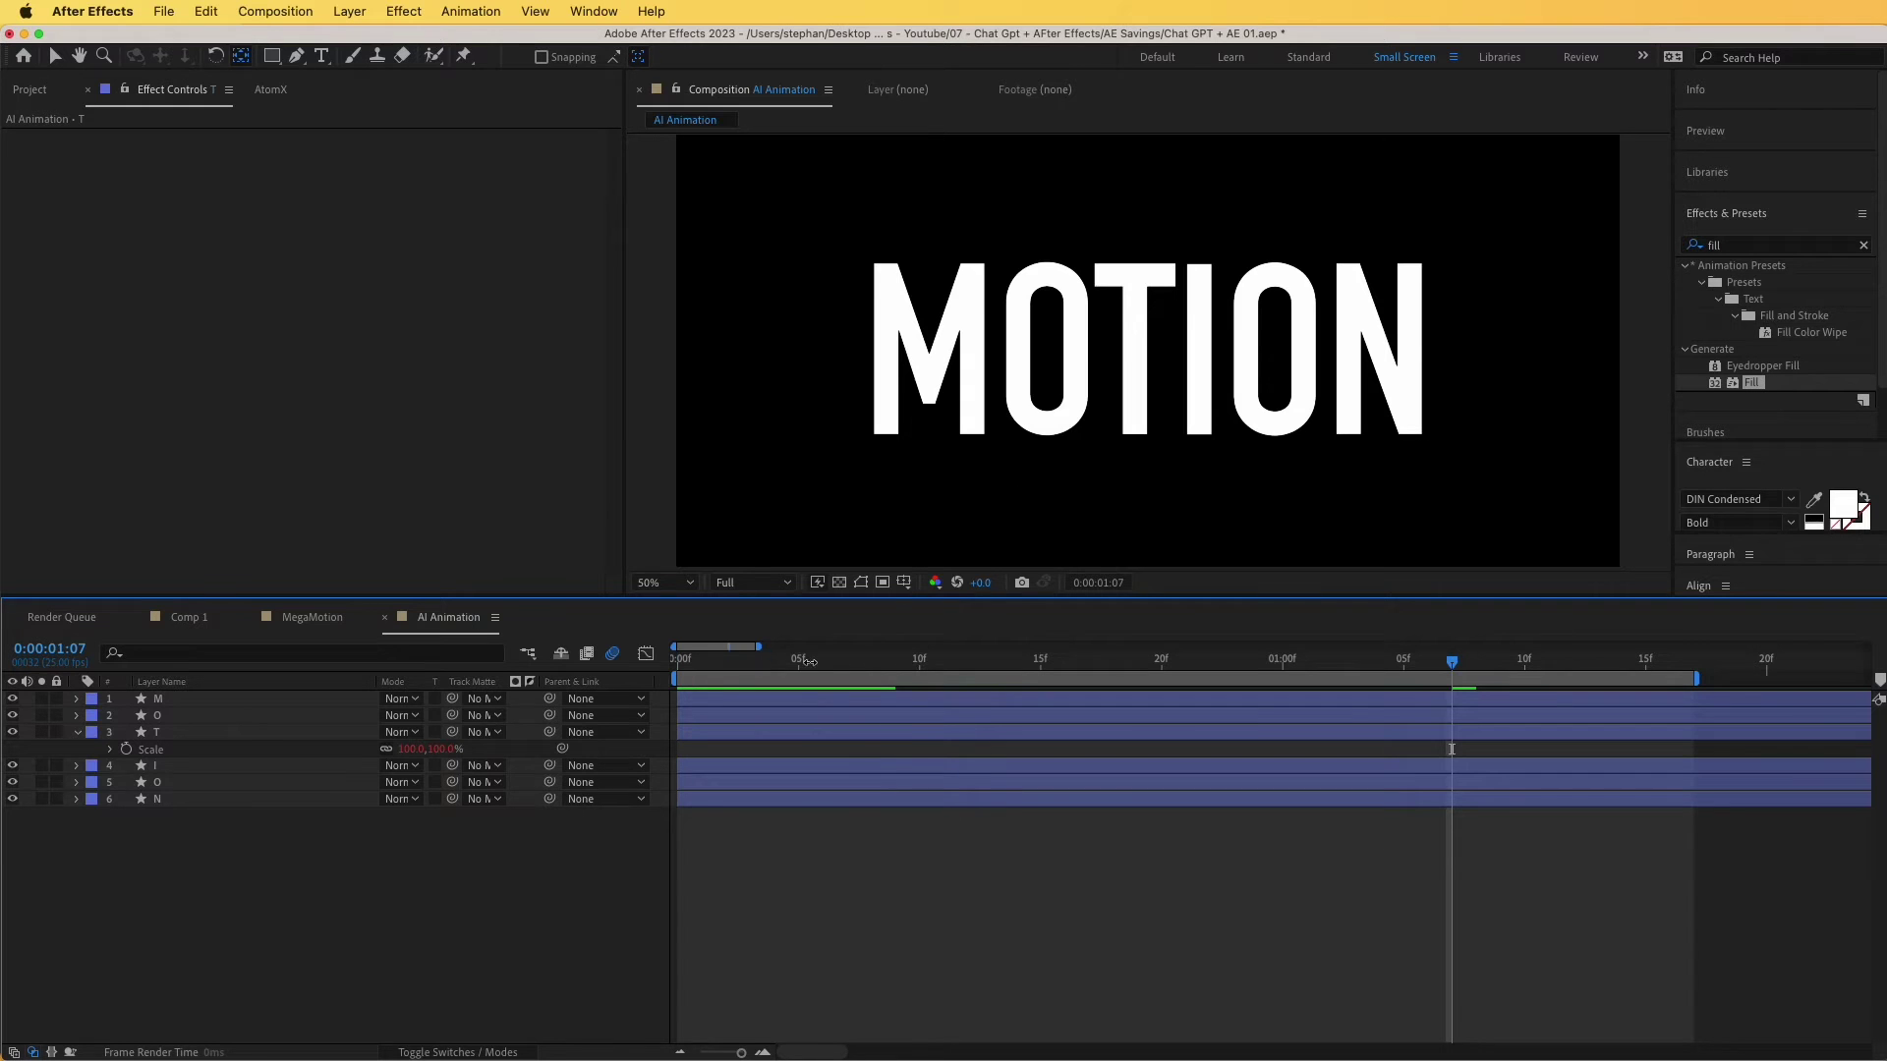
pyautogui.press('space')
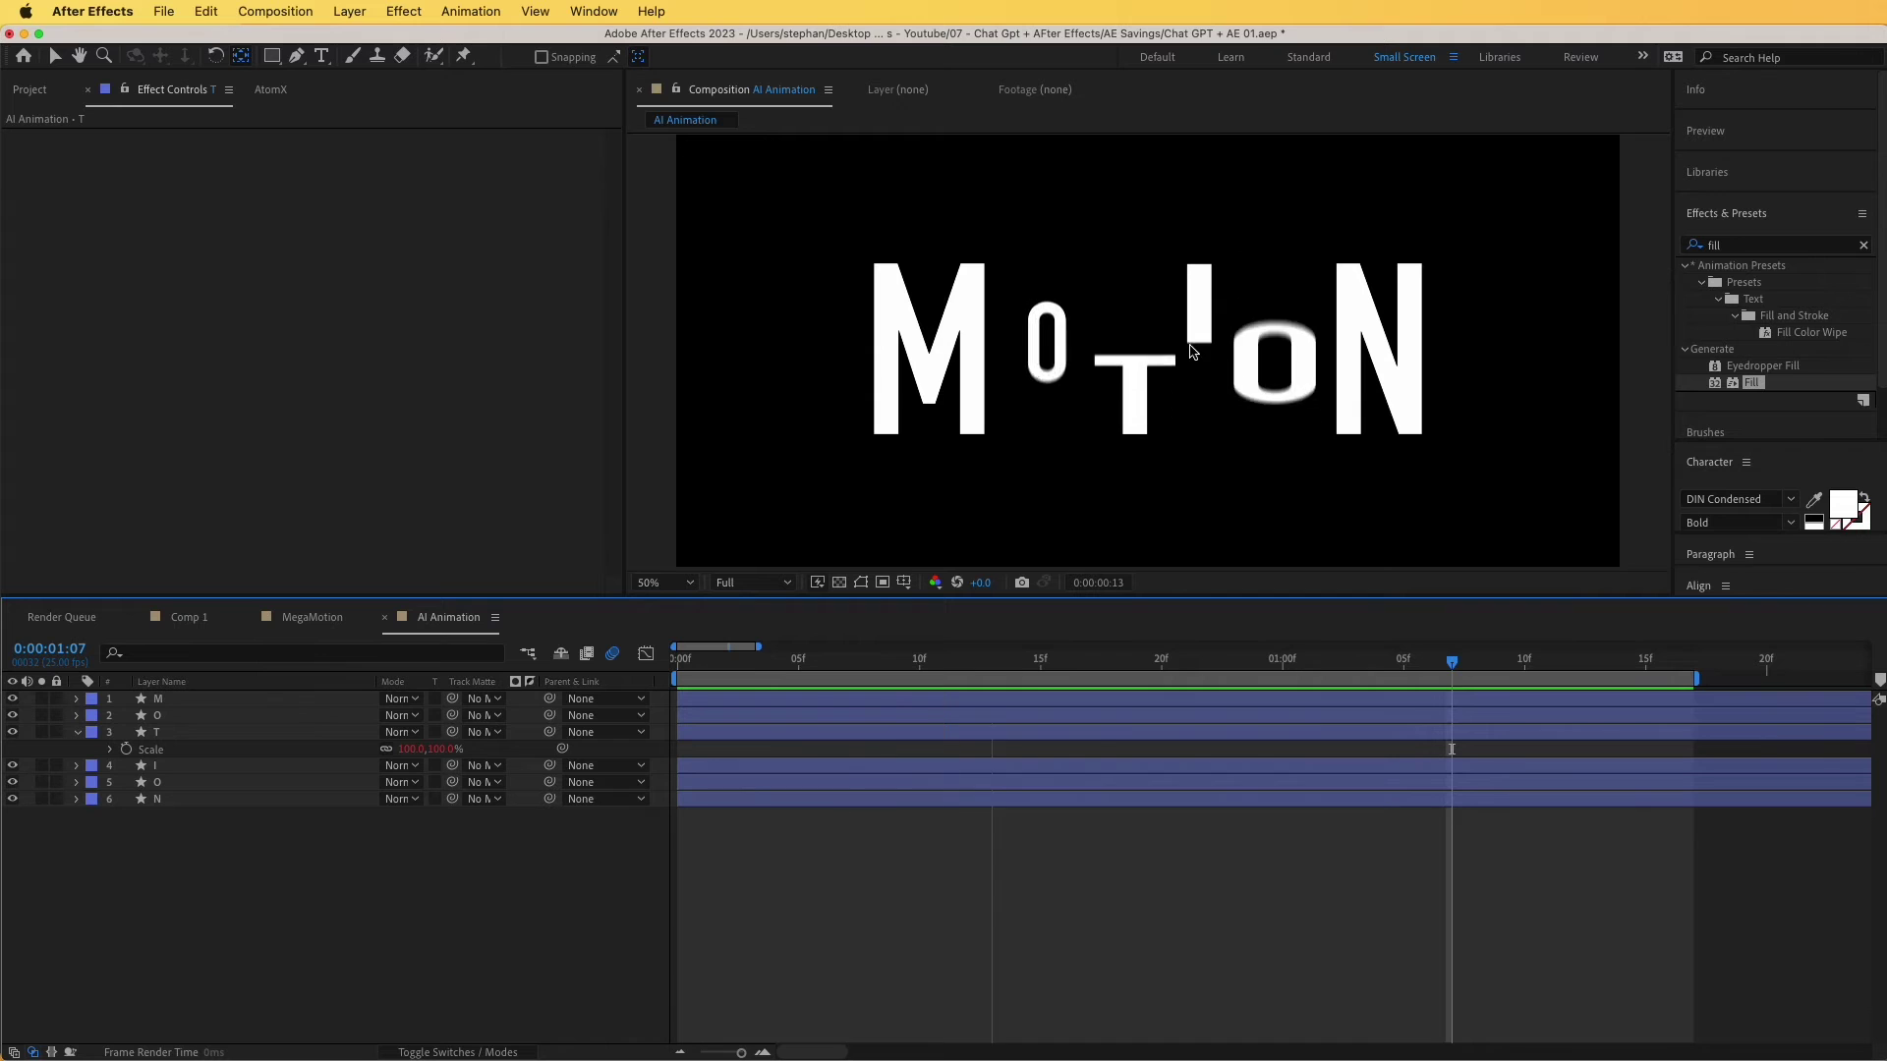
pyautogui.press('space')
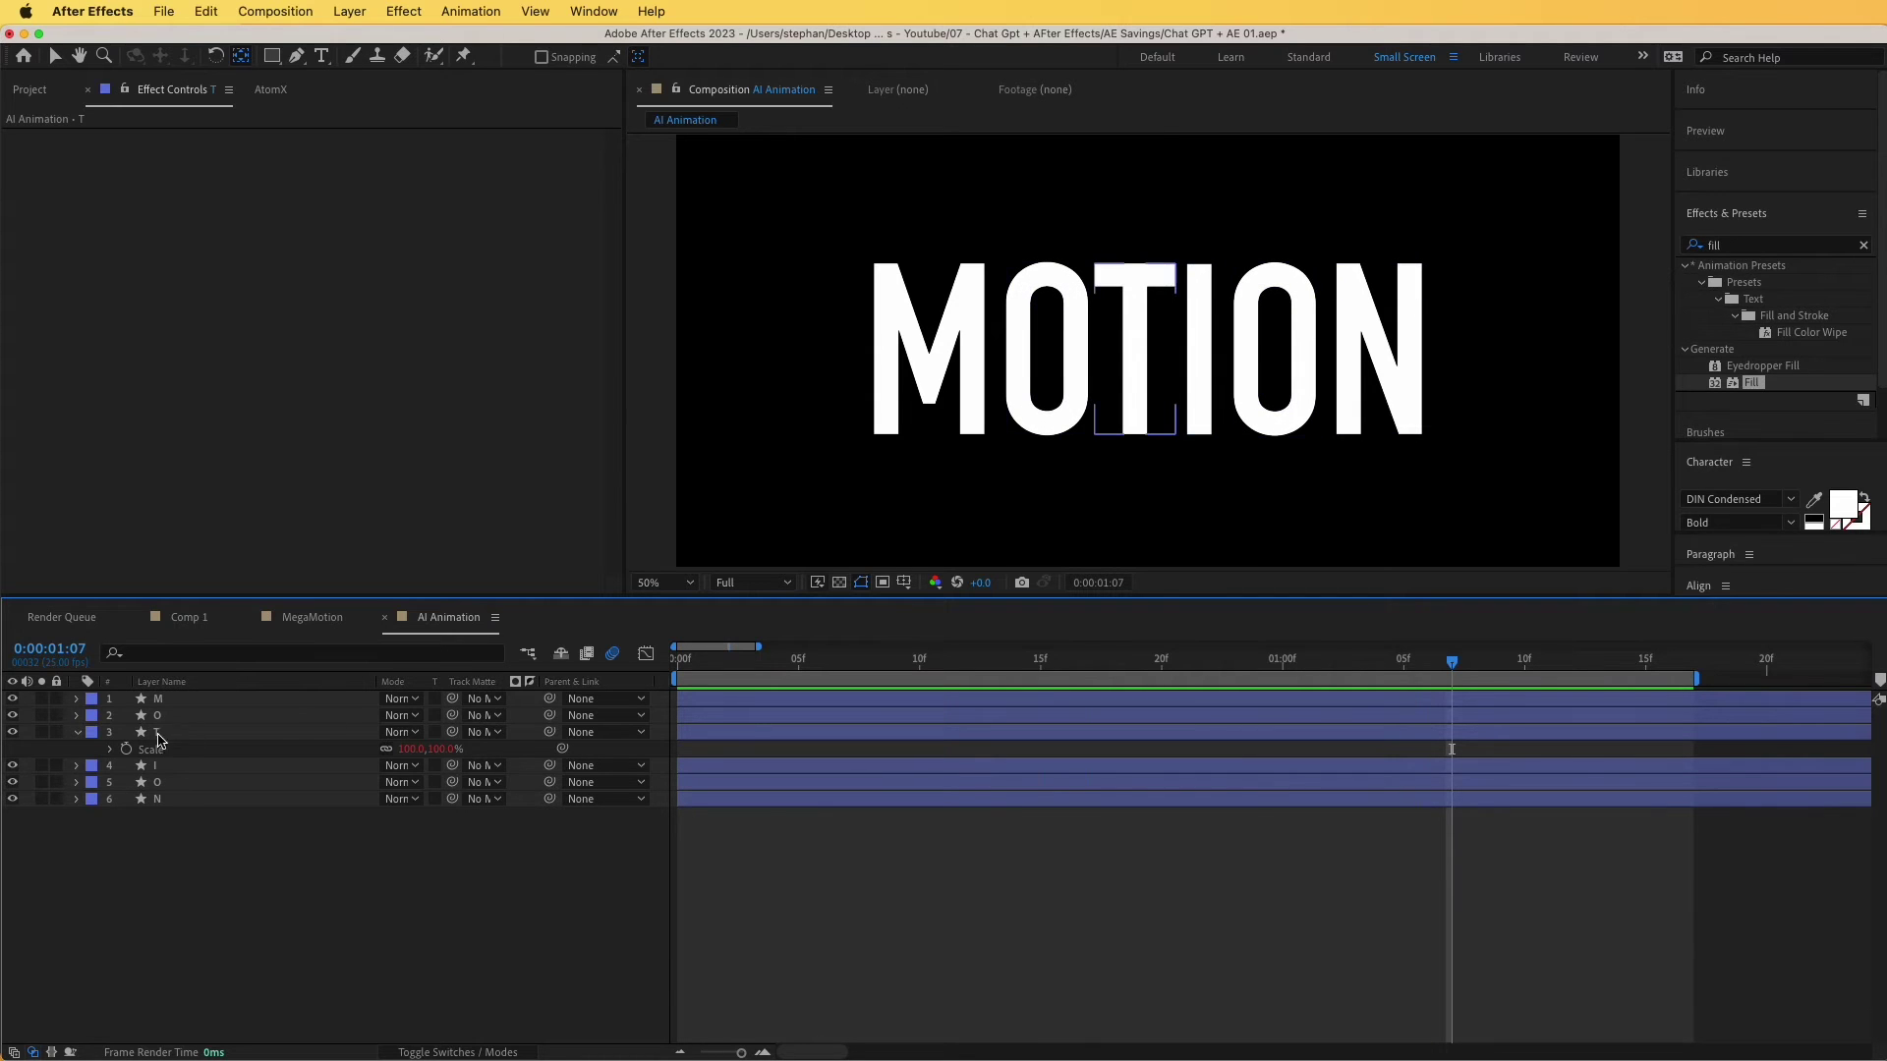
# Delay the start of the I layer by about 3 frames in the timeline and preview the animation.
pyautogui.click(164, 735)
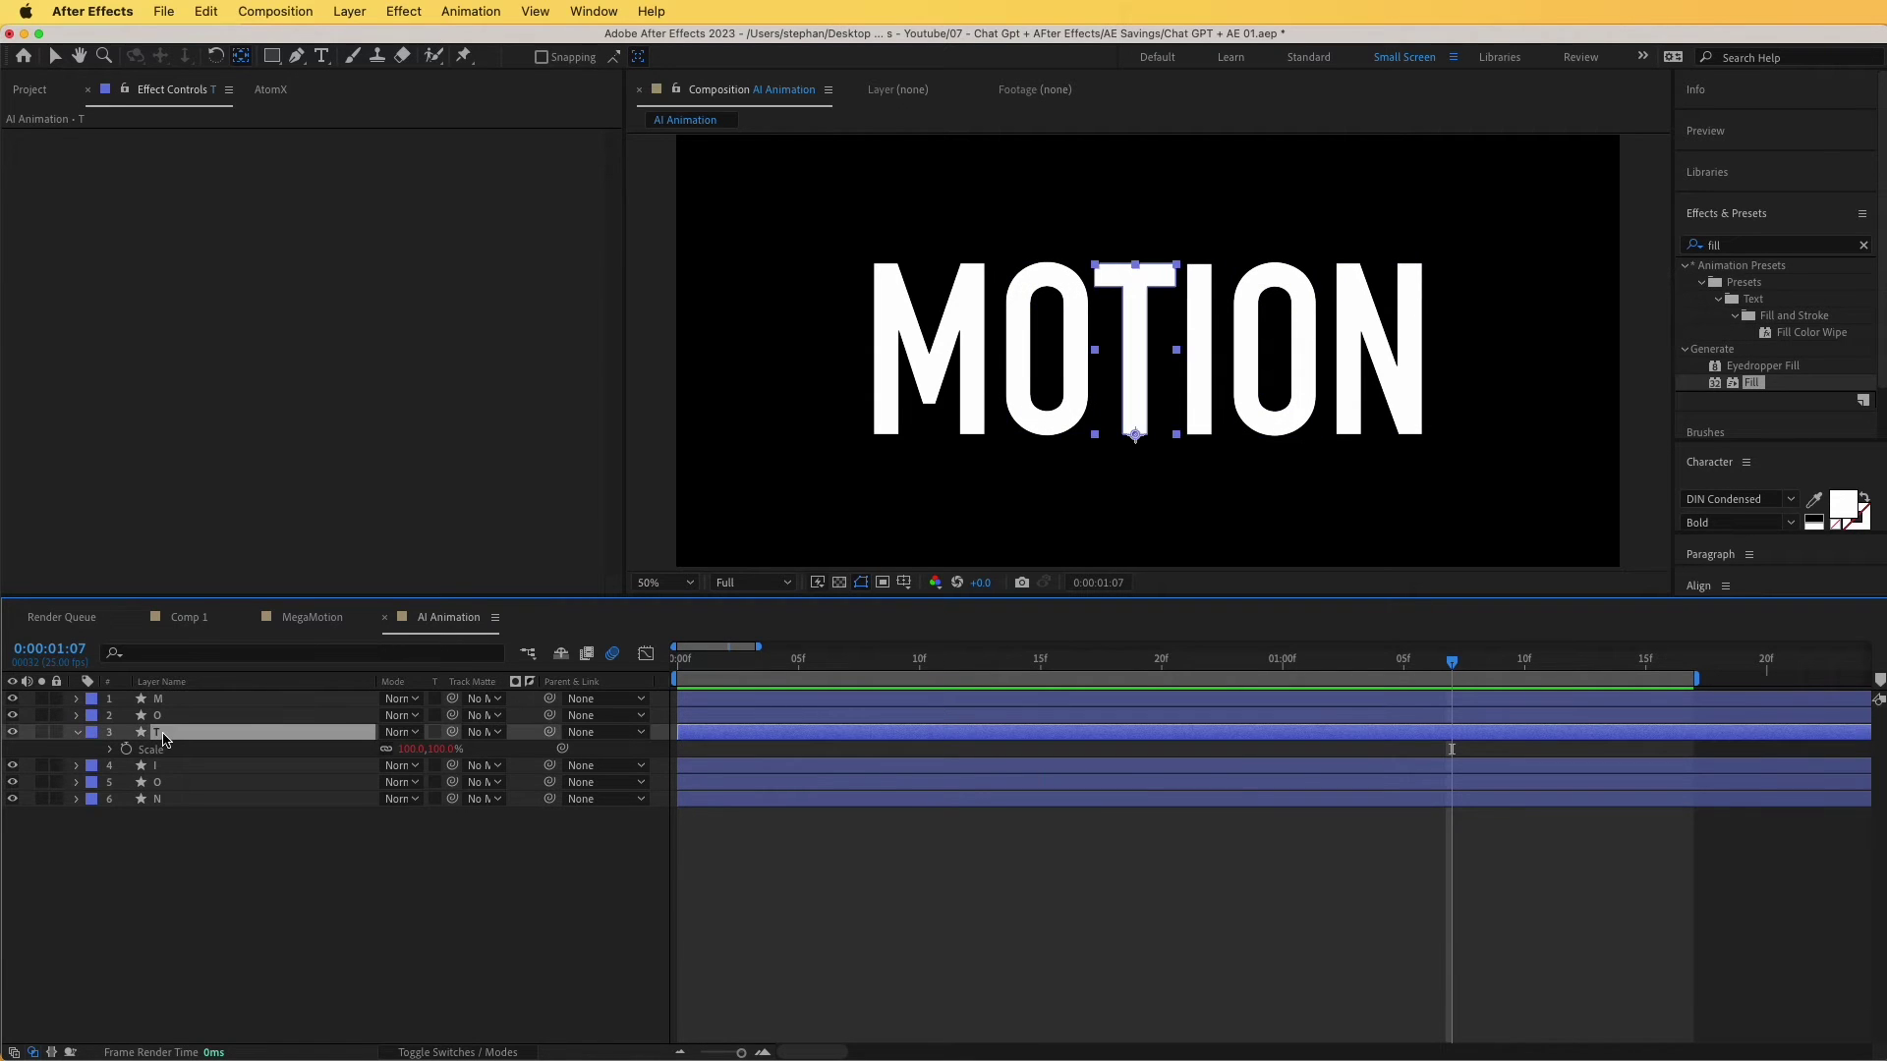
pyautogui.click(1191, 448)
pyautogui.moveTo(704, 764); pyautogui.dragTo(775, 771)
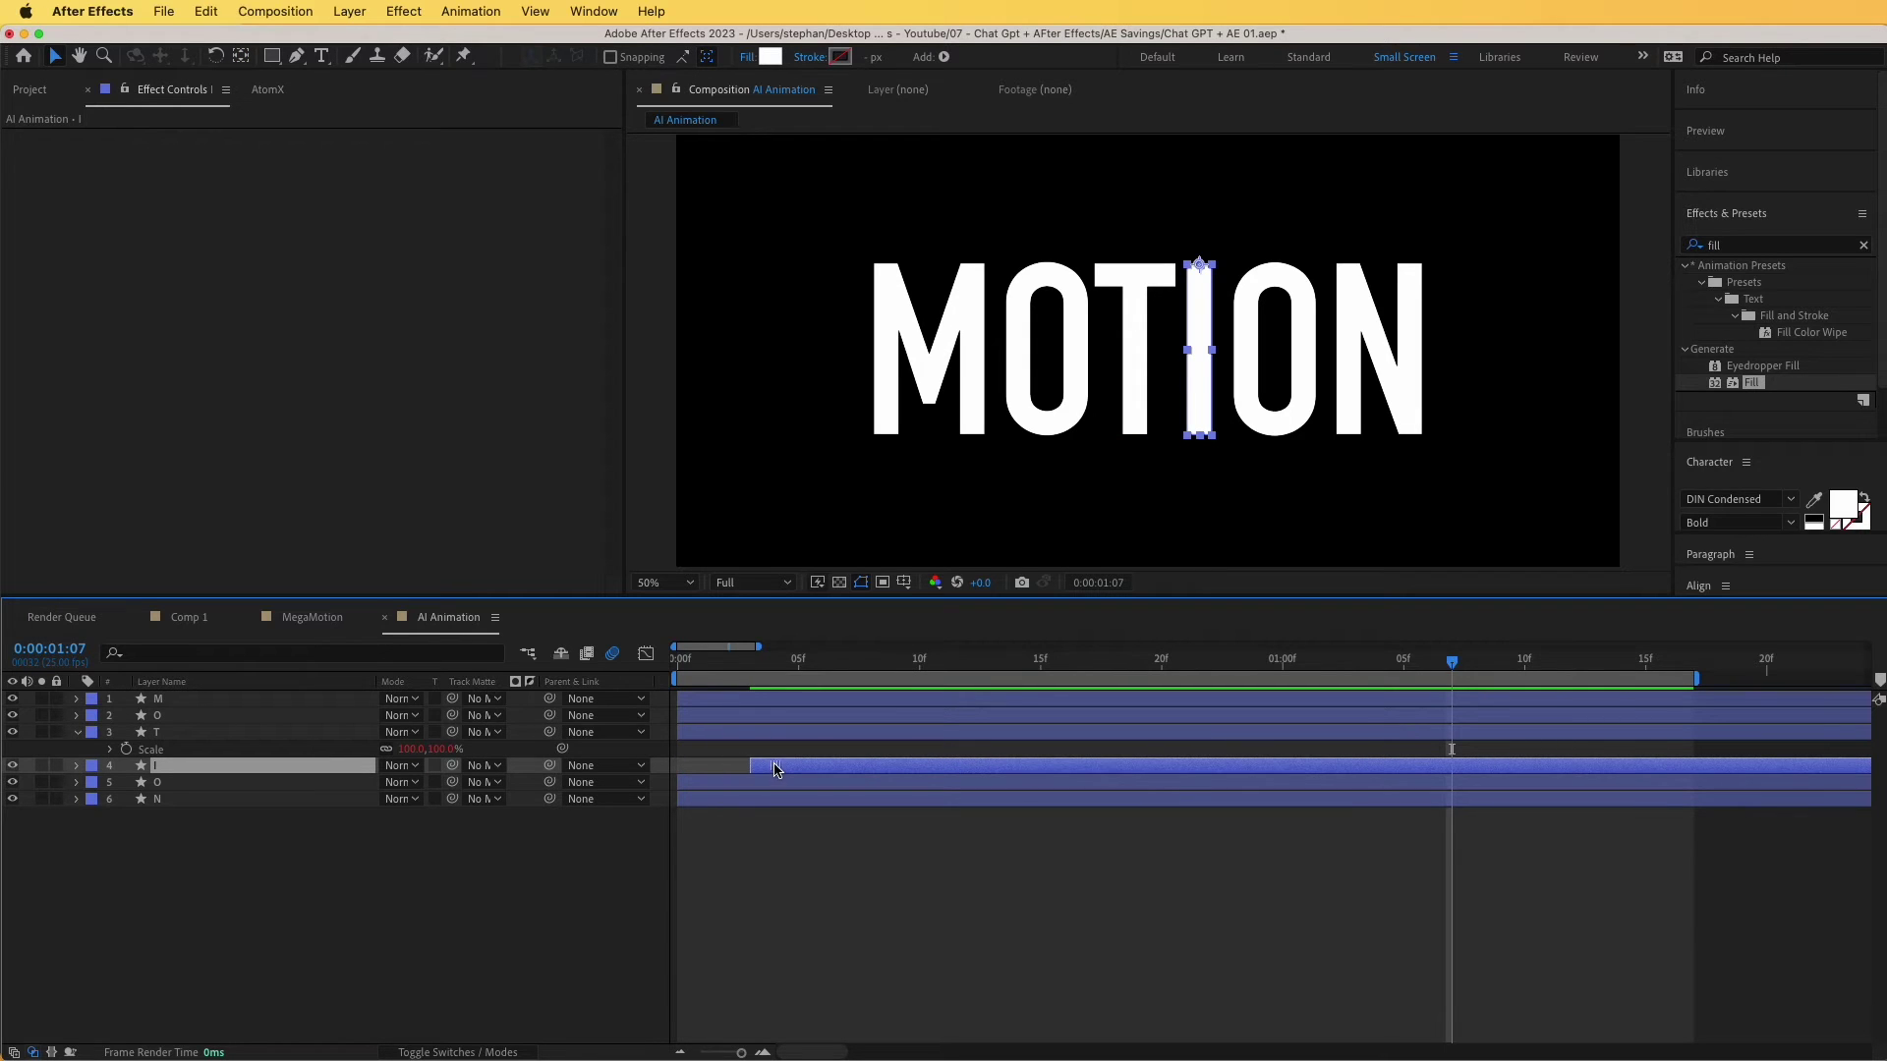
pyautogui.press('space')
pyautogui.press('space')
# Set timeToScale to 2 seconds in the I layer's Scale expression.
pyautogui.click(78, 765)
pyautogui.click(789, 917)
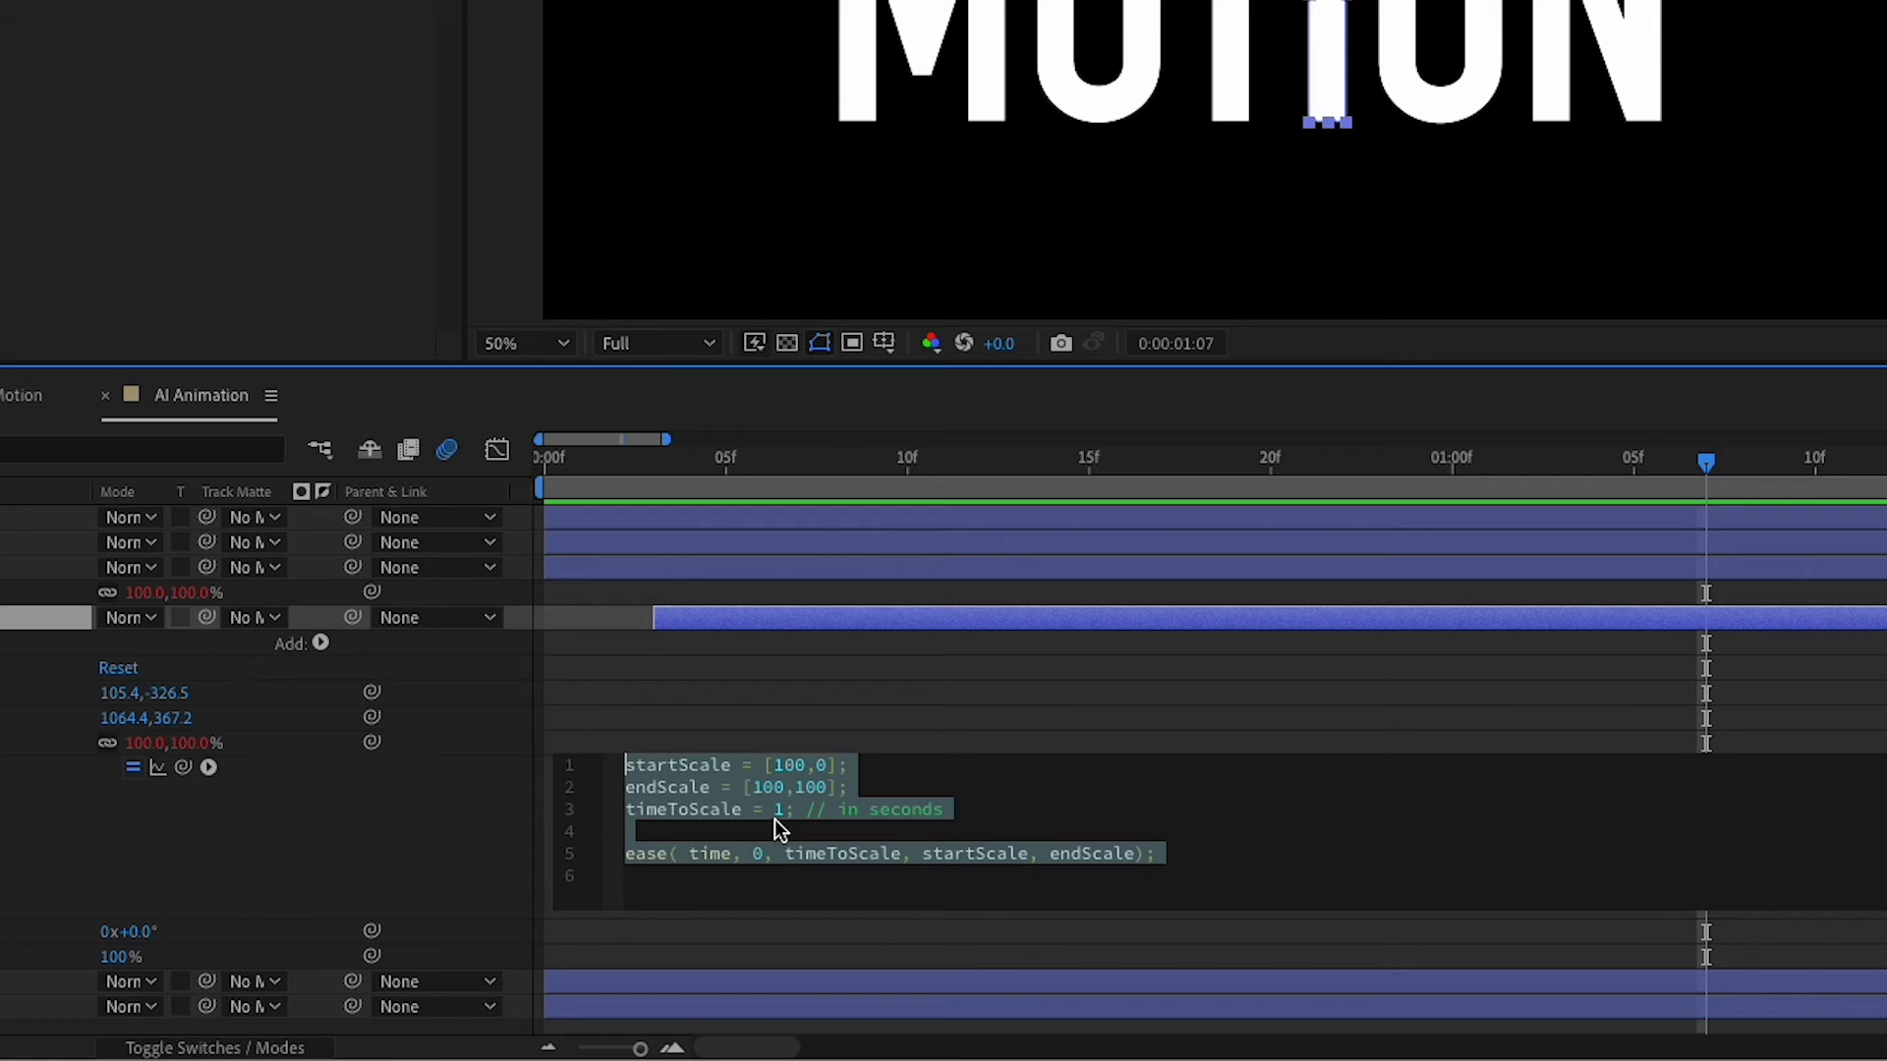
pyautogui.click(682, 811)
pyautogui.click(779, 812)
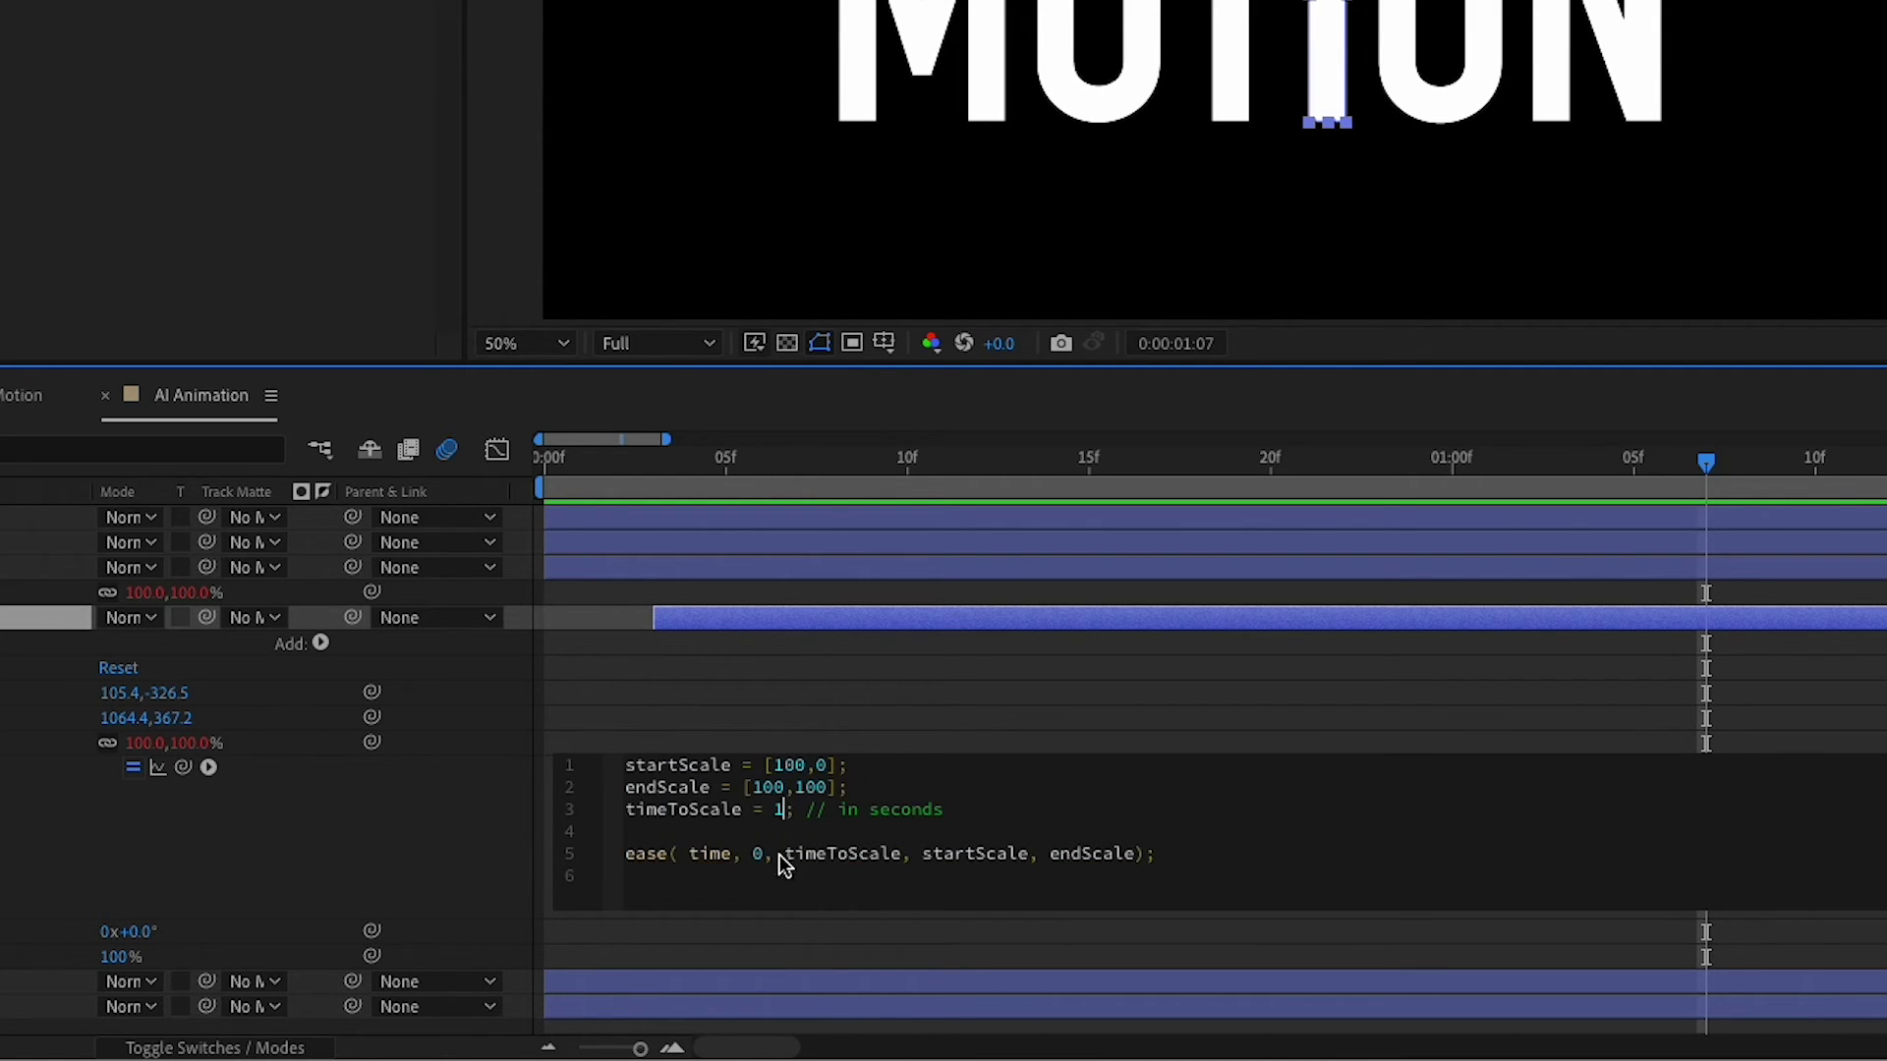
pyautogui.press('BackSpace')
pyautogui.write('2')
pyautogui.click(452, 840)
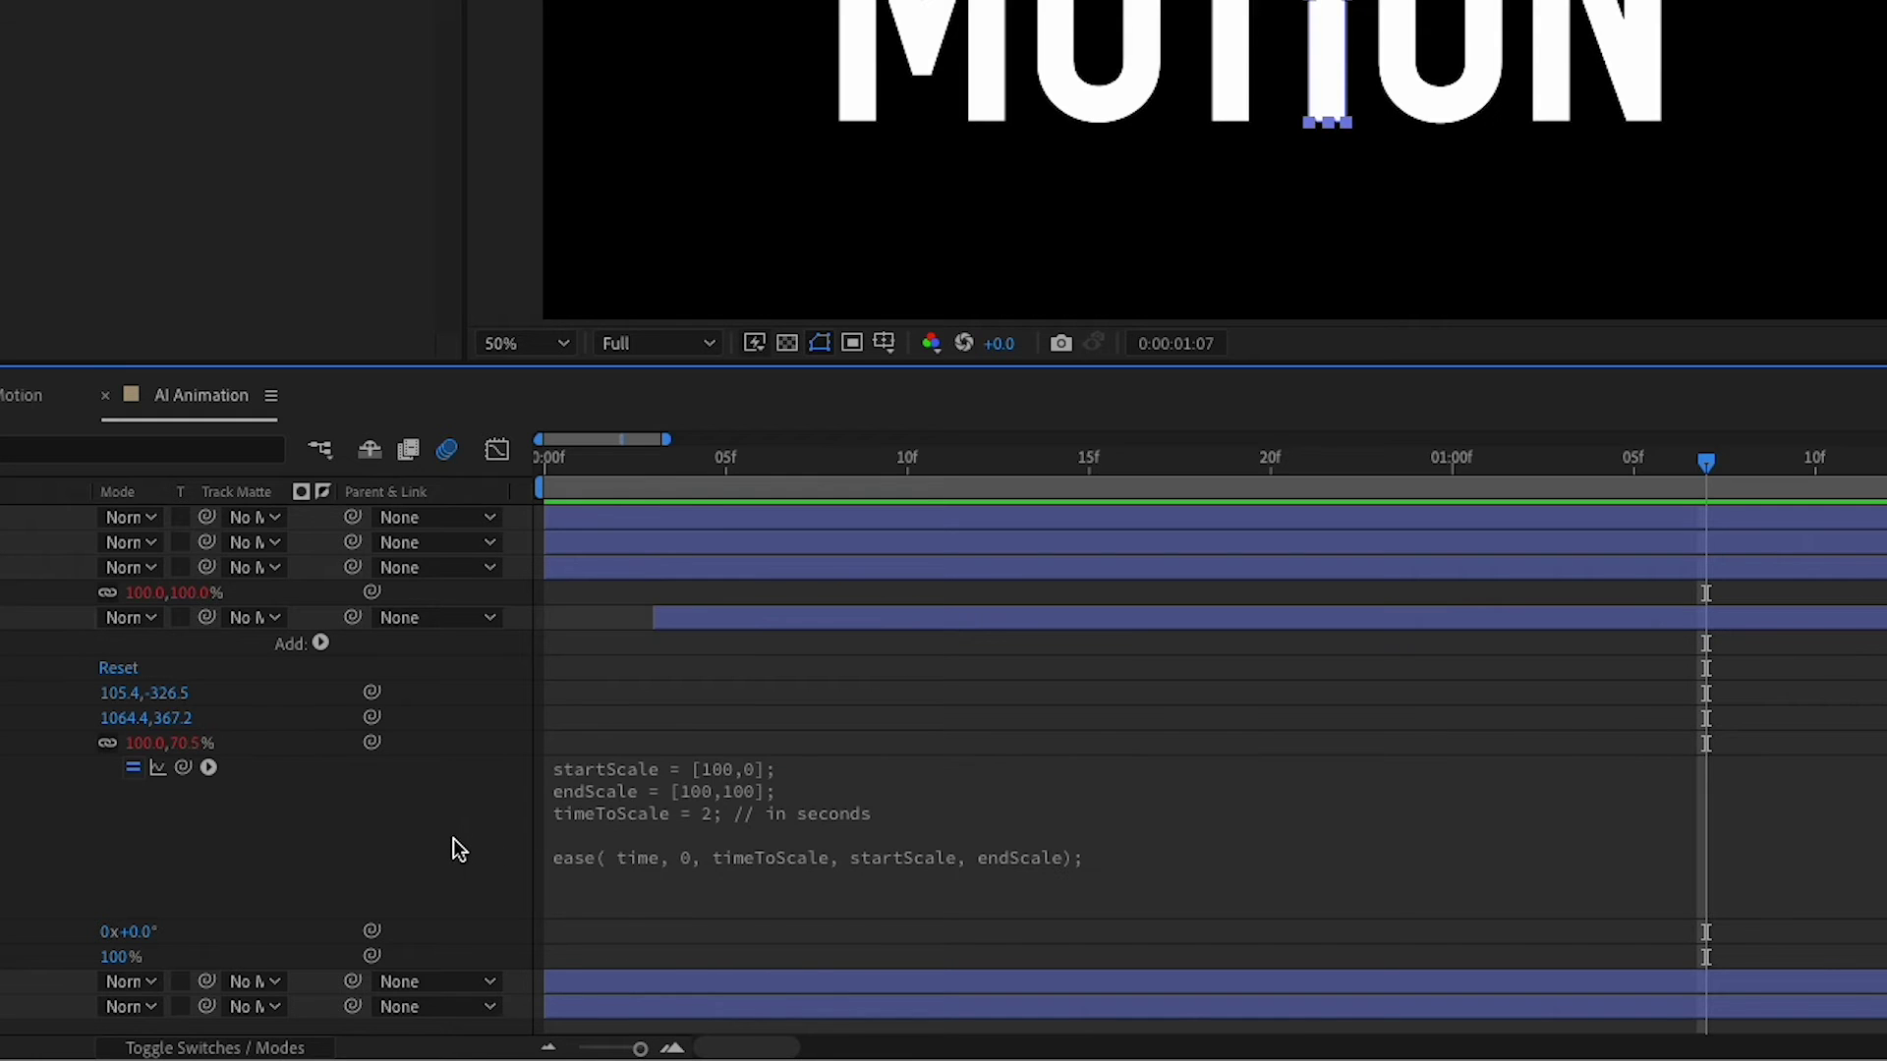
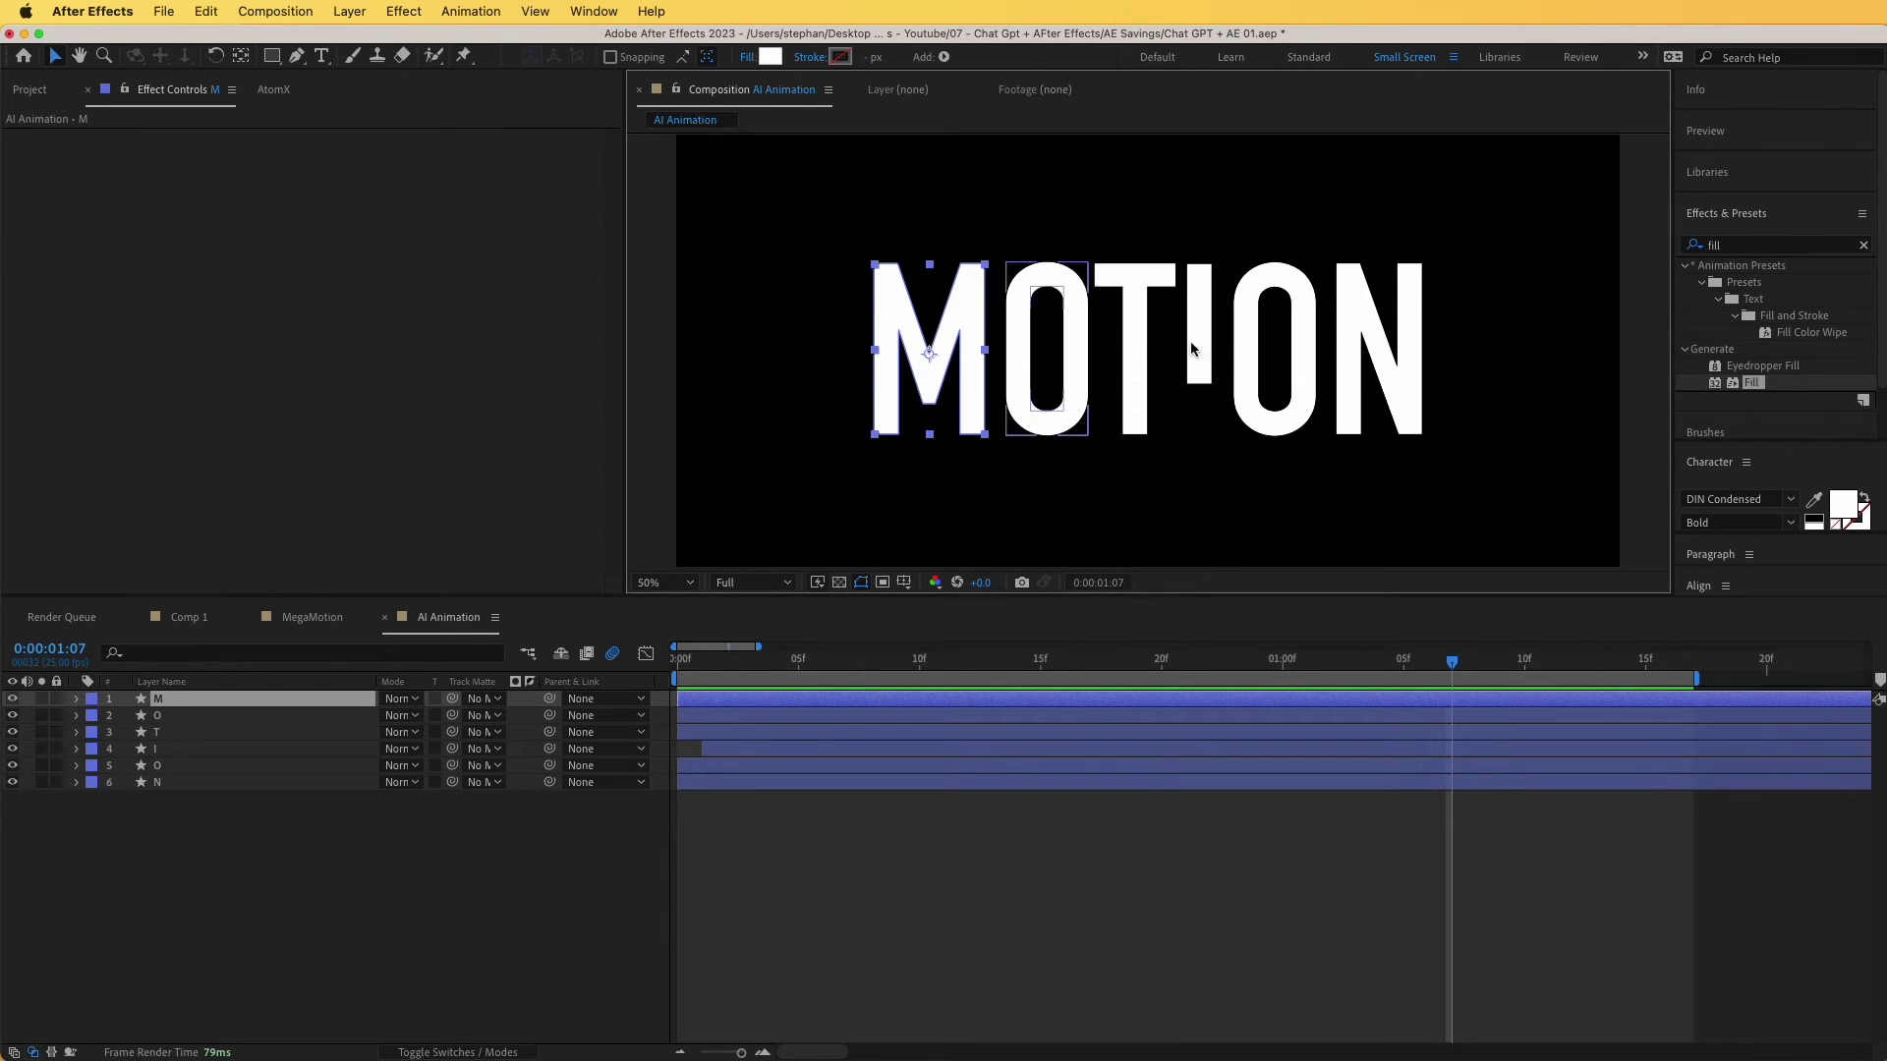
# Reveal the T layer's Scale expression, copy its full code and collapse the layer.
pyautogui.click(1143, 357)
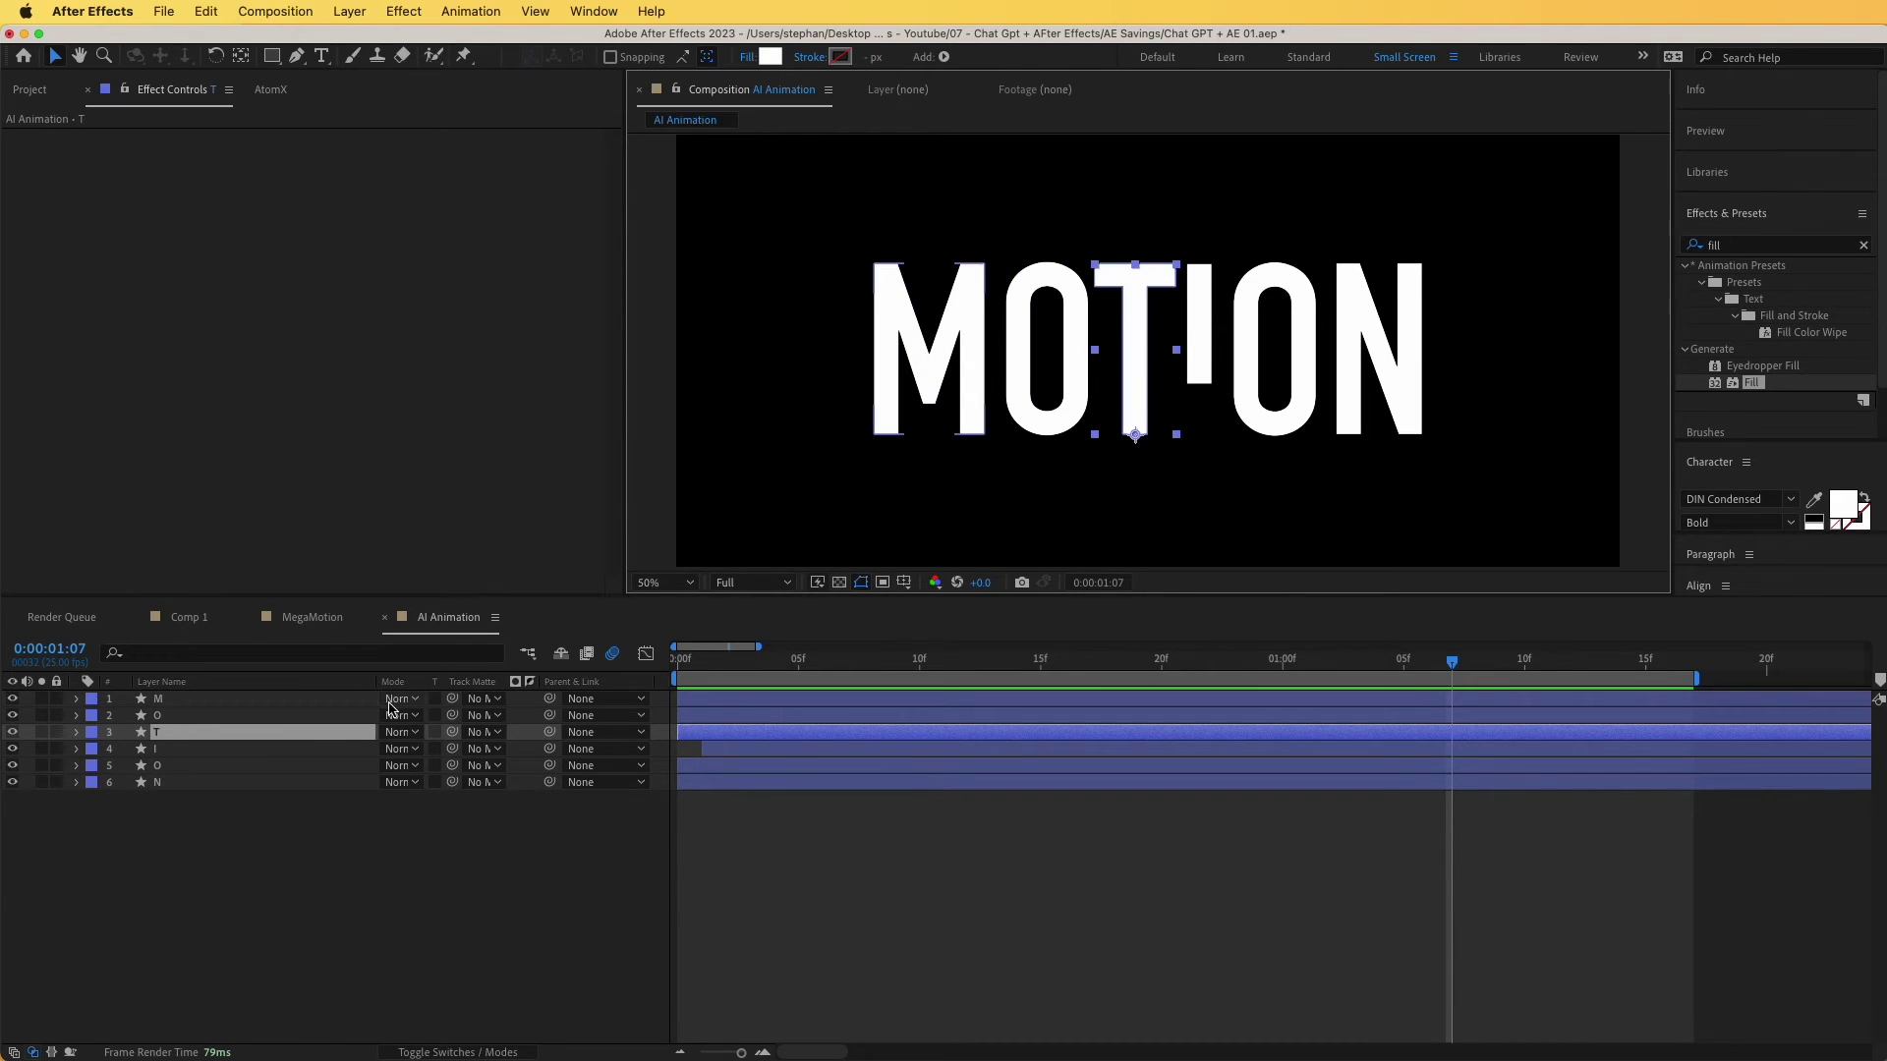
pyautogui.press('s')
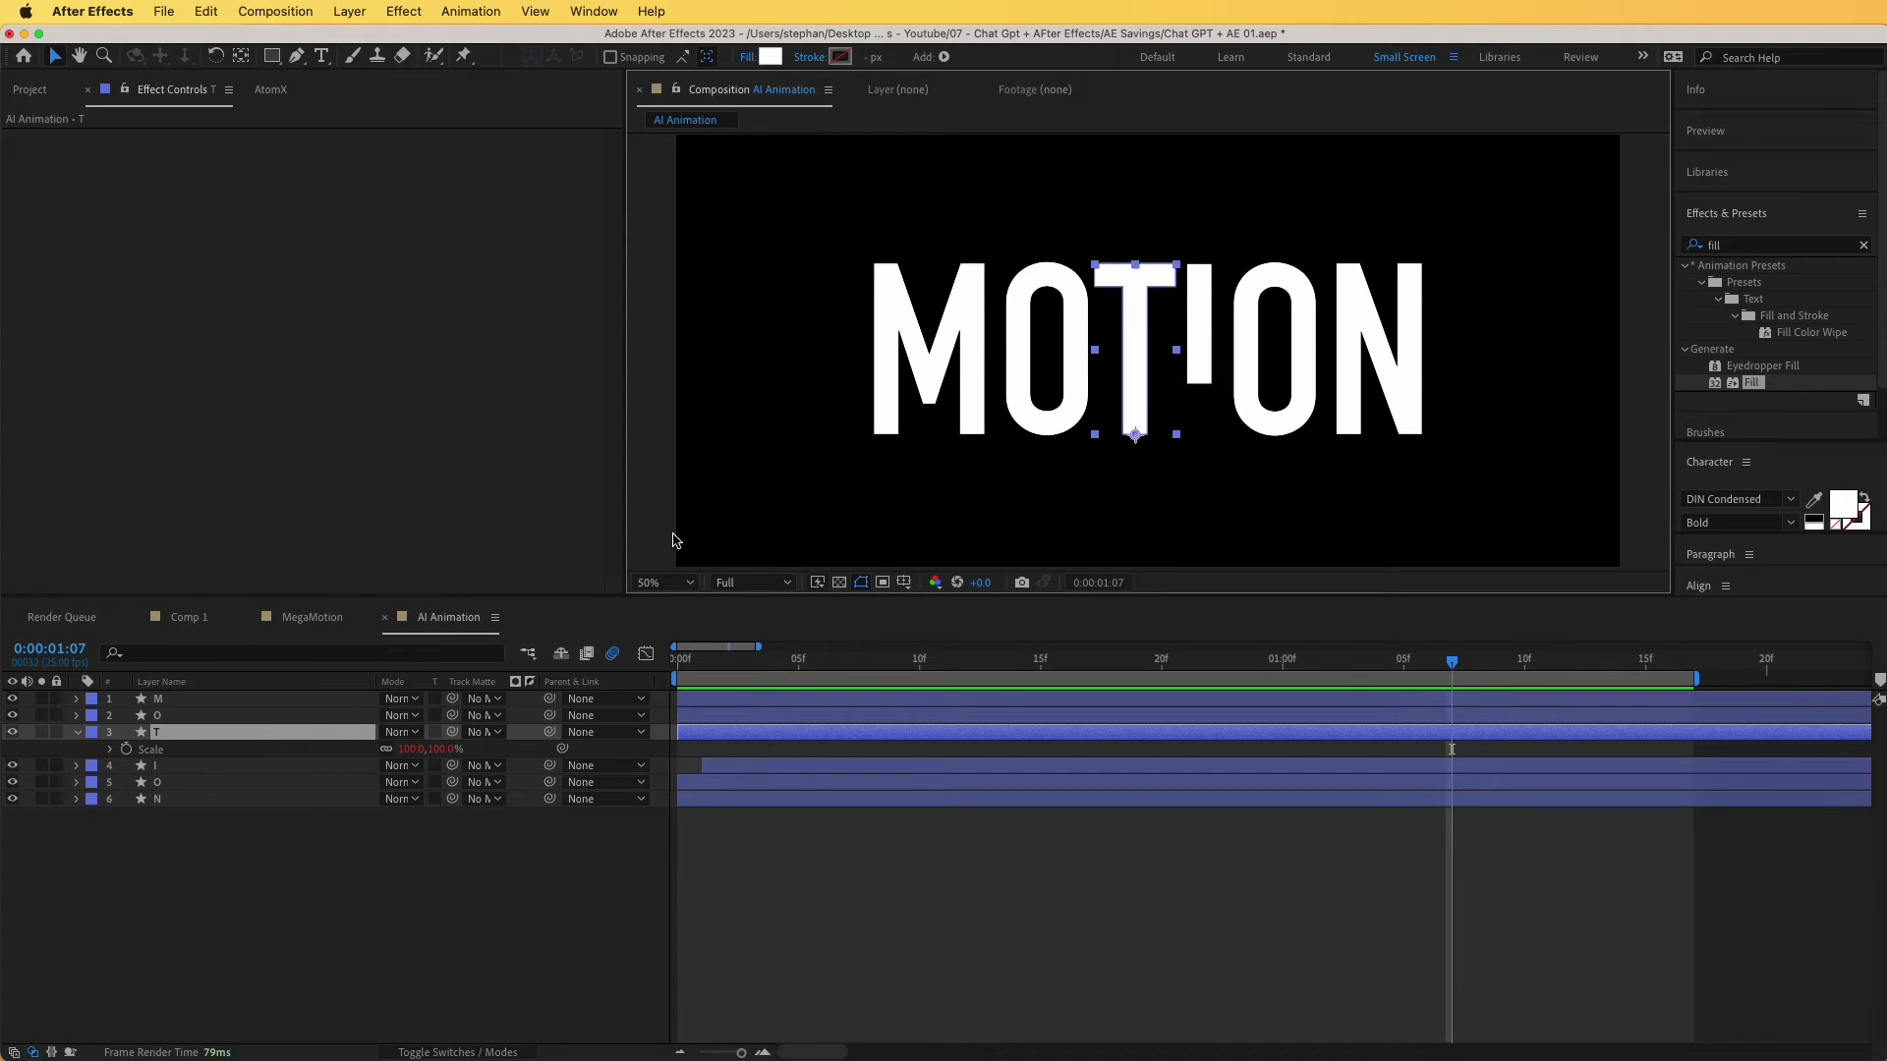
pyautogui.keyDown('alt'); pyautogui.click(125, 749); pyautogui.keyUp('alt')
pyautogui.write('startScale = [100,0];')
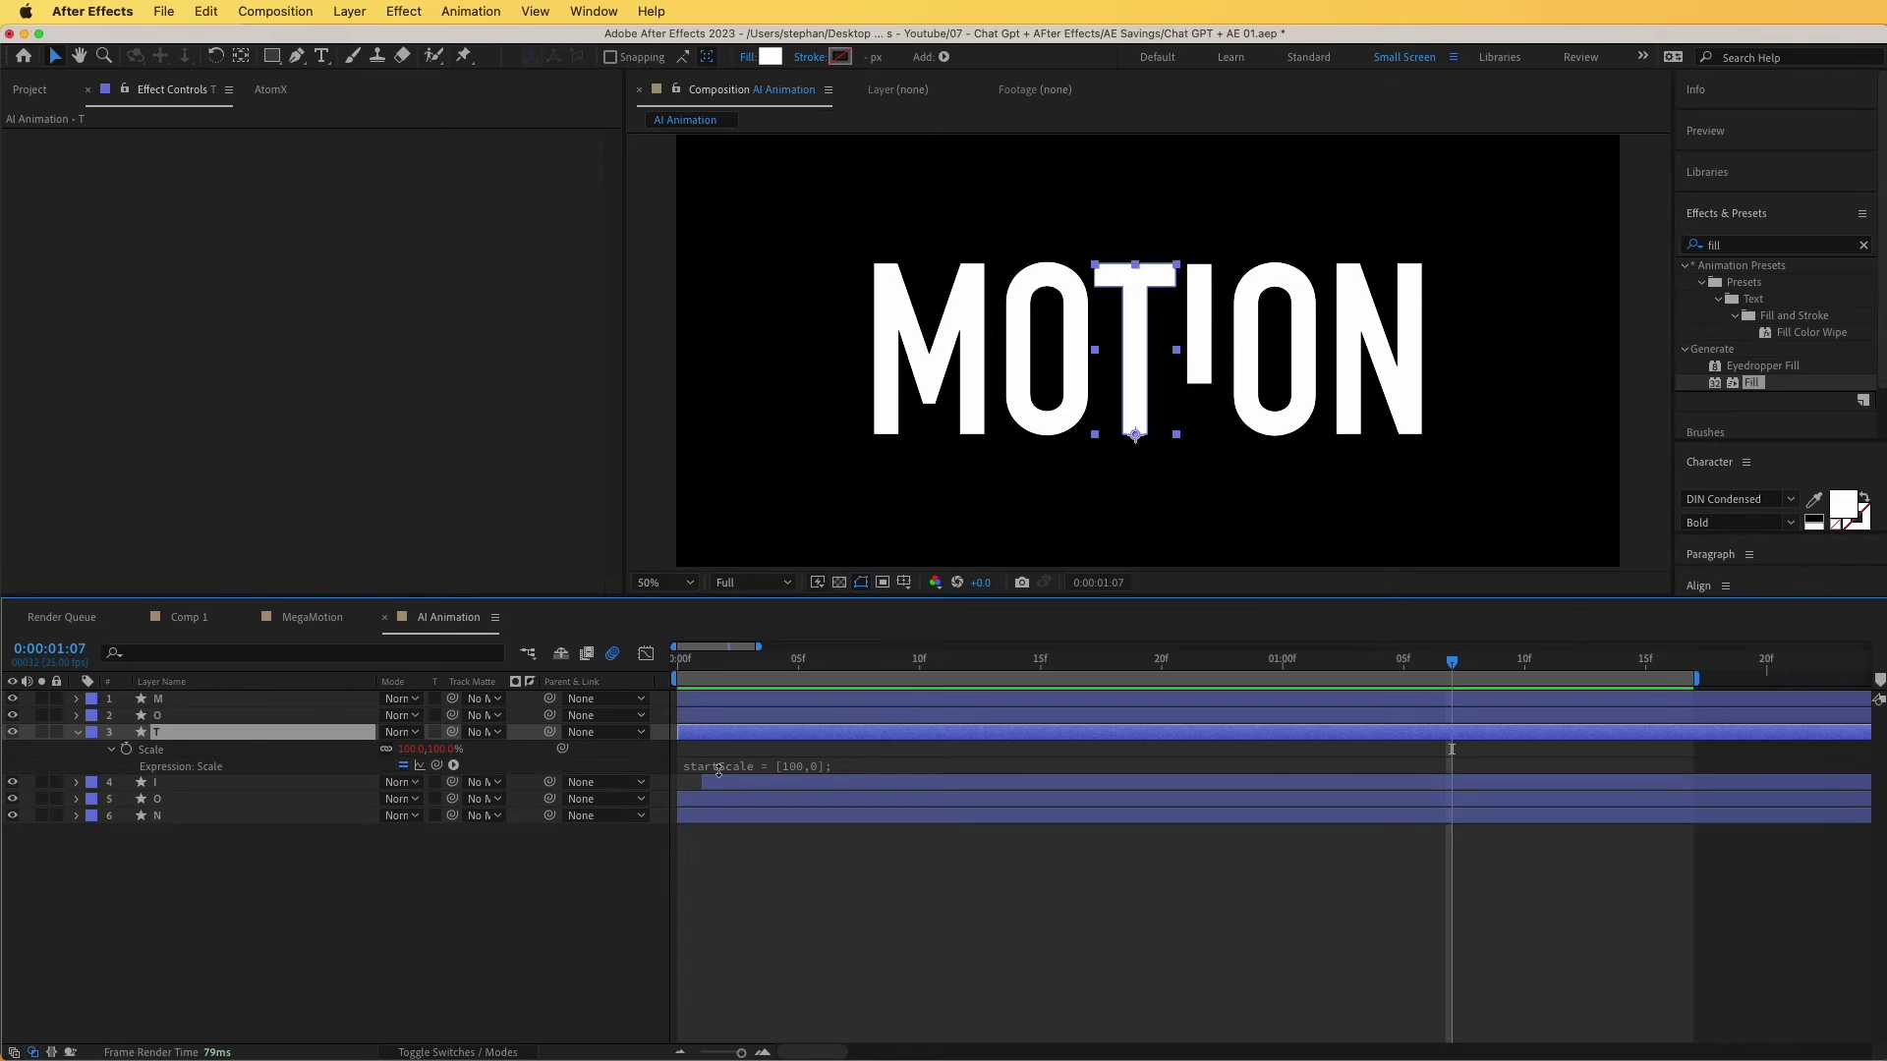
pyautogui.click(786, 769)
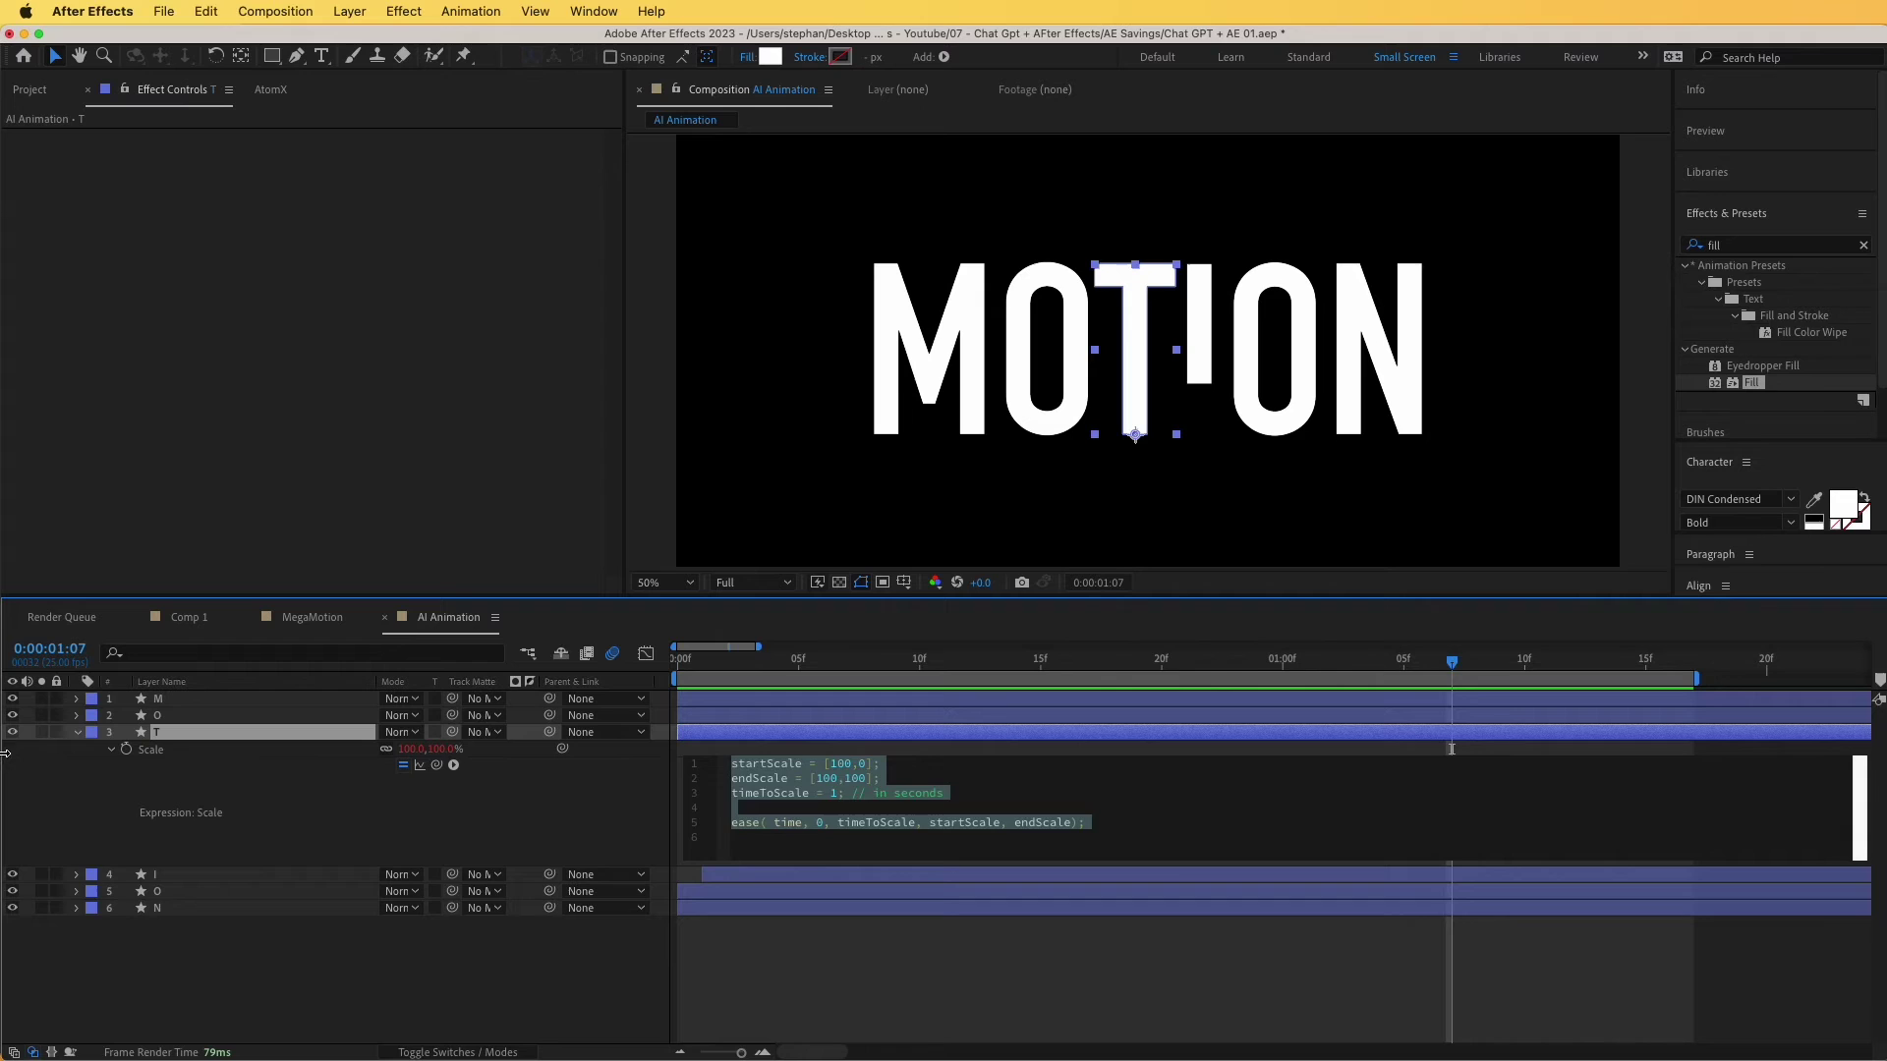
pyautogui.click(76, 734)
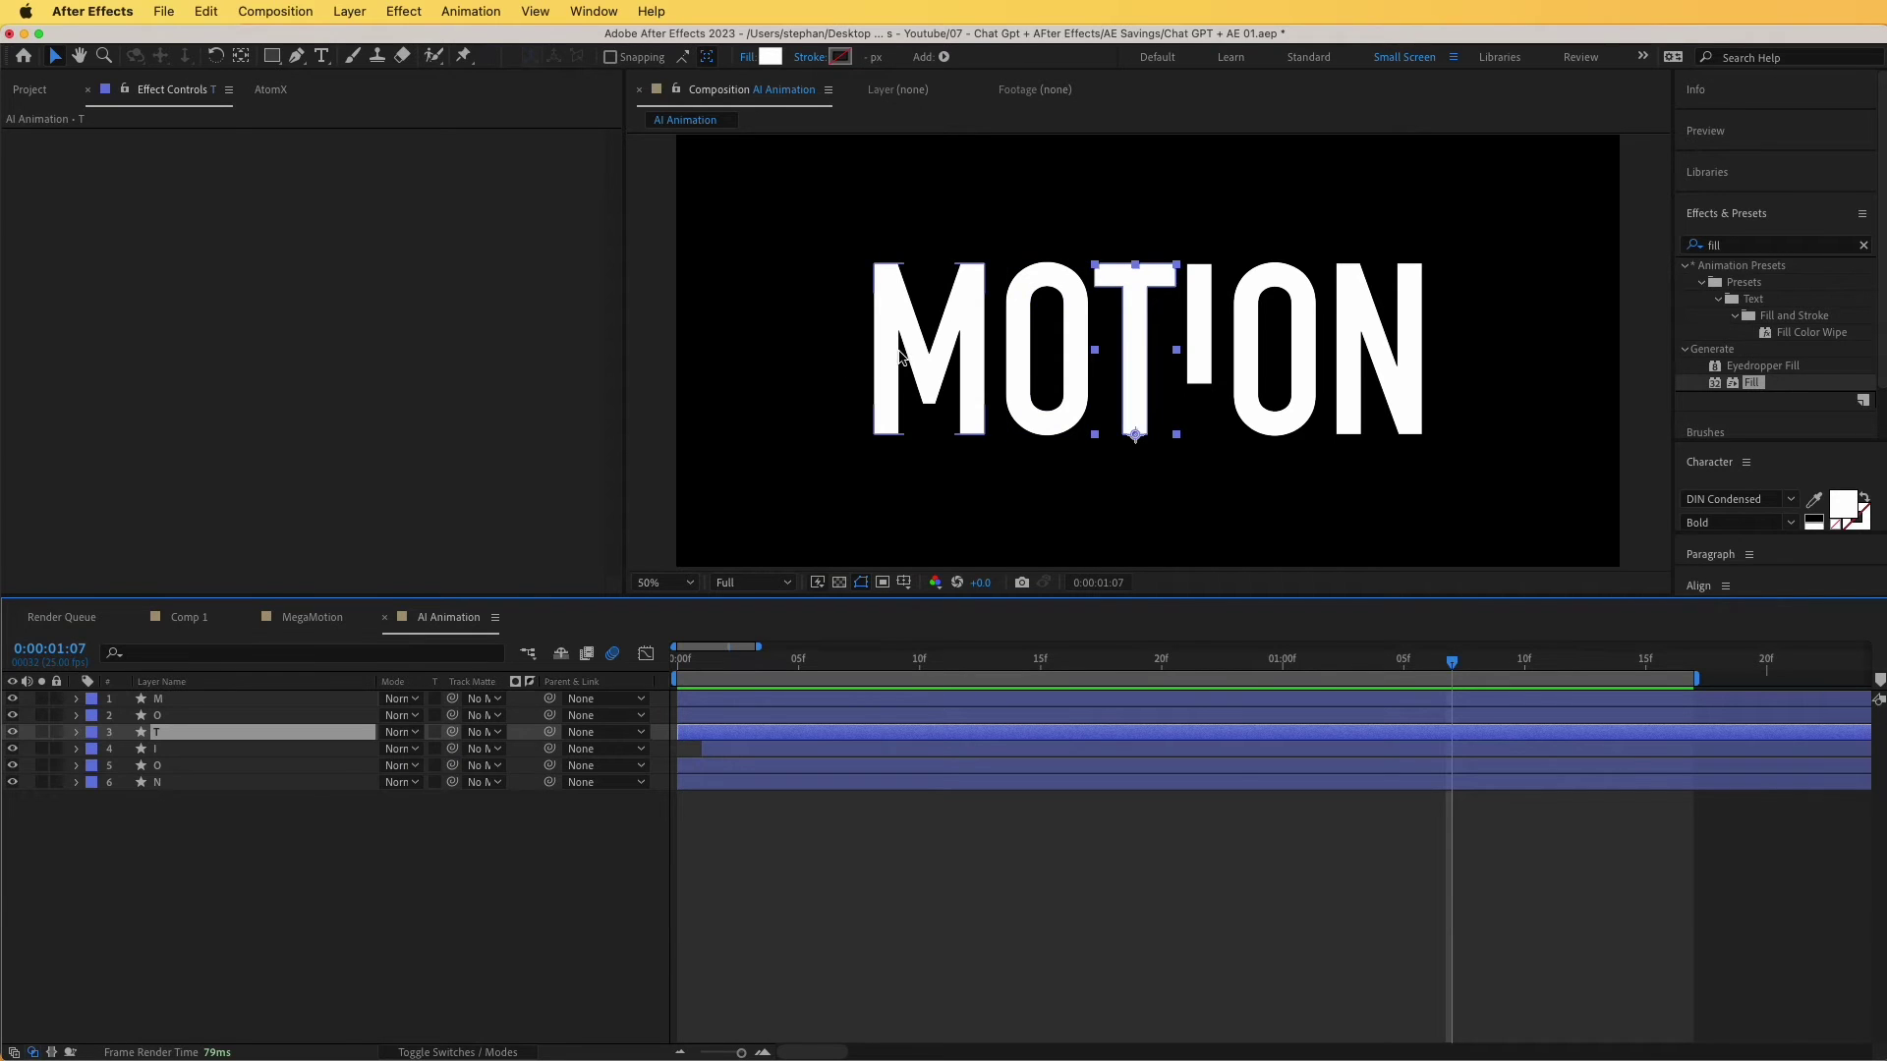
# Apply the copied ease Scale expression with startScale [100,0] and endScale [100,100] to the M layer and preview the animation.
pyautogui.click(929, 353)
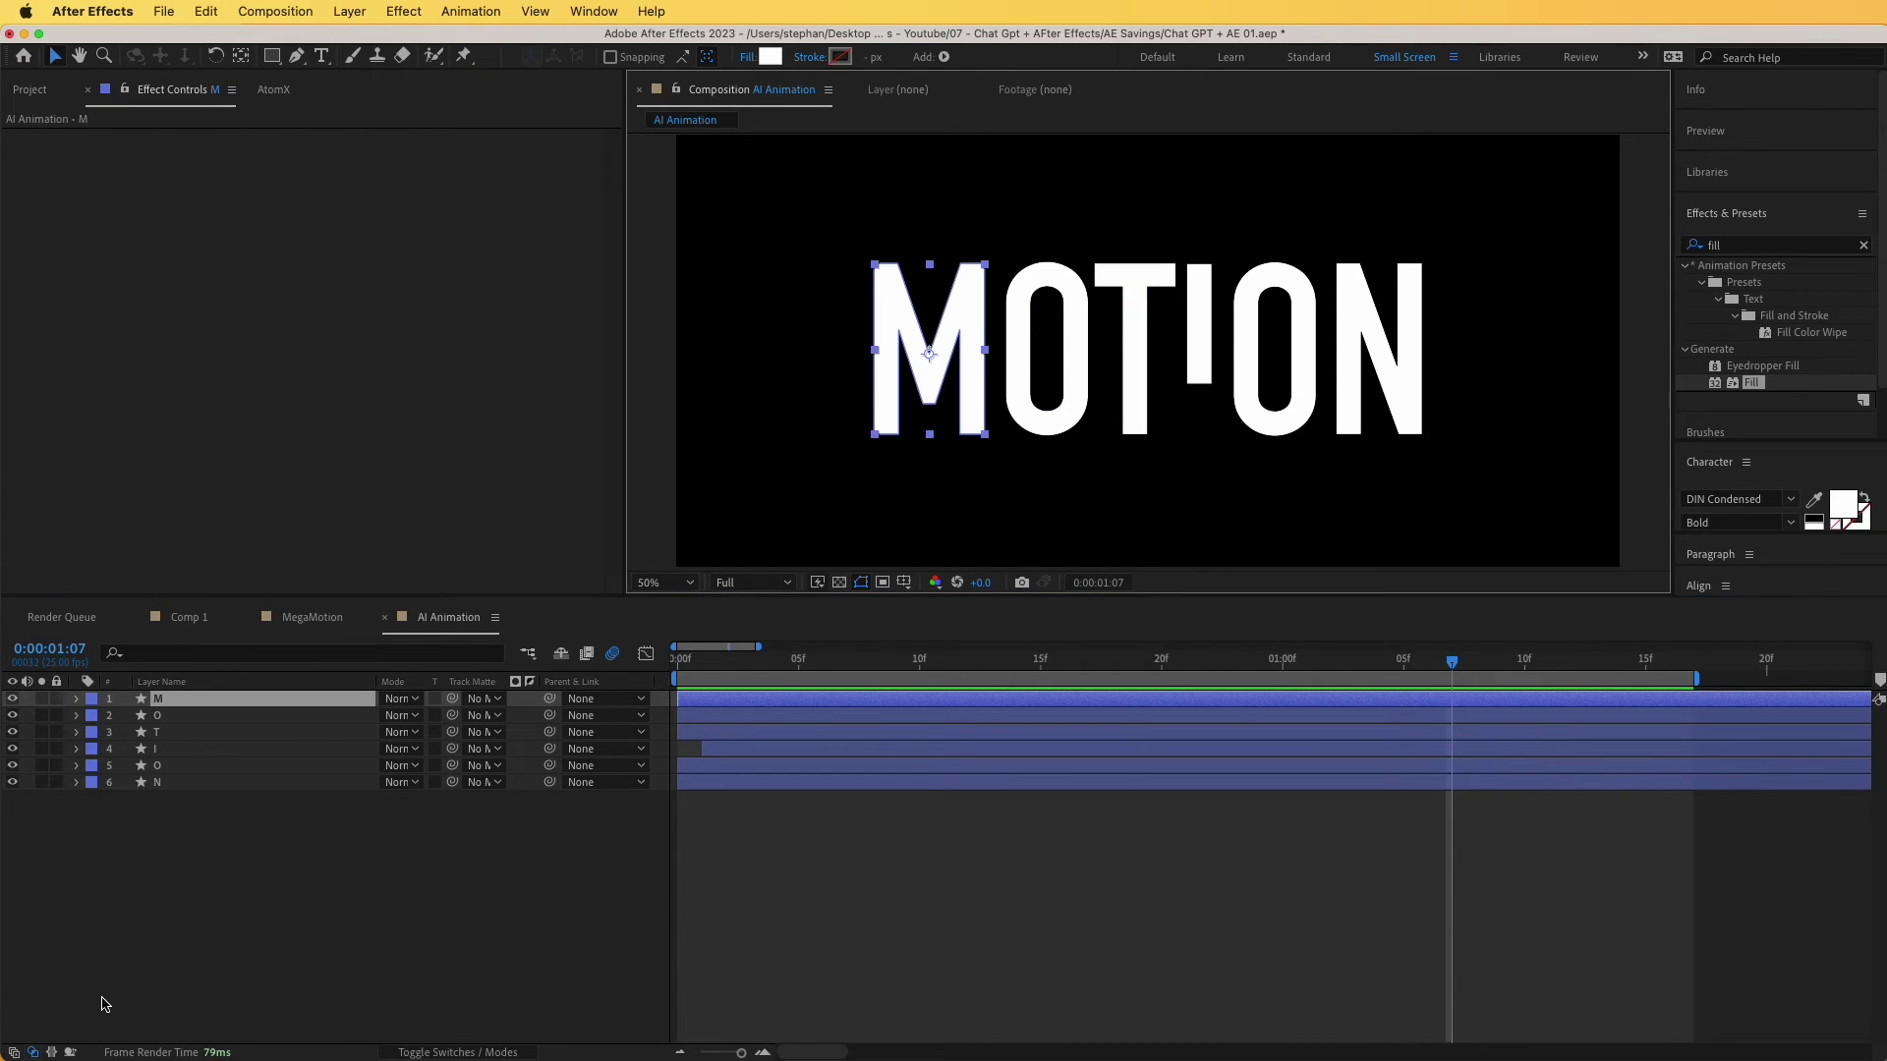
pyautogui.press('s')
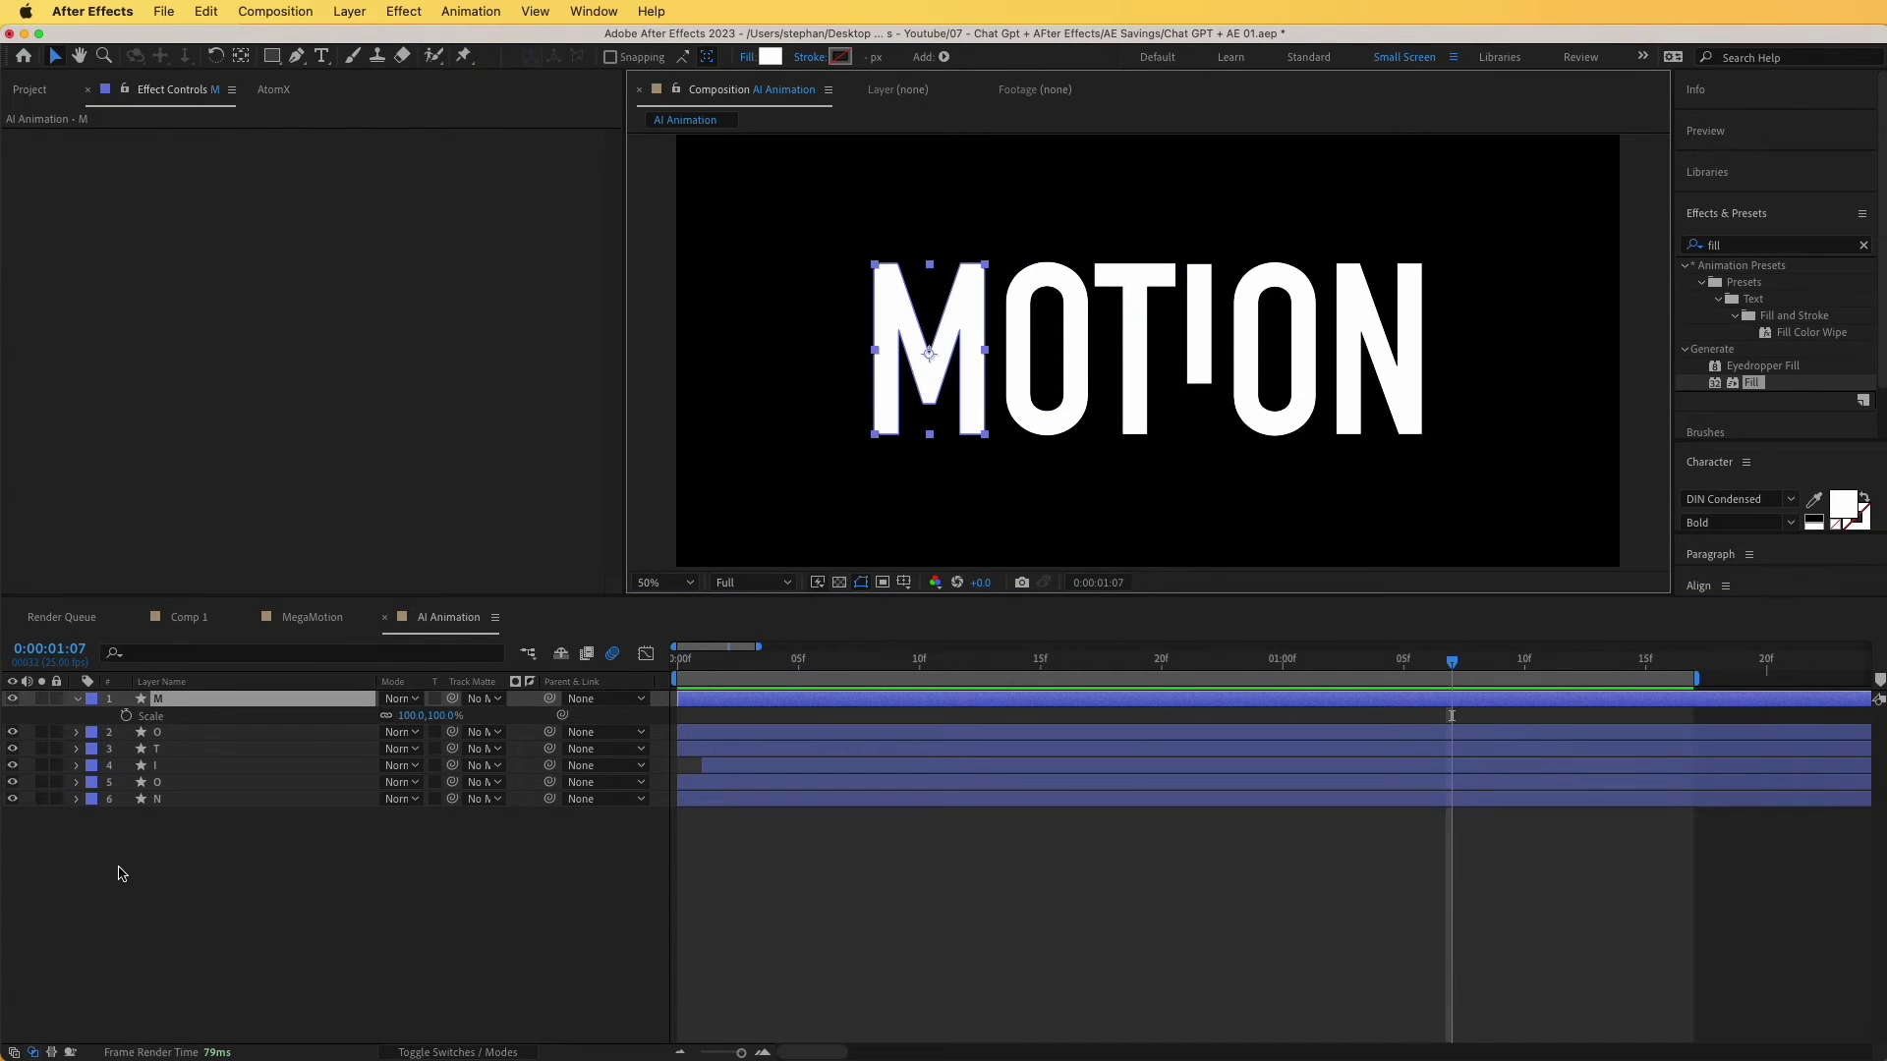
pyautogui.keyDown('alt'); pyautogui.click(127, 720); pyautogui.keyUp('alt')
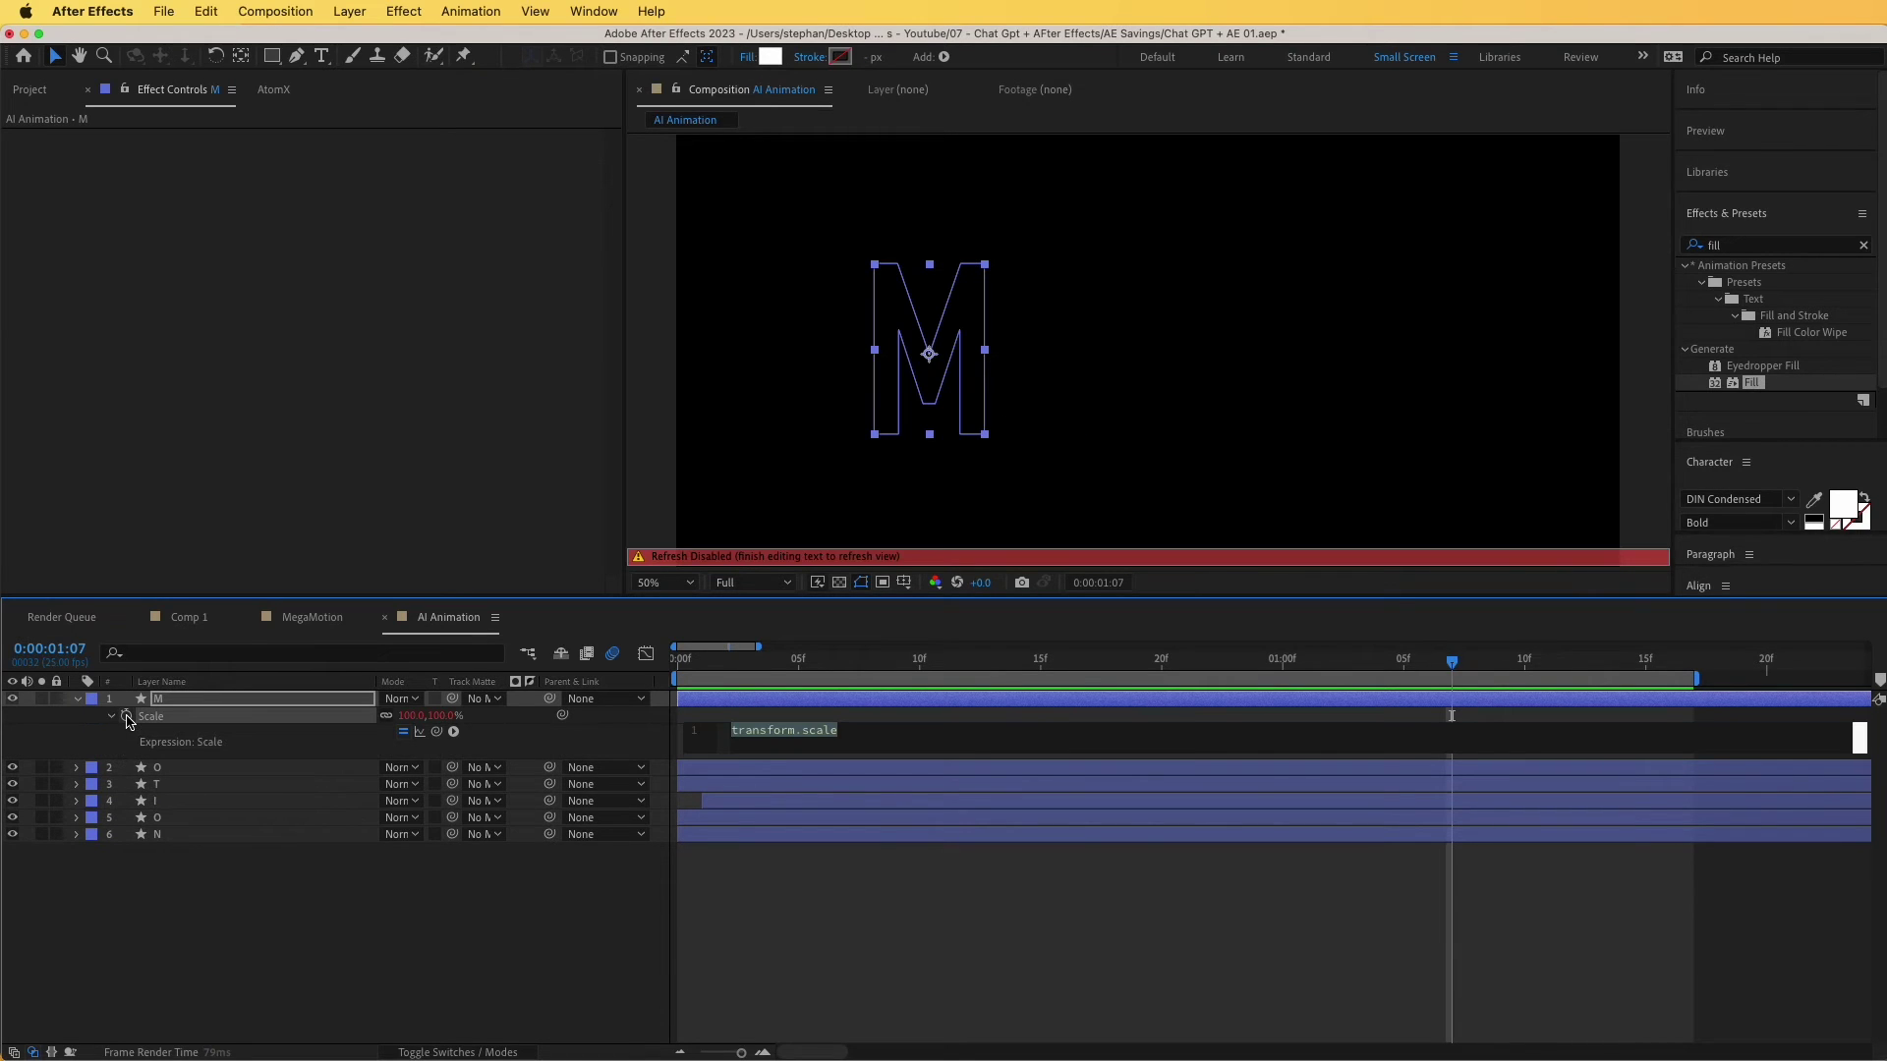
pyautogui.write('ease( time, 0, timeToScale, startScale, endScale);')
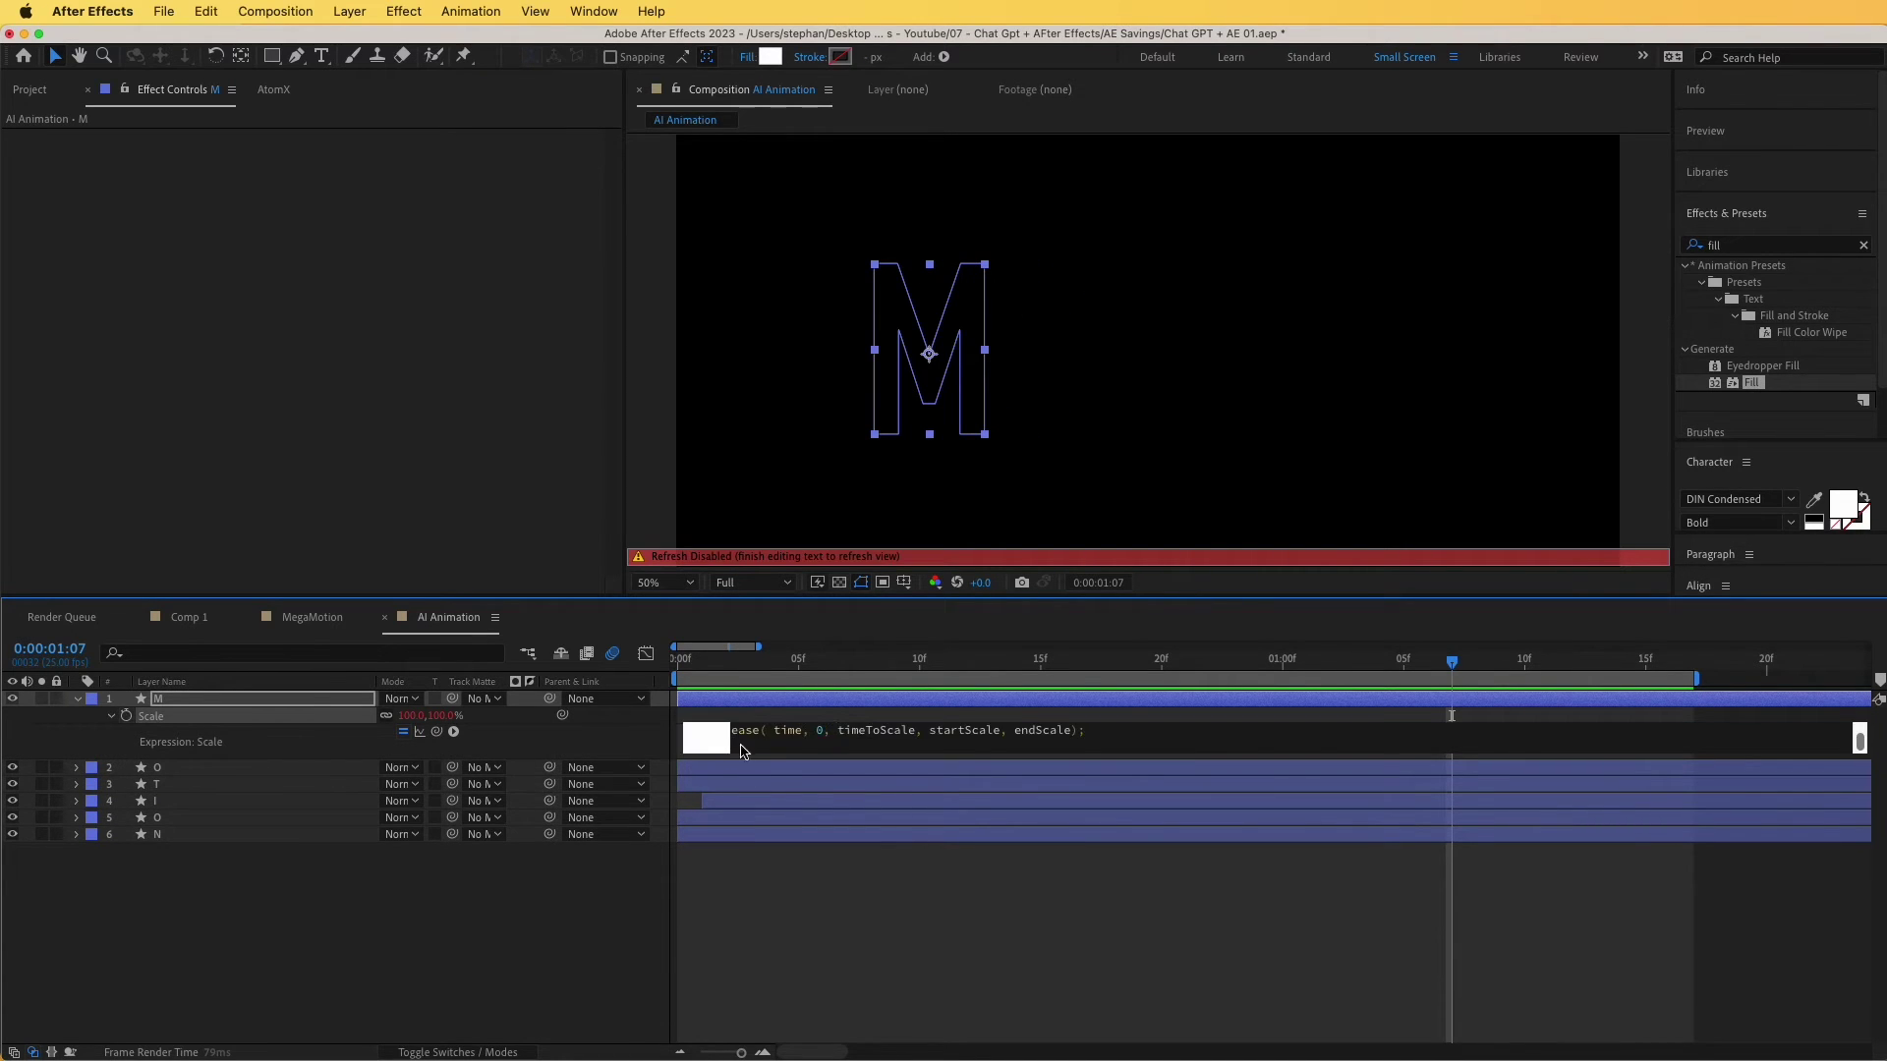
pyautogui.click(502, 903)
pyautogui.press('space')
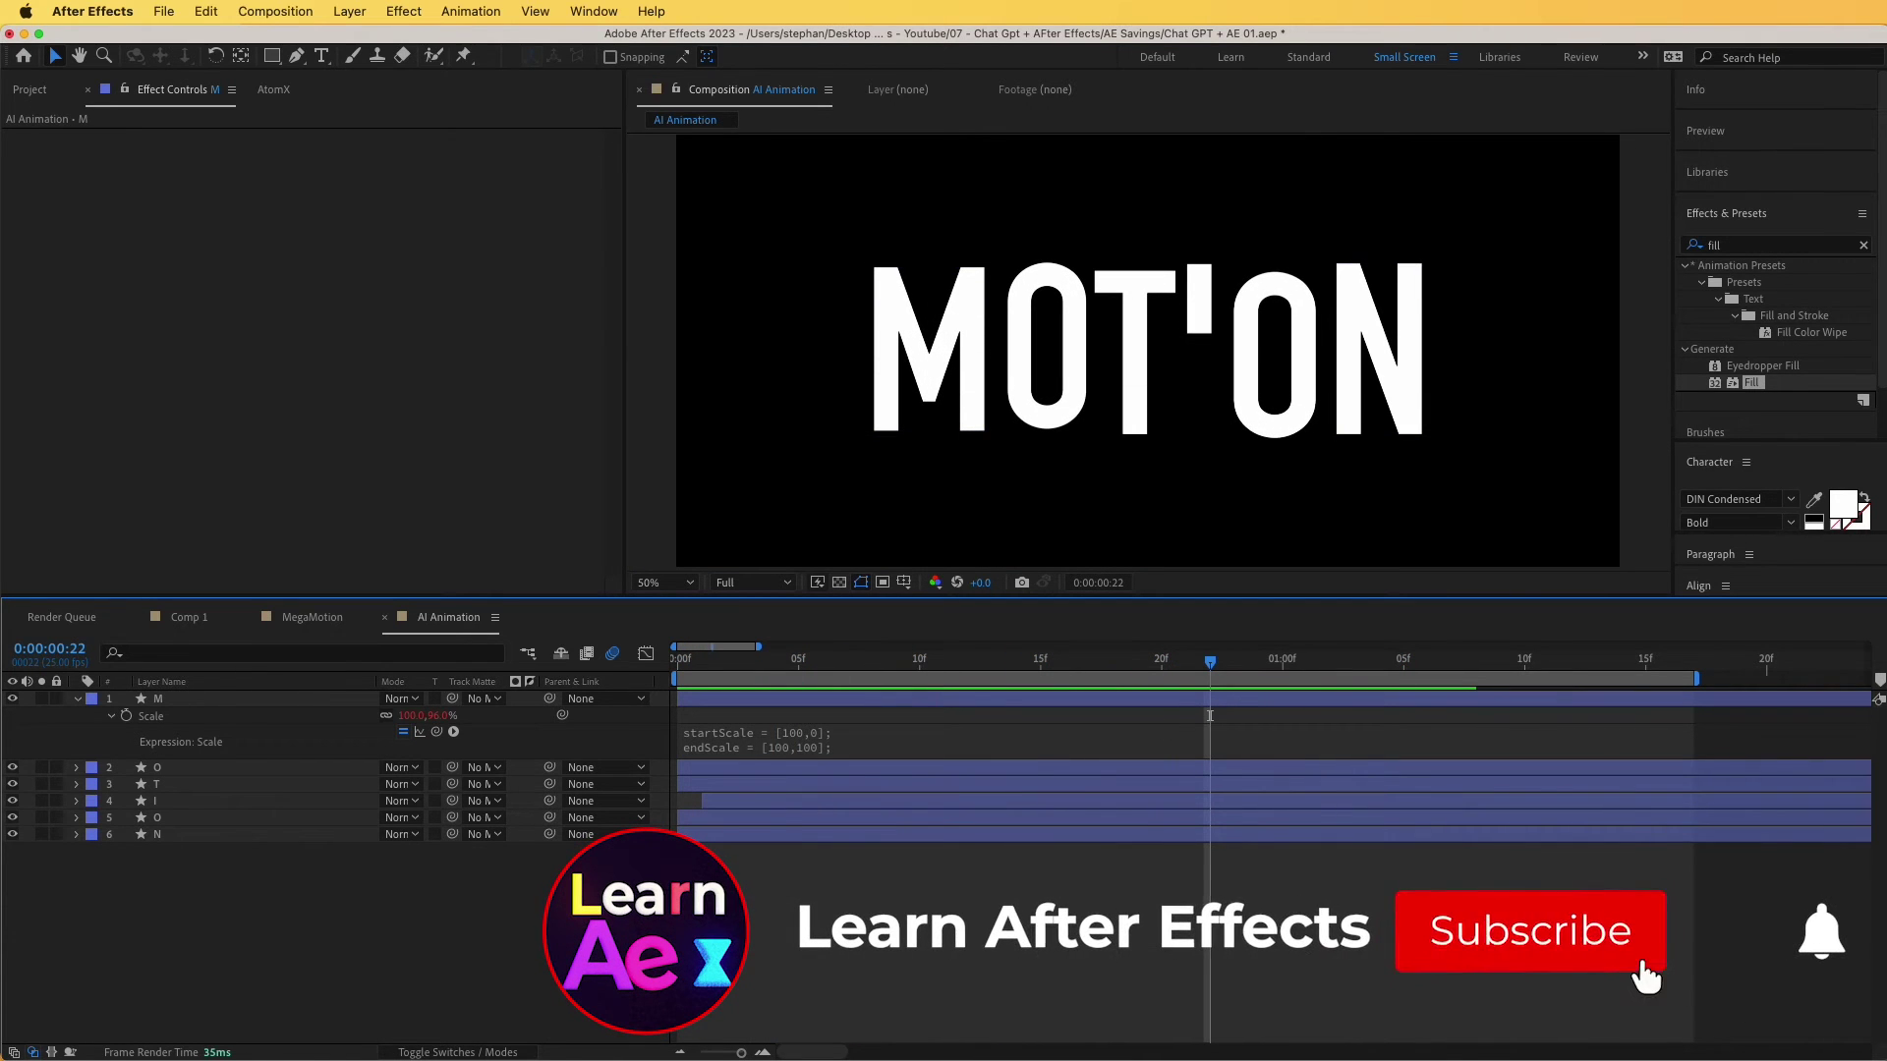
pyautogui.moveTo(1240, 672); pyautogui.dragTo(1351, 676)
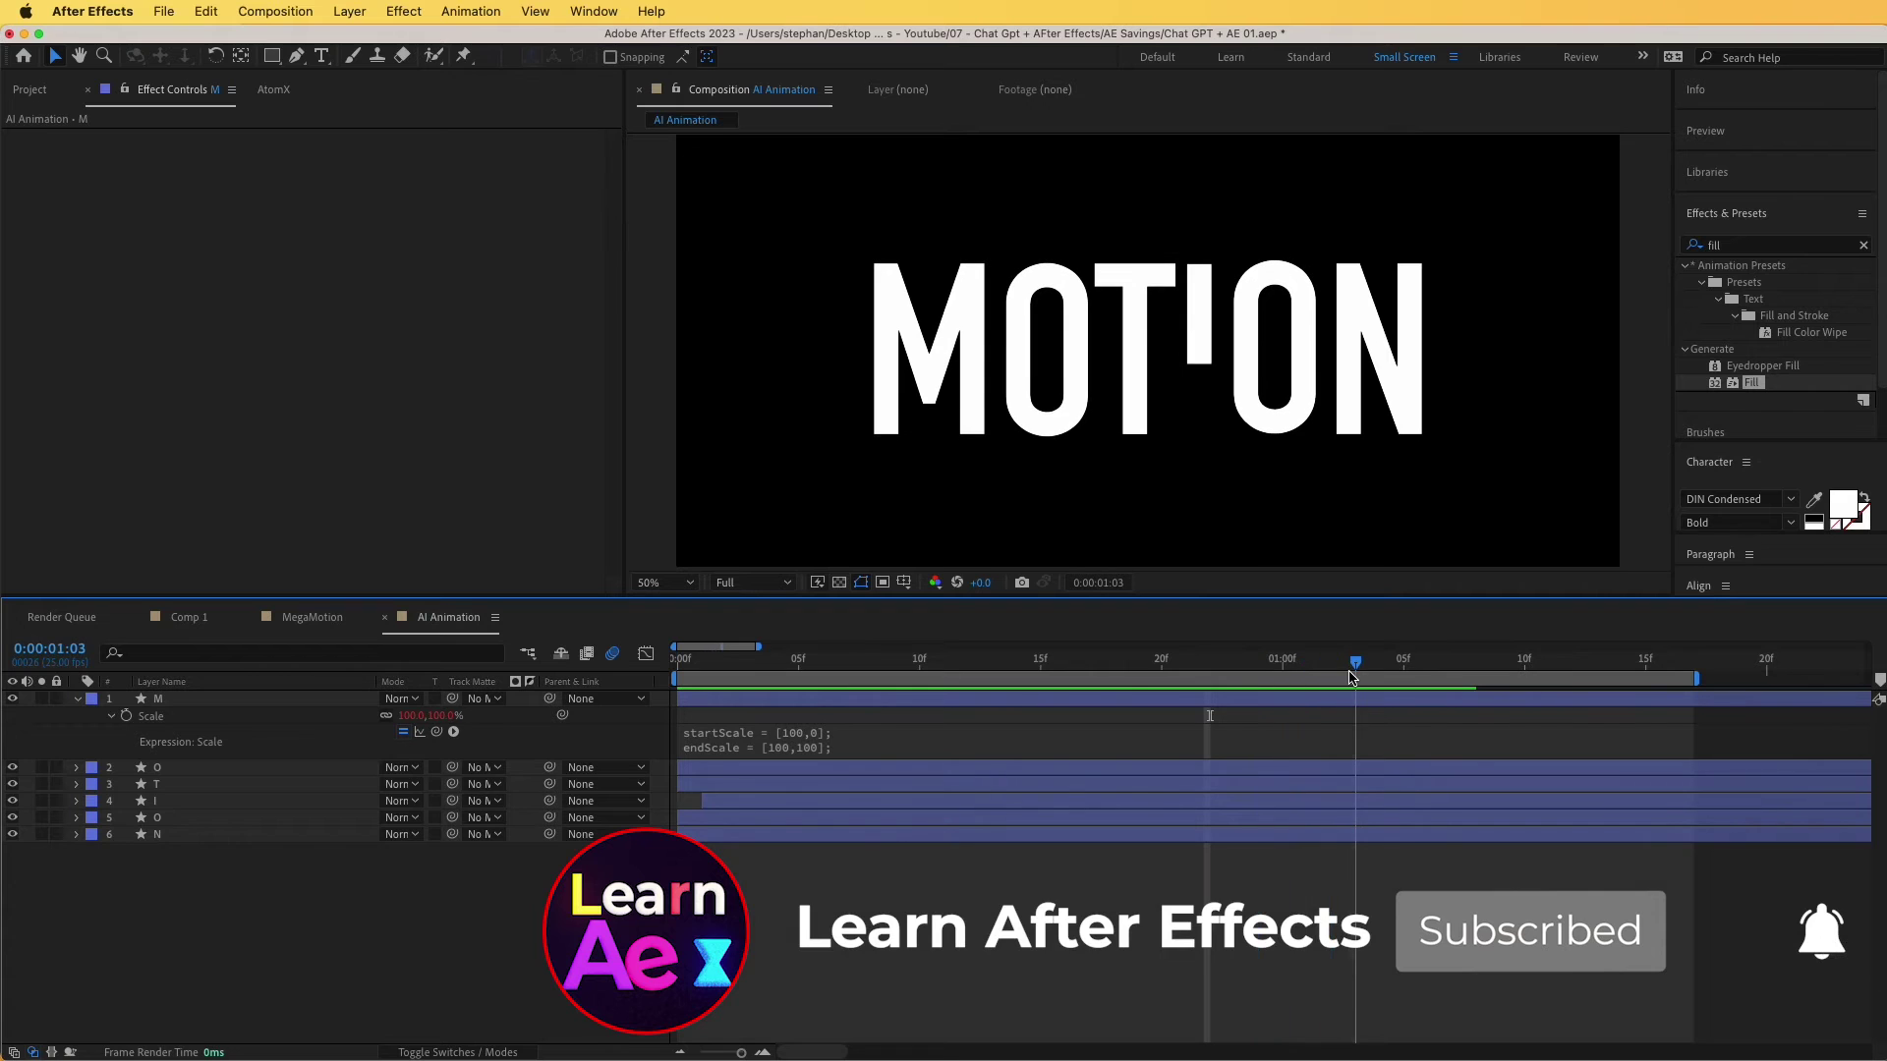
# Move the M layer's anchor point to the top centre of the letter.
pyautogui.click(970, 372)
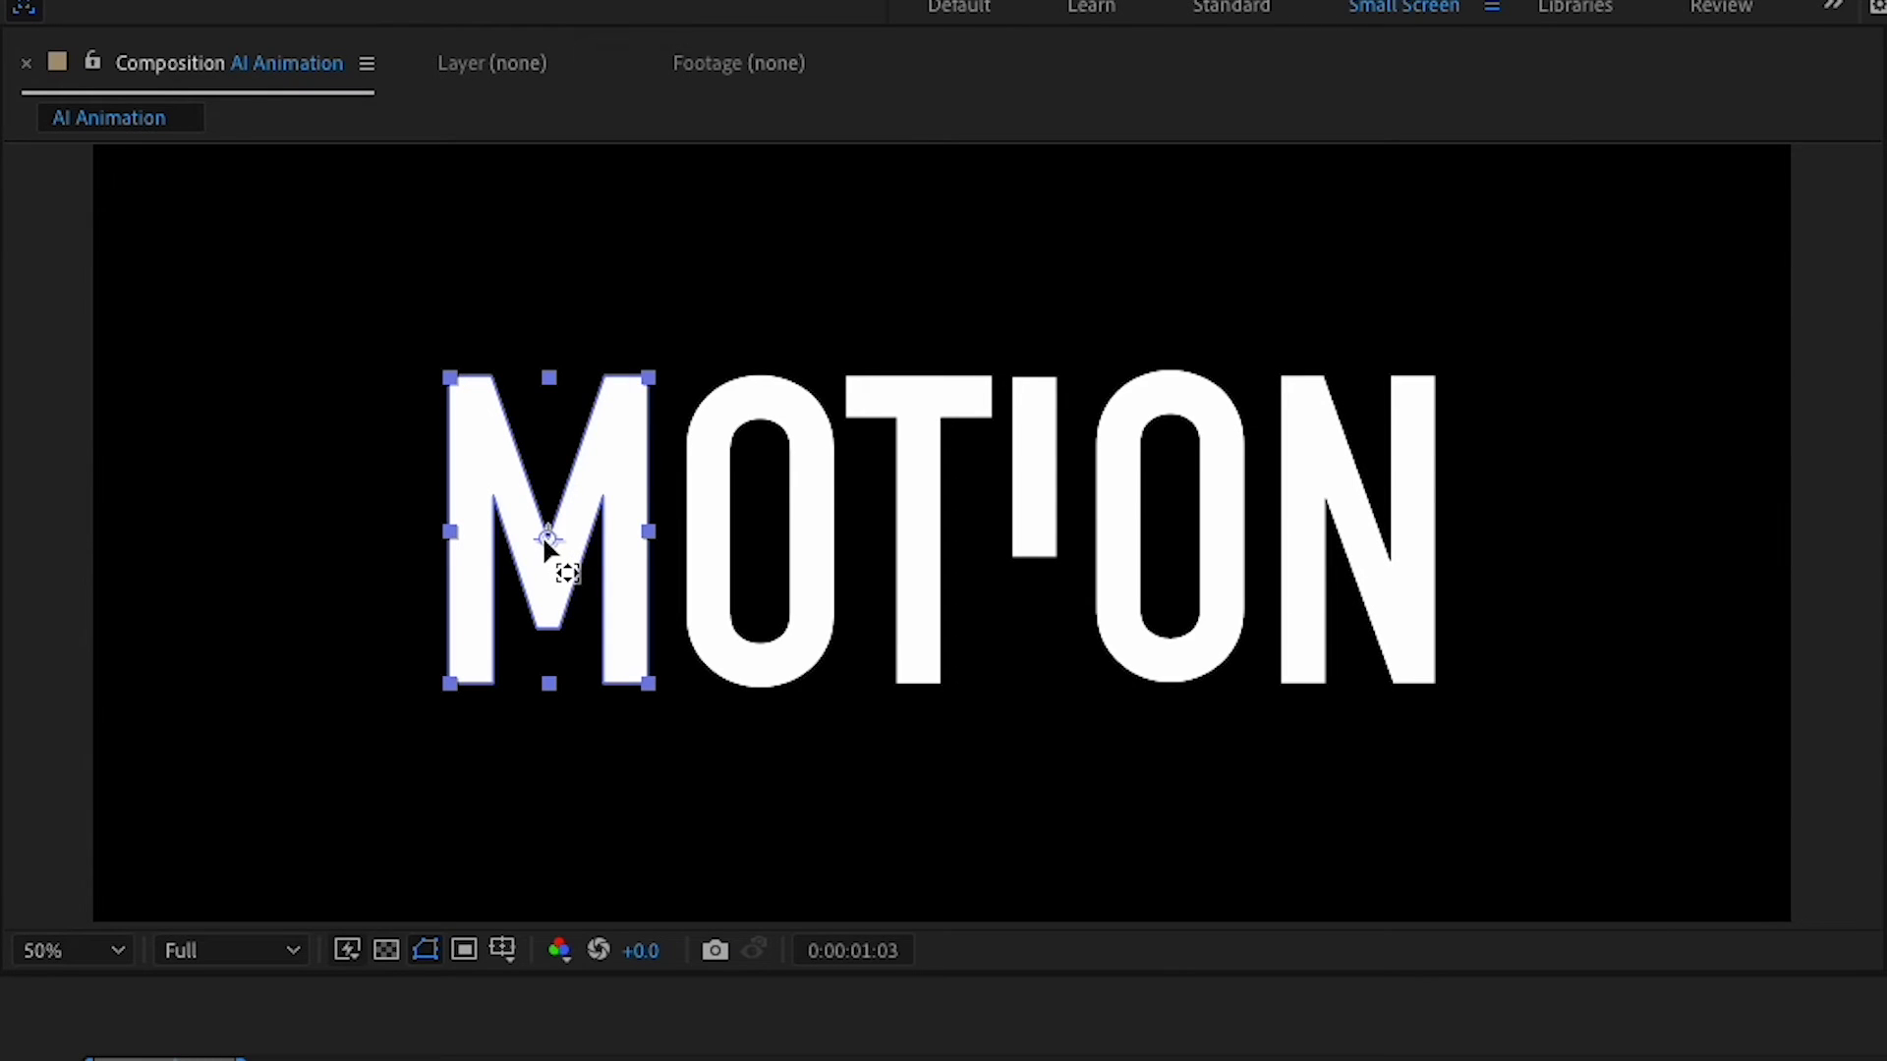
pyautogui.moveTo(548, 539); pyautogui.dragTo(572, 367)
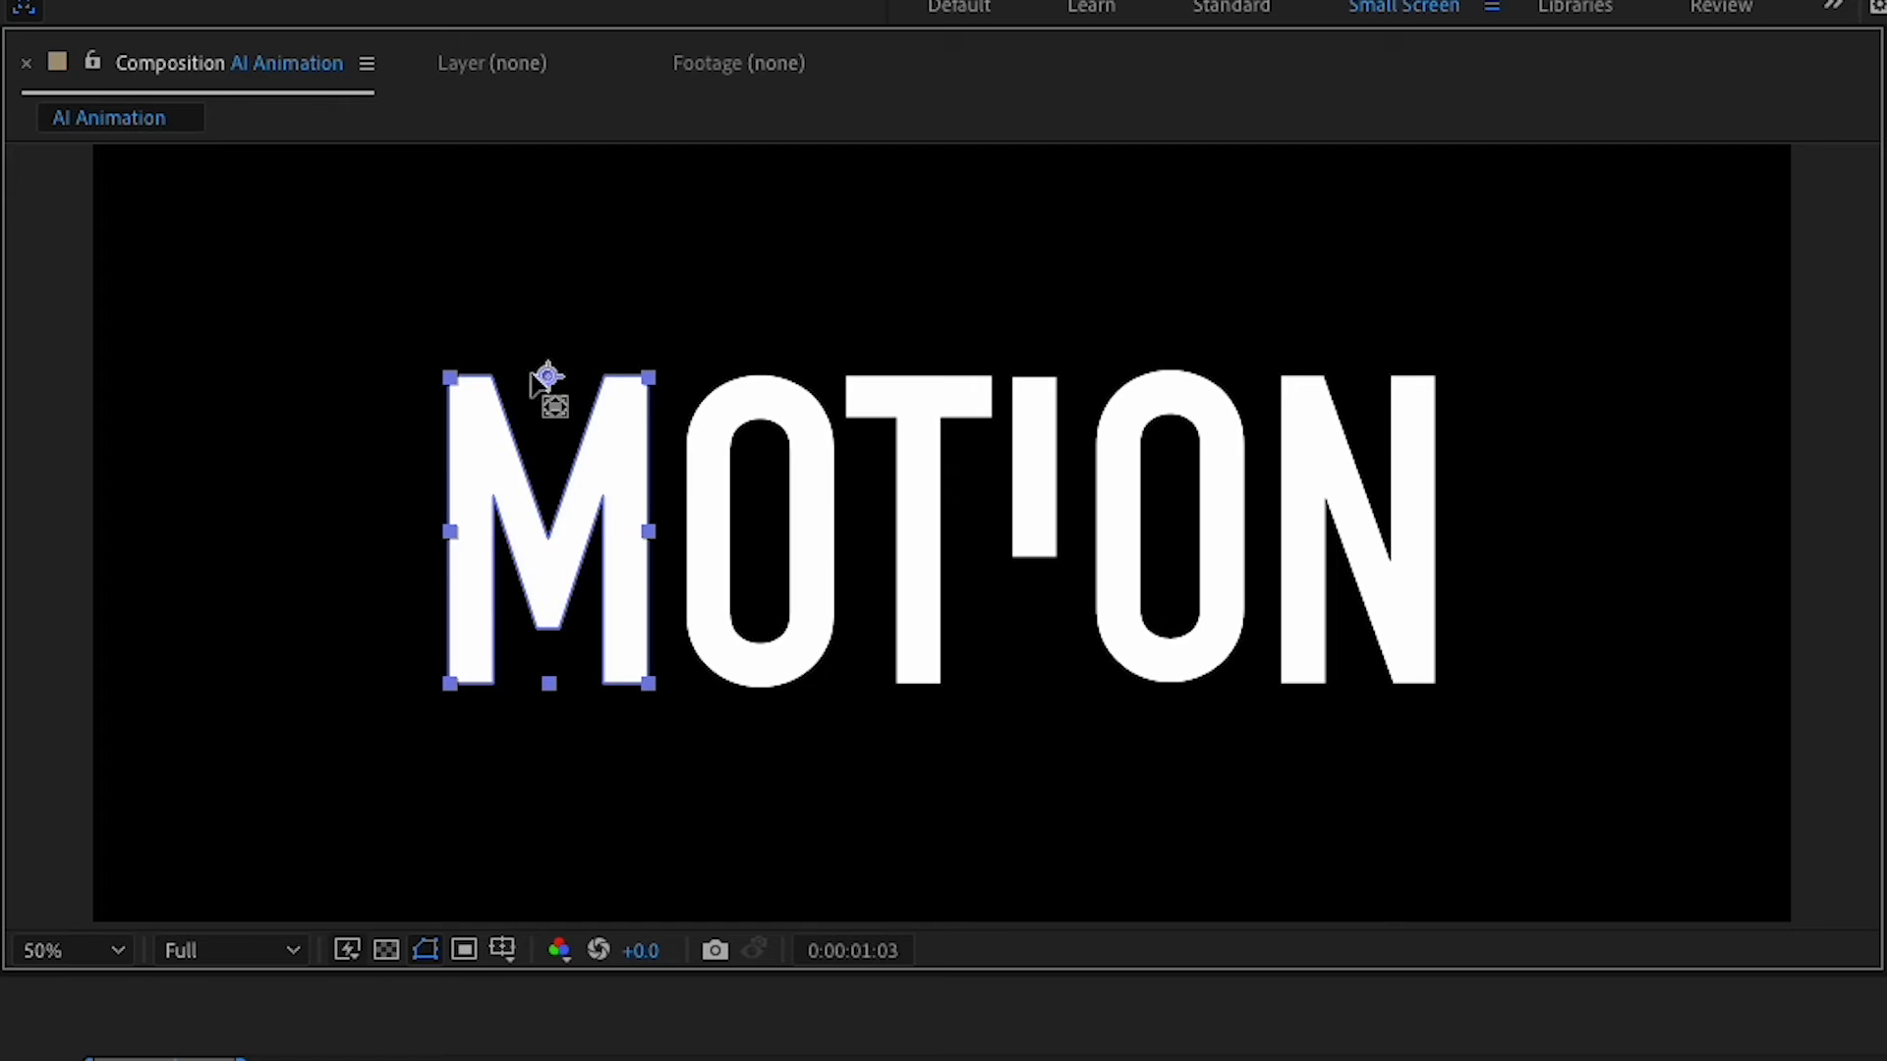
# Ask ChatGPT for an expression moving an object right to left by 500 over 1 second, ending in its original position.
pyautogui.click(943, 1022)
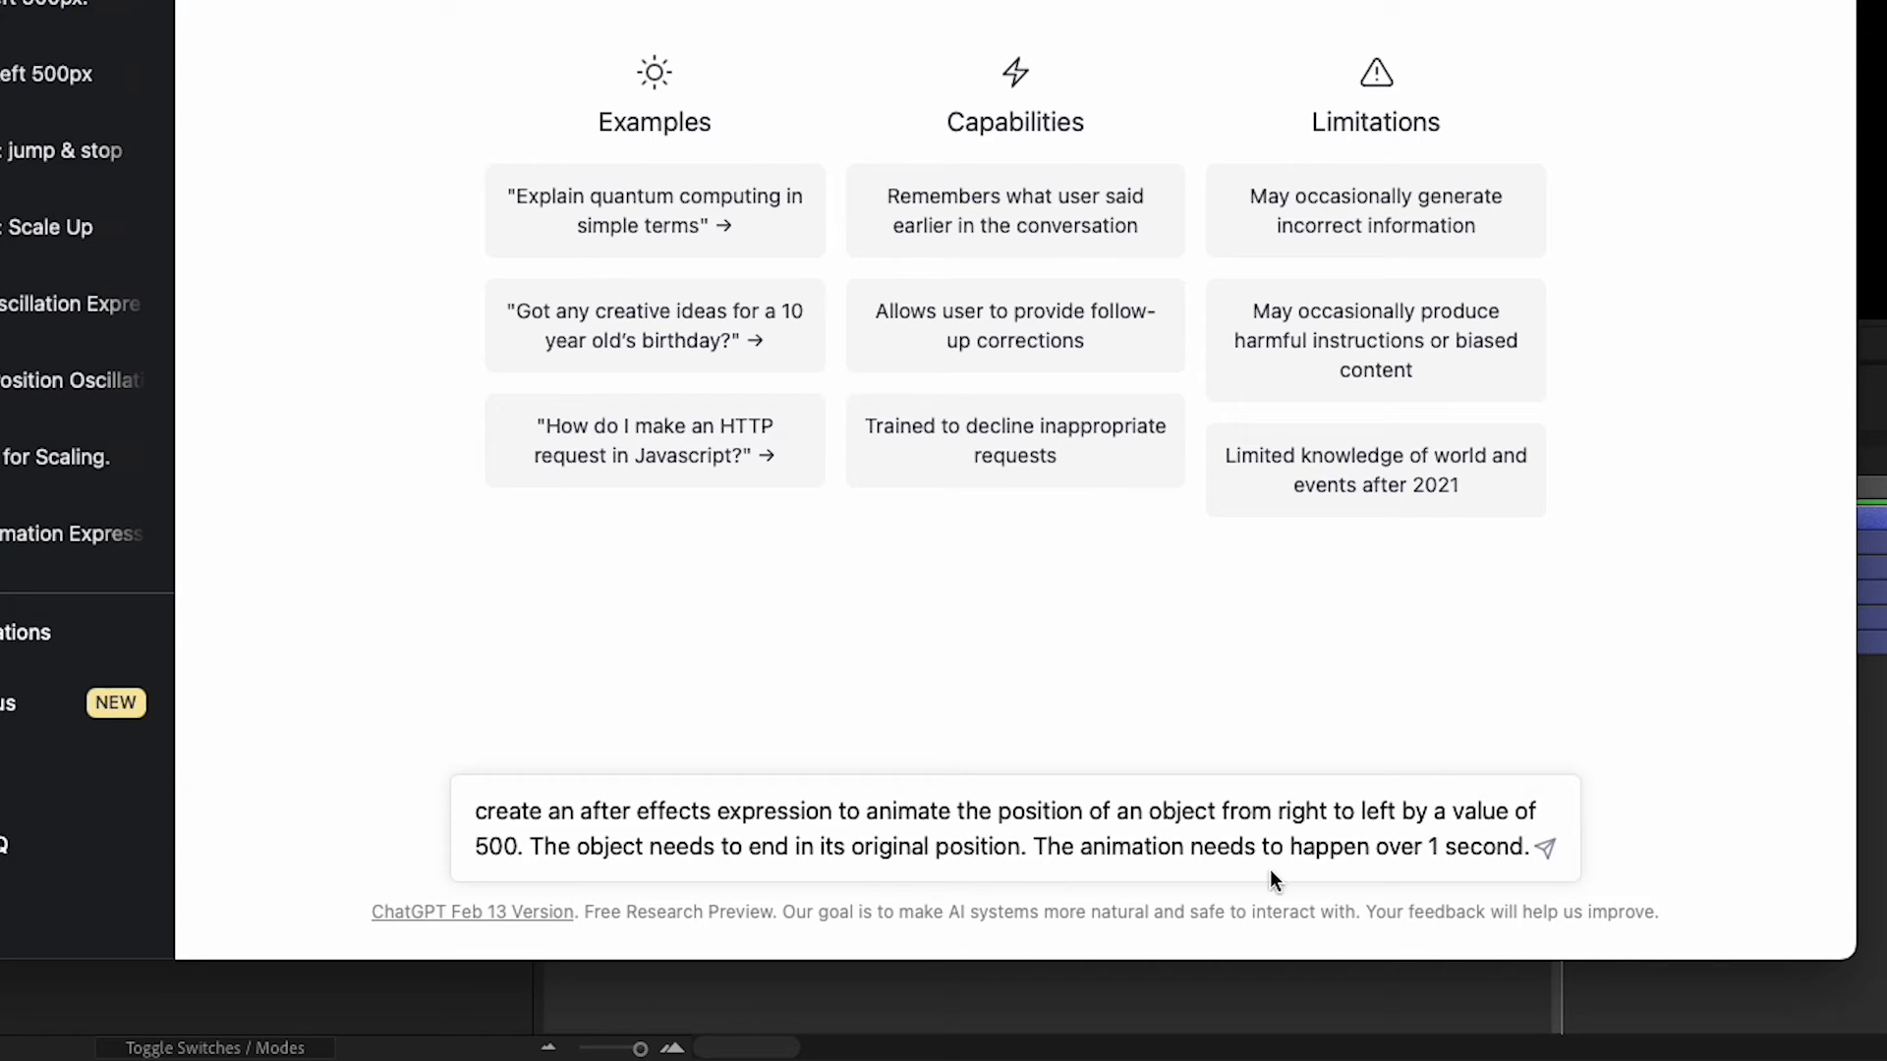
pyautogui.press('Return')
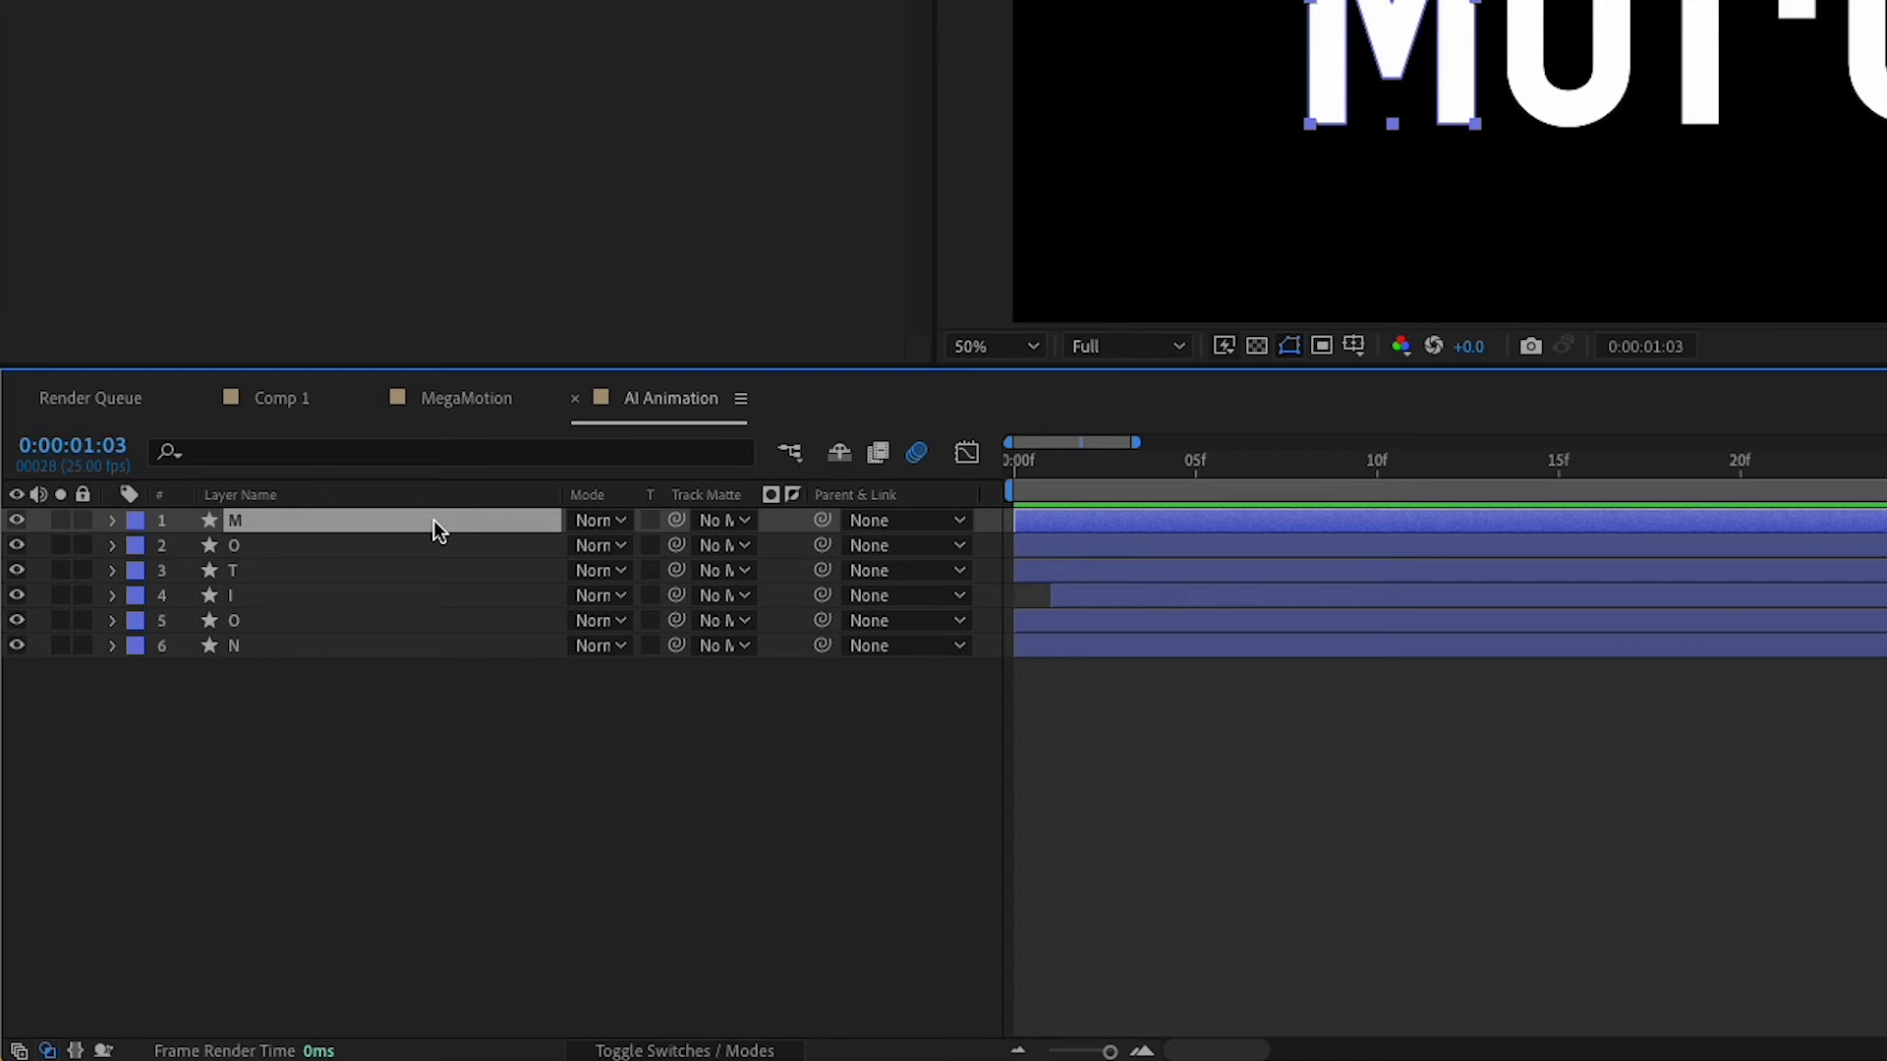
# Apply ChatGPT's right-to-left expression, with startPos at thisComp.width + 500, to the M layer's Position and scrub through the animation.
pyautogui.press('p')
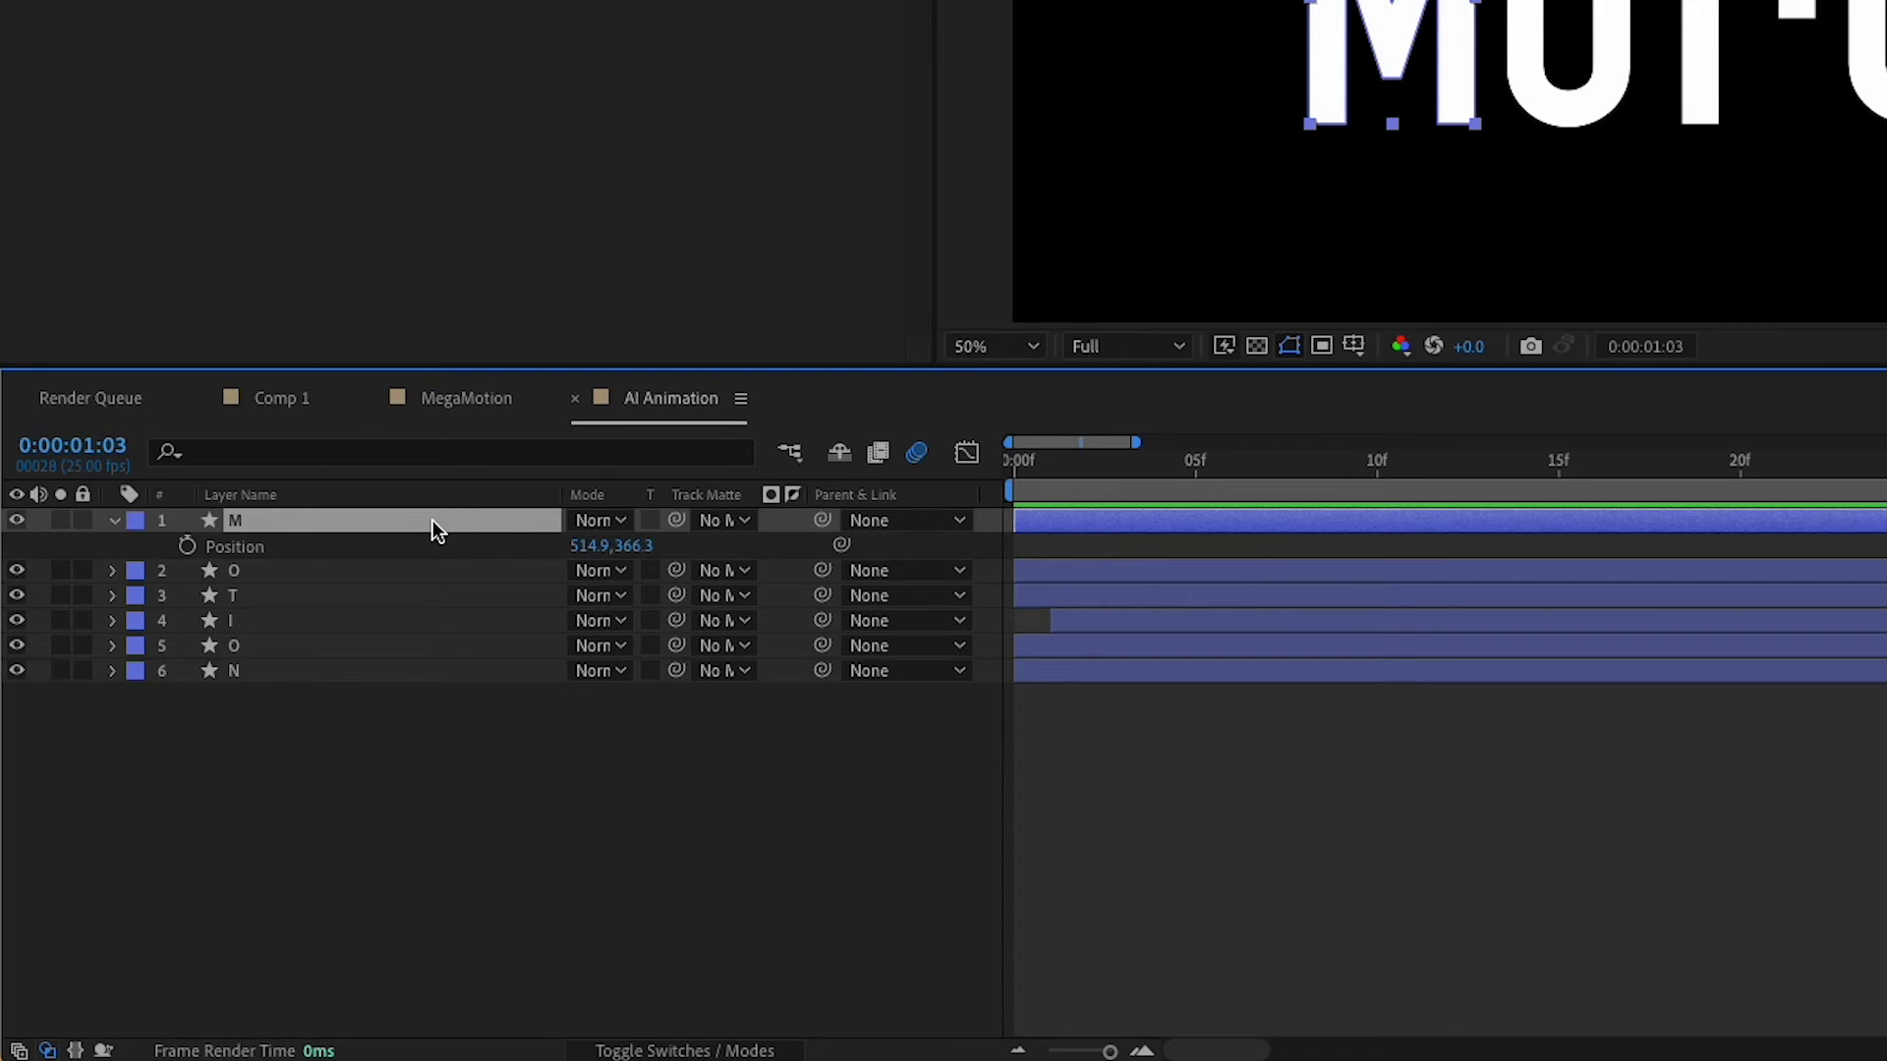
pyautogui.keyDown('alt'); pyautogui.click(187, 546); pyautogui.keyUp('alt')
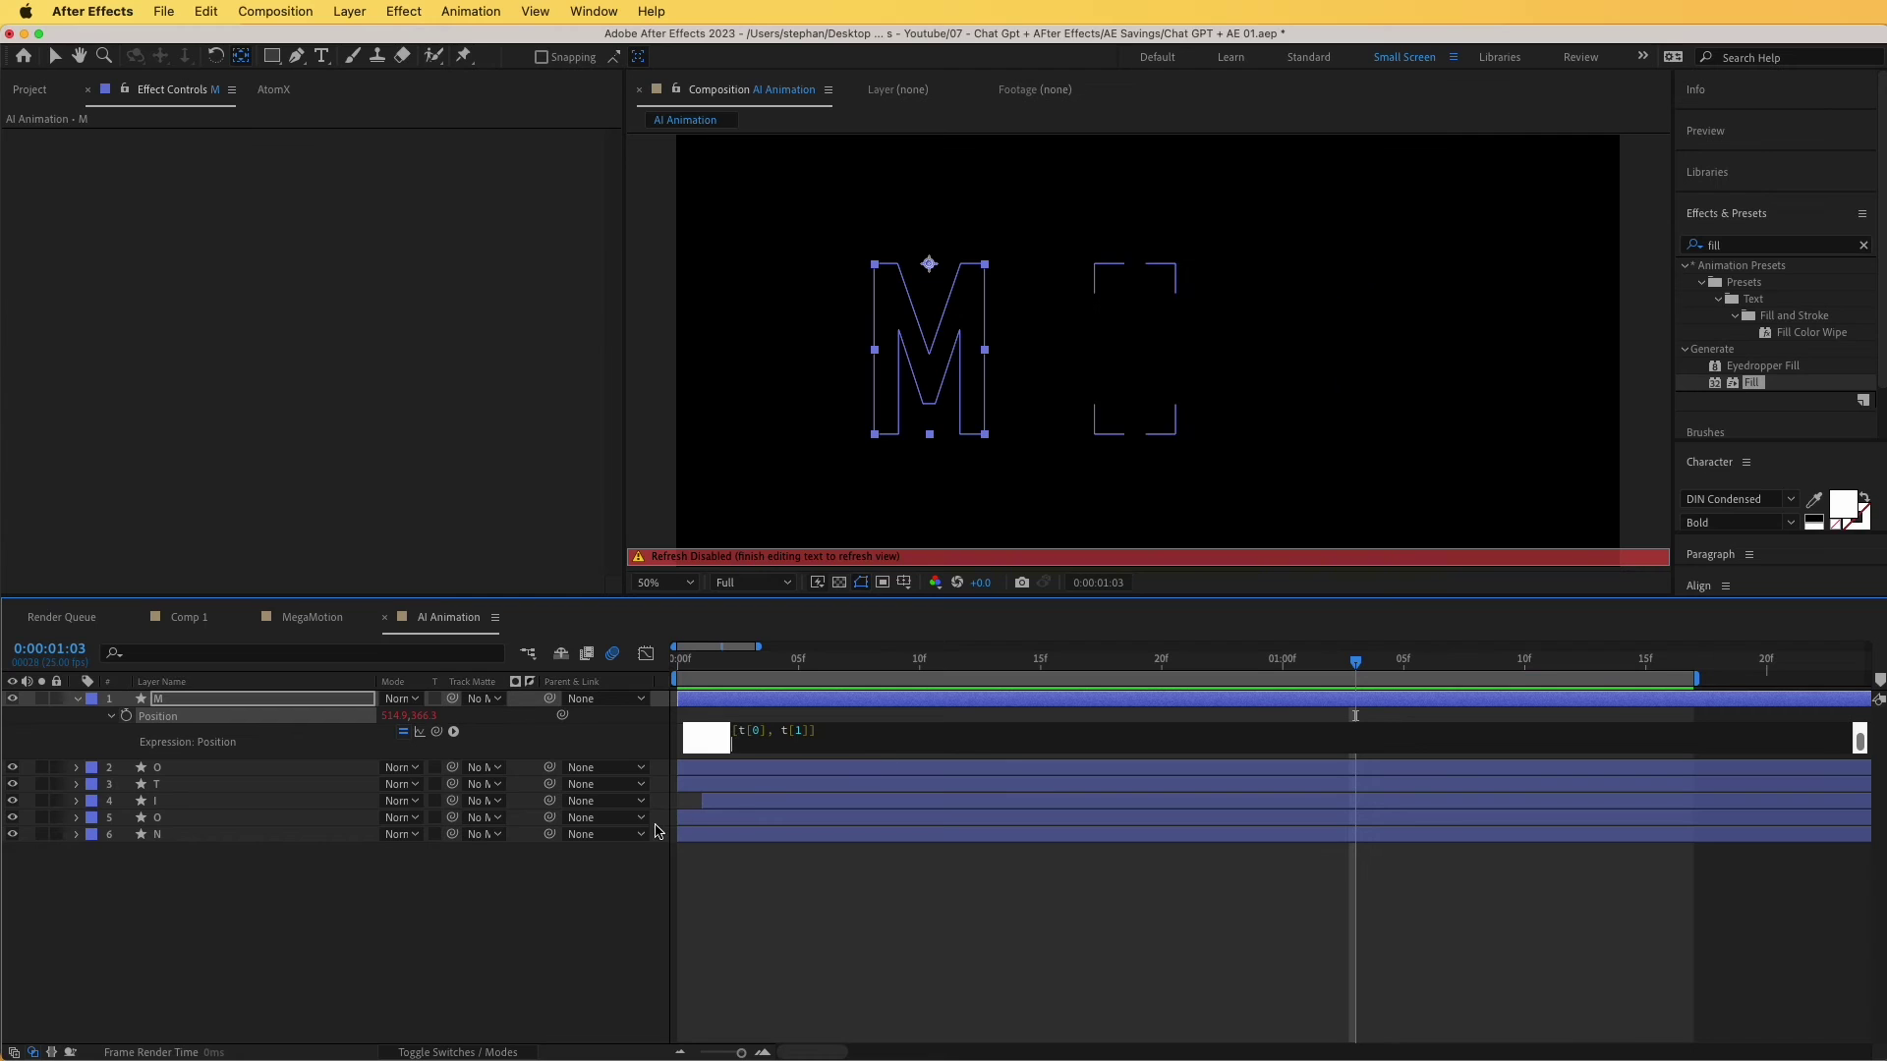
pyautogui.write('startPos = [thisComp.width + 500, transform.position[1]]; endPos = transform.position;')
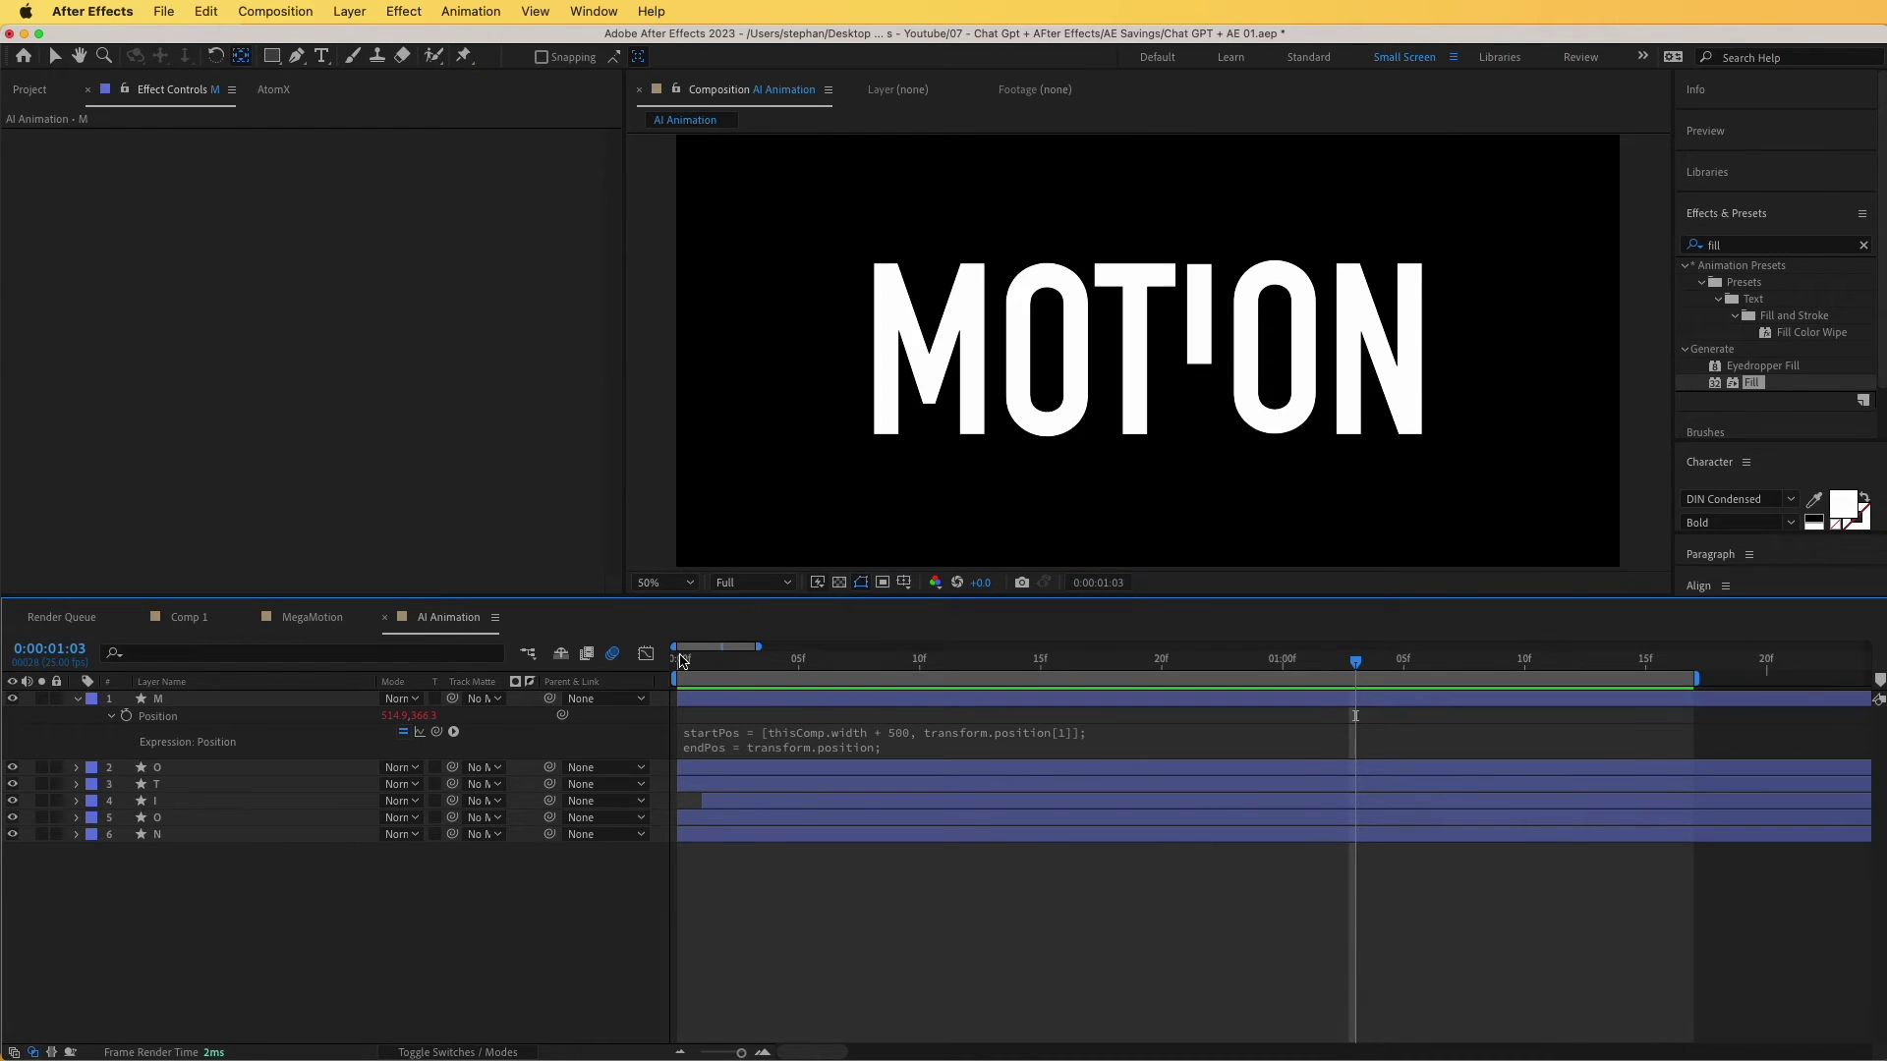
pyautogui.moveTo(688, 660); pyautogui.dragTo(1183, 676)
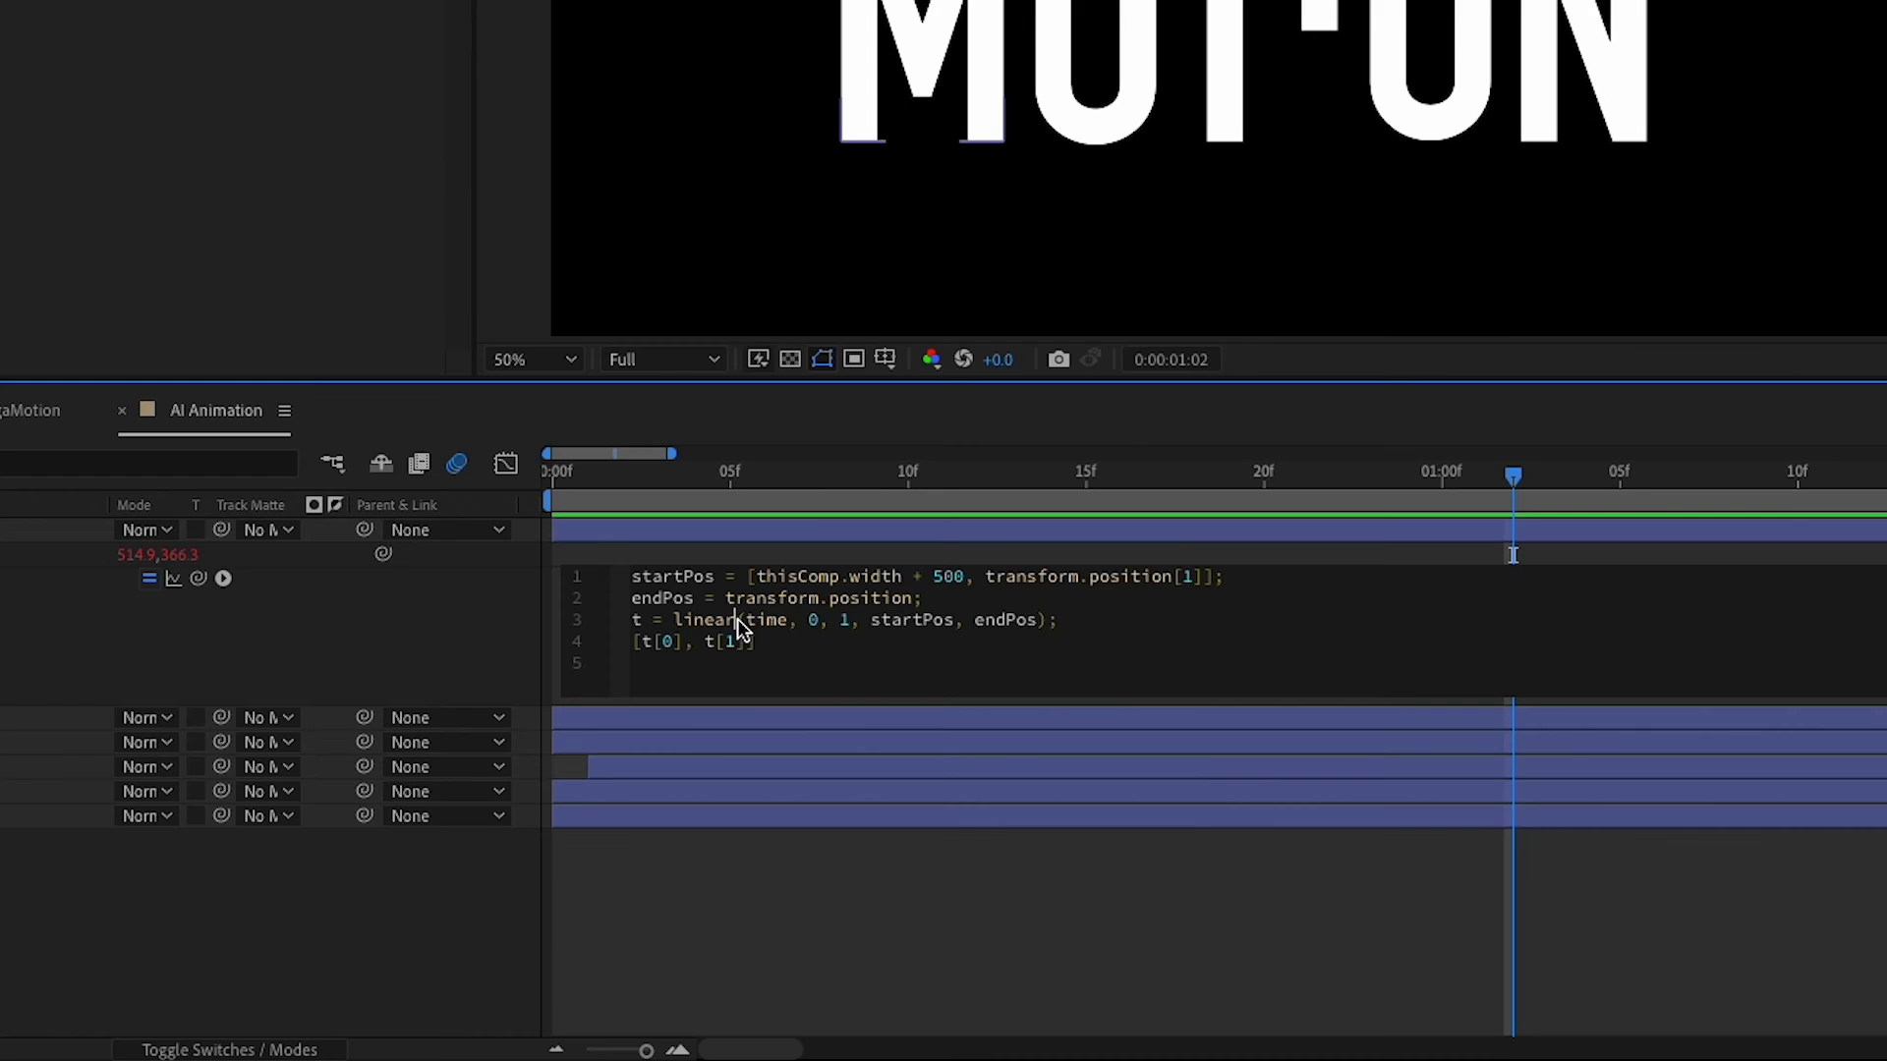
# Replace linear with ease in the M layer's Position expression and preview the animation.
pyautogui.moveTo(732, 619); pyautogui.dragTo(684, 619)
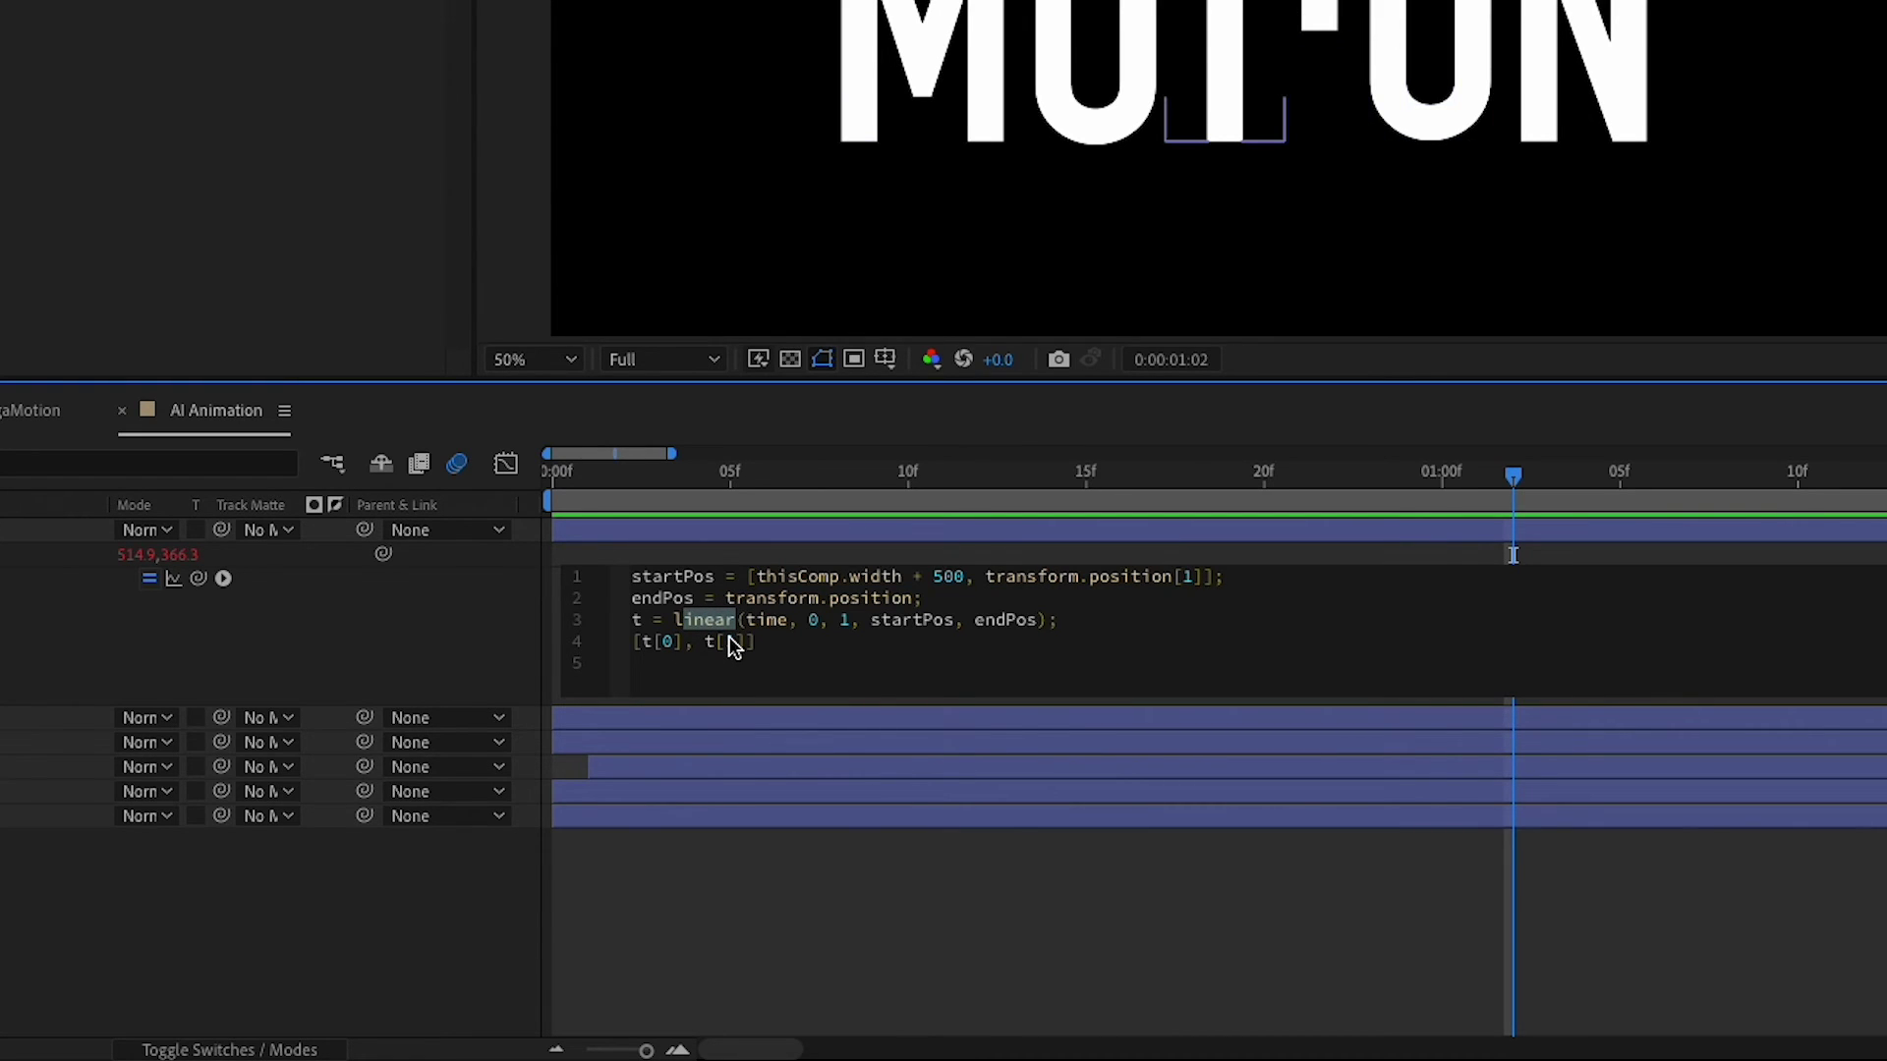
pyautogui.press('Right')
pyautogui.press('BackSpace')
pyautogui.press('BackSpace')
pyautogui.press('BackSpace')
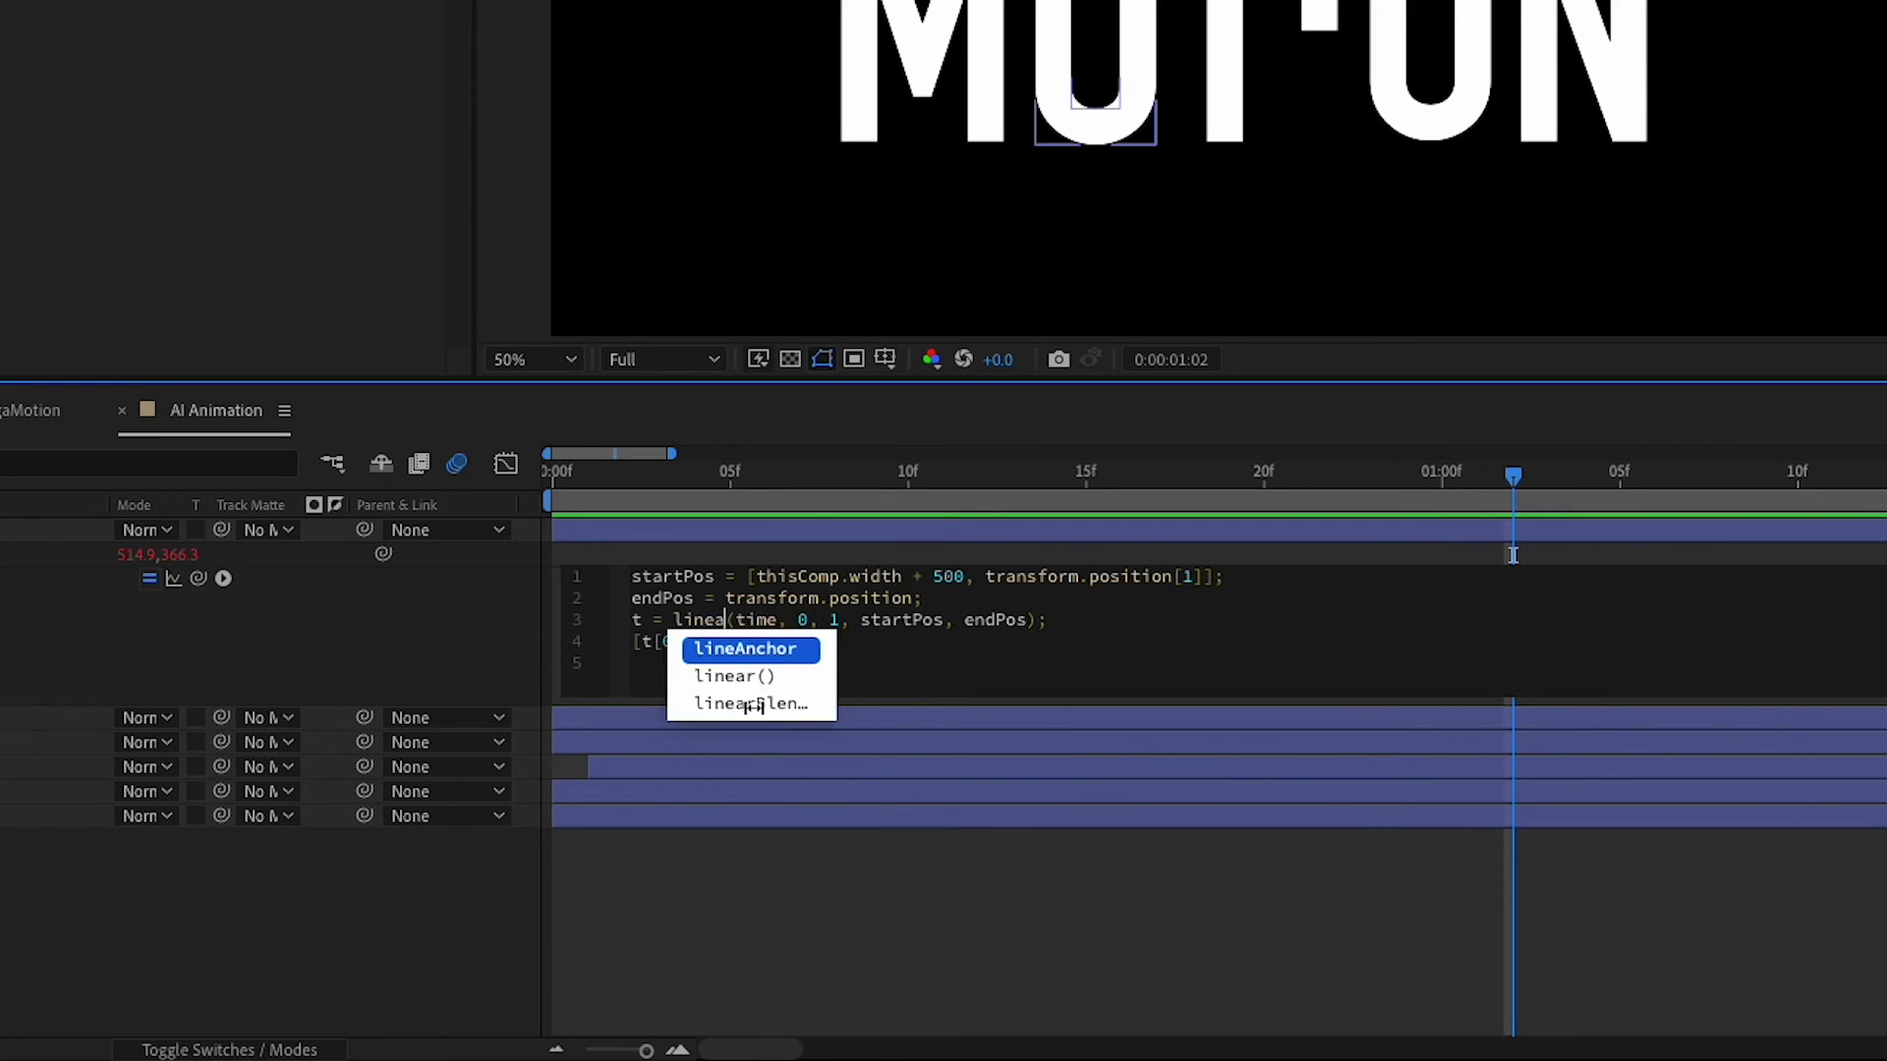
pyautogui.press('BackSpace')
pyautogui.press('BackSpace')
pyautogui.press('BackSpace')
pyautogui.write('e')
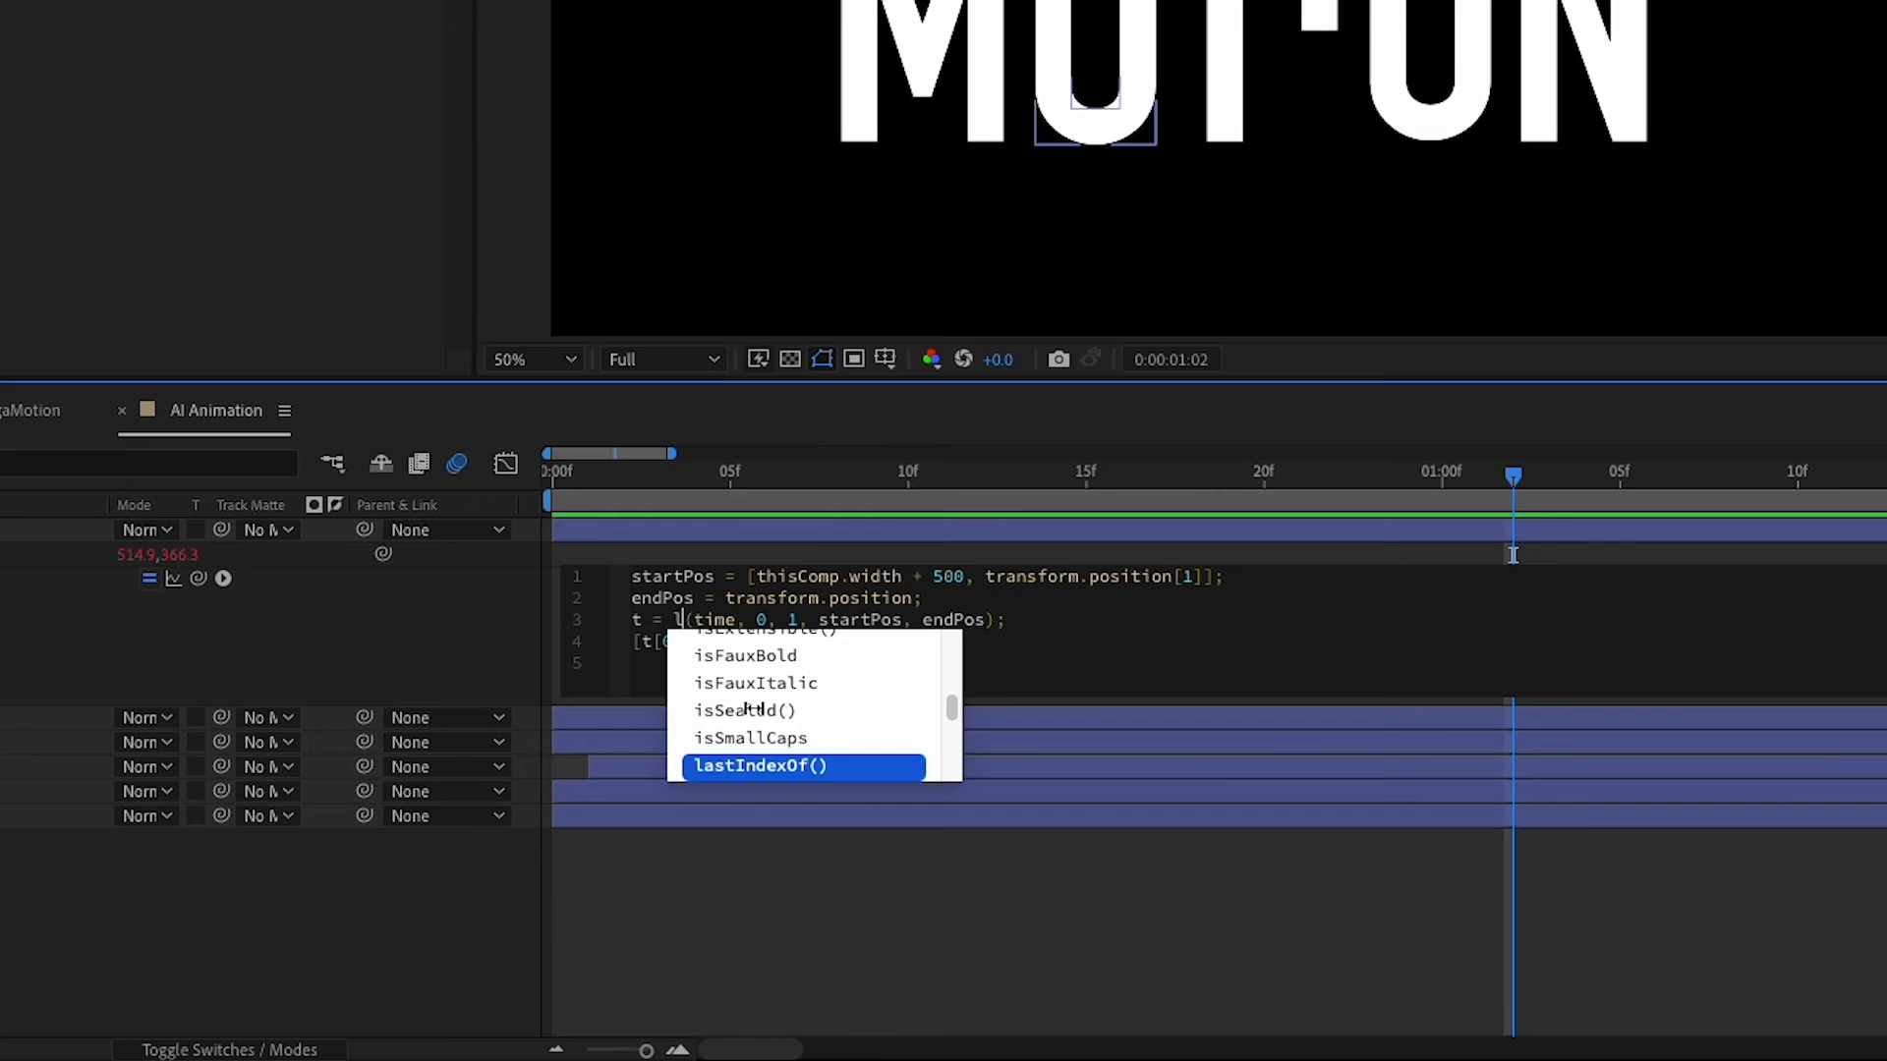
pyautogui.press('BackSpace')
pyautogui.write('ease')
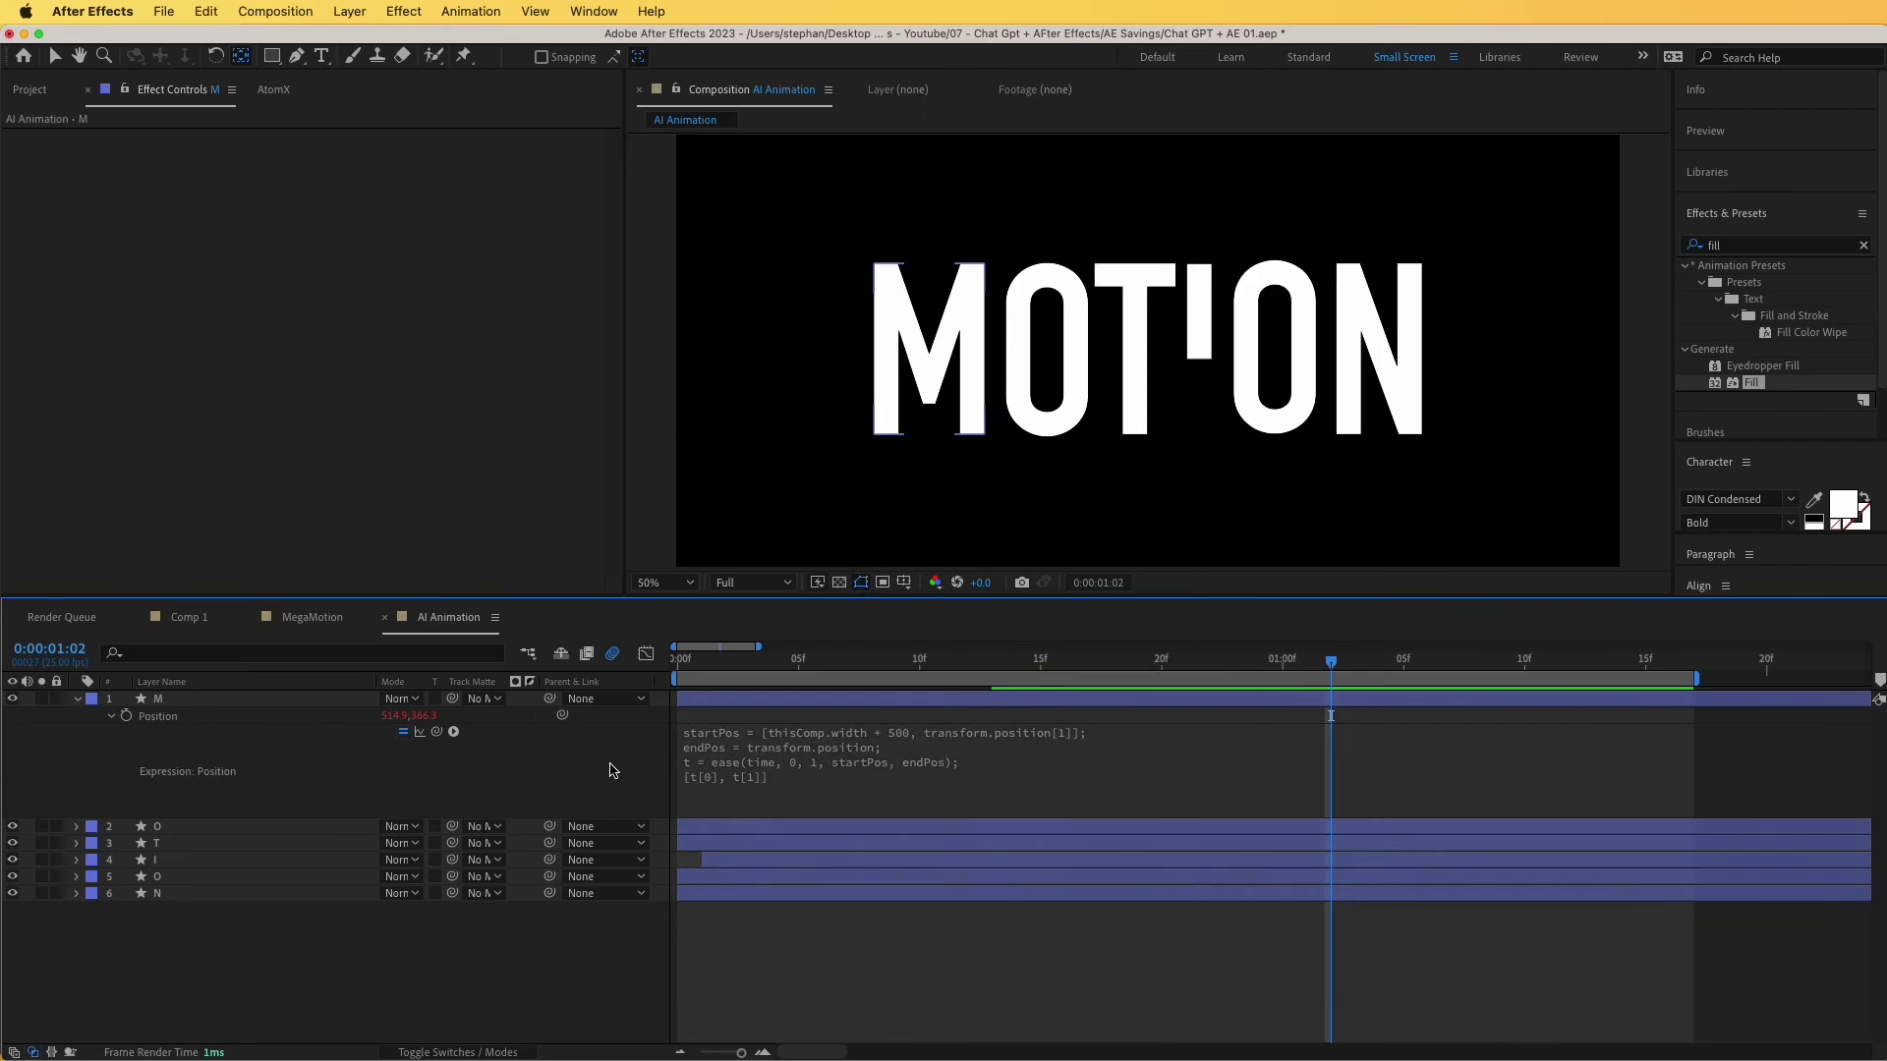
pyautogui.click(452, 631)
pyautogui.press('space')
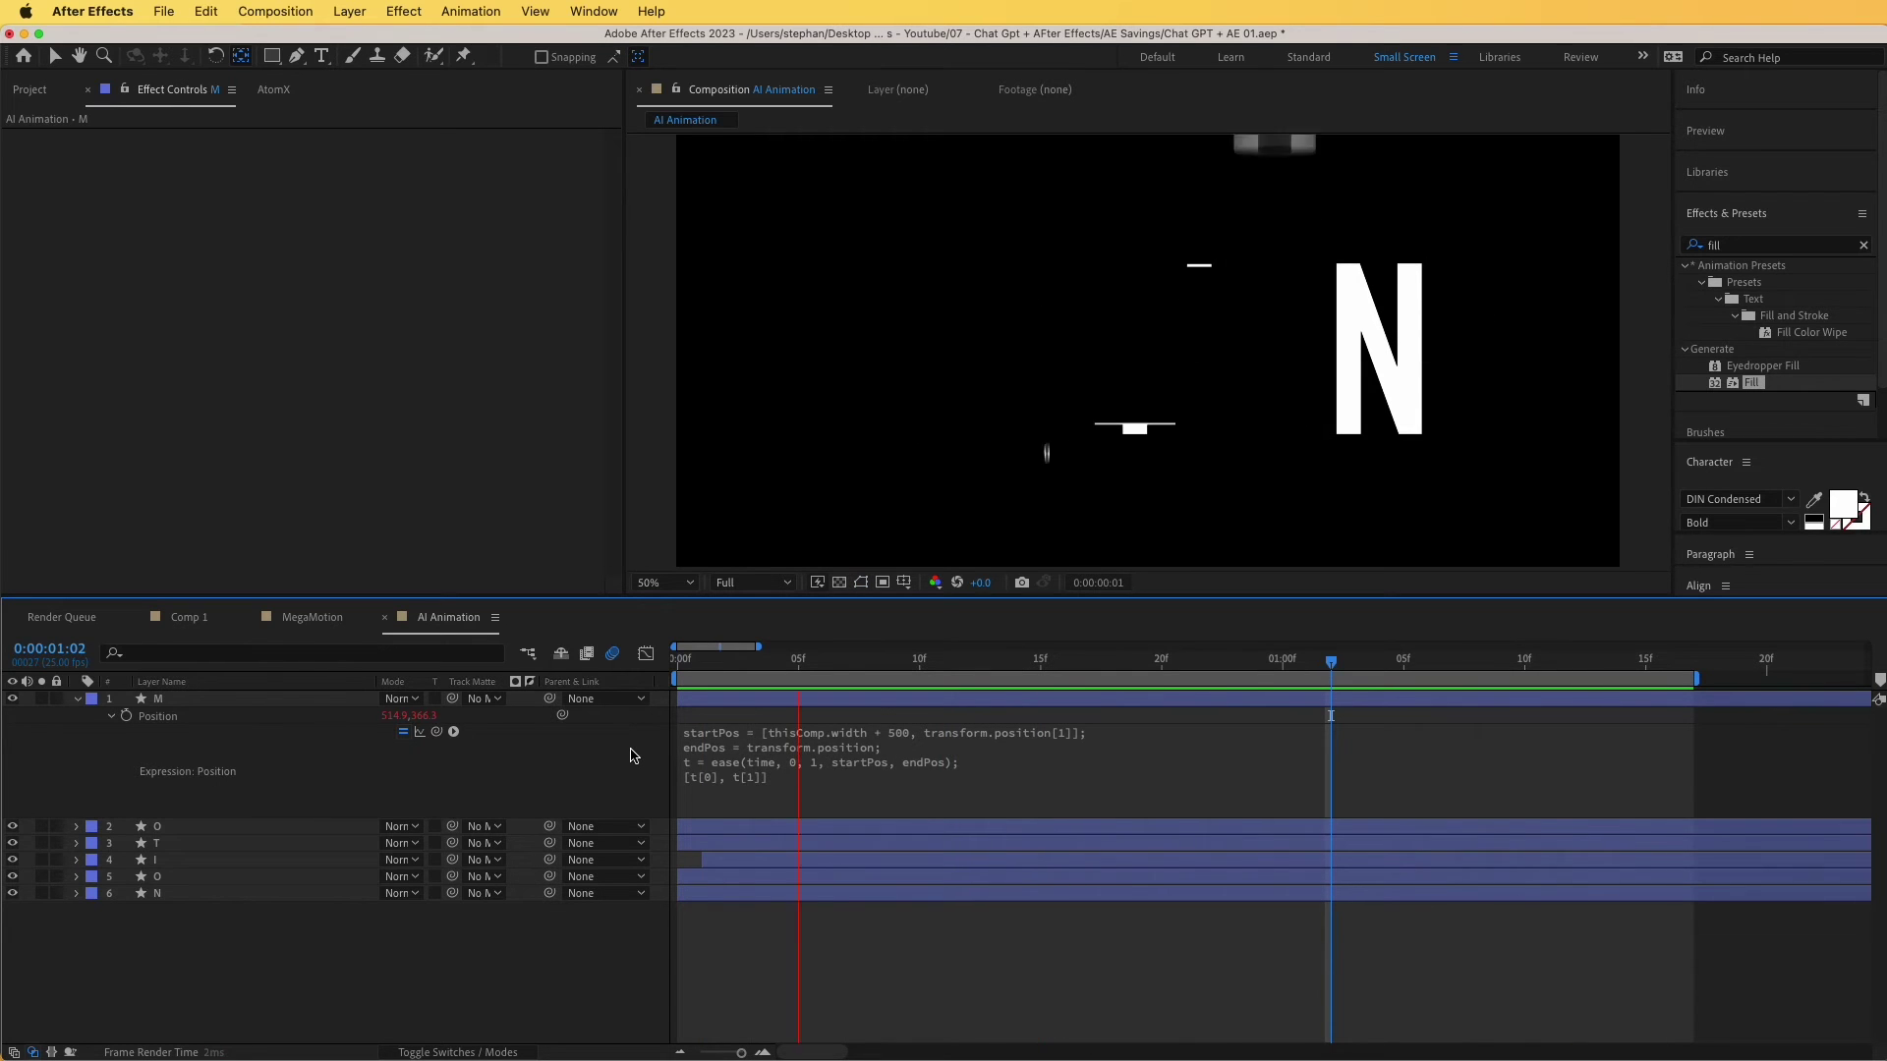
pyautogui.press('space')
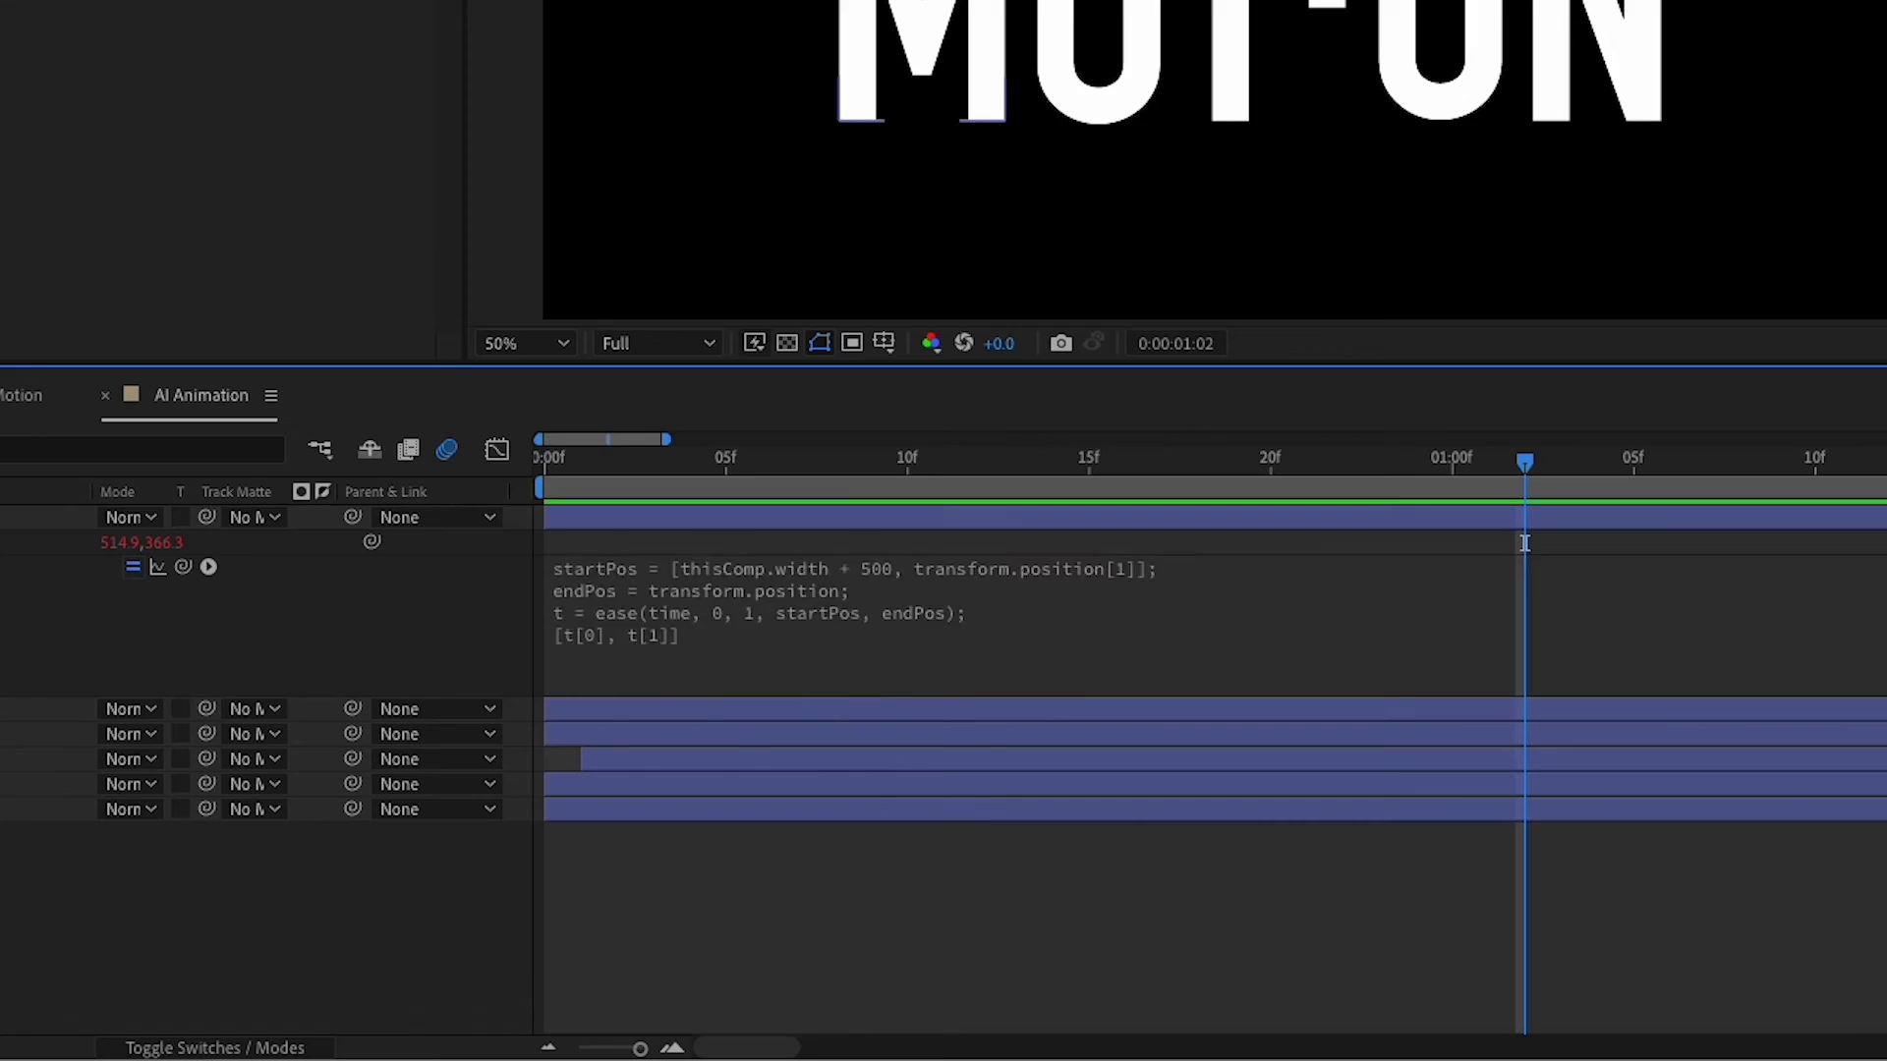
# Set the ease end time to 0.5 in the M layer's Position expression and preview the animation.
pyautogui.click(816, 801)
pyautogui.click(811, 806)
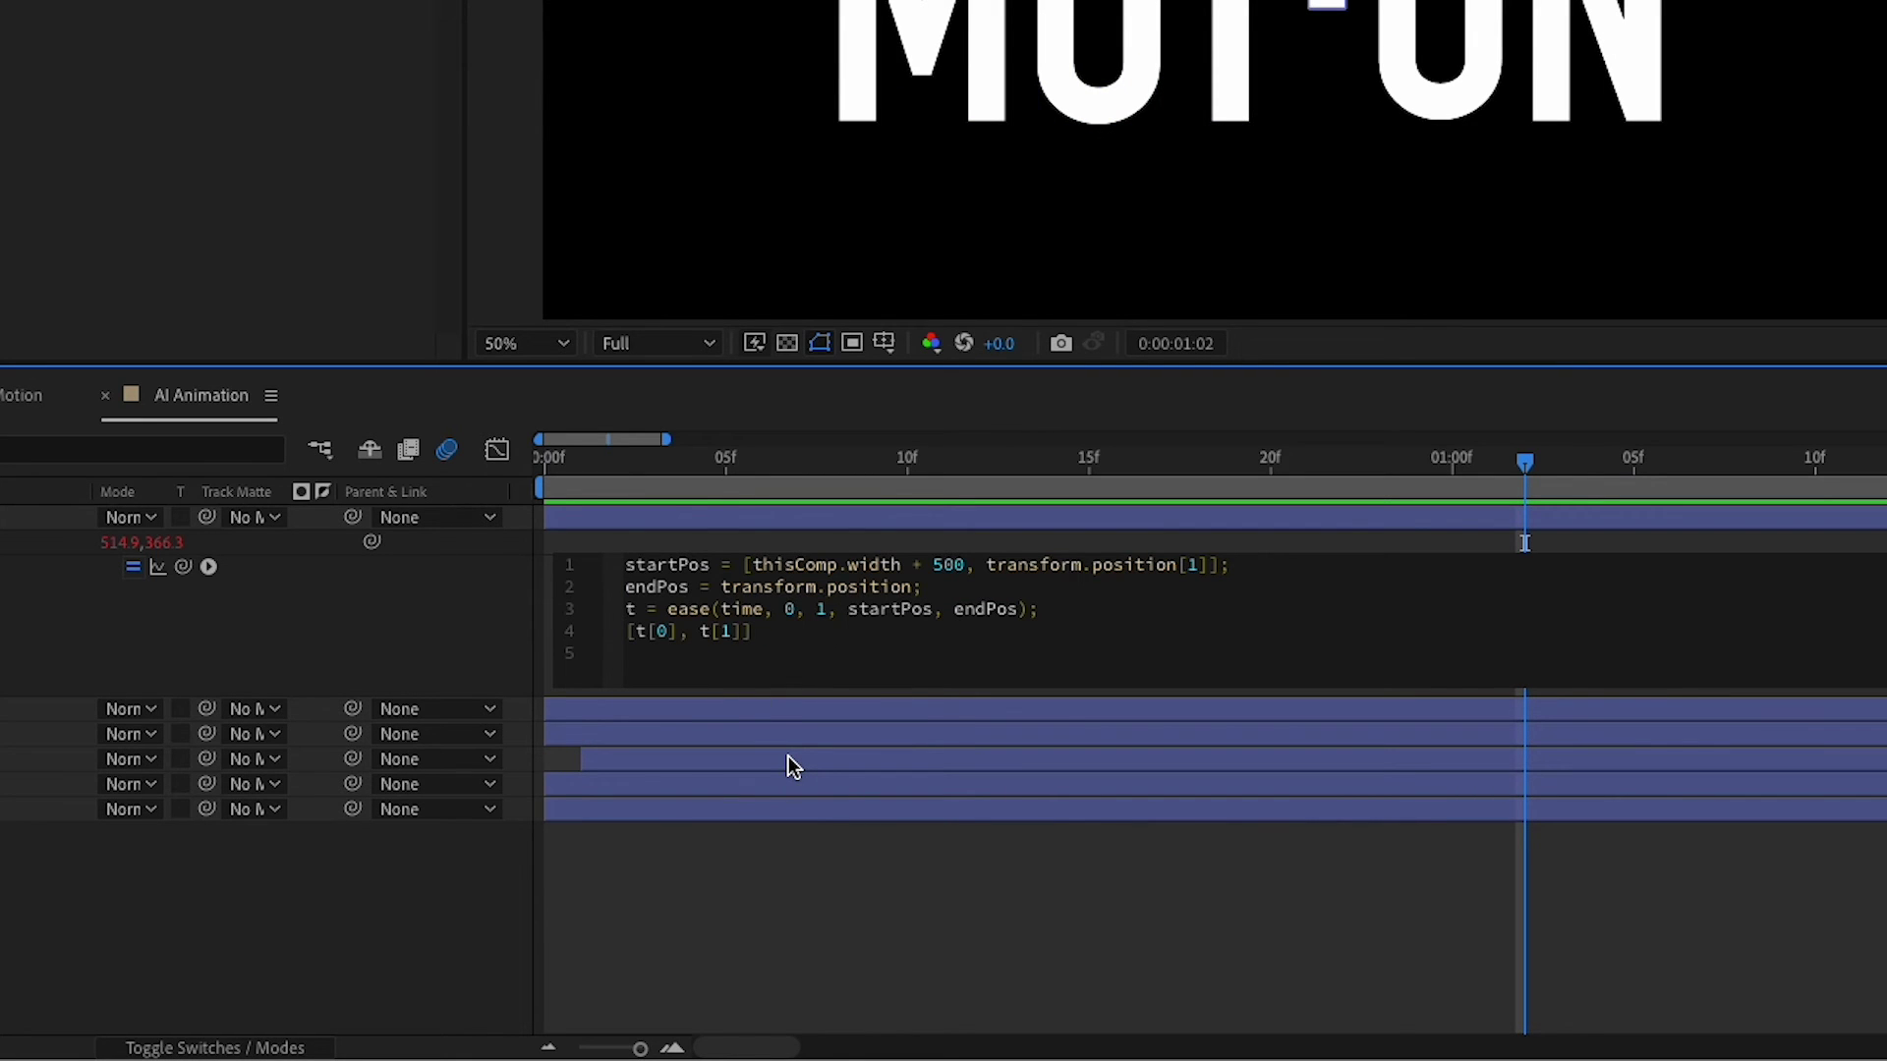
pyautogui.press('BackSpace')
pyautogui.write('0.5')
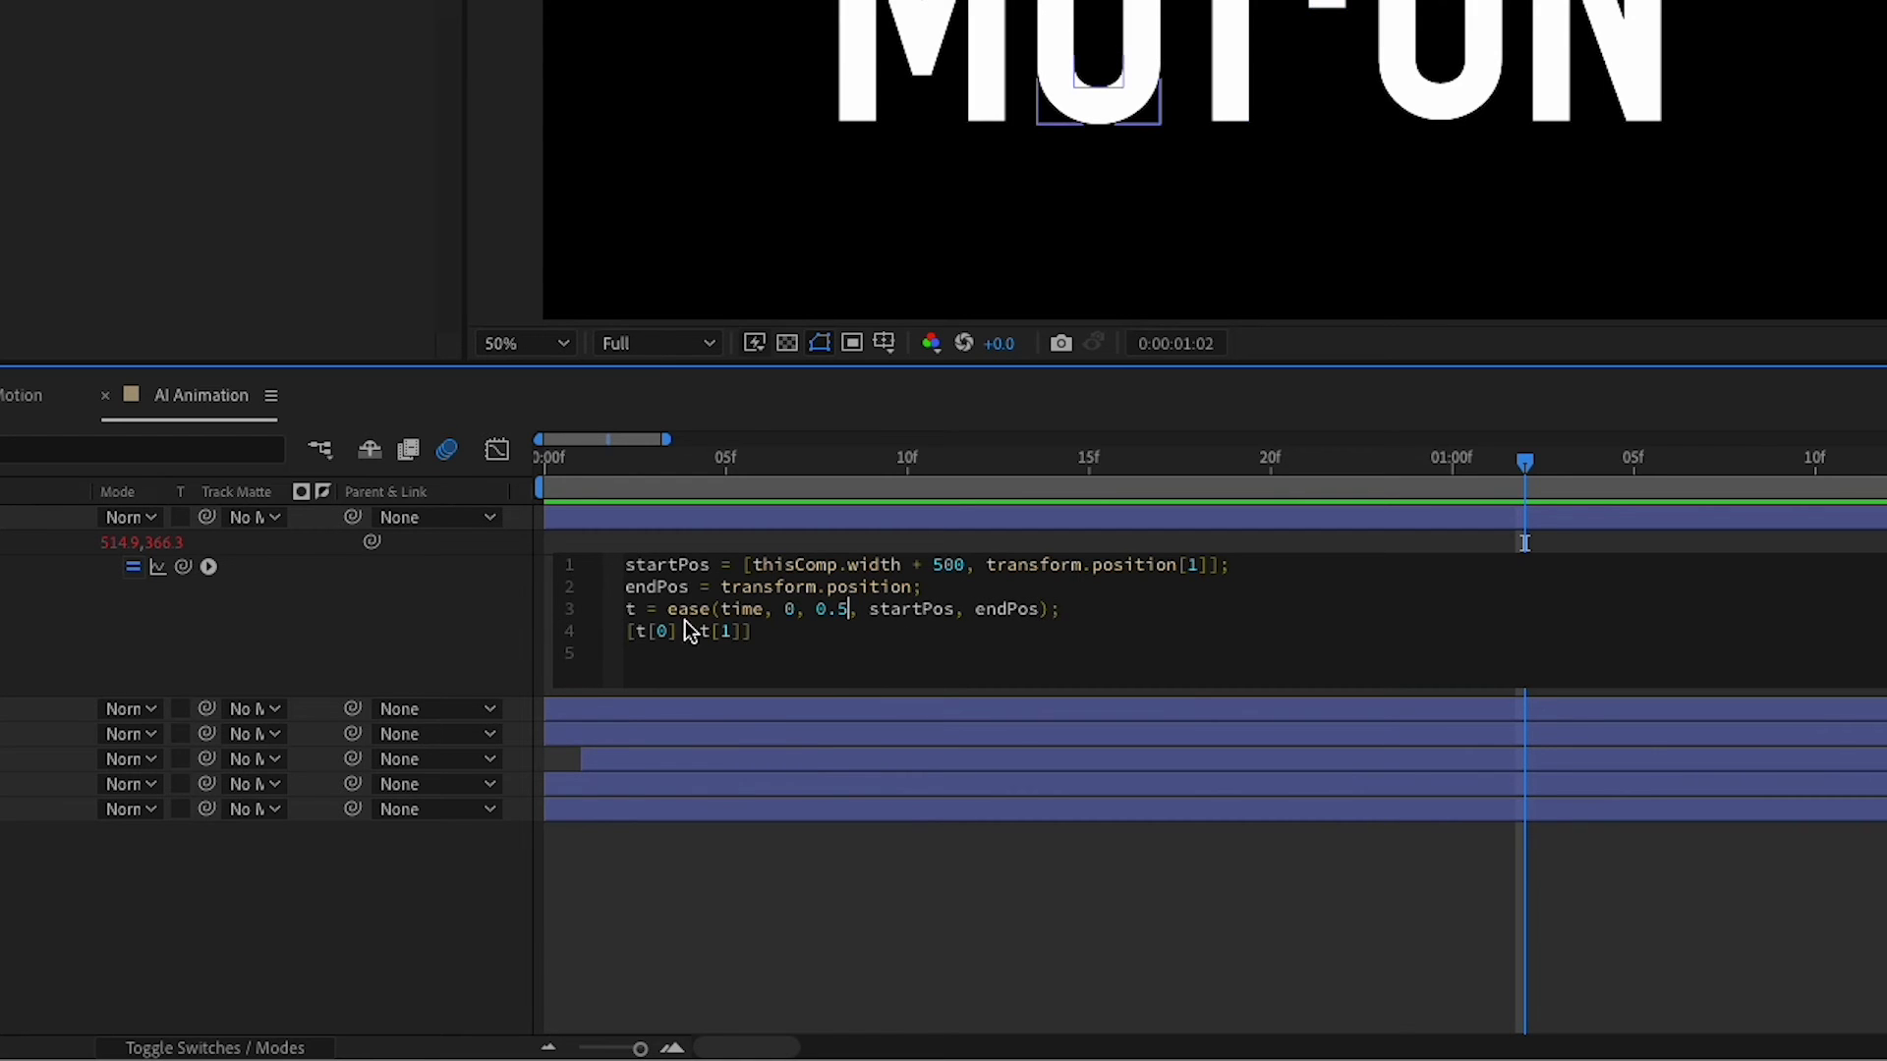
pyautogui.click(366, 643)
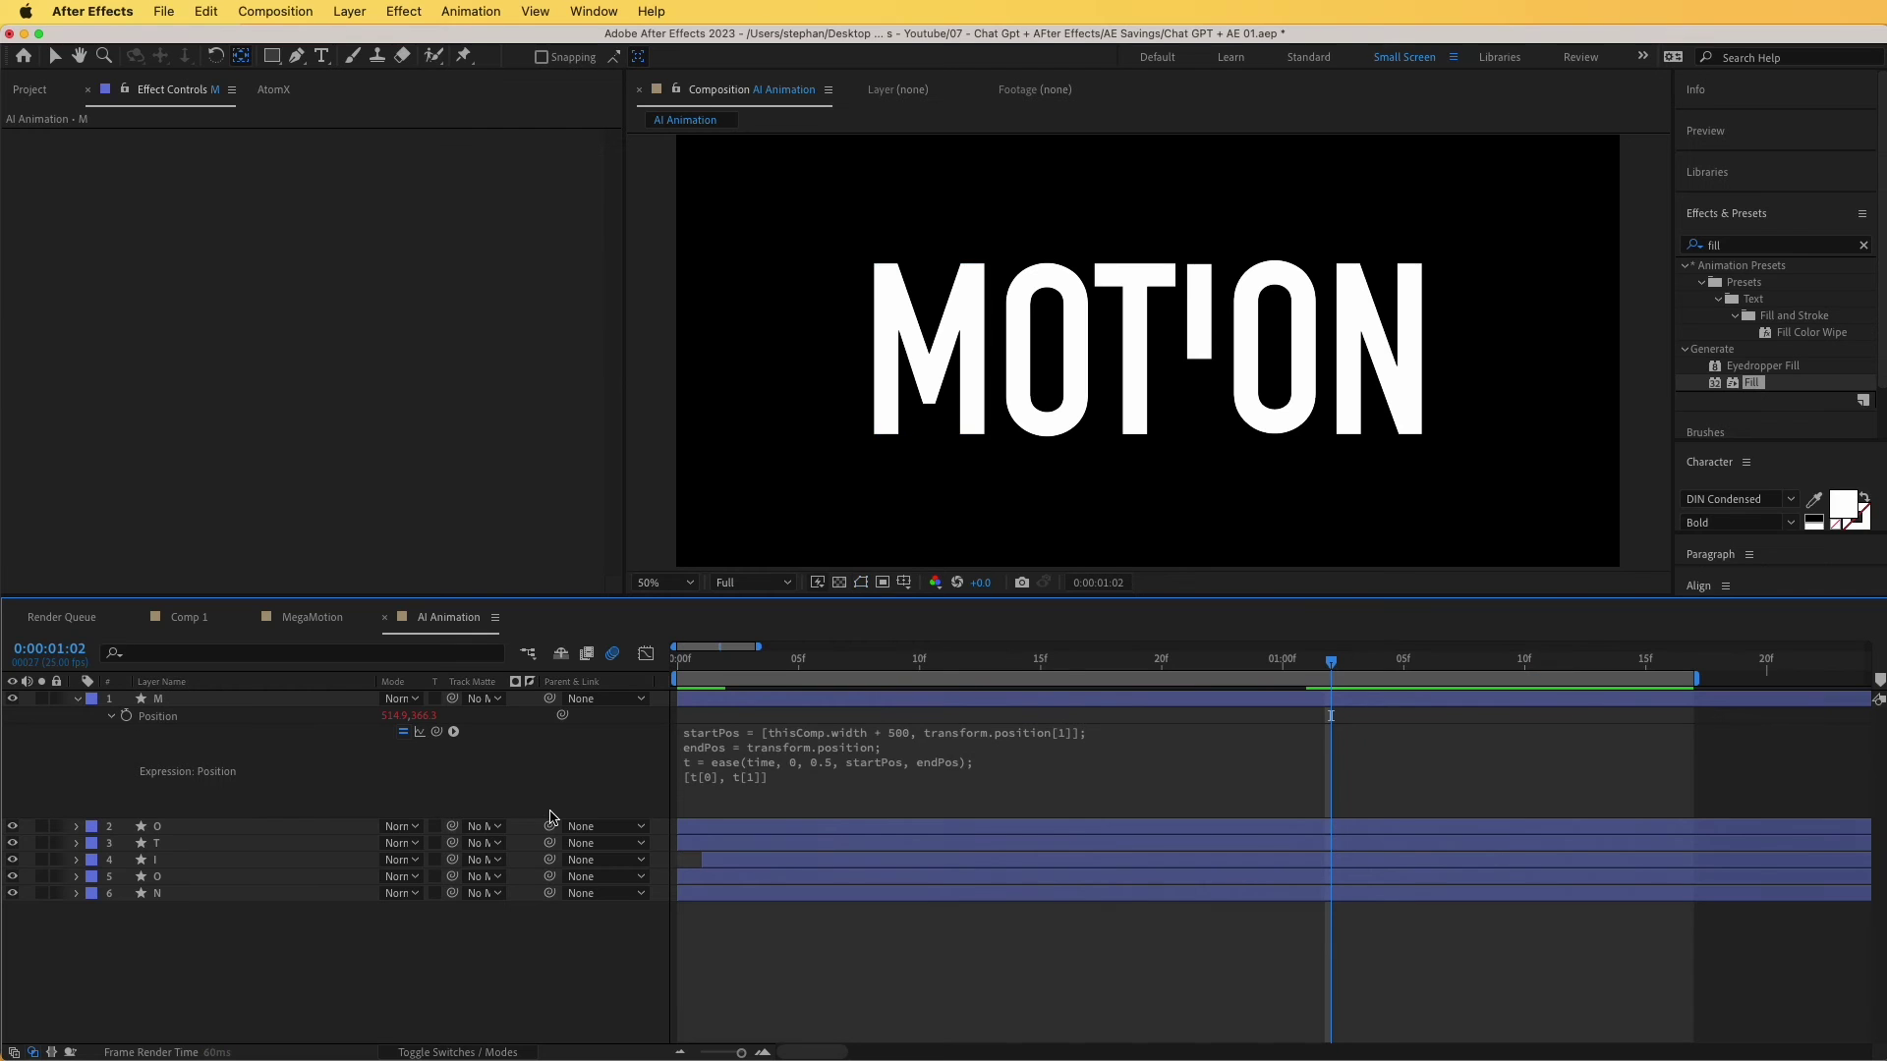
pyautogui.press('space')
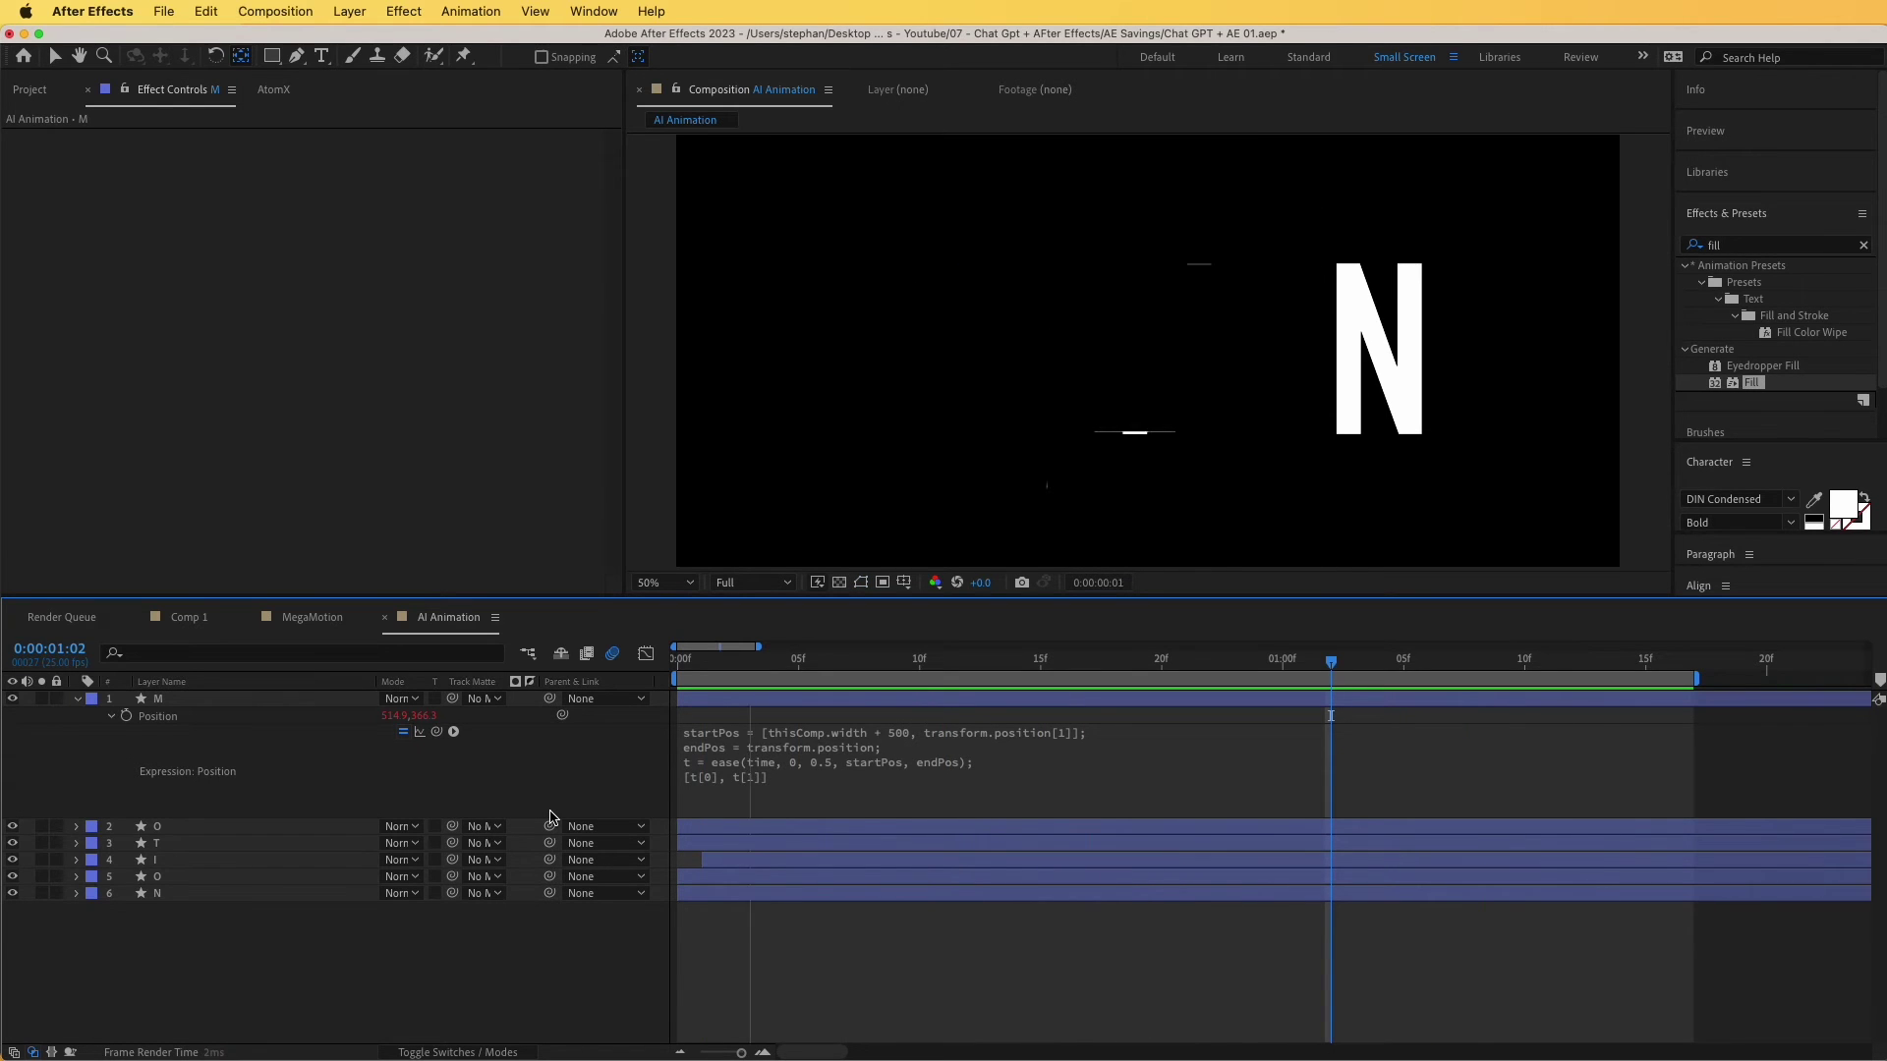
pyautogui.press('space')
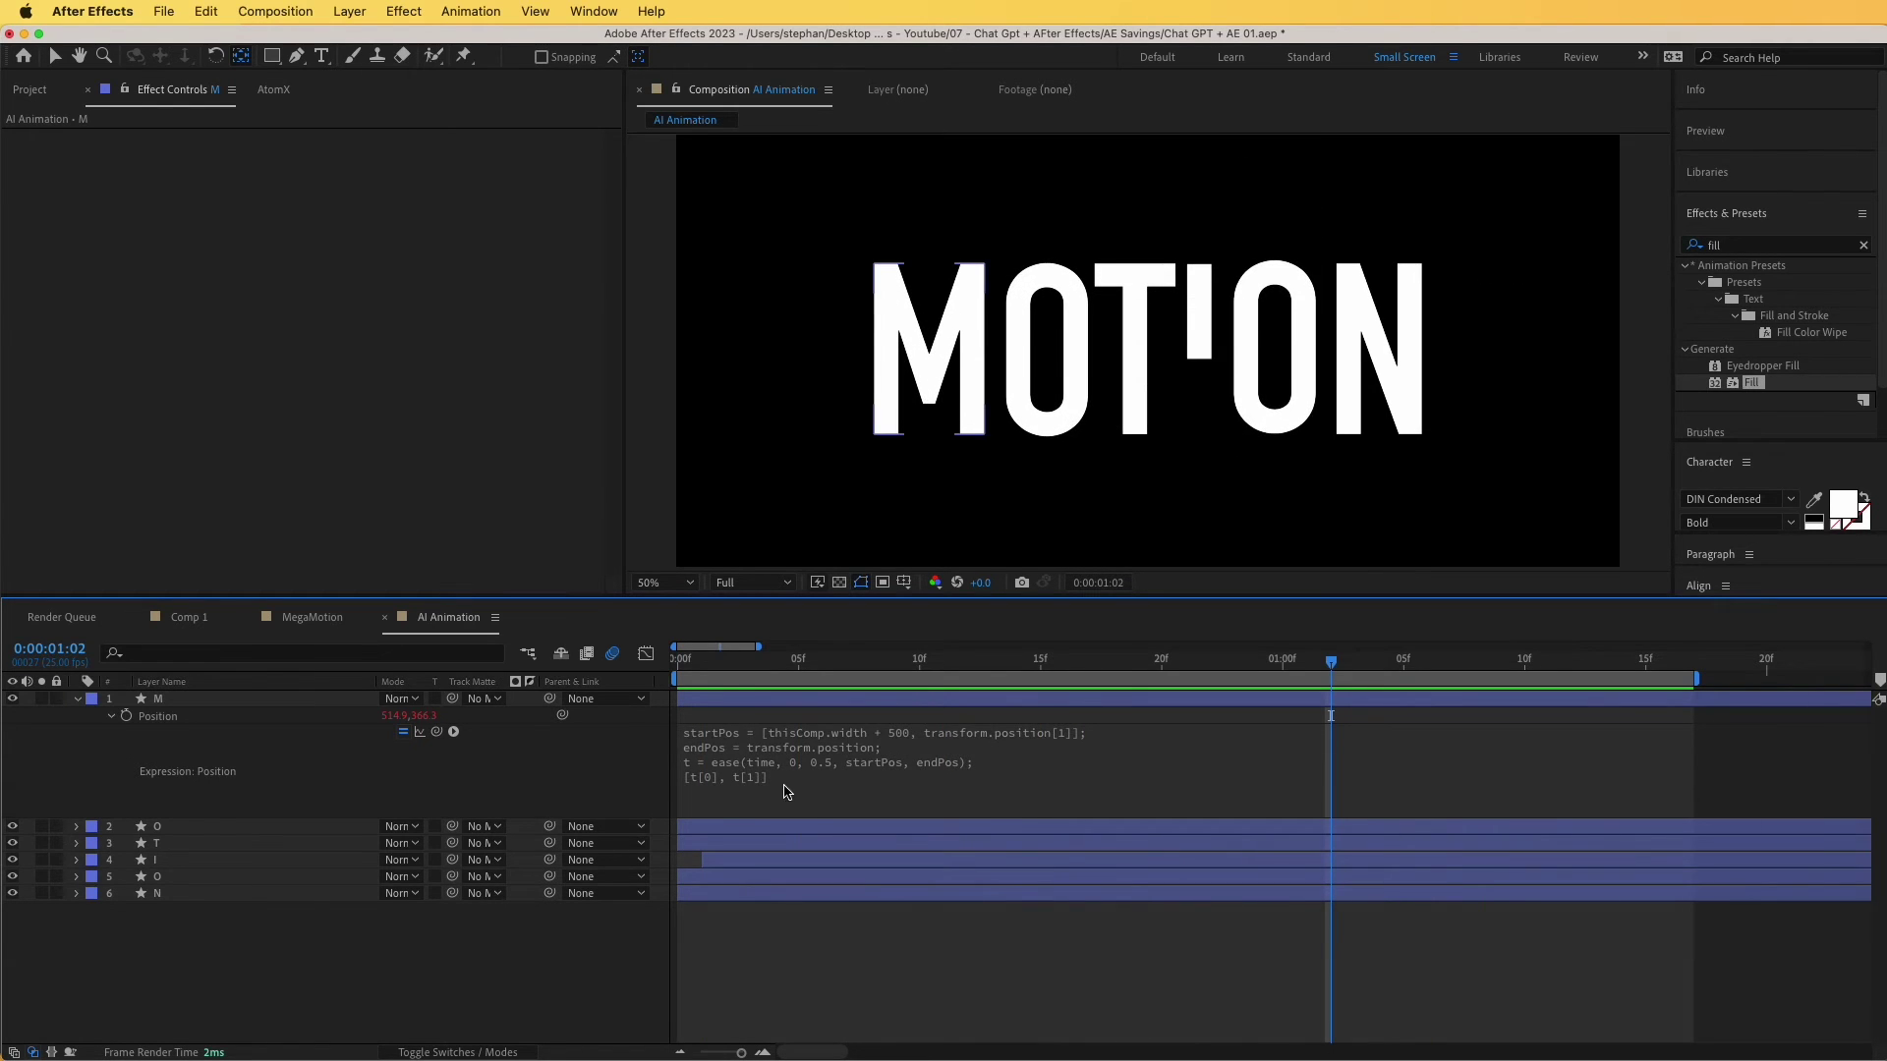
# Set the ease end time to 0.7 in the M layer's Position expression and preview the animation.
pyautogui.click(847, 779)
pyautogui.click(871, 764)
pyautogui.click(893, 824)
pyautogui.press('BackSpace')
pyautogui.write('7')
pyautogui.click(643, 783)
pyautogui.press('space')
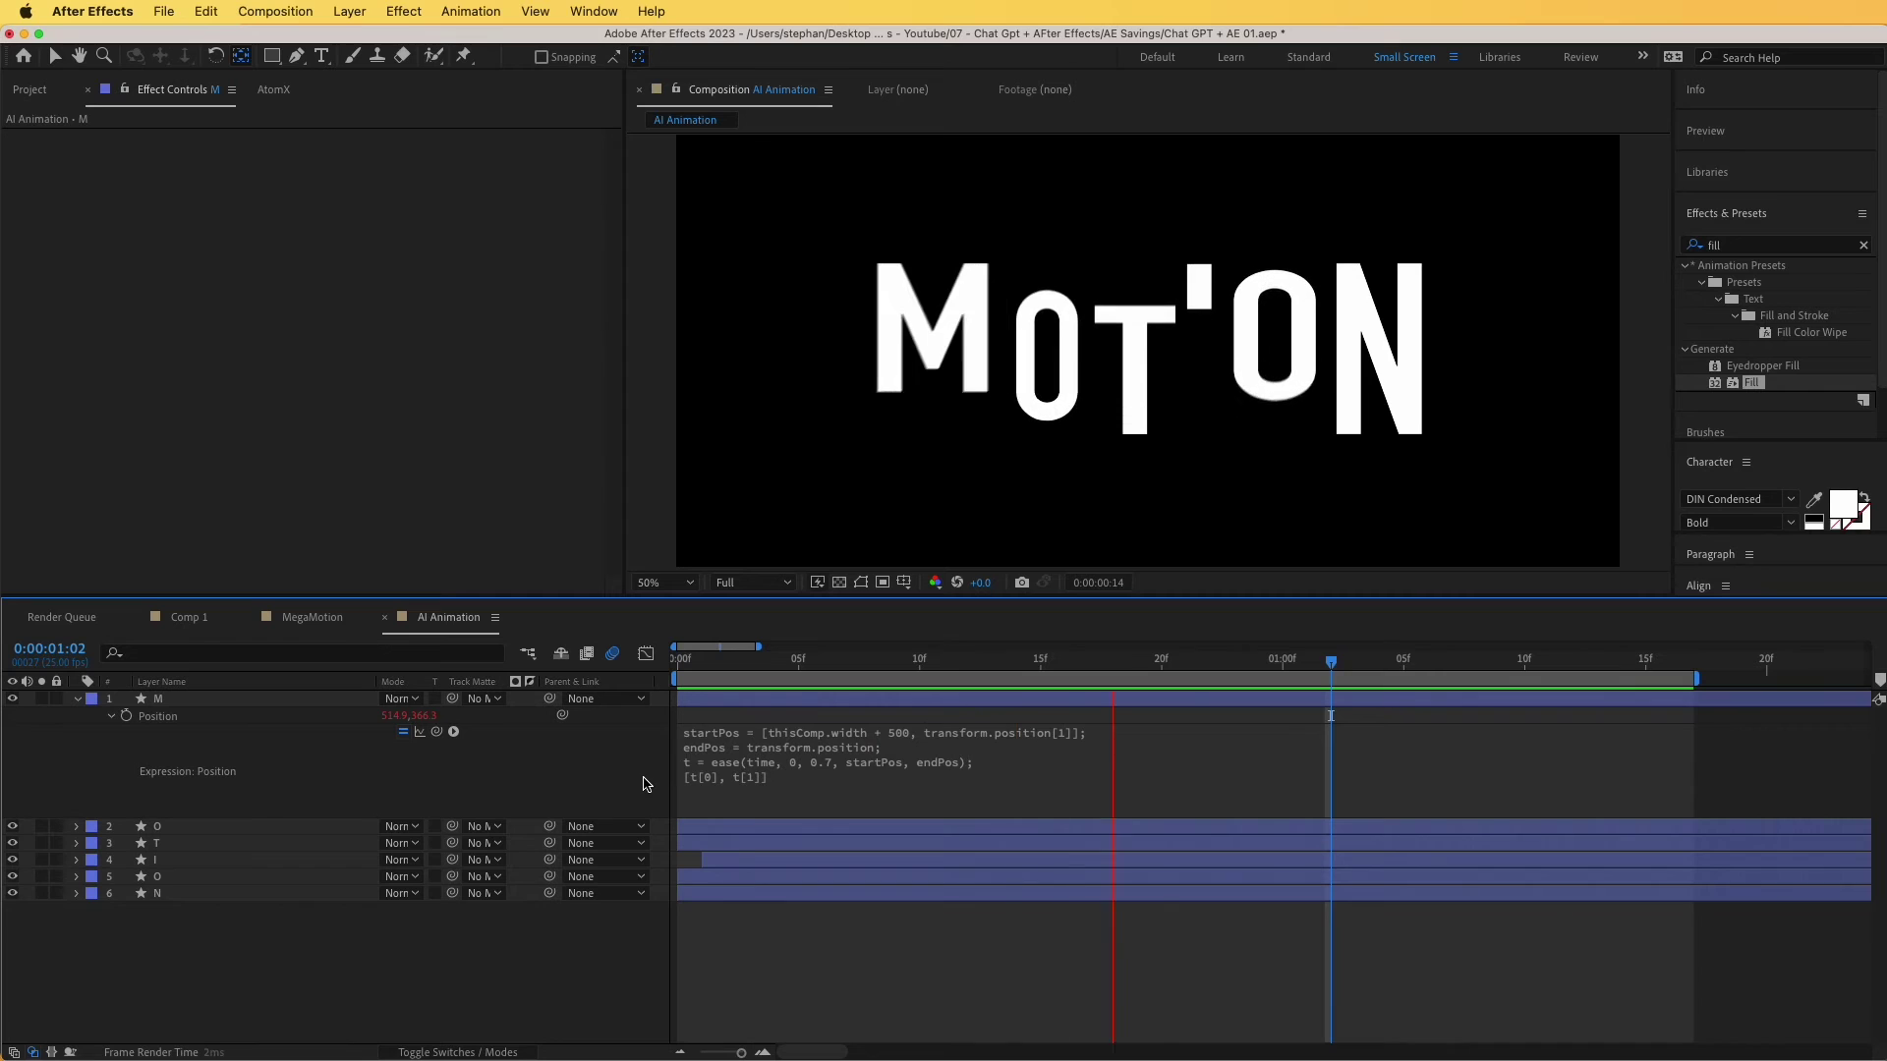
pyautogui.press('space')
# Copy the M layer's Position expression, apply it to the N layer's Position and preview the animation.
pyautogui.press('KP_6')
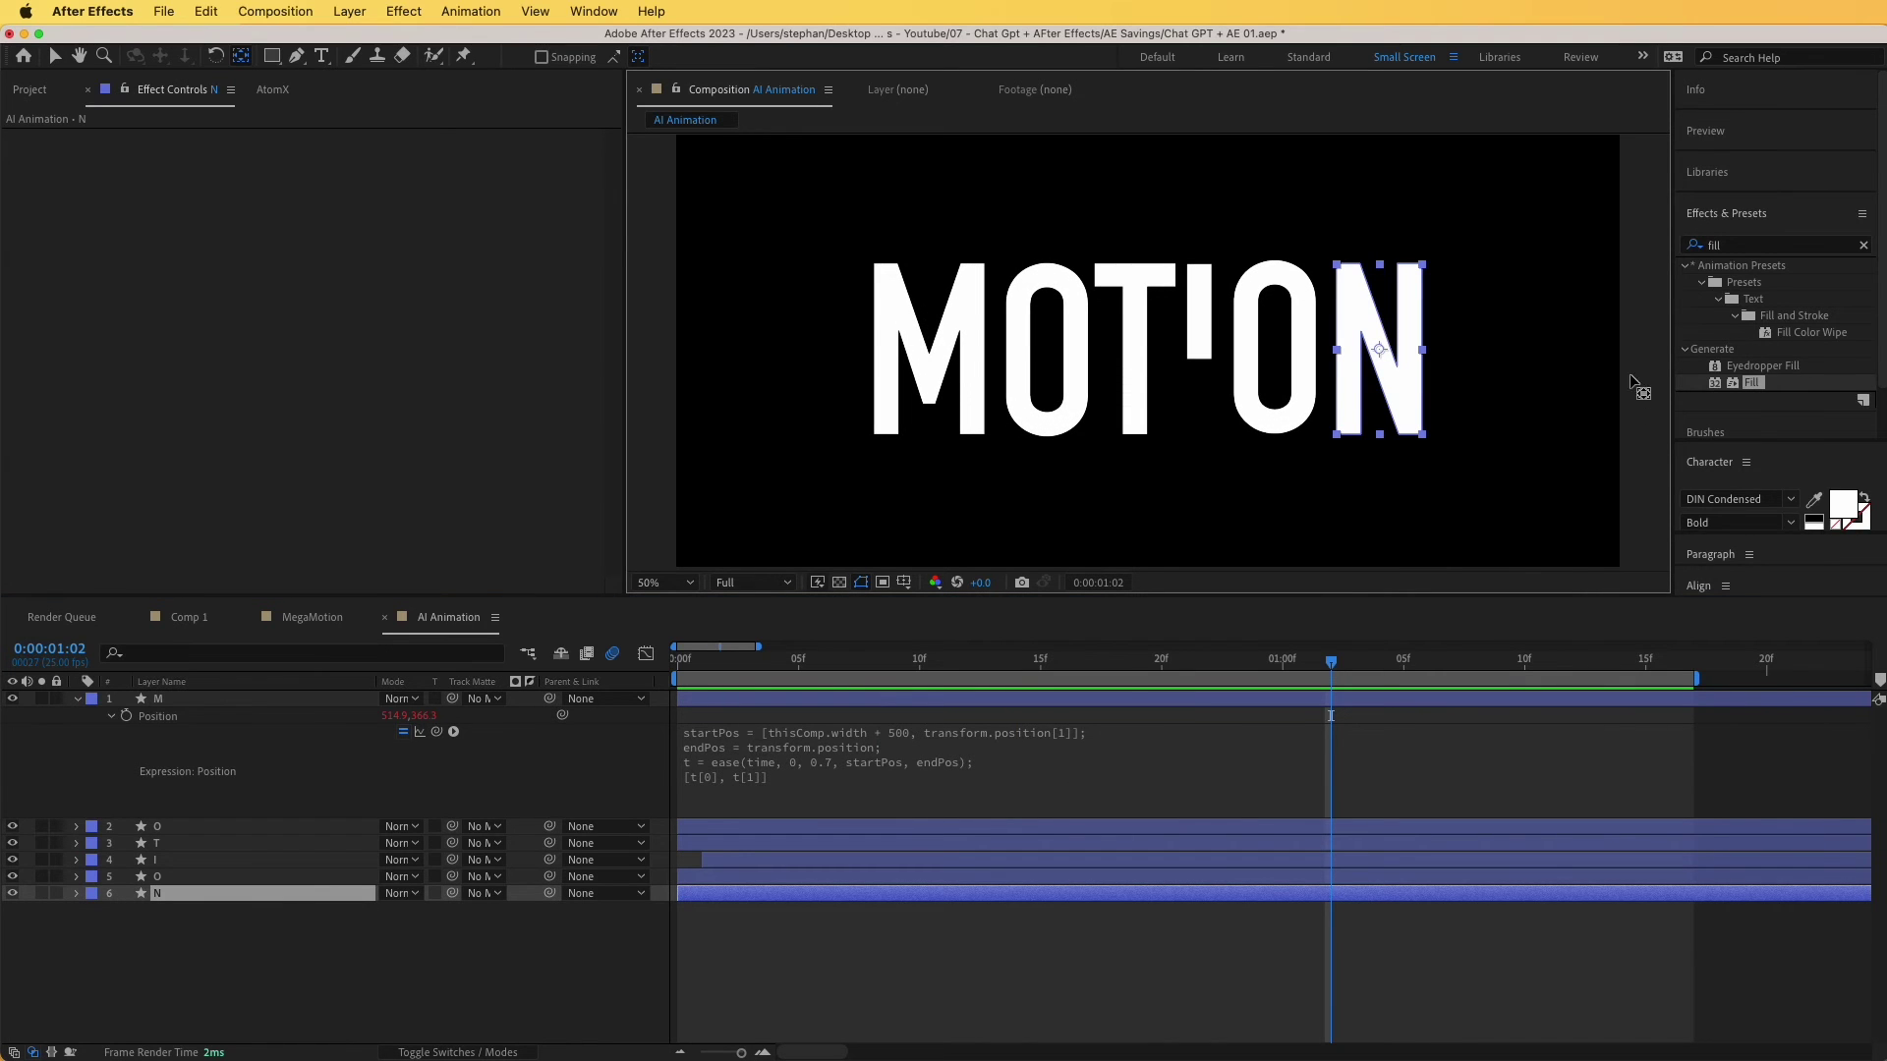
pyautogui.click(778, 764)
pyautogui.click(227, 934)
pyautogui.click(168, 897)
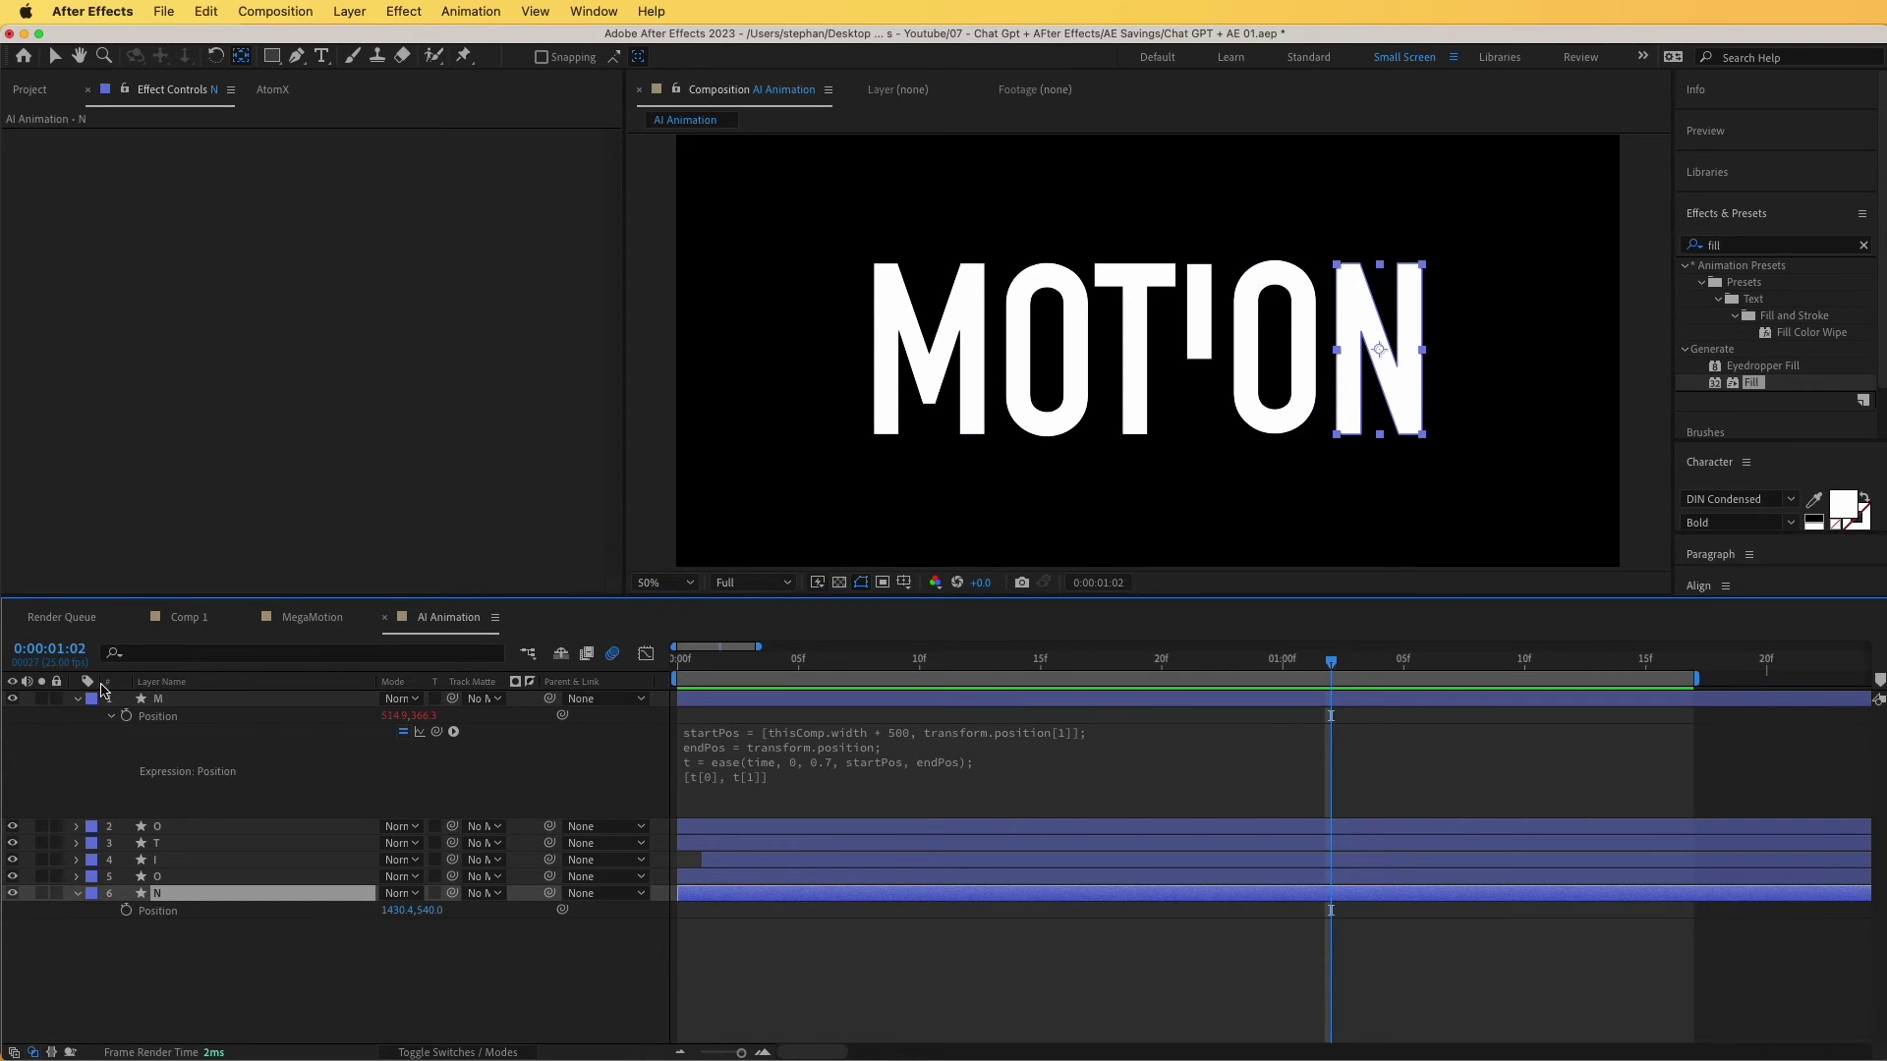
pyautogui.press('p')
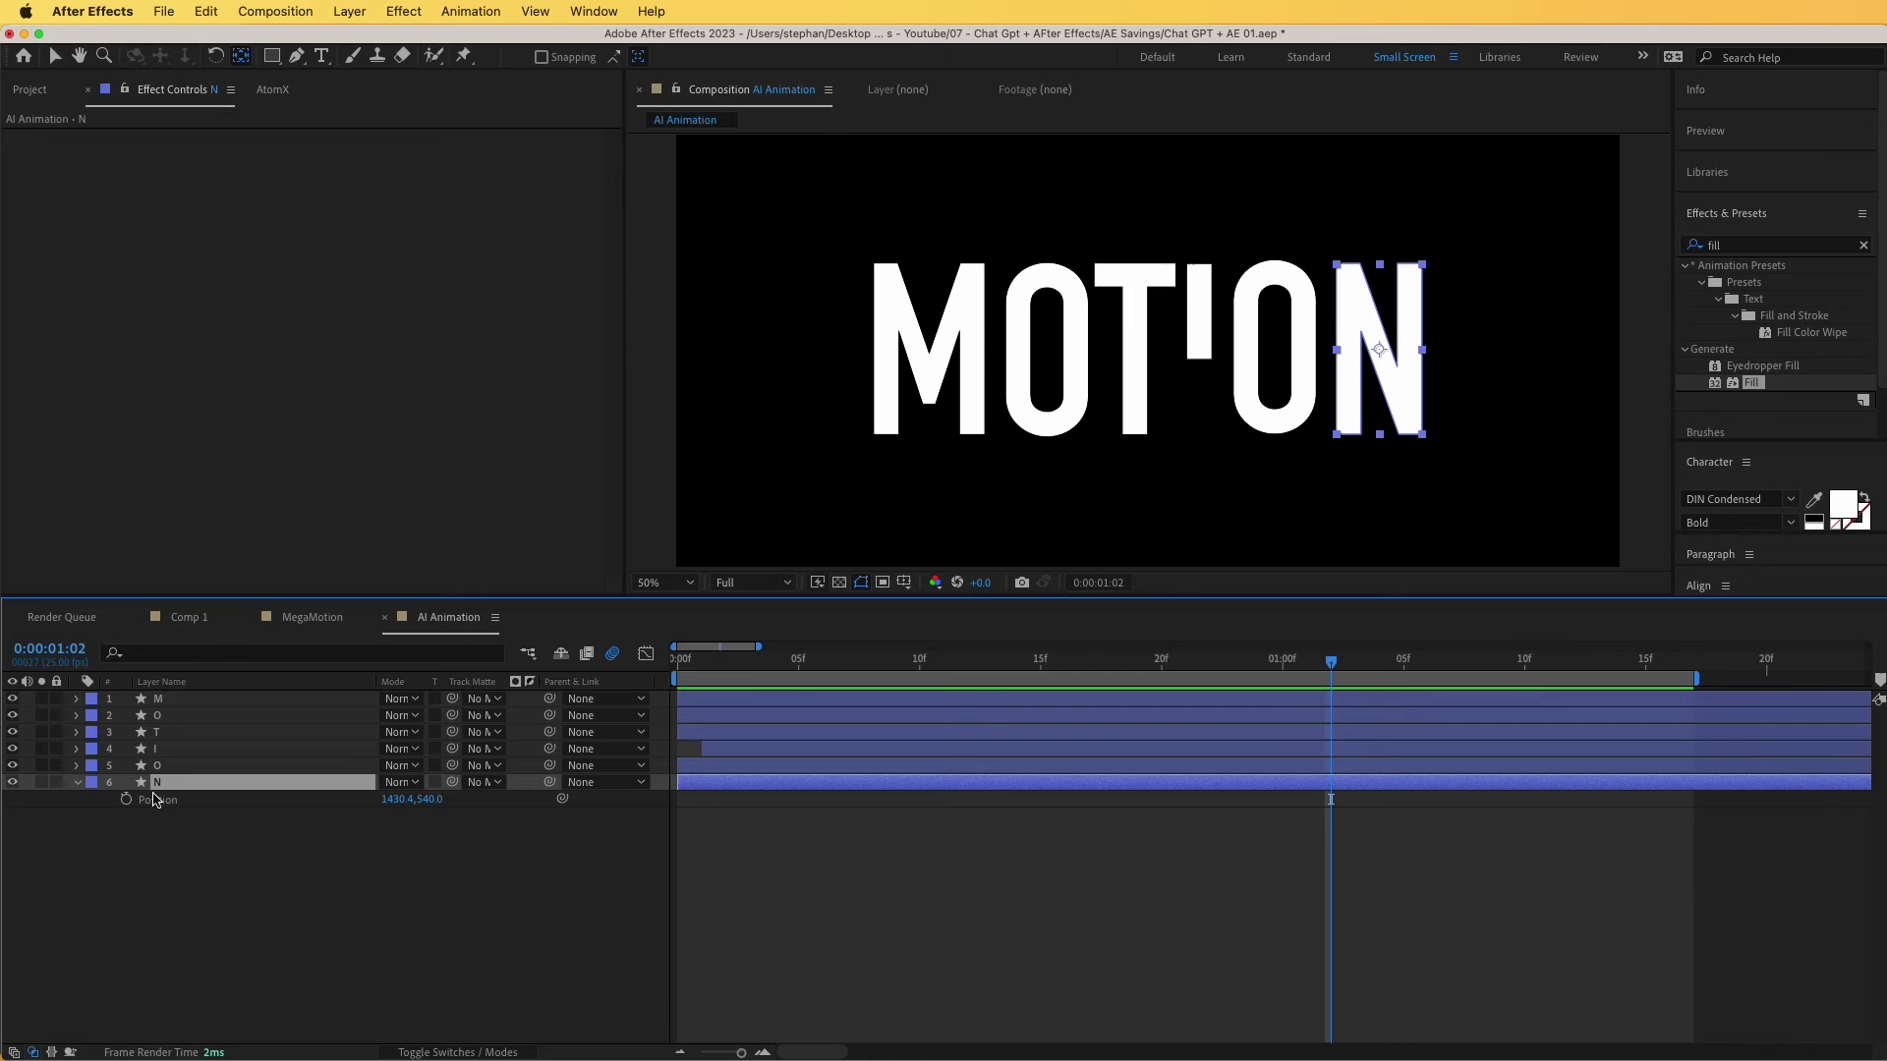
pyautogui.keyDown('alt'); pyautogui.click(128, 800); pyautogui.keyUp('alt')
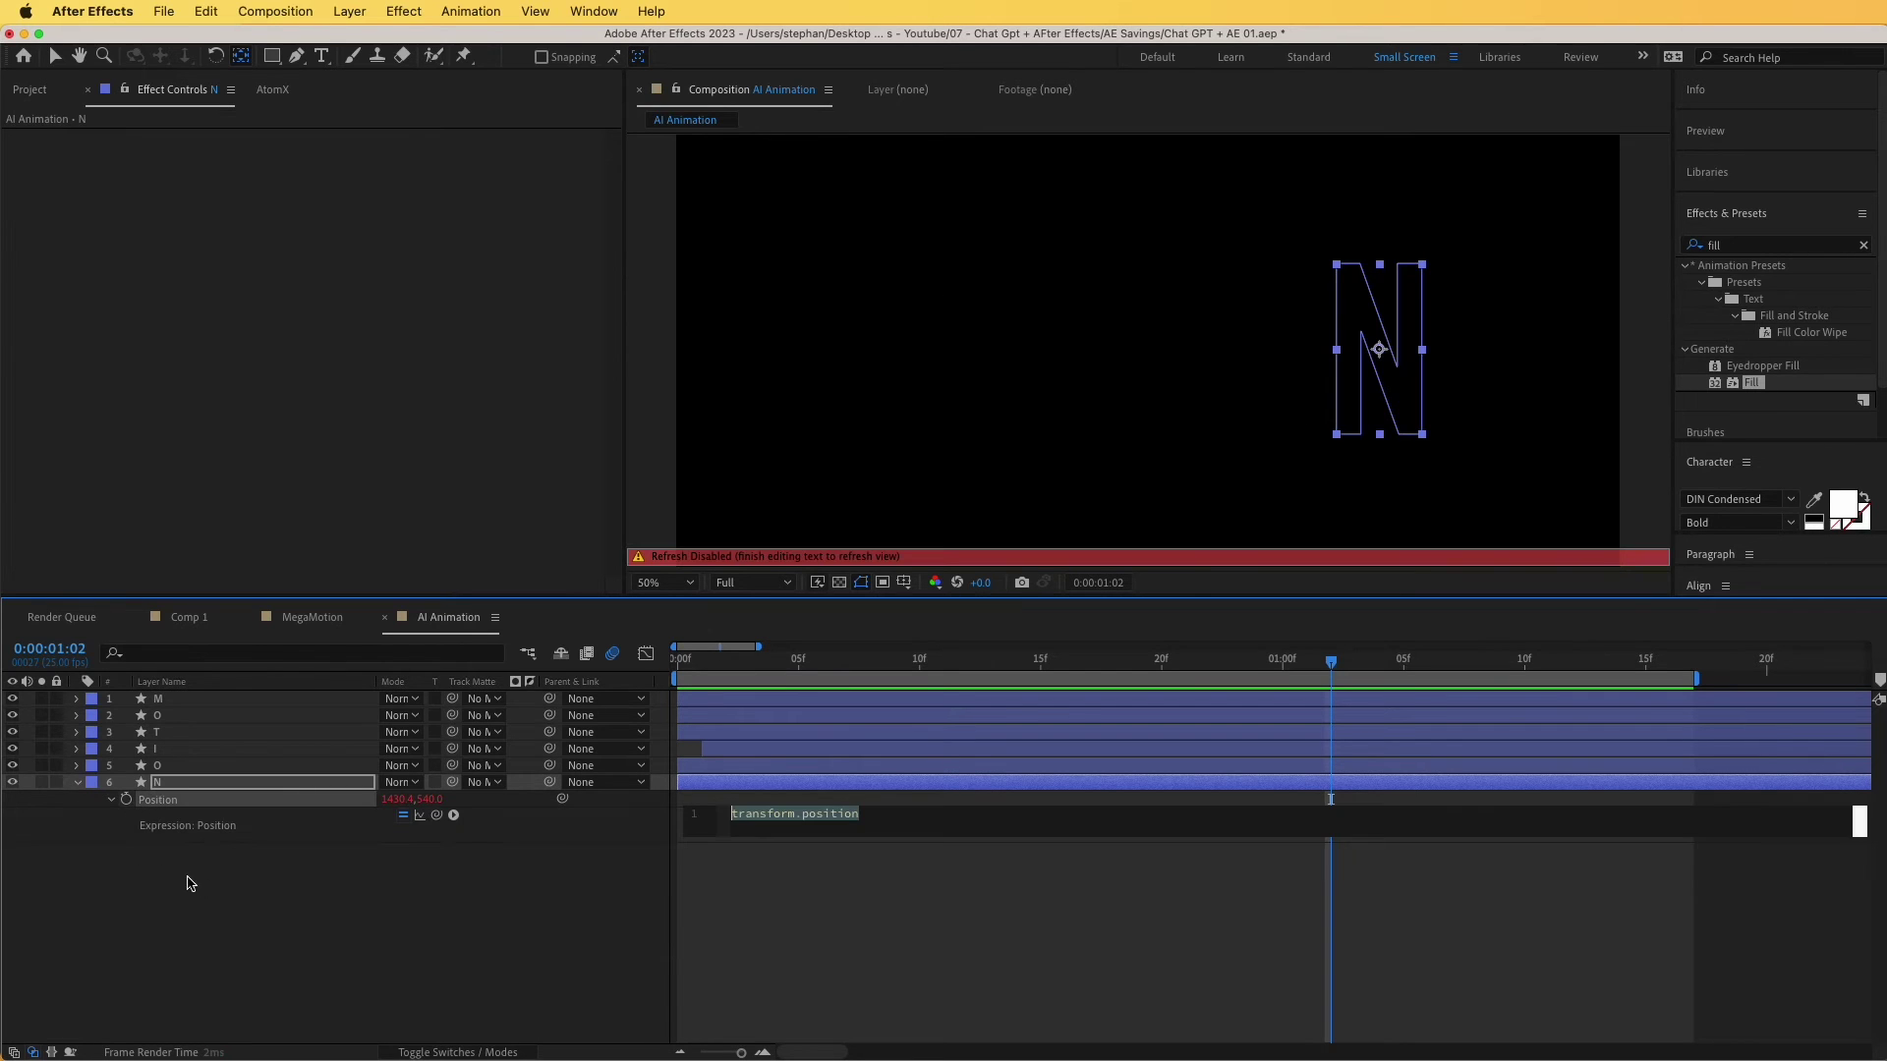
pyautogui.press('cmd+v')
pyautogui.click(417, 932)
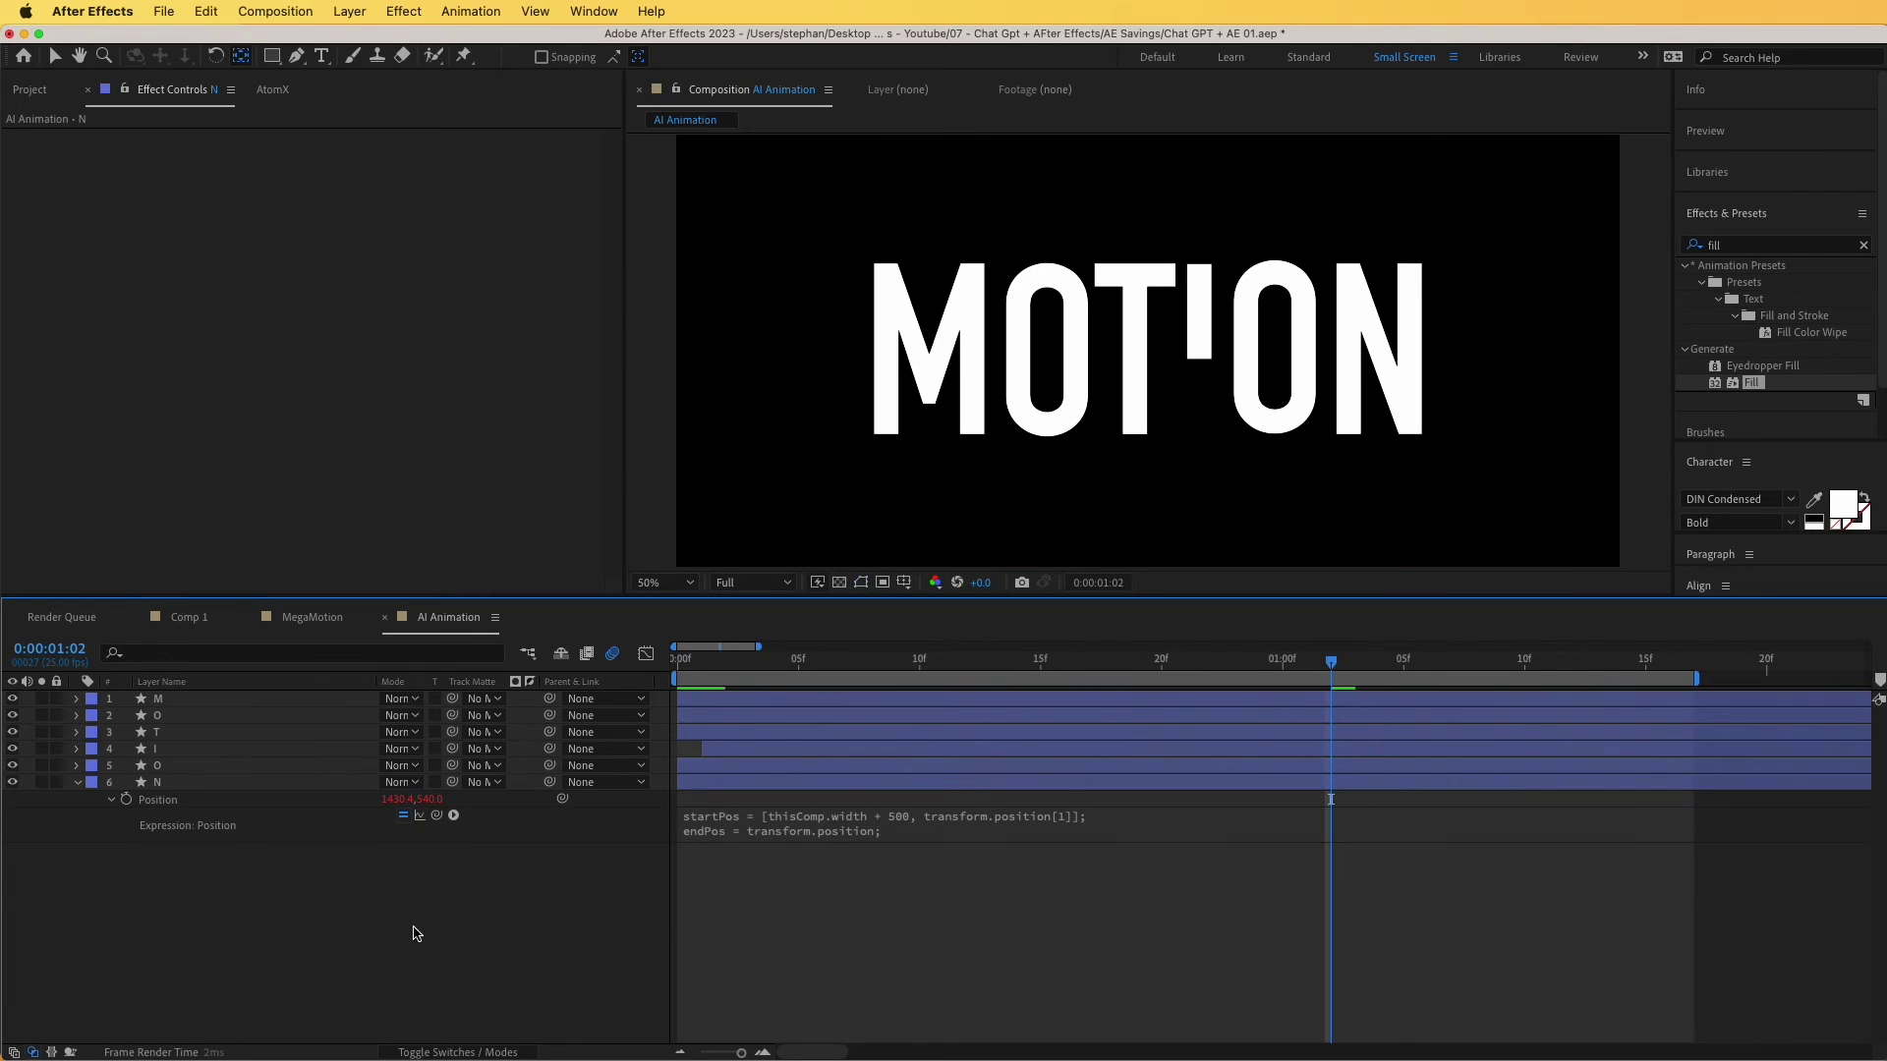
pyautogui.press('space')
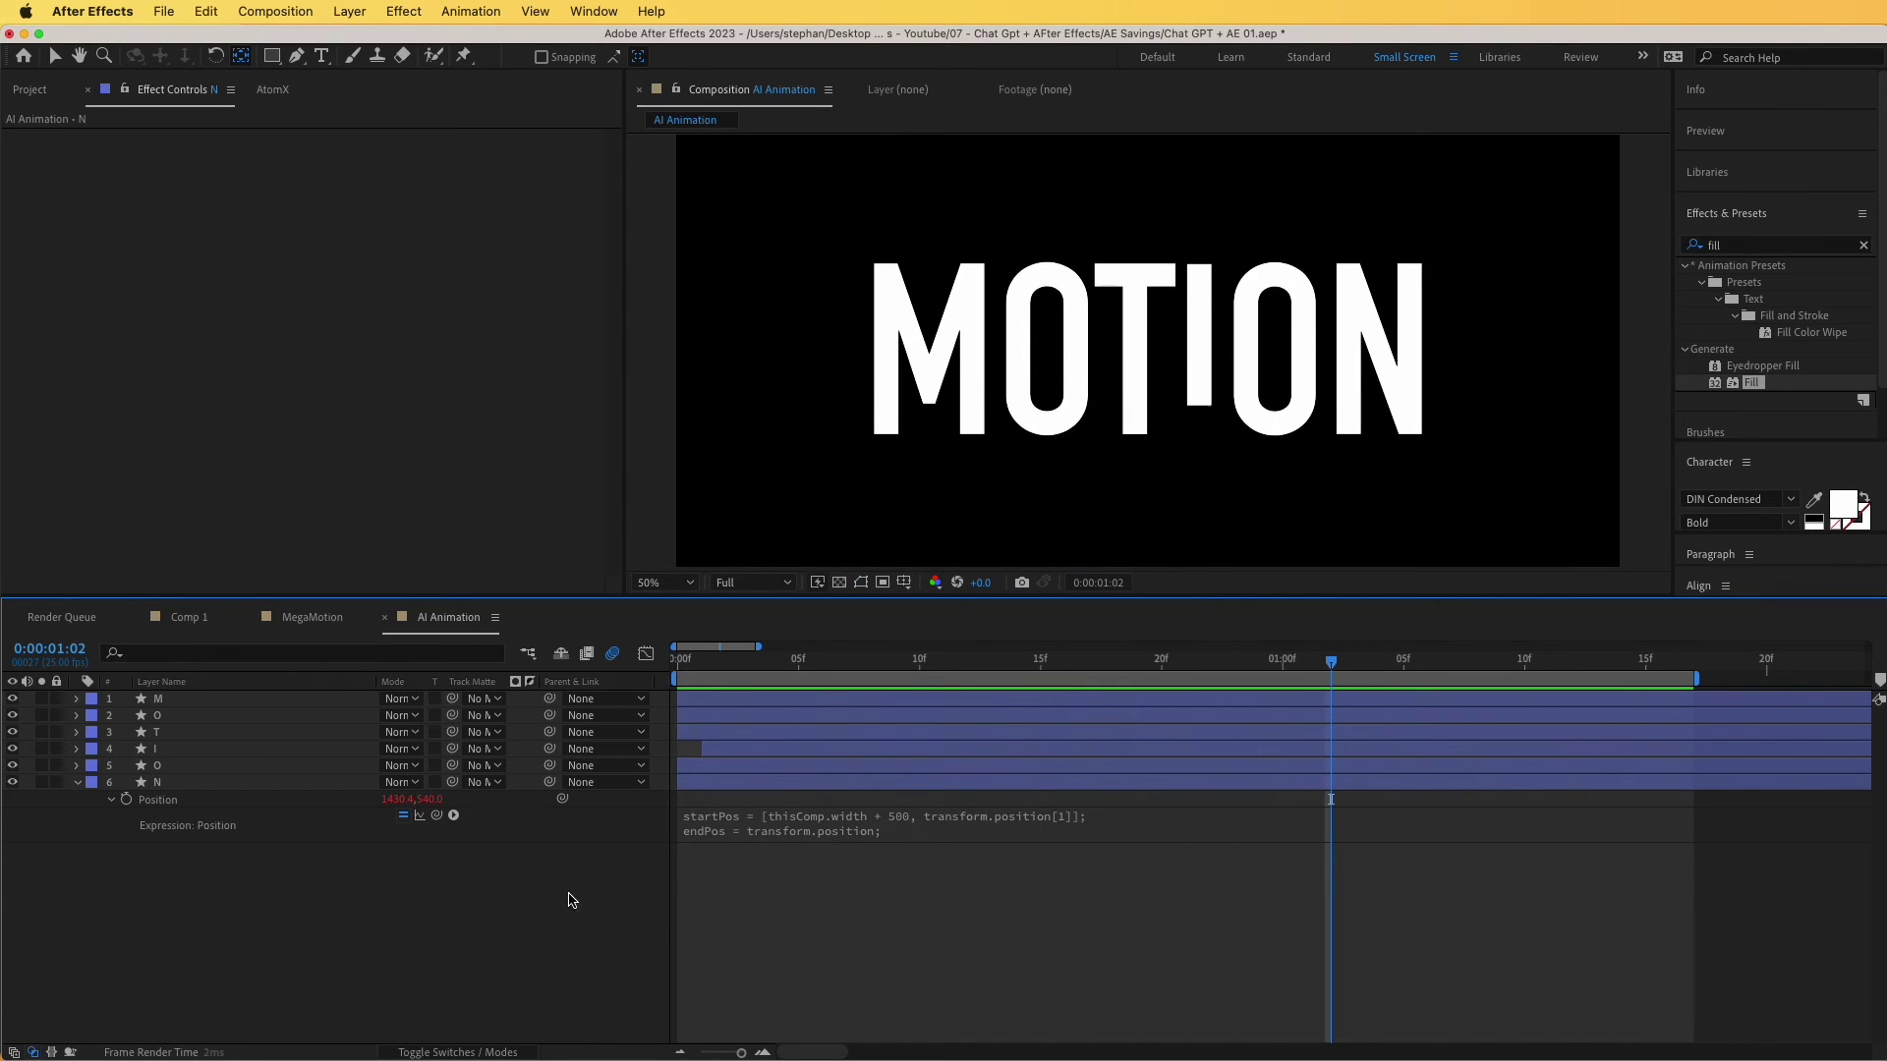
# Reveal the first O layer's Position expression and copy its full oscillation code.
pyautogui.click(1388, 381)
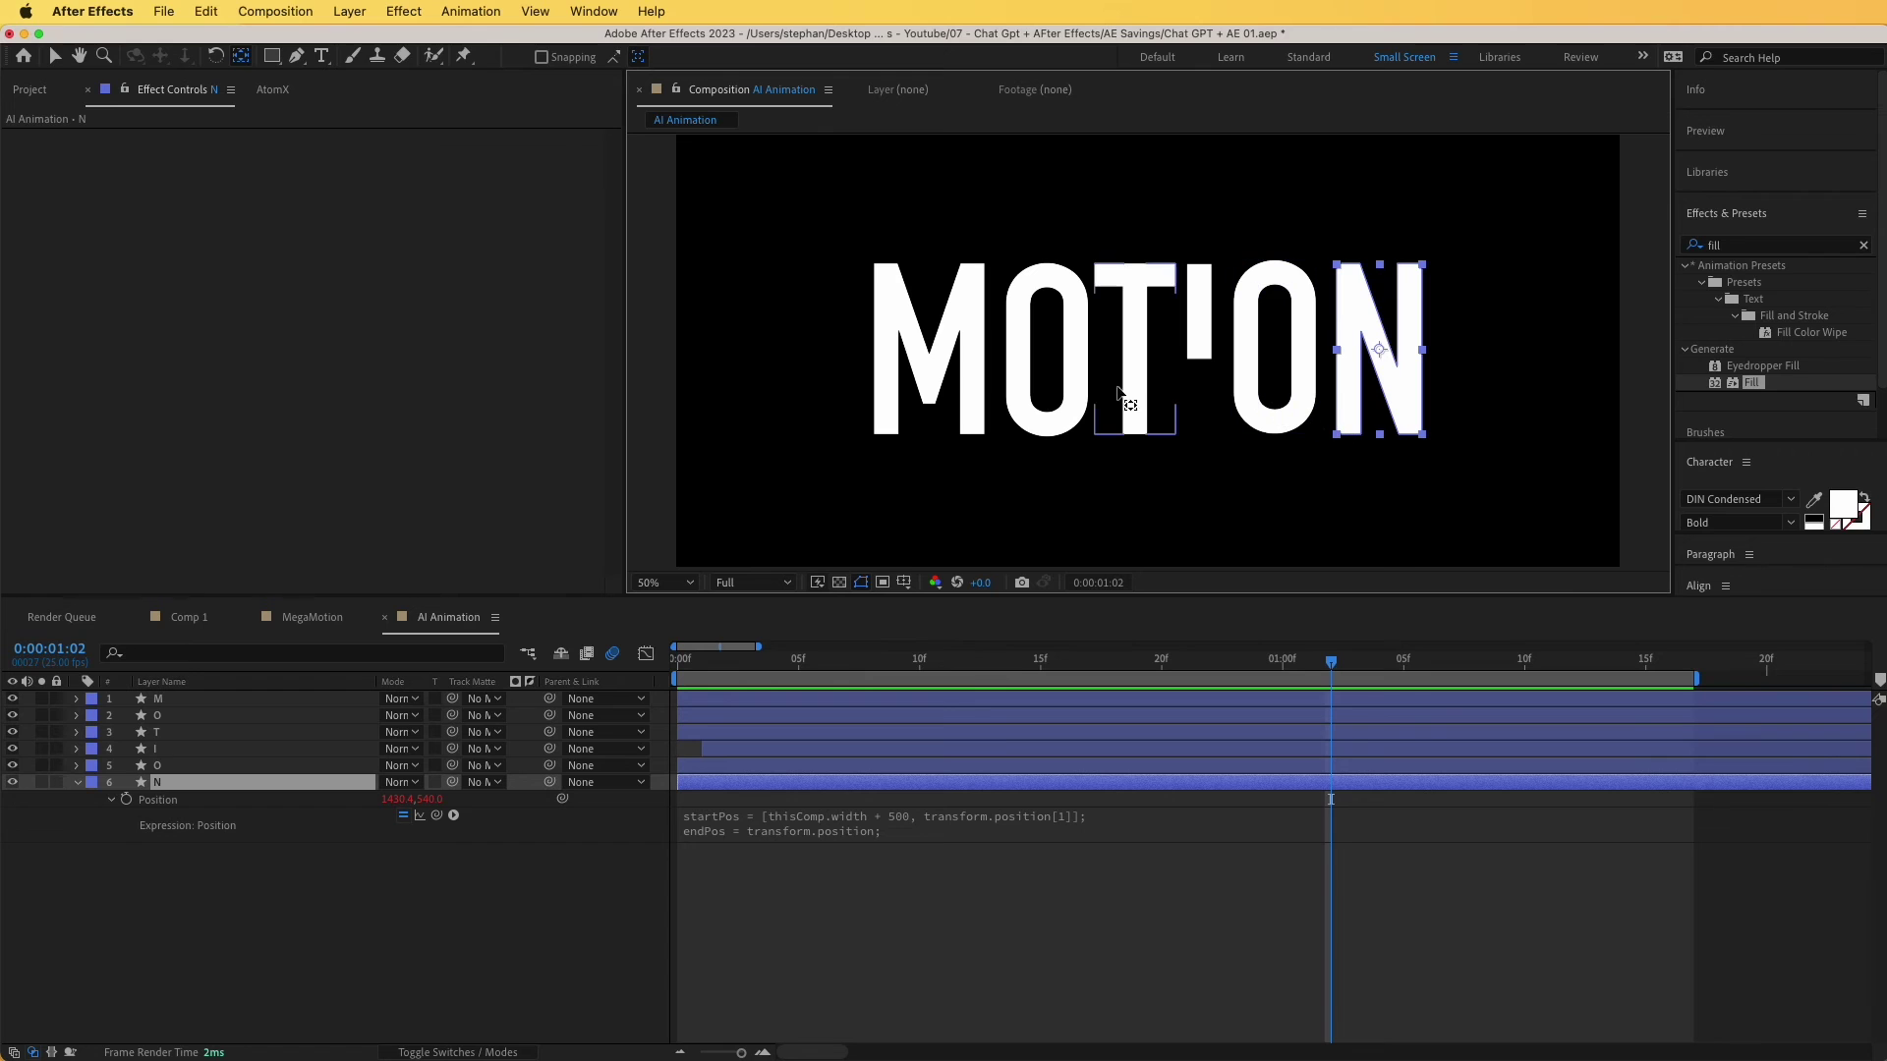
pyautogui.click(1076, 383)
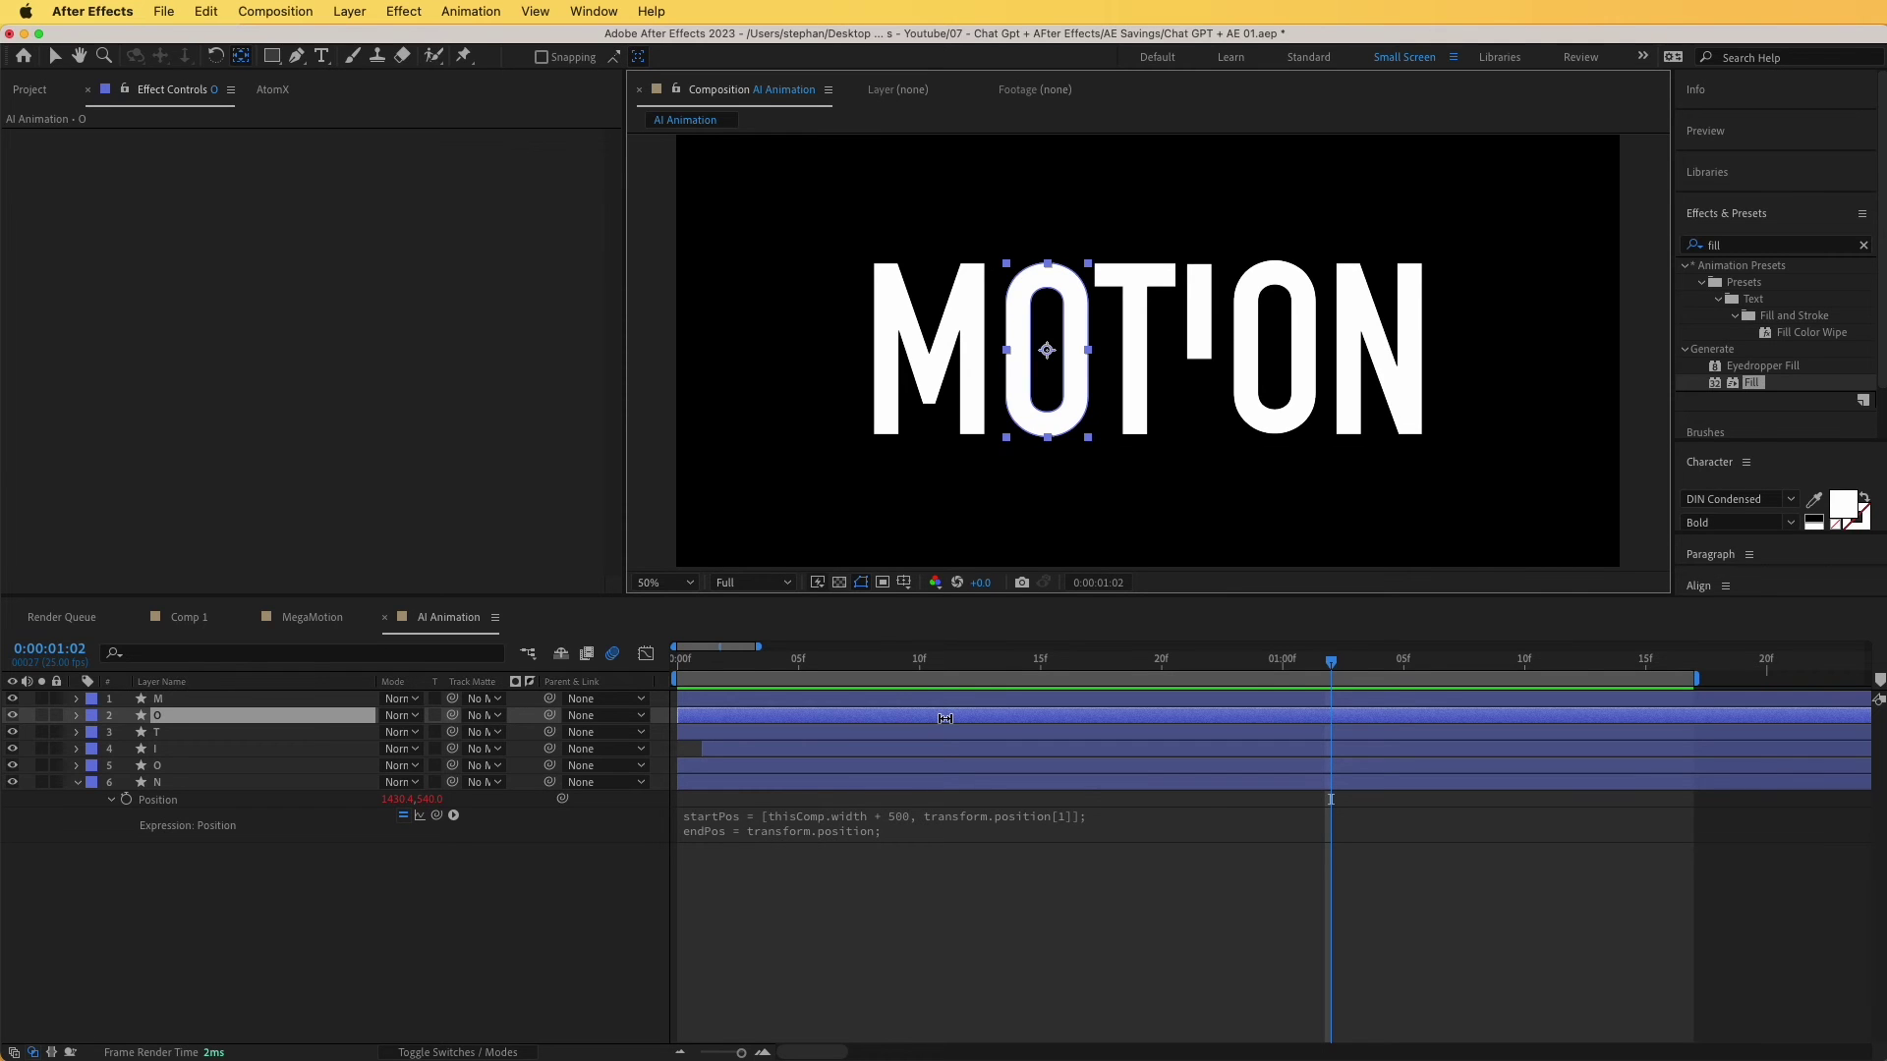
pyautogui.press('p')
pyautogui.click(111, 733)
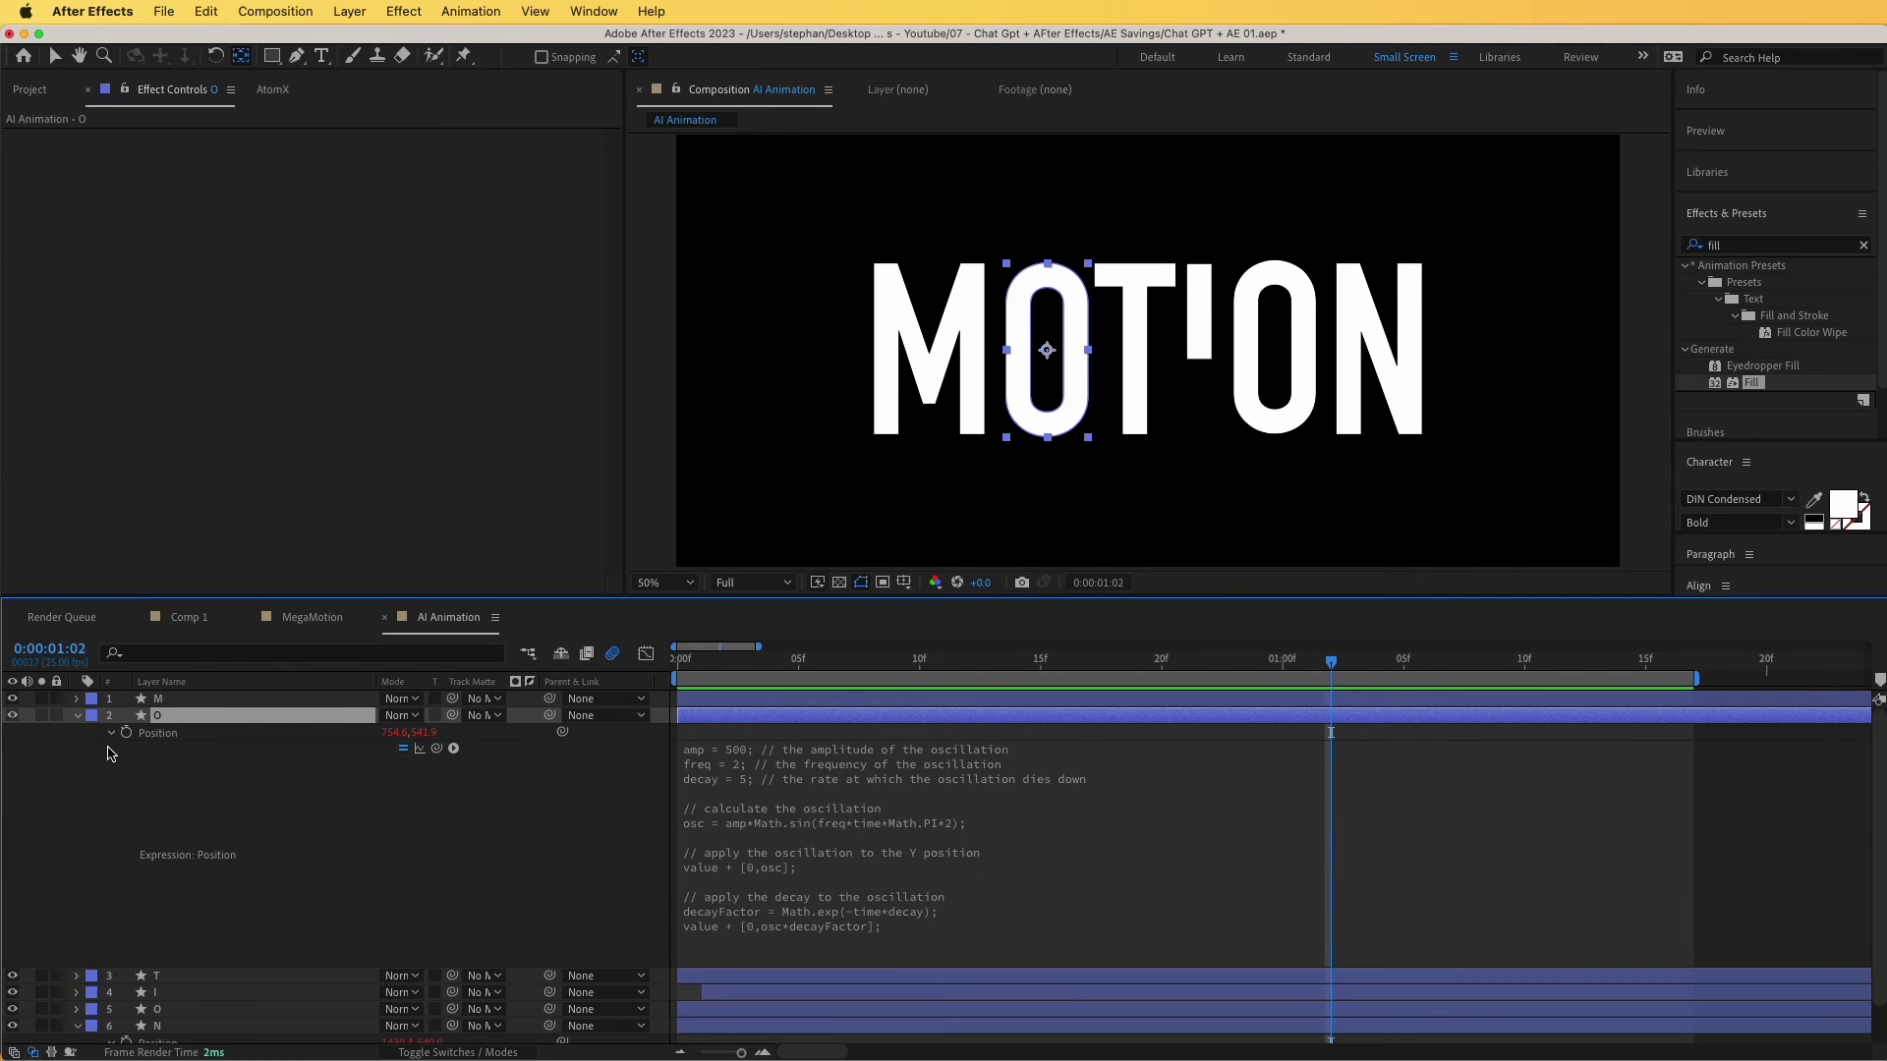
pyautogui.click(840, 919)
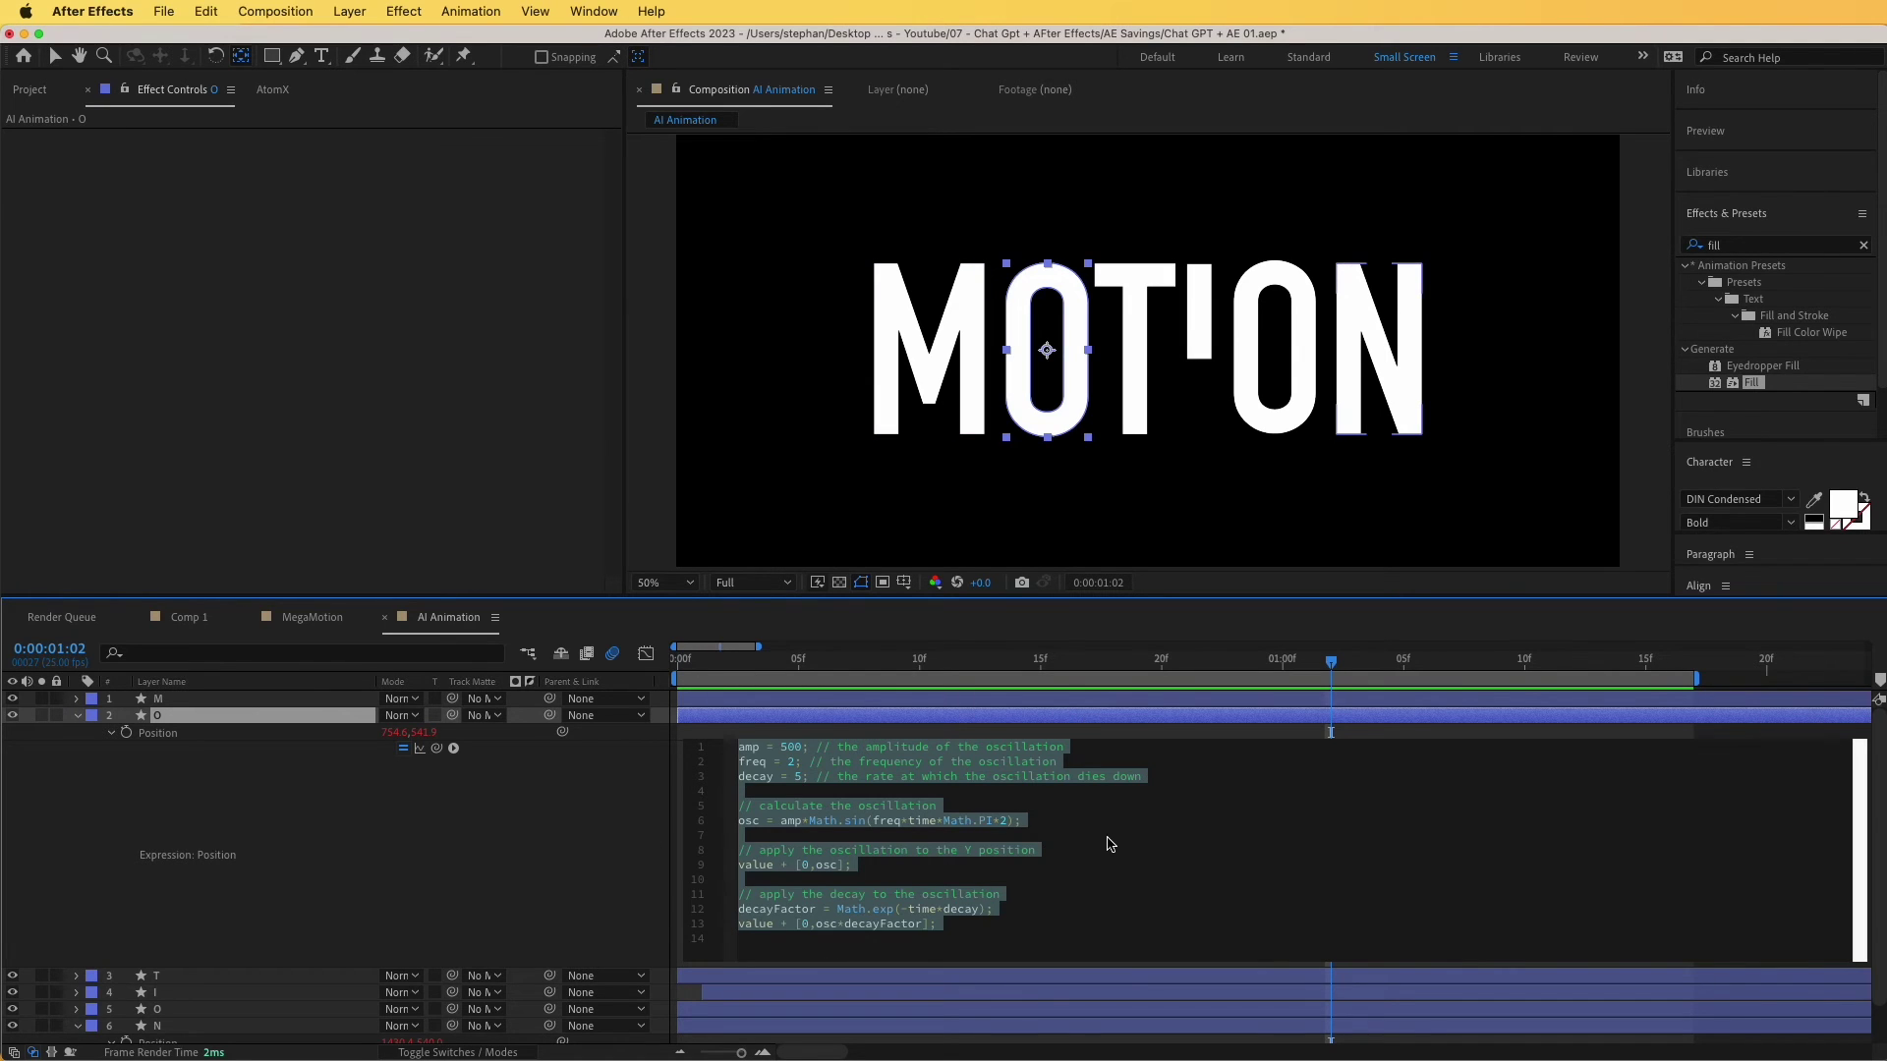
pyautogui.click(518, 845)
# Apply the copied oscillation expression to the N layer's Scale and preview the animation.
pyautogui.press('s')
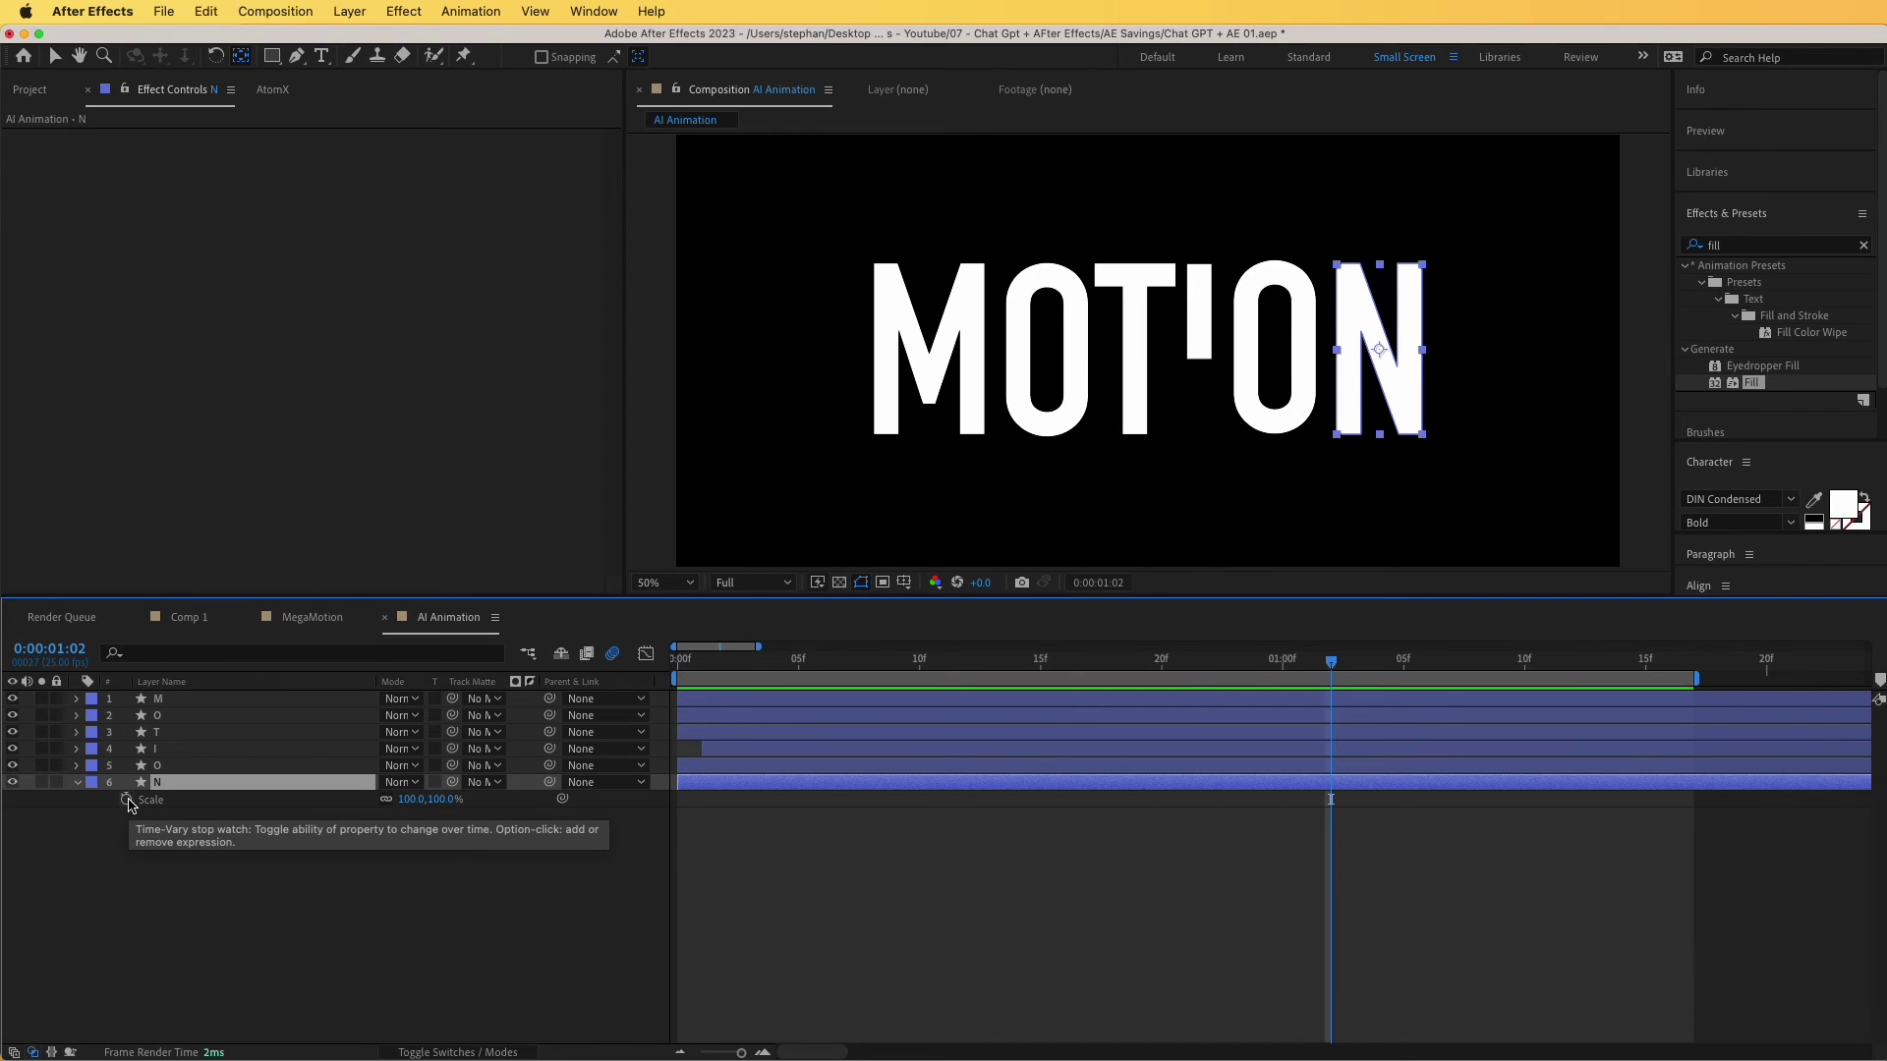
pyautogui.keyDown('alt'); pyautogui.click(127, 801); pyautogui.keyUp('alt')
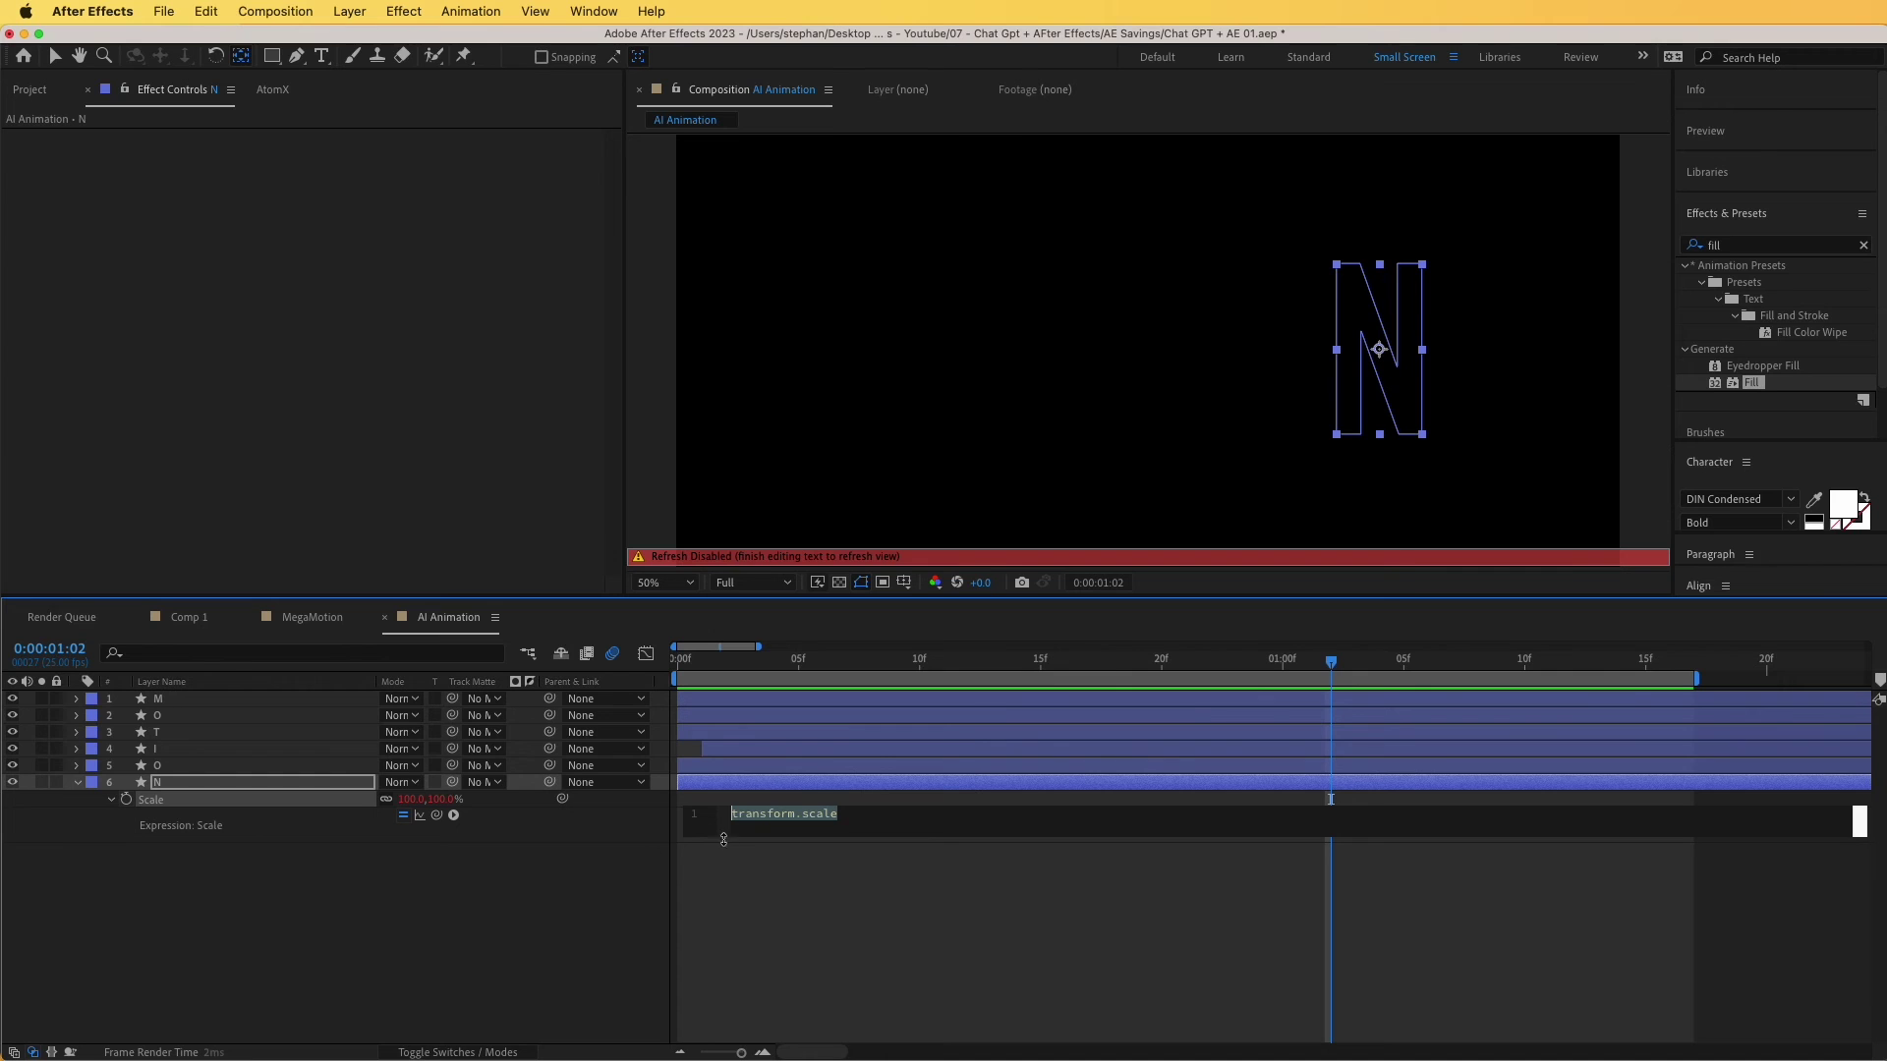
pyautogui.press('super+v')
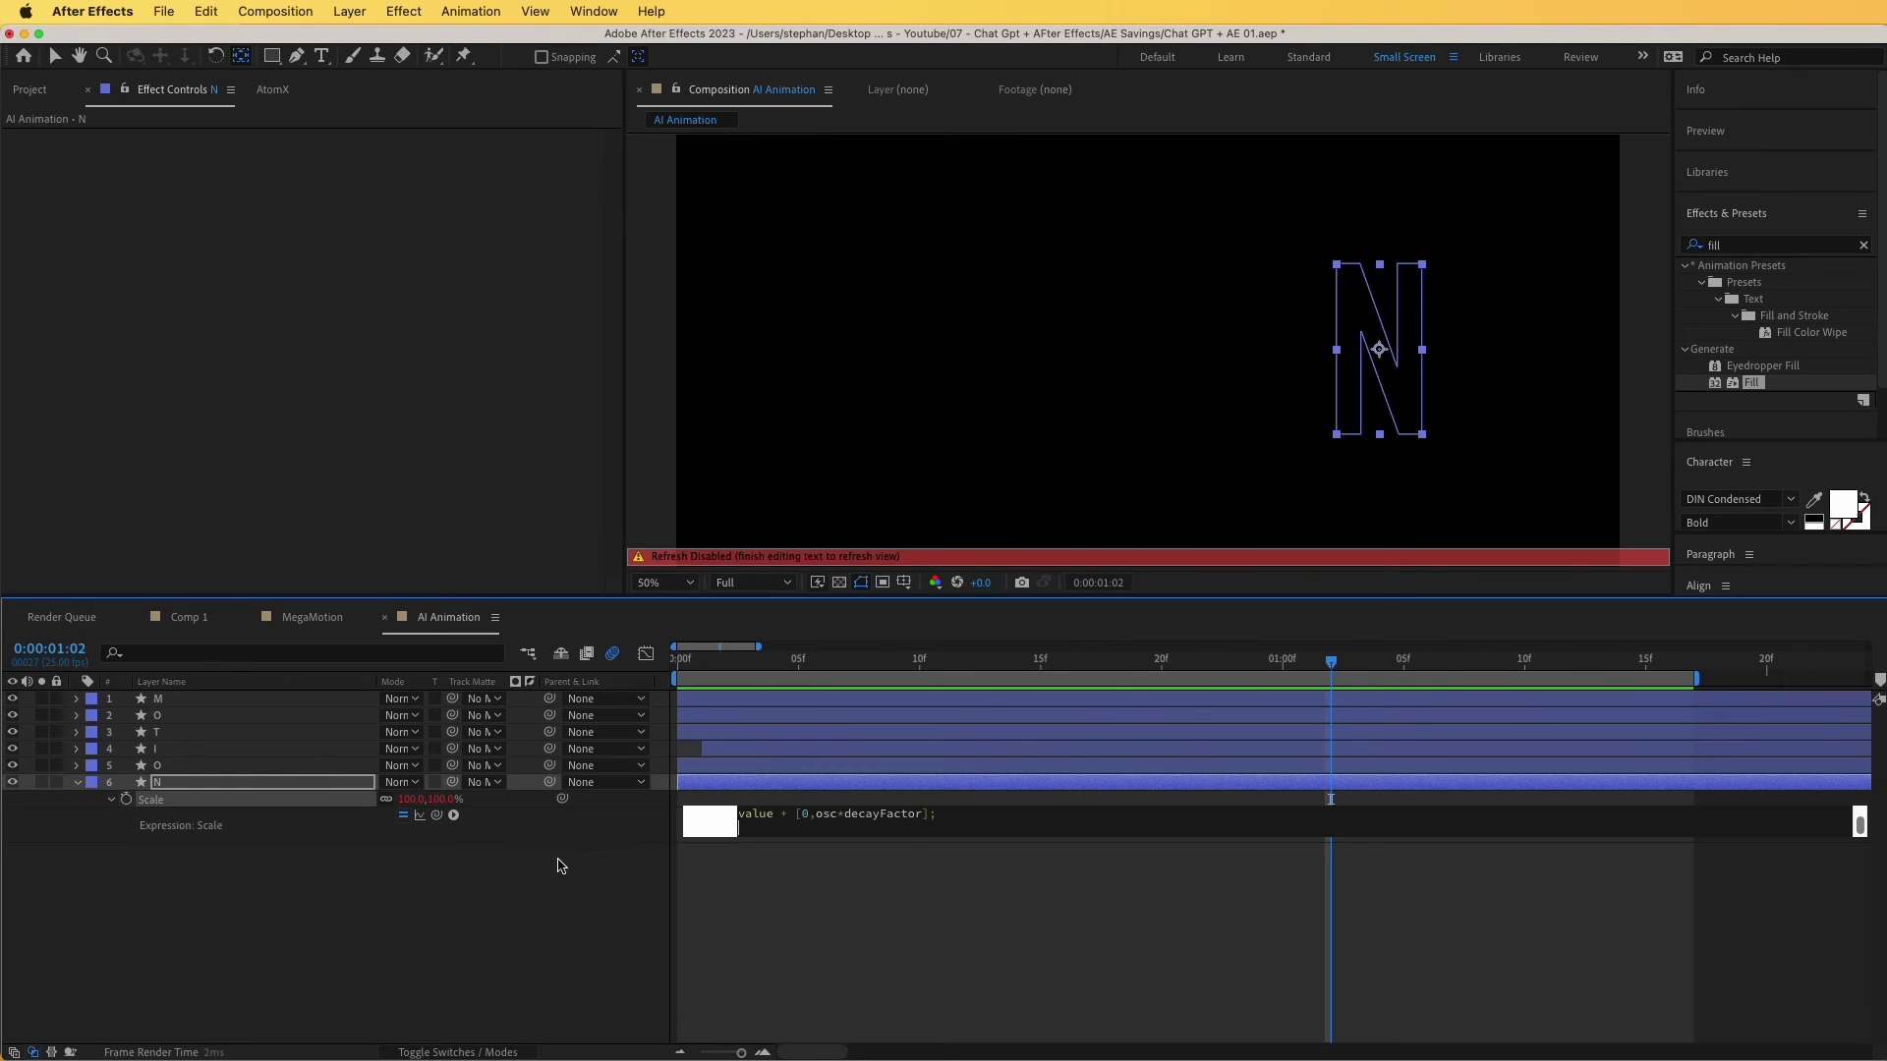
pyautogui.click(579, 924)
pyautogui.press('space')
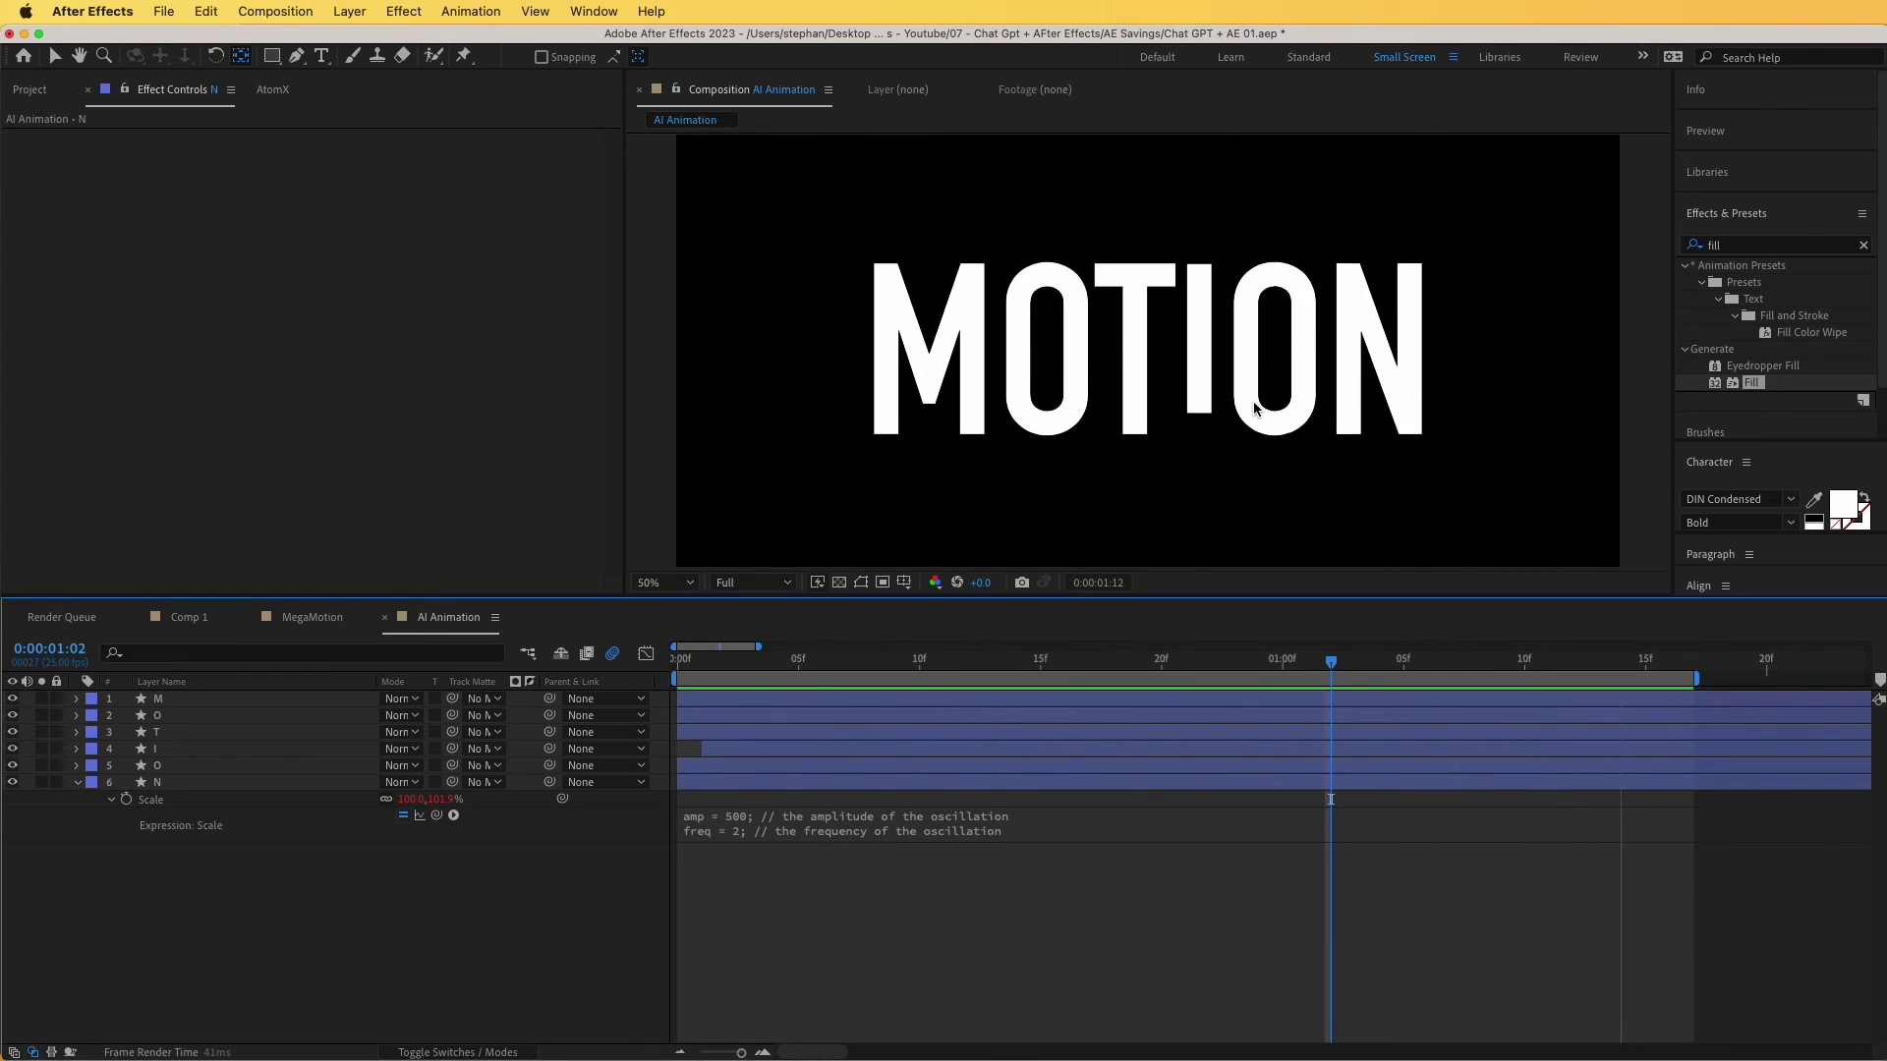
# Set the oscillation amplitude to 1000 in the N layer's Scale expression and preview the animation.
pyautogui.click(752, 826)
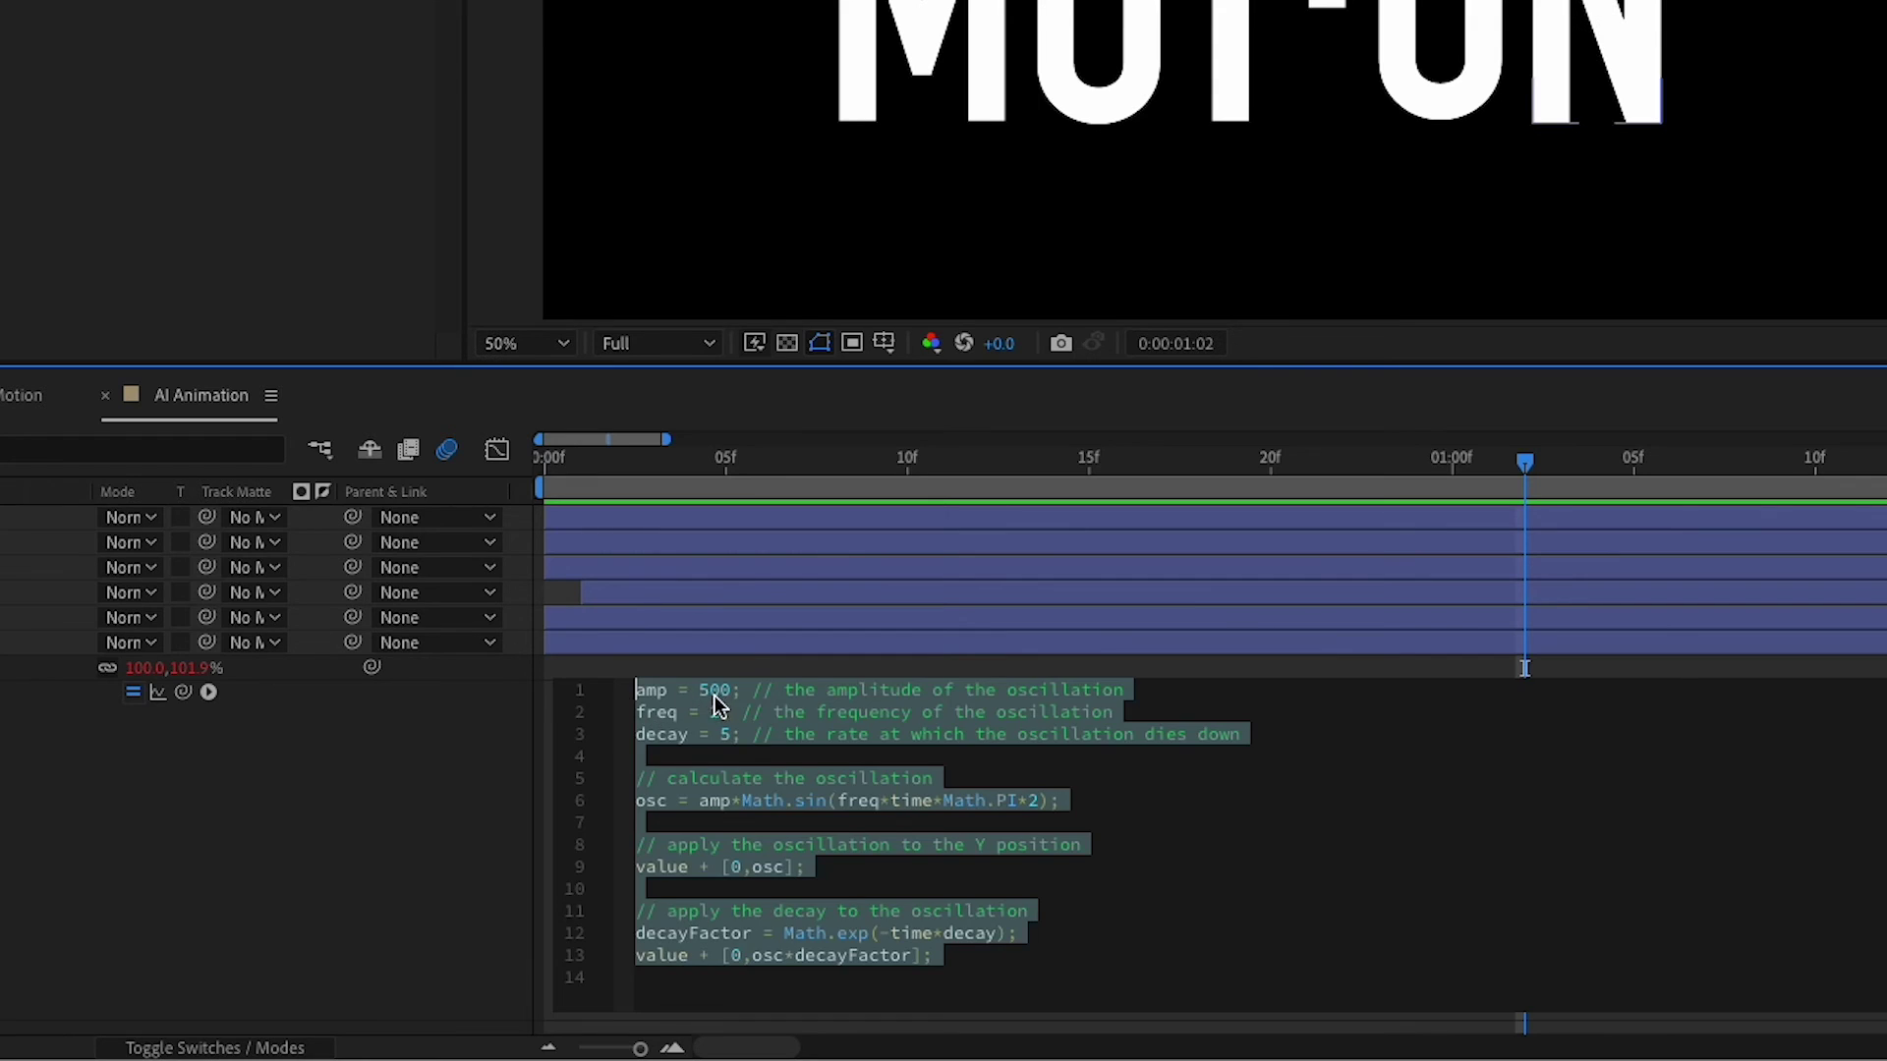
pyautogui.click(788, 811)
pyautogui.press('BackSpace')
pyautogui.write('10')
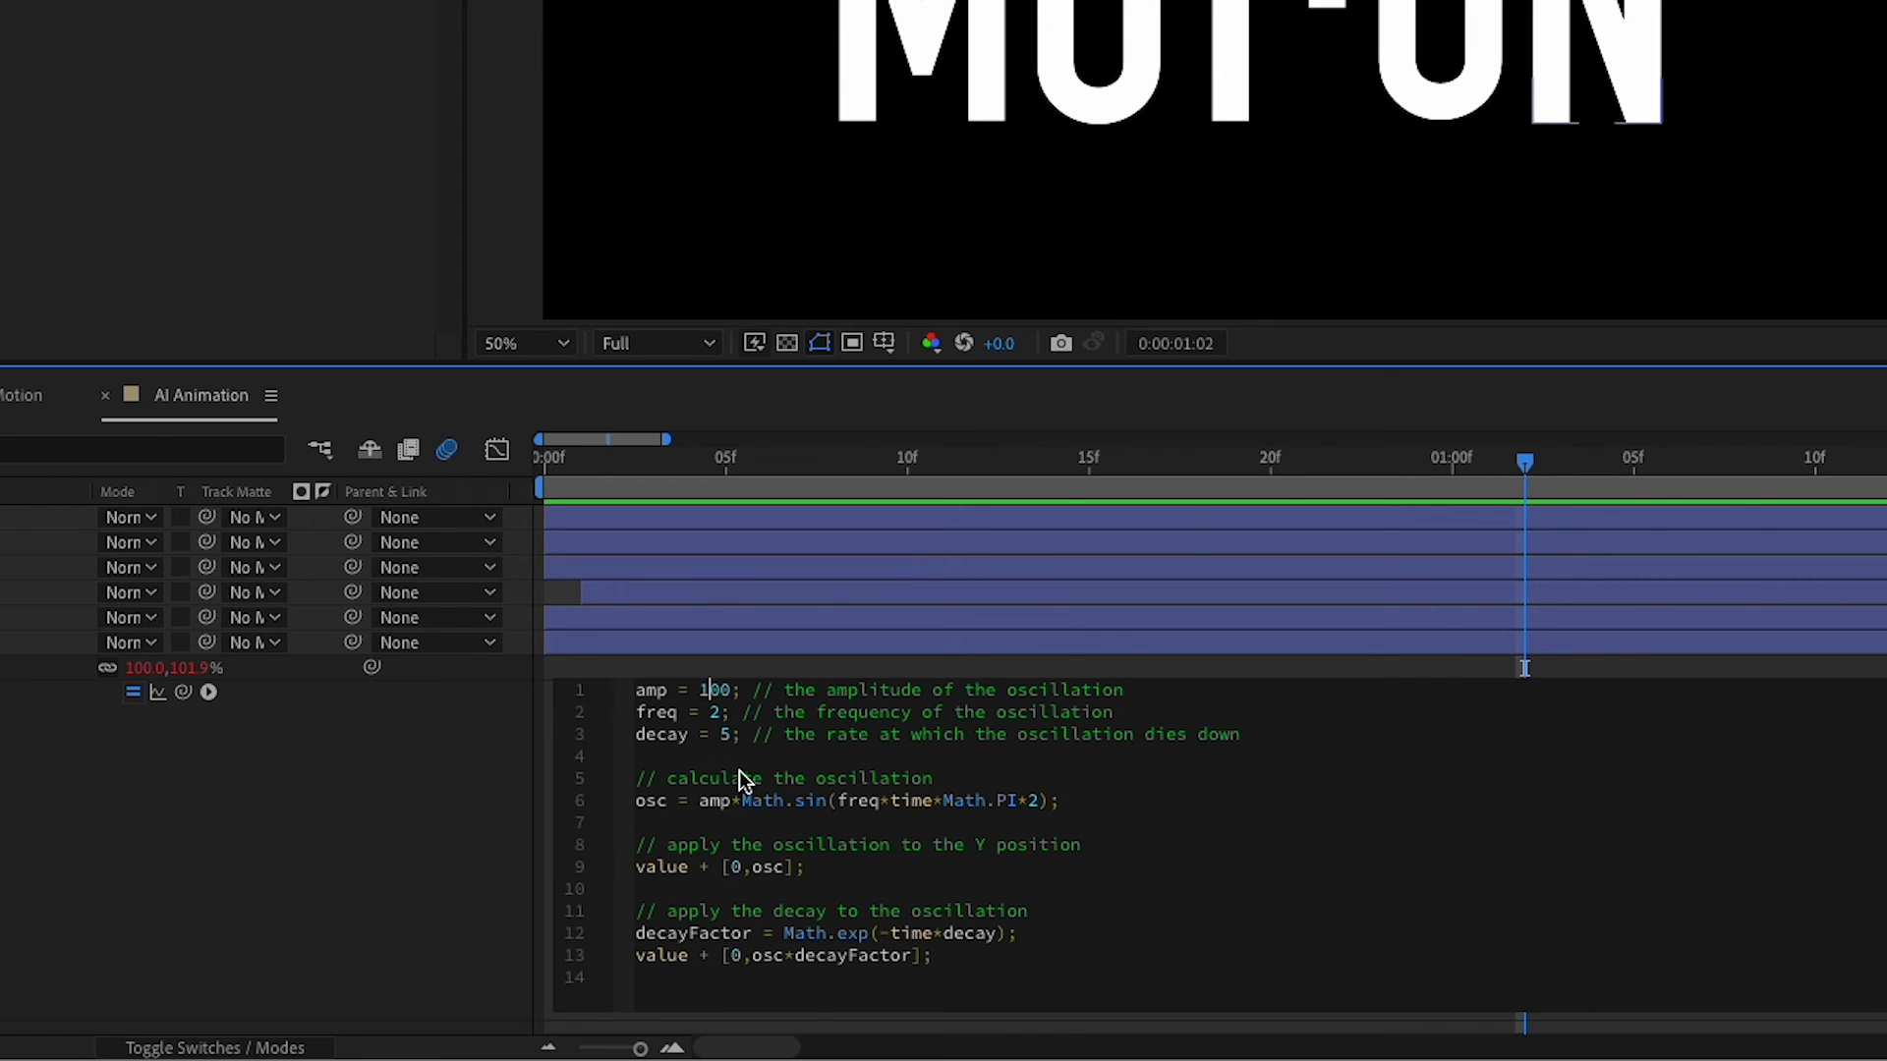
pyautogui.click(410, 847)
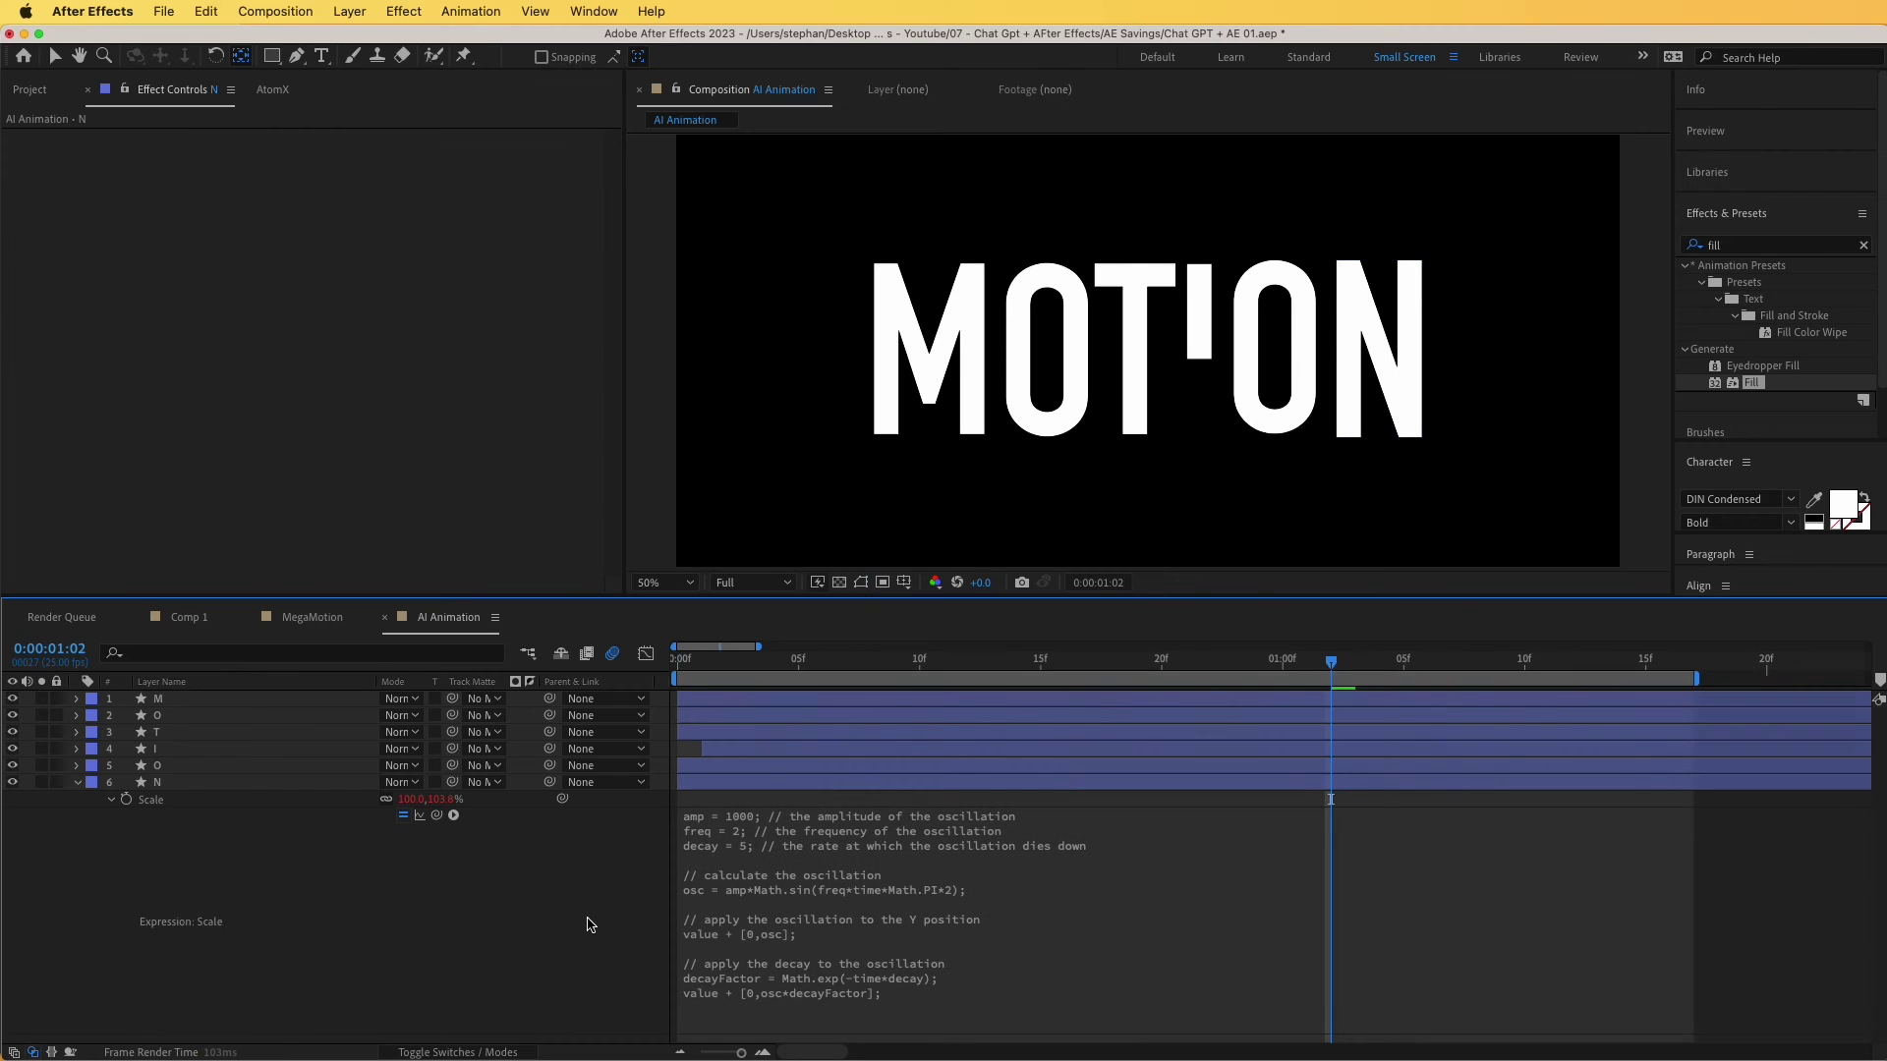
pyautogui.press('space')
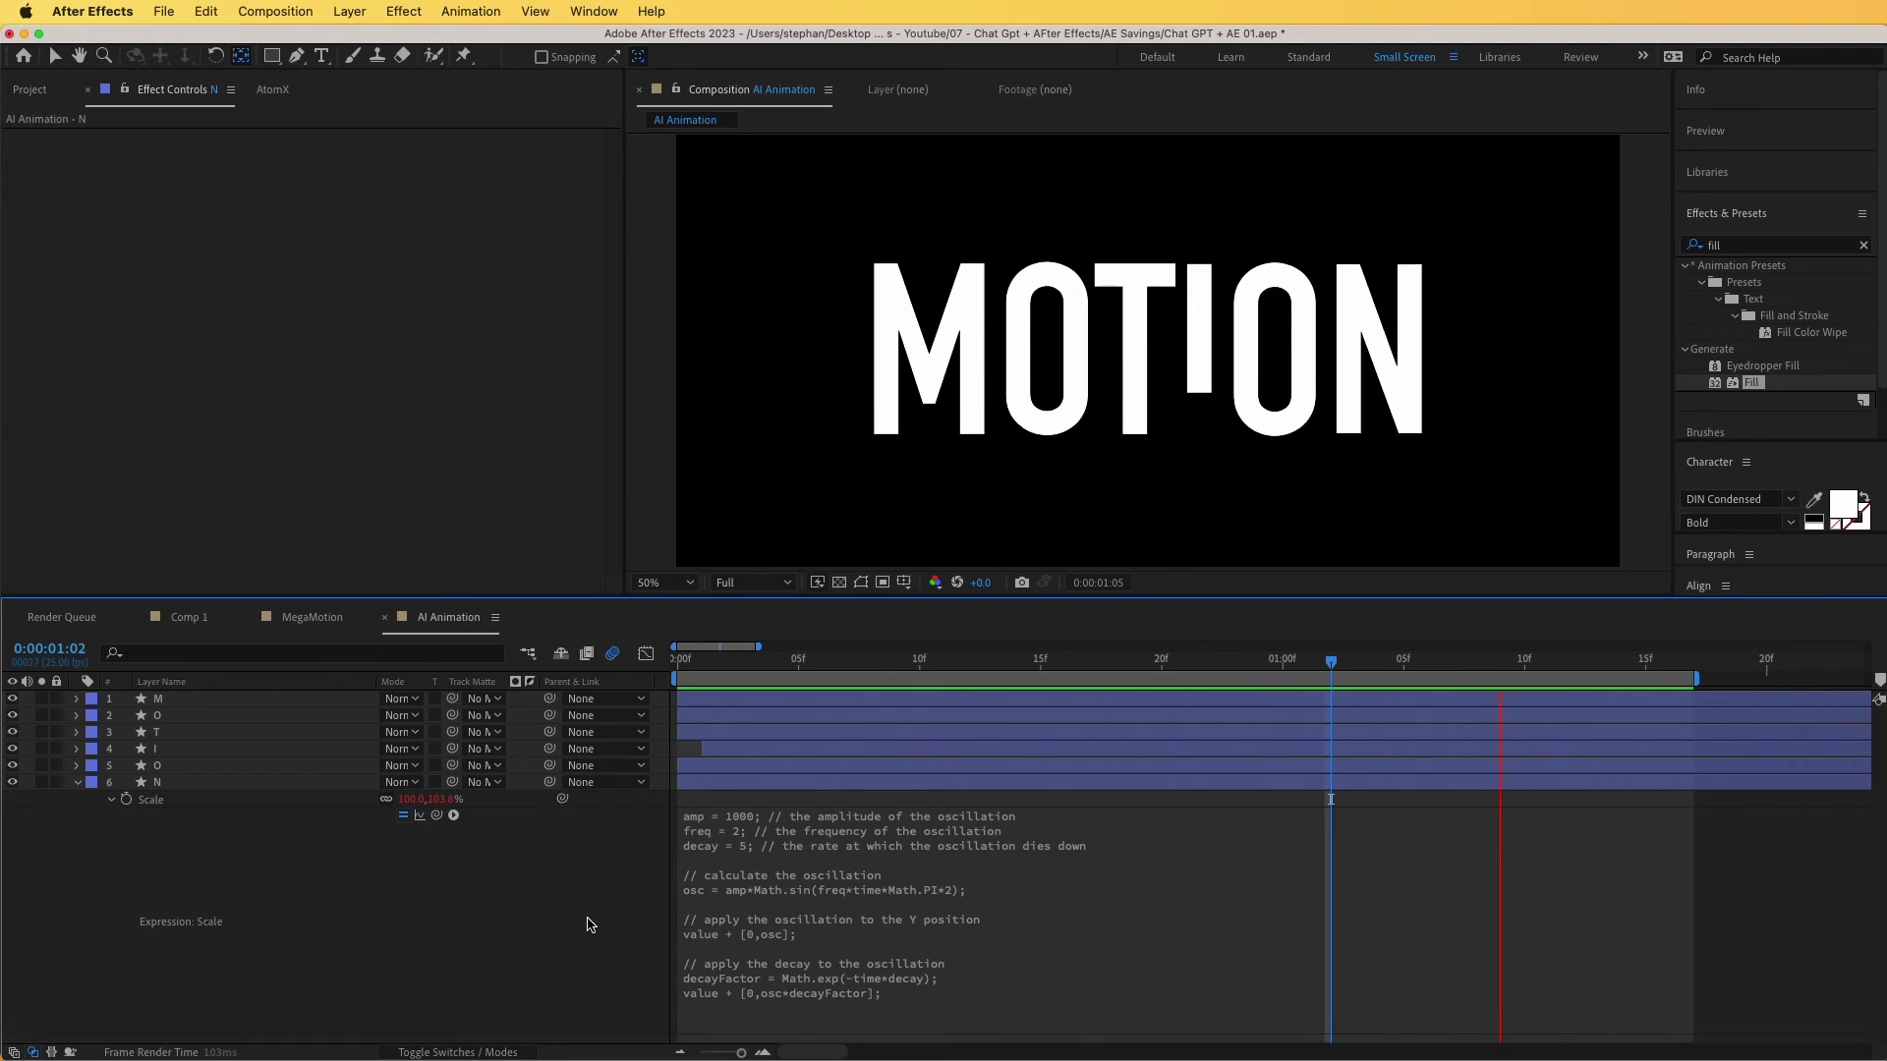
pyautogui.press('space')
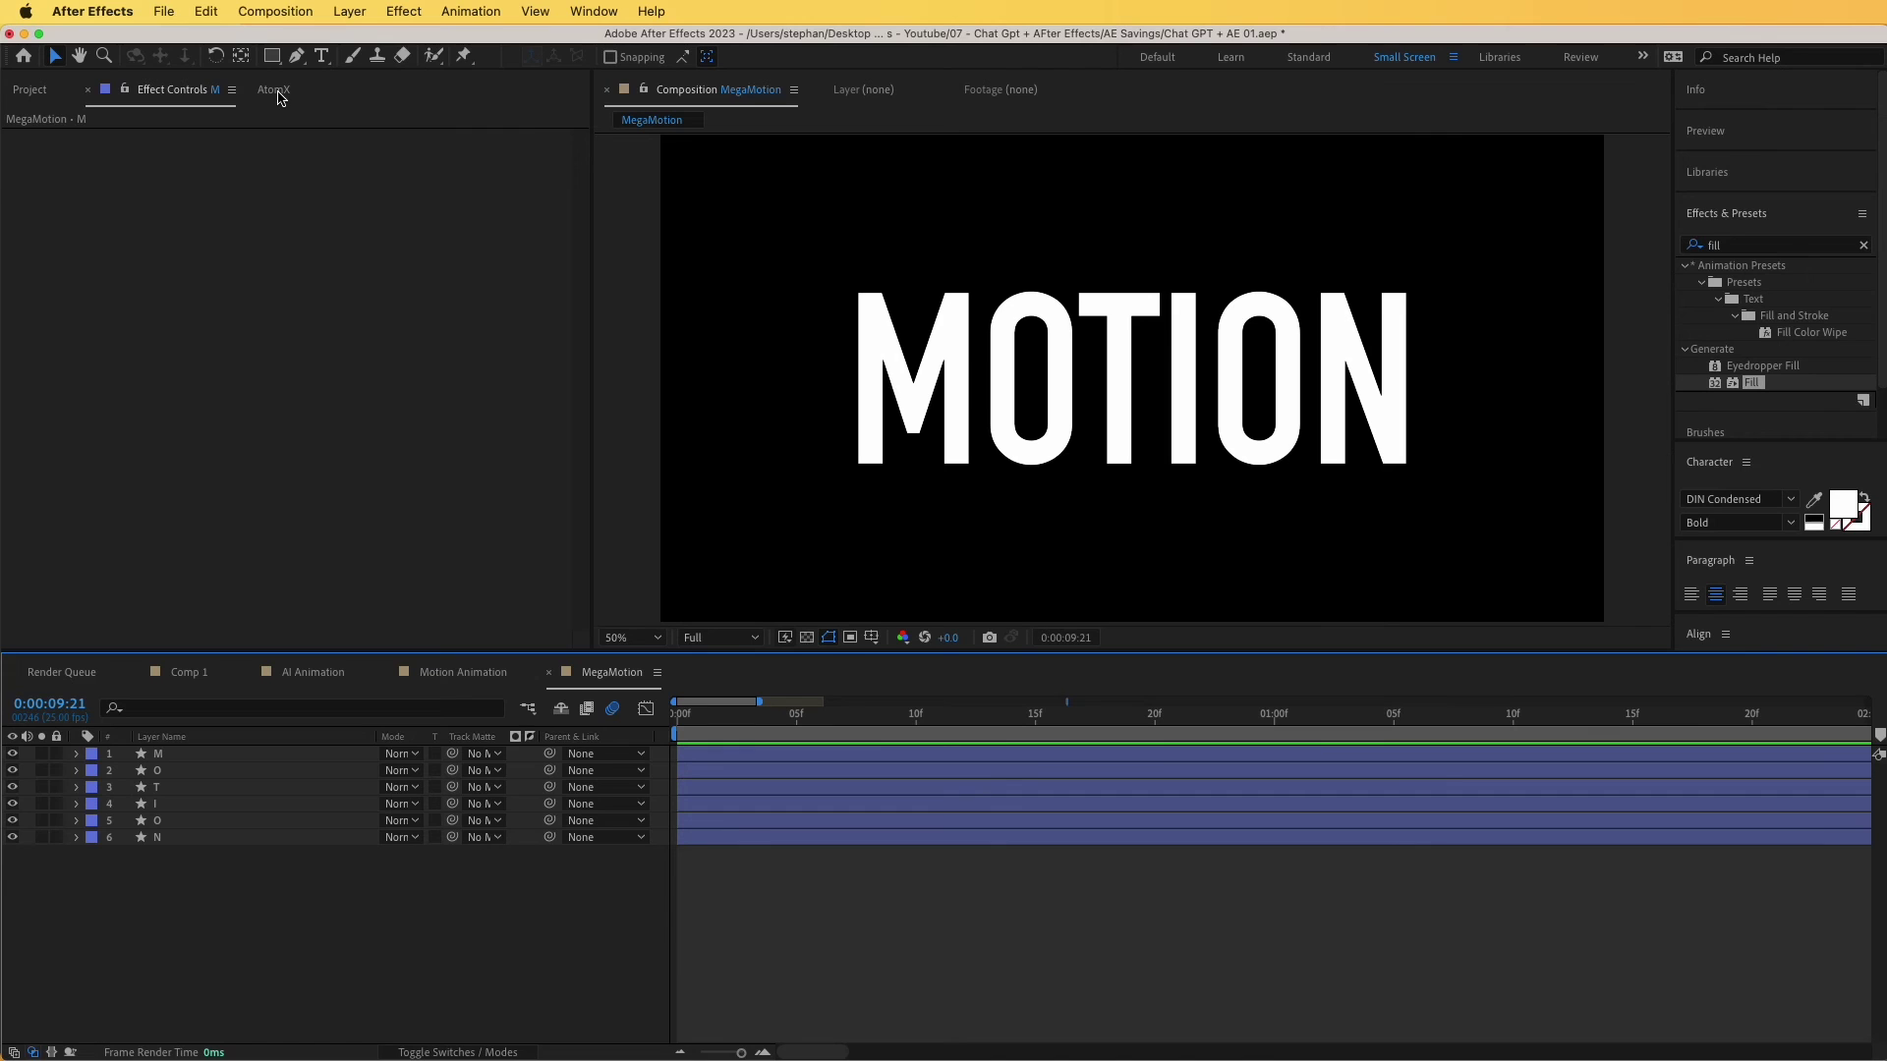
# Show the AtomX motion presets for the MegaMotion composition and widen the panel and its category list.
pyautogui.click(275, 91)
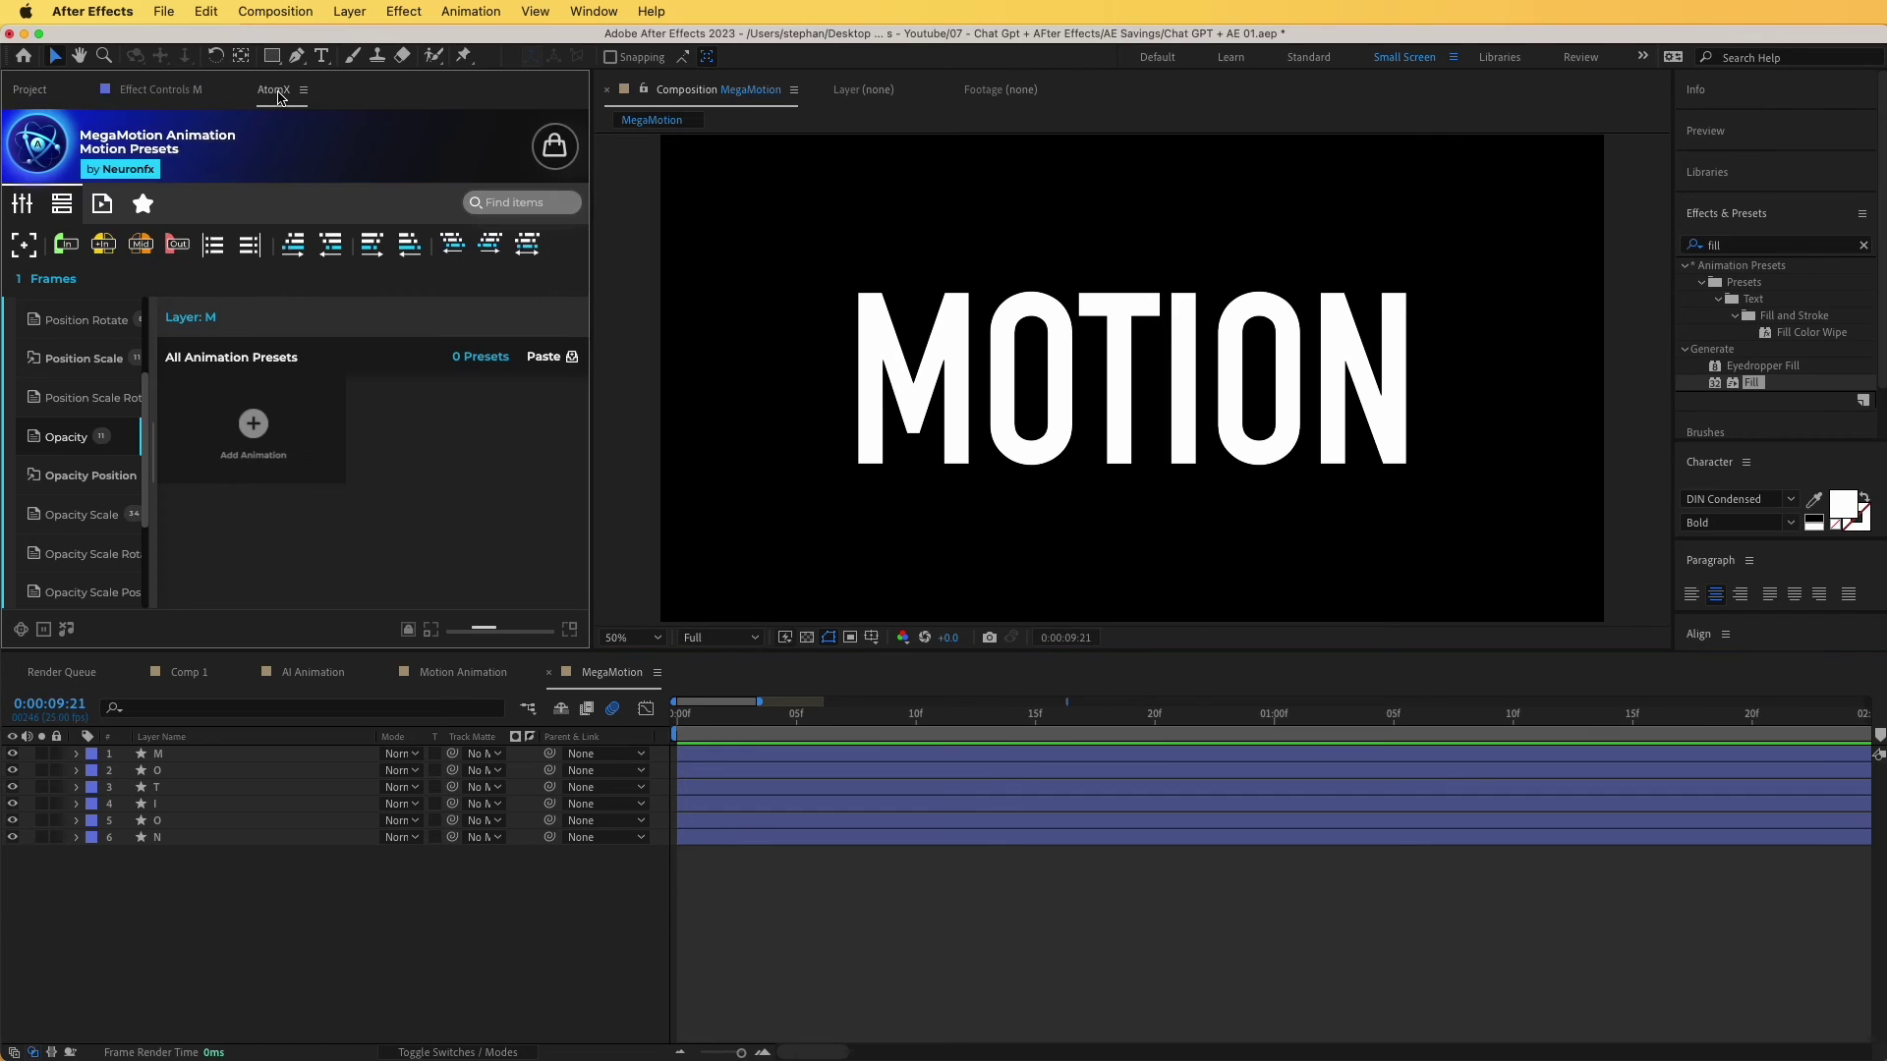
pyautogui.moveTo(593, 544); pyautogui.dragTo(669, 554)
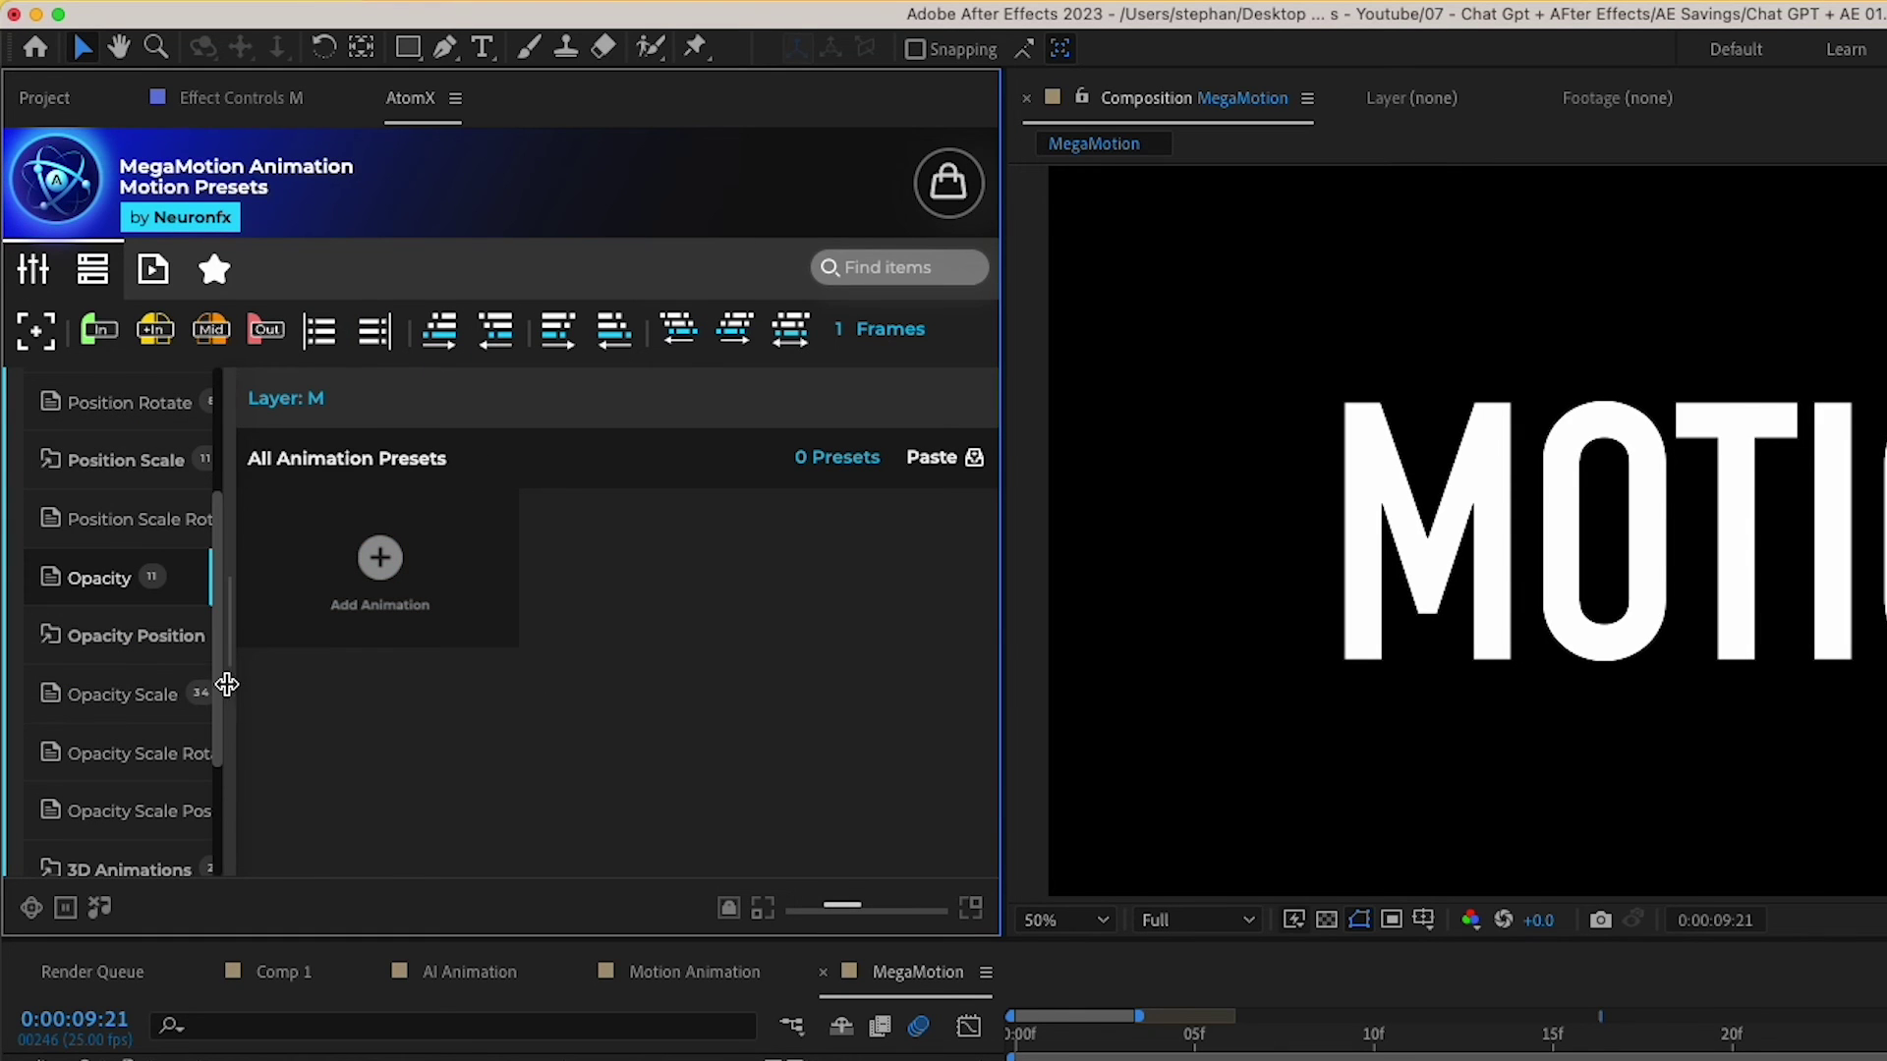
pyautogui.moveTo(234, 644); pyautogui.dragTo(324, 668)
pyautogui.scroll(3, 166, 836)
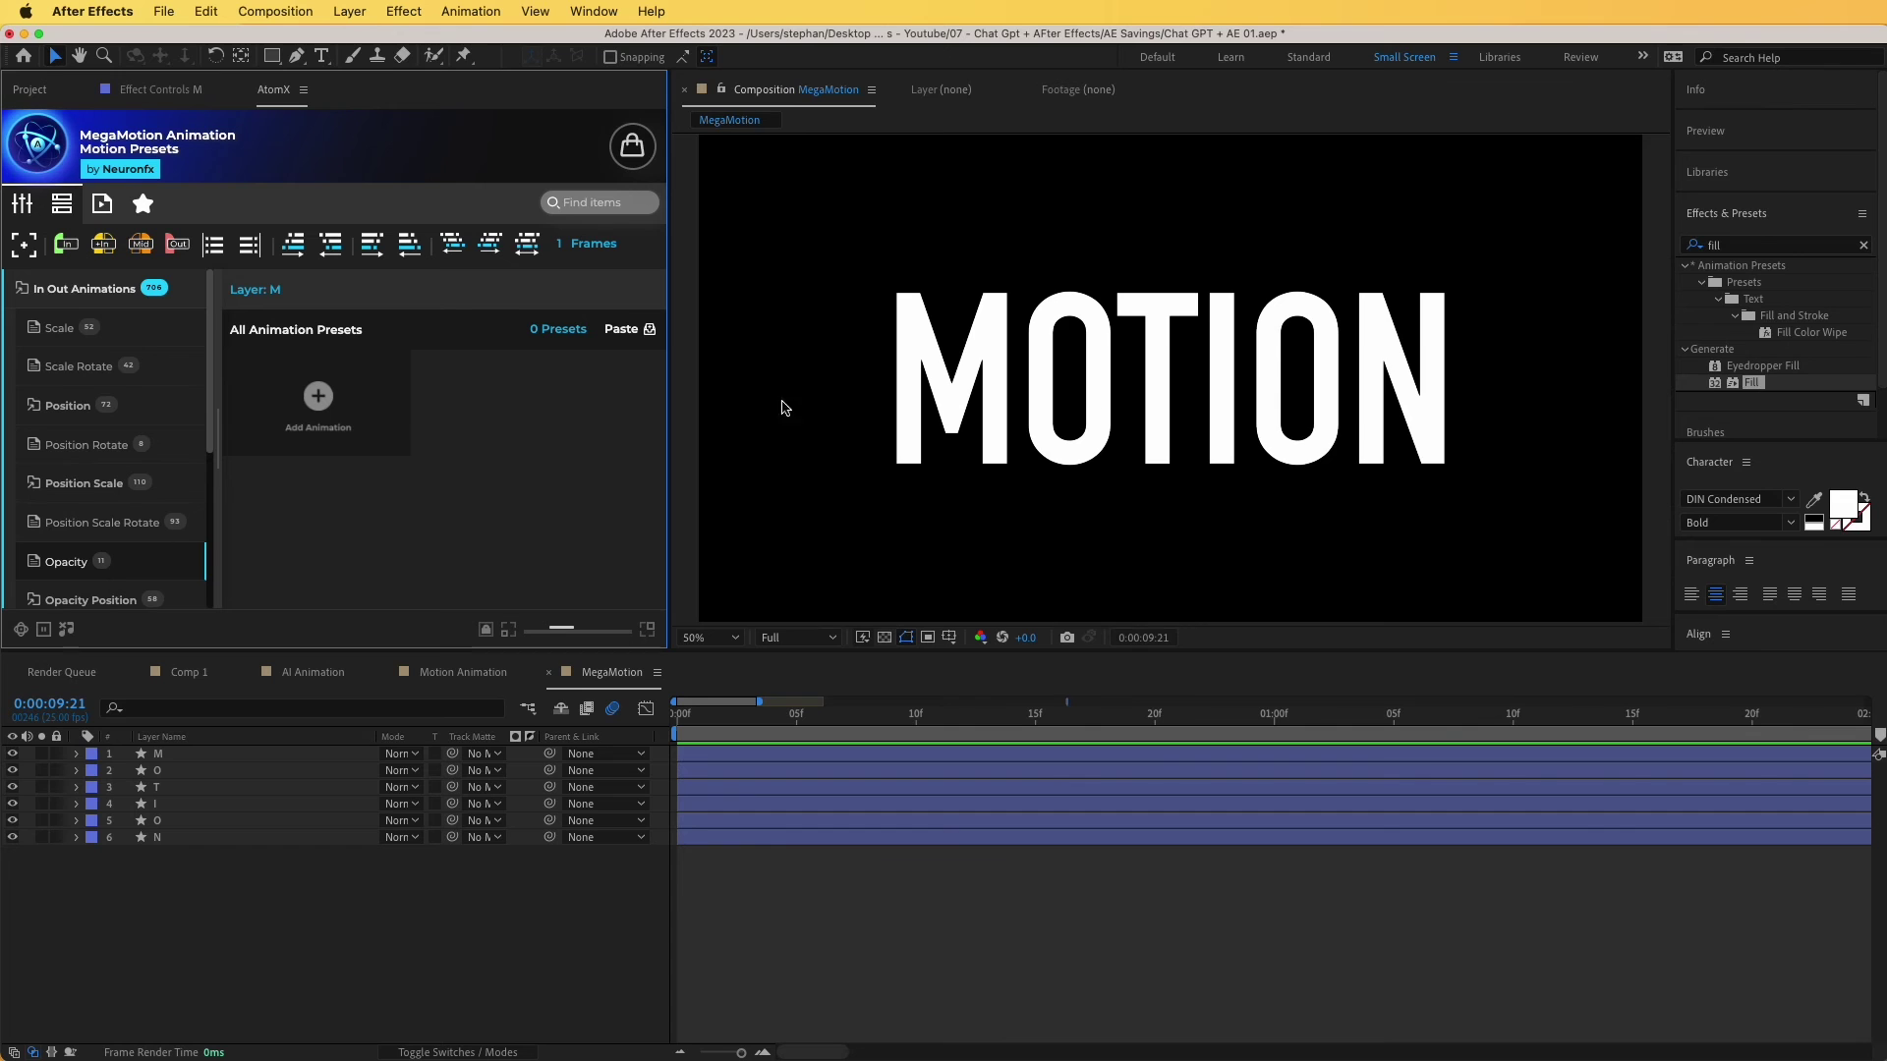
# Apply the Scale_Jump IN preset from the Position Scale Center category to all six letter layers and preview the animation.
pyautogui.moveTo(779, 394); pyautogui.dragTo(1513, 434)
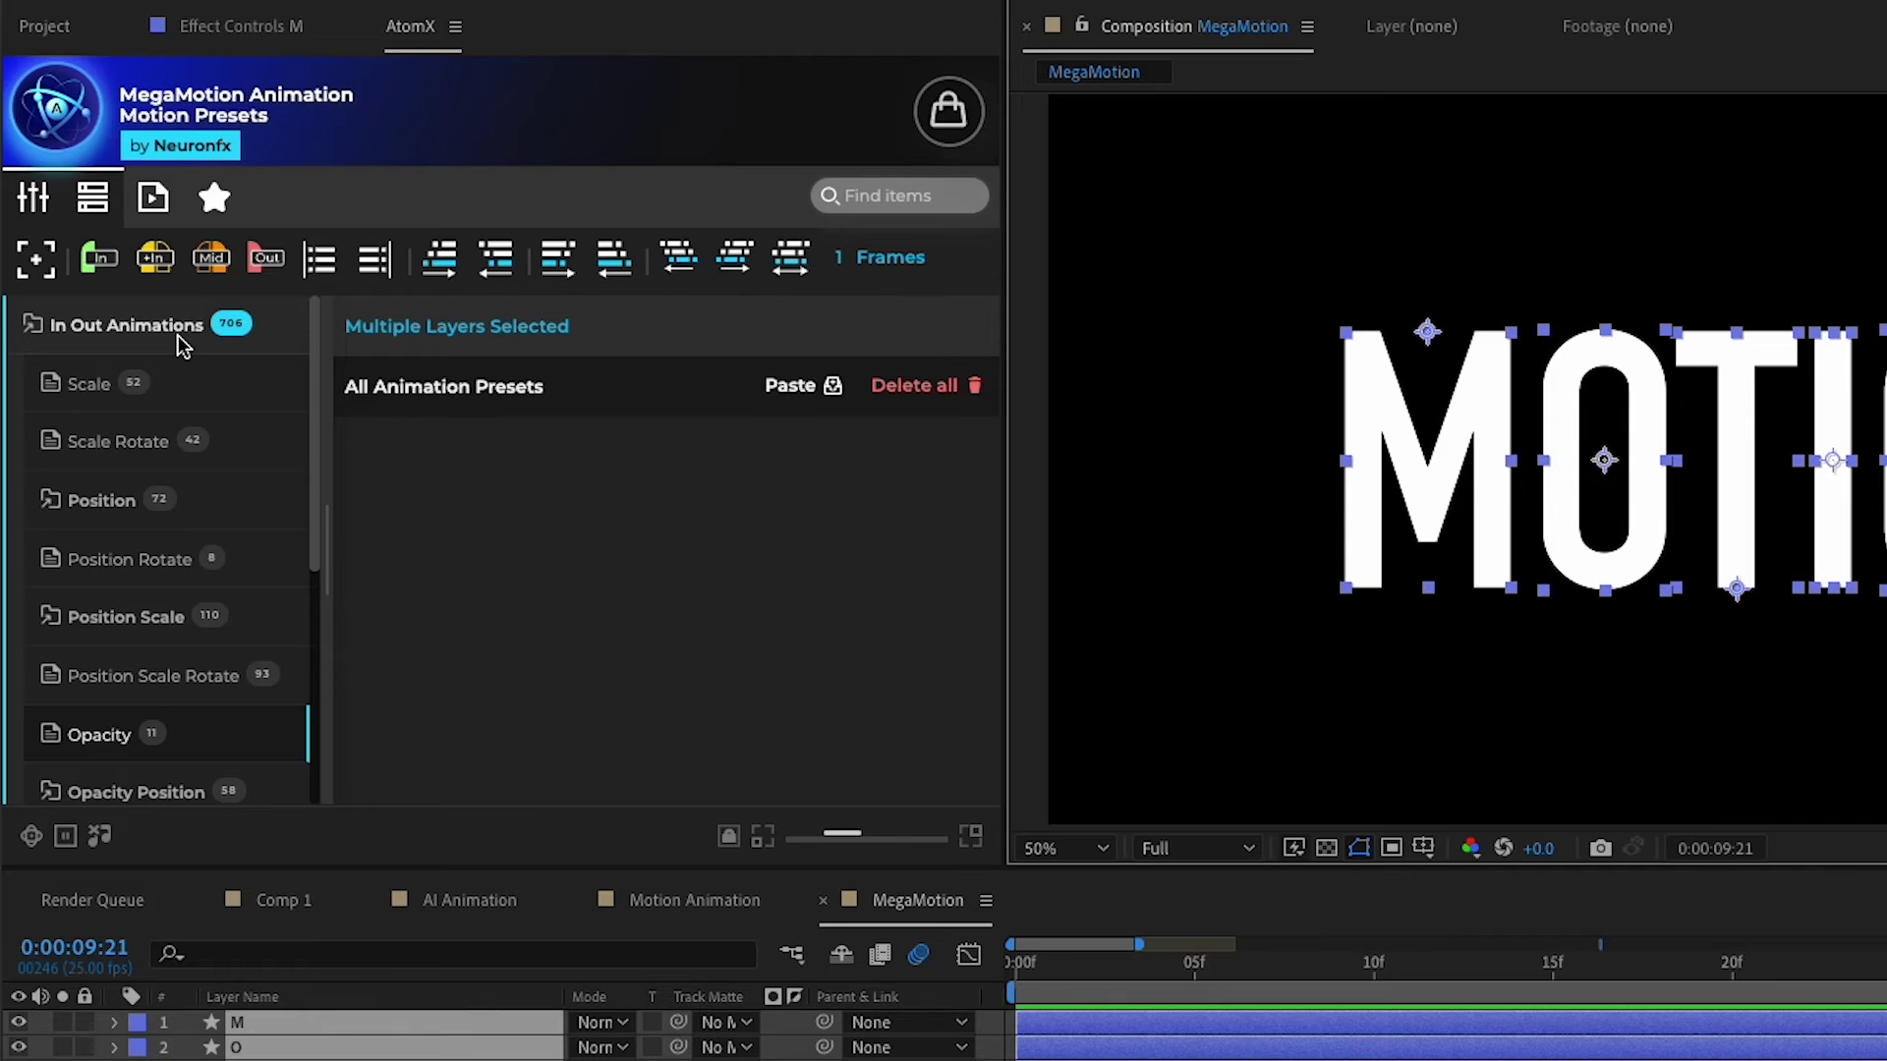
pyautogui.click(127, 617)
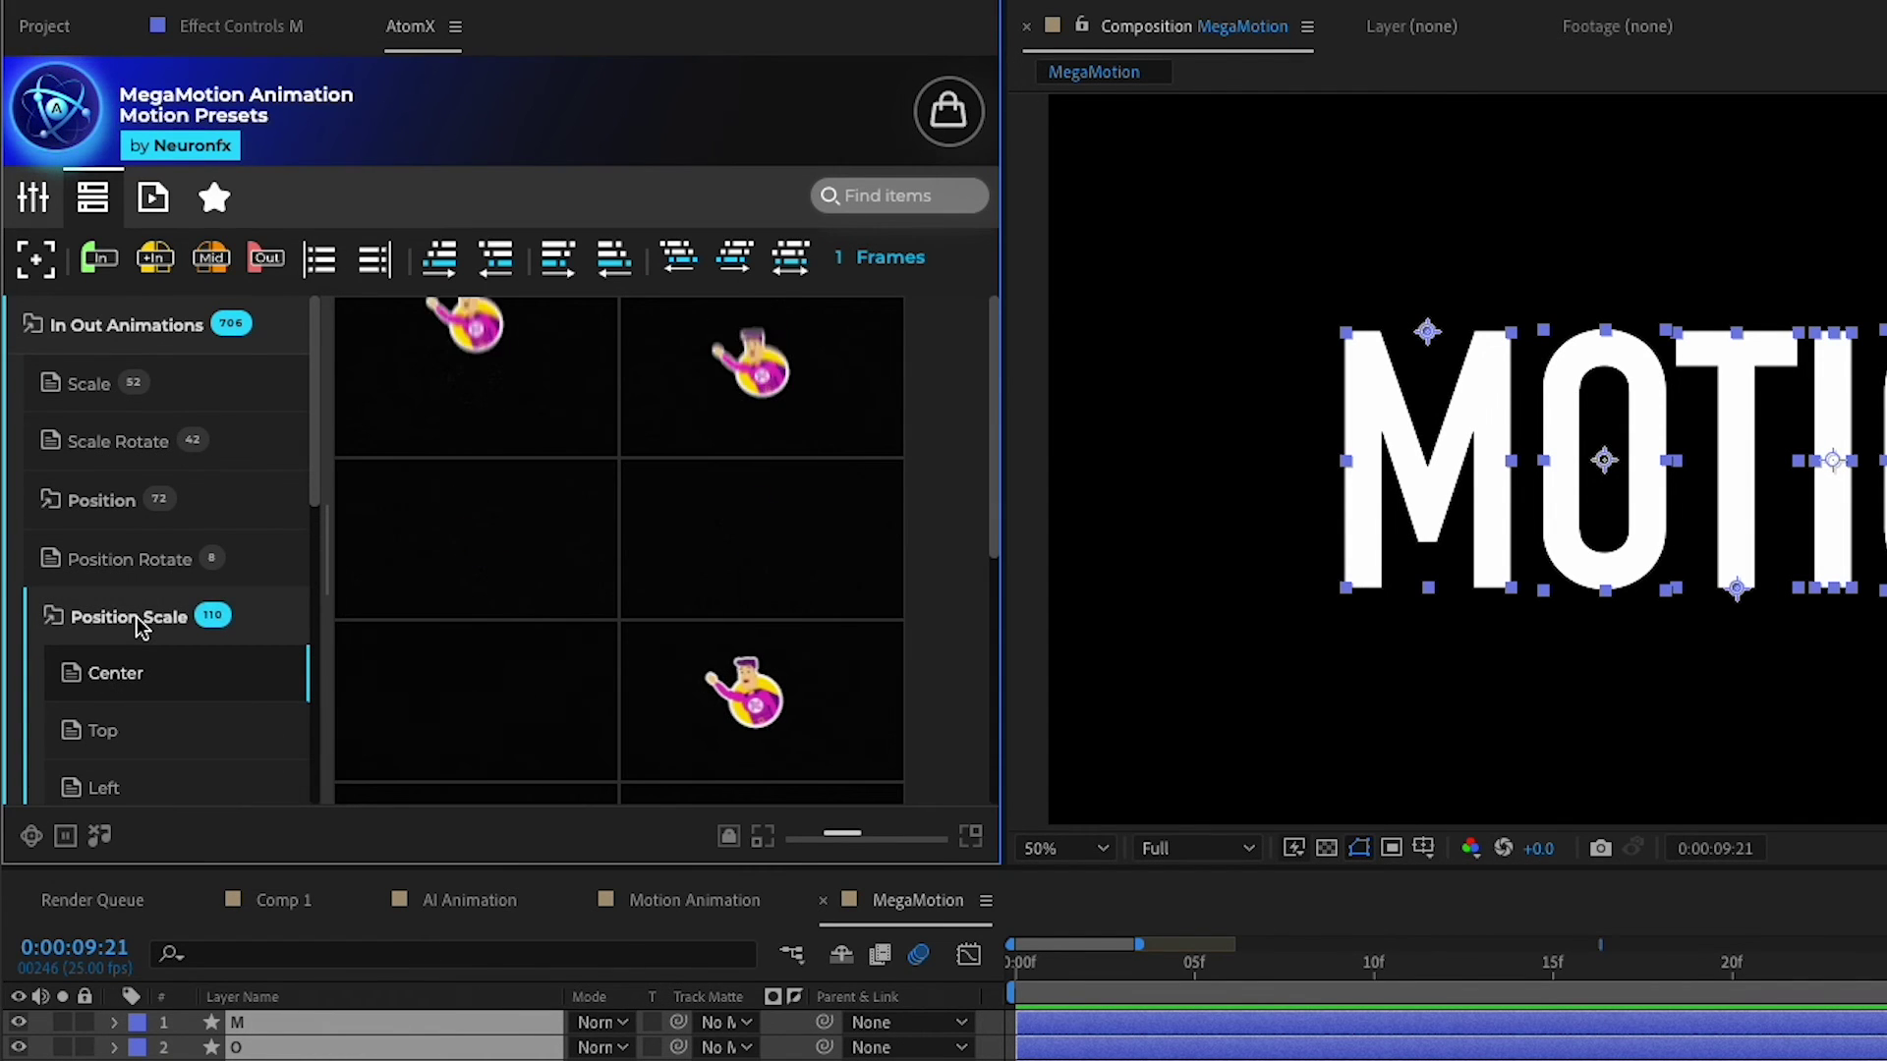
pyautogui.moveTo(388, 397)
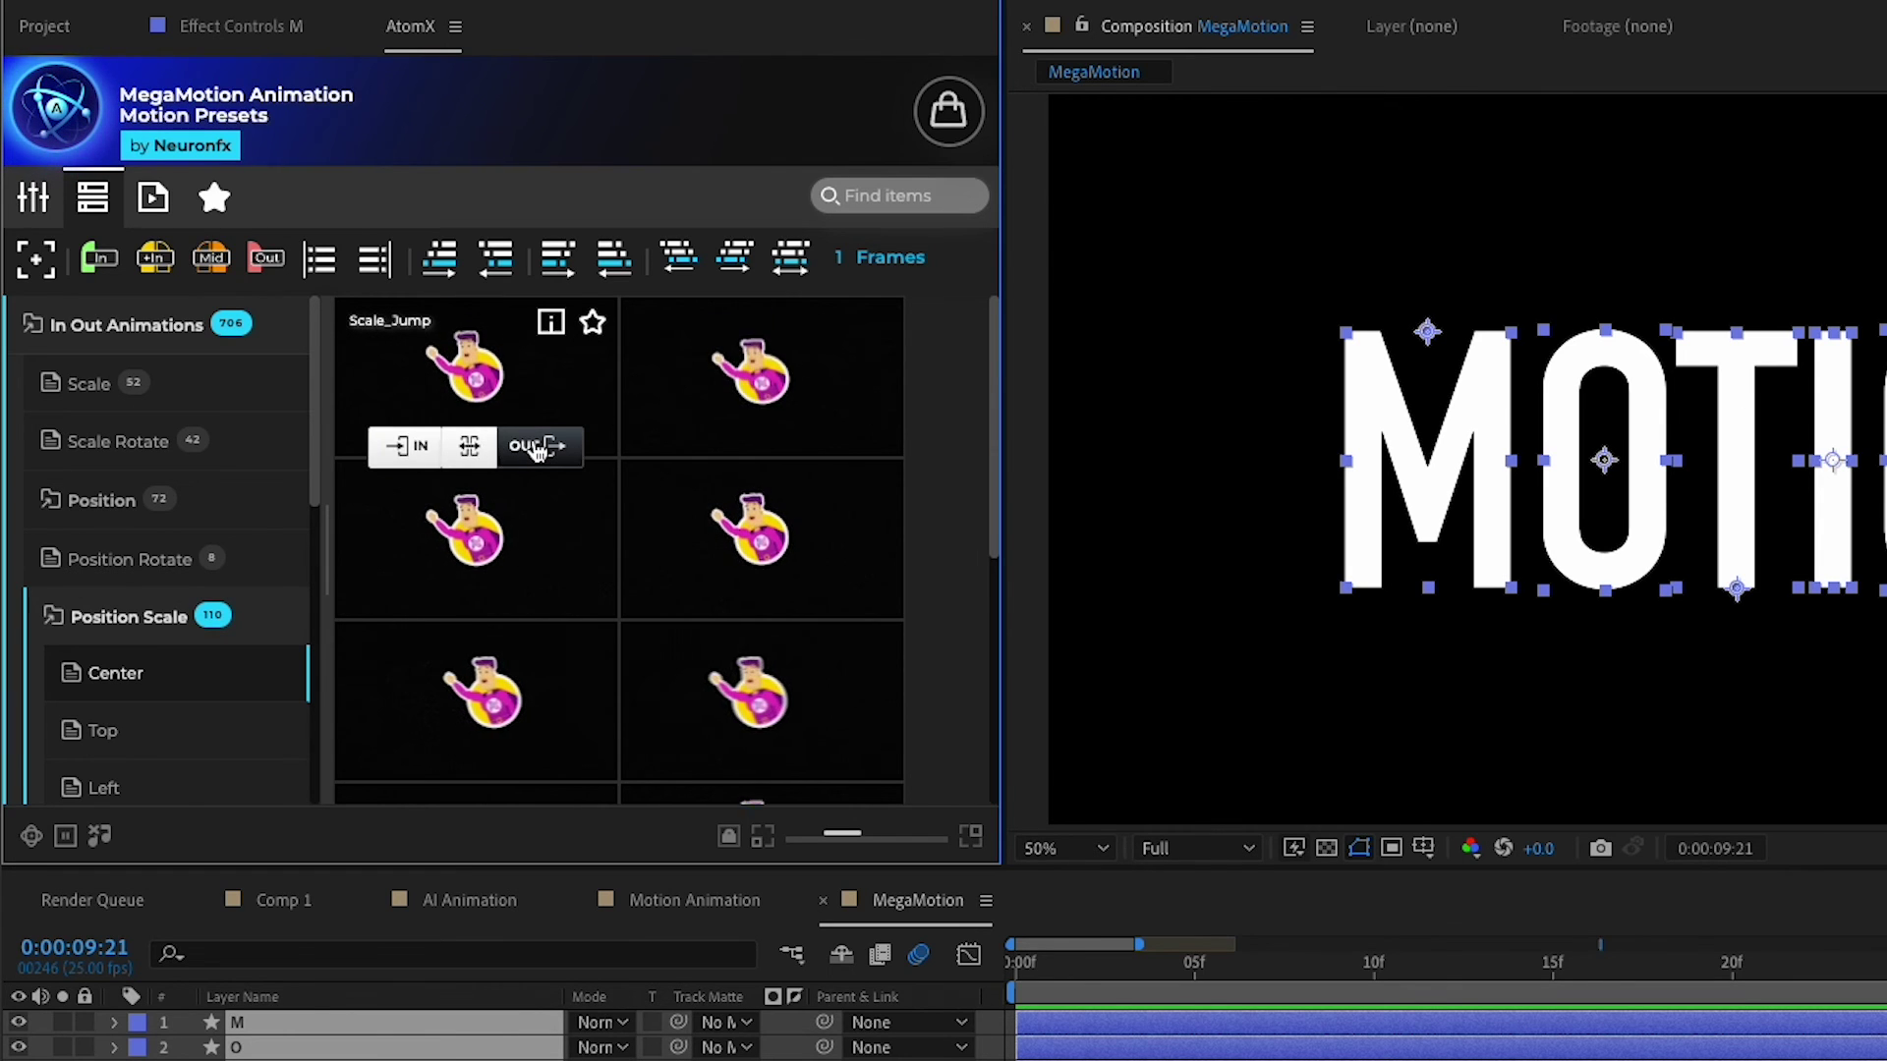
pyautogui.click(408, 450)
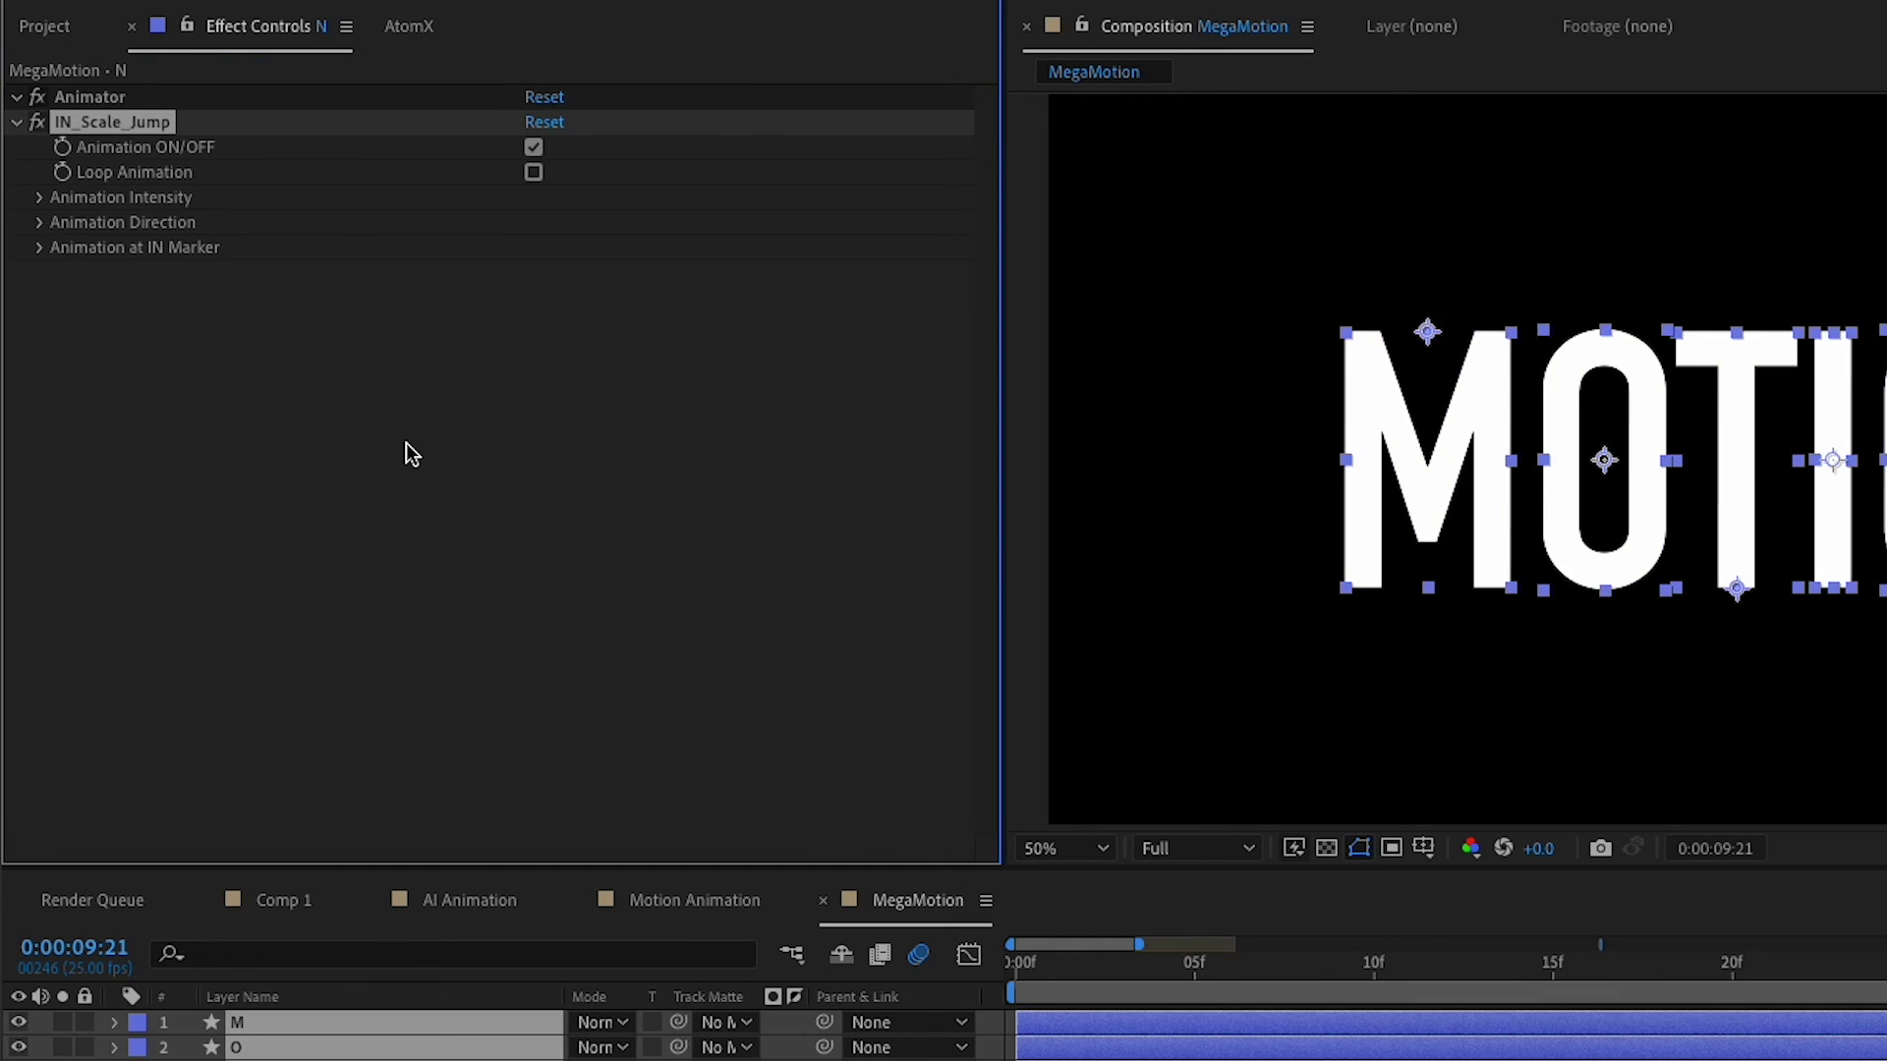
pyautogui.press('space')
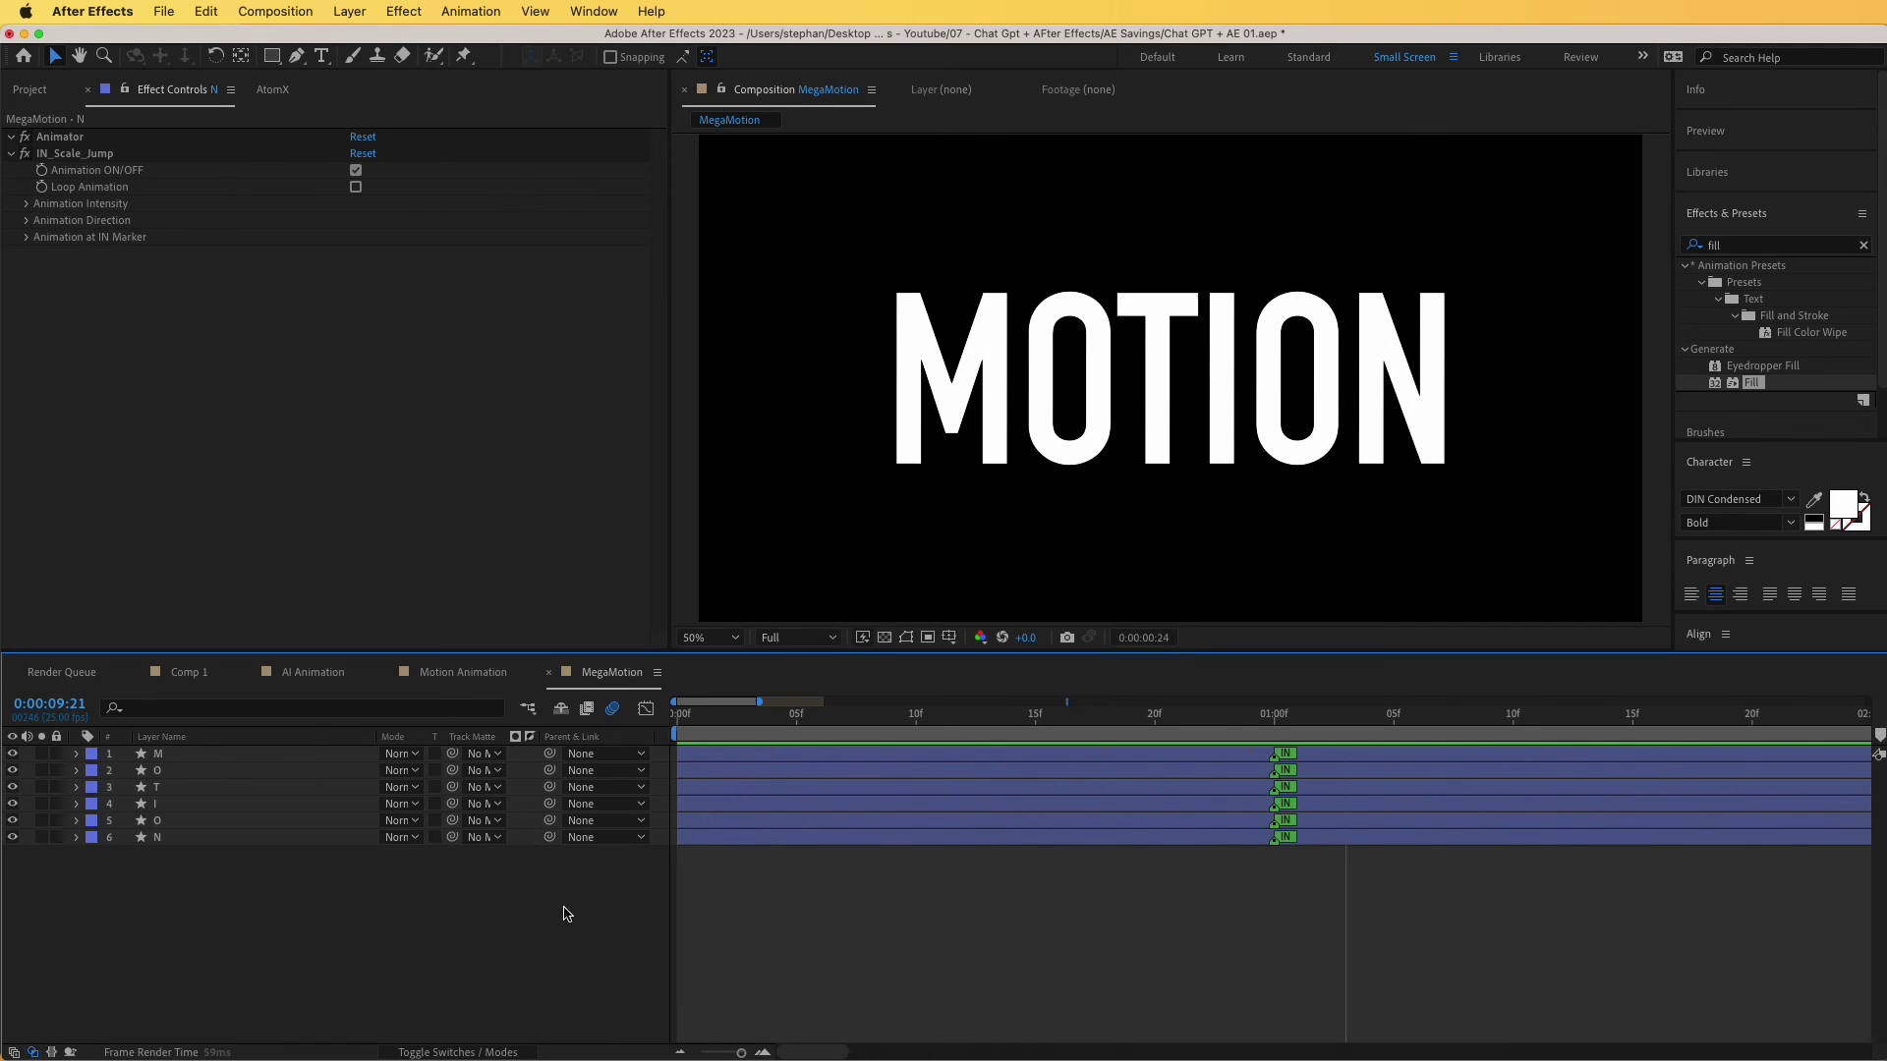
pyautogui.press('space')
# Stagger all six letter layers forward twice in 1-frame steps with AtomX and preview the animation.
pyautogui.click(280, 91)
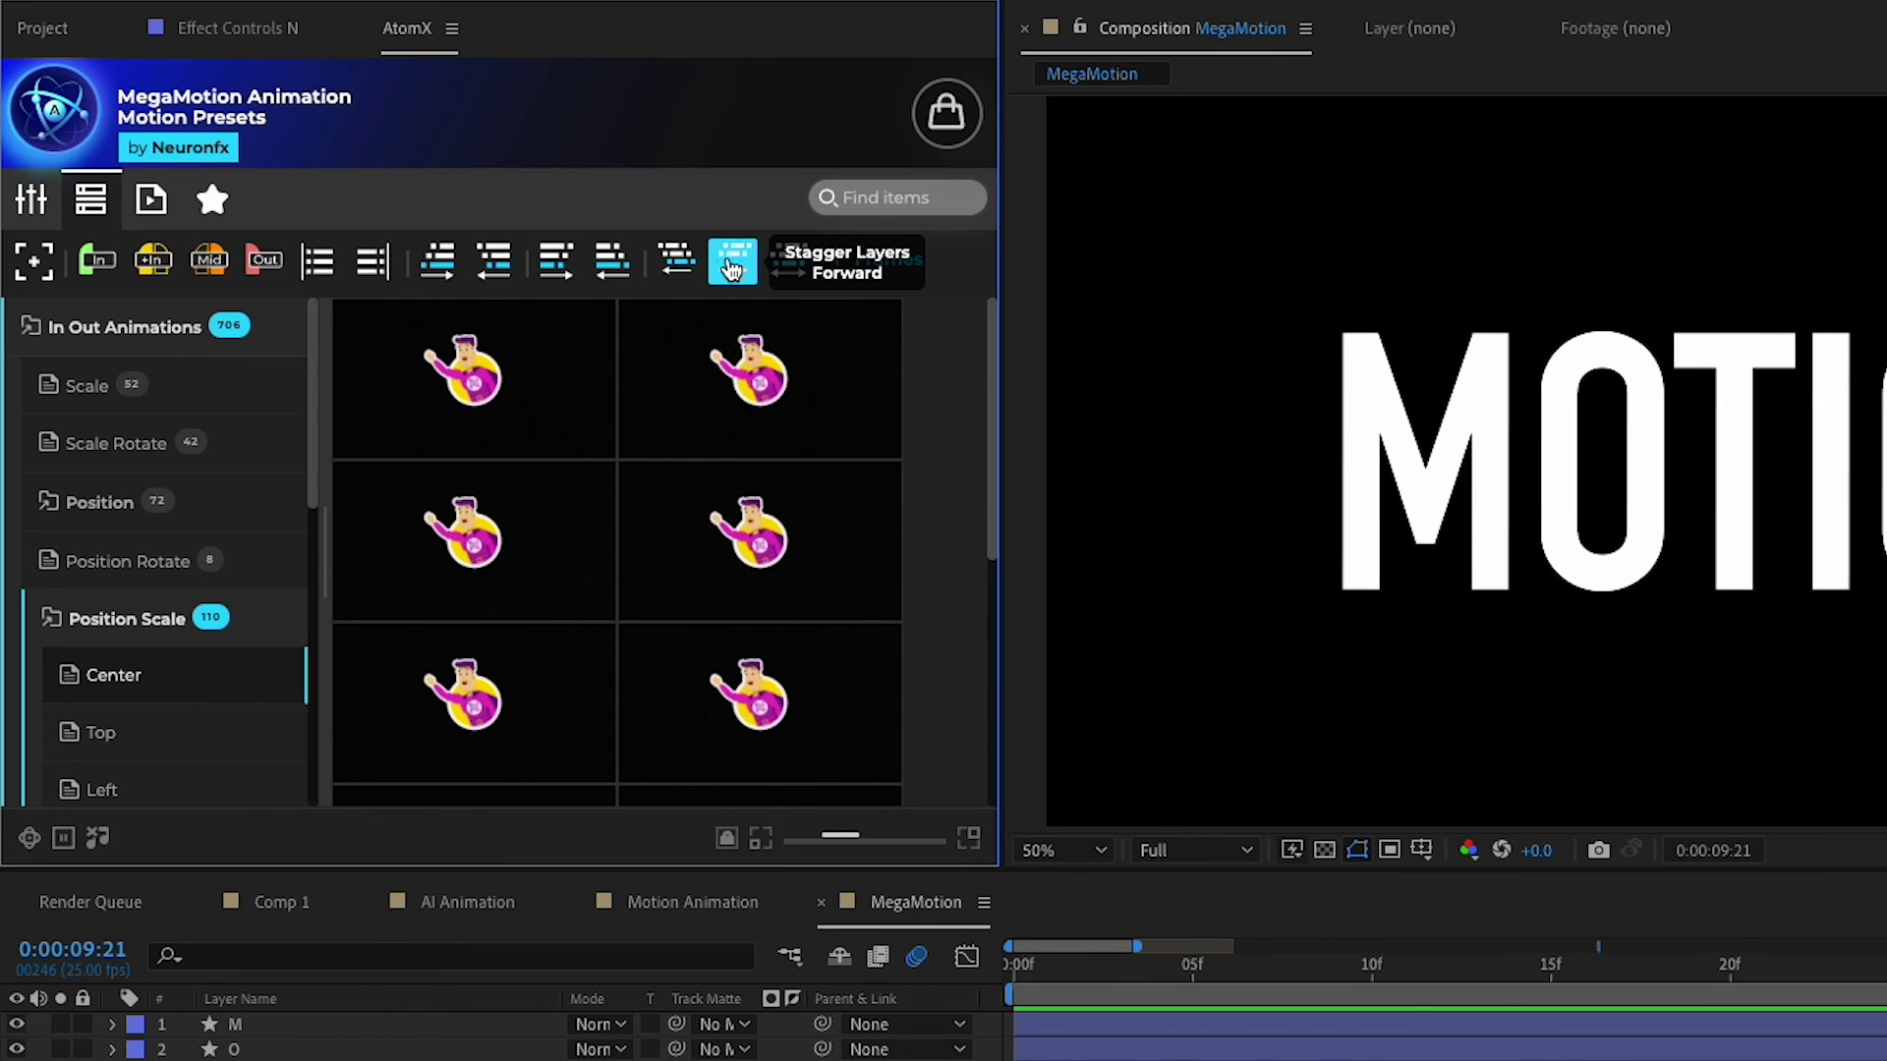
pyautogui.click(732, 263)
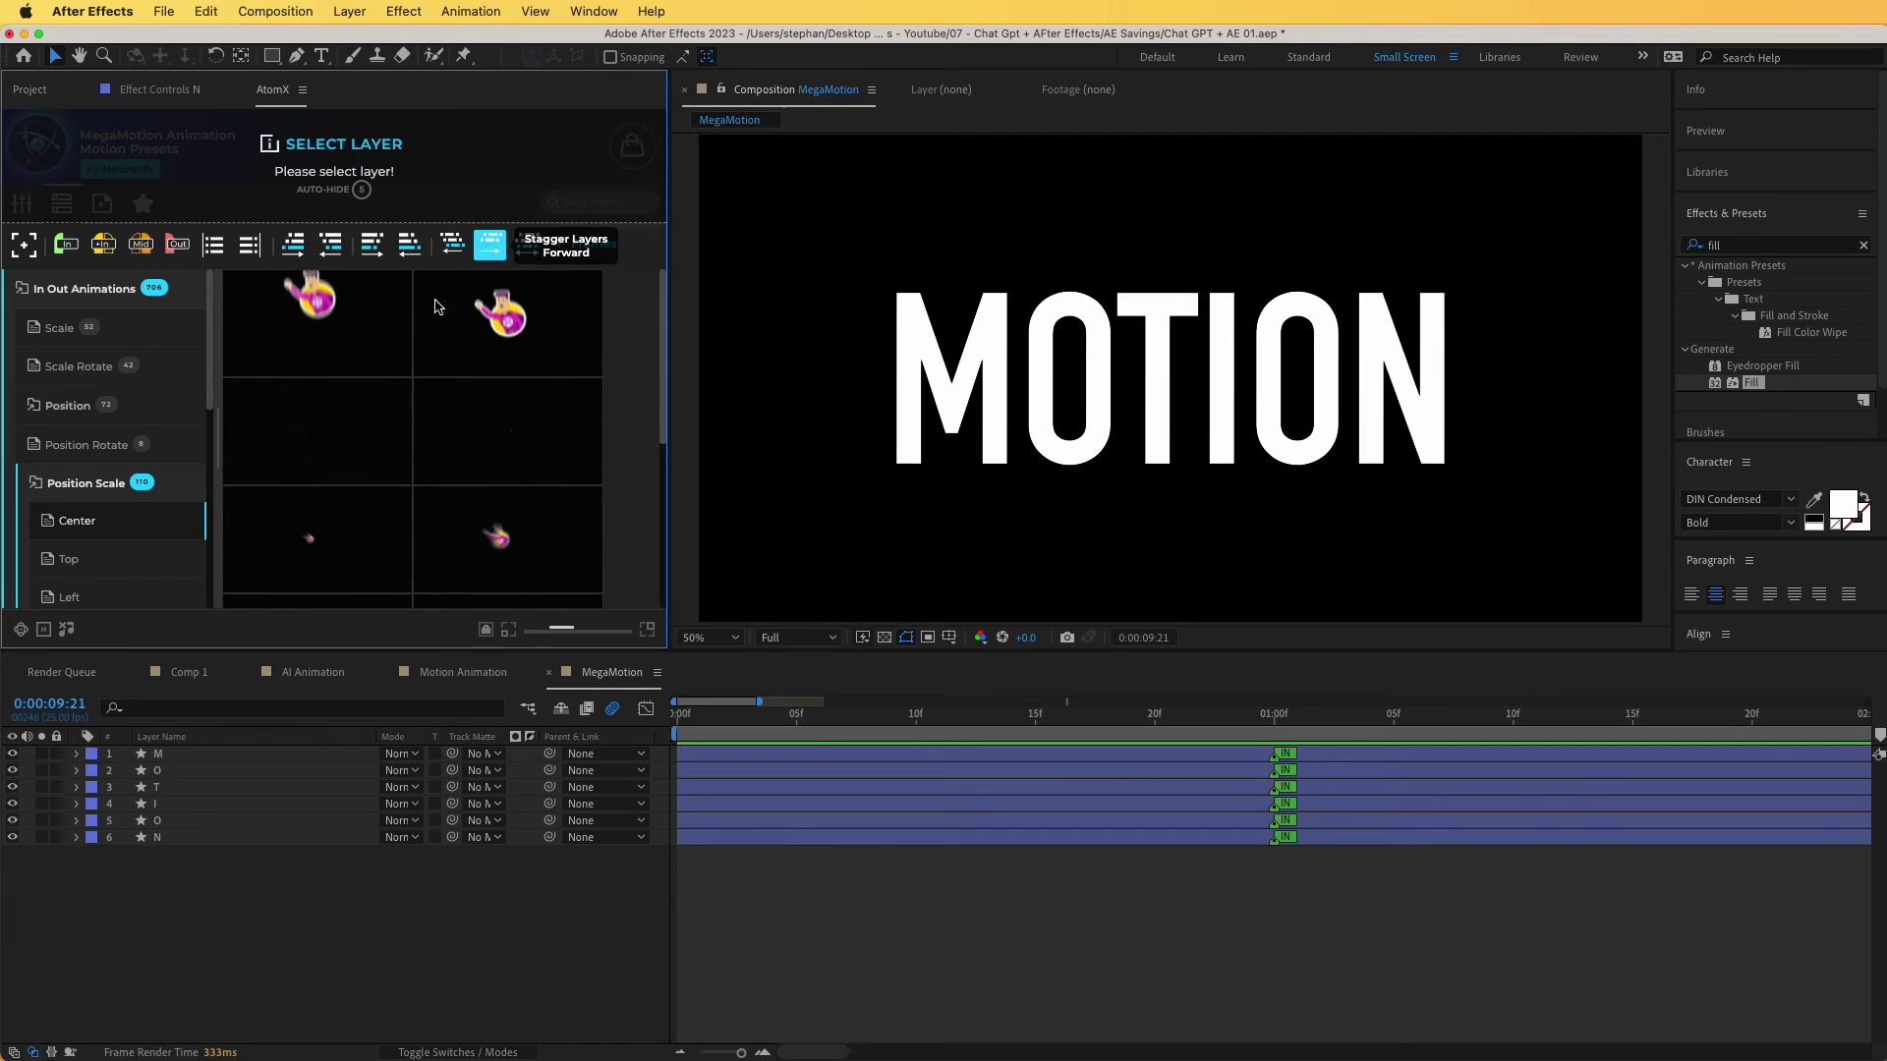
pyautogui.click(225, 757)
pyautogui.keyDown('shift'); pyautogui.click(164, 839); pyautogui.keyUp('shift')
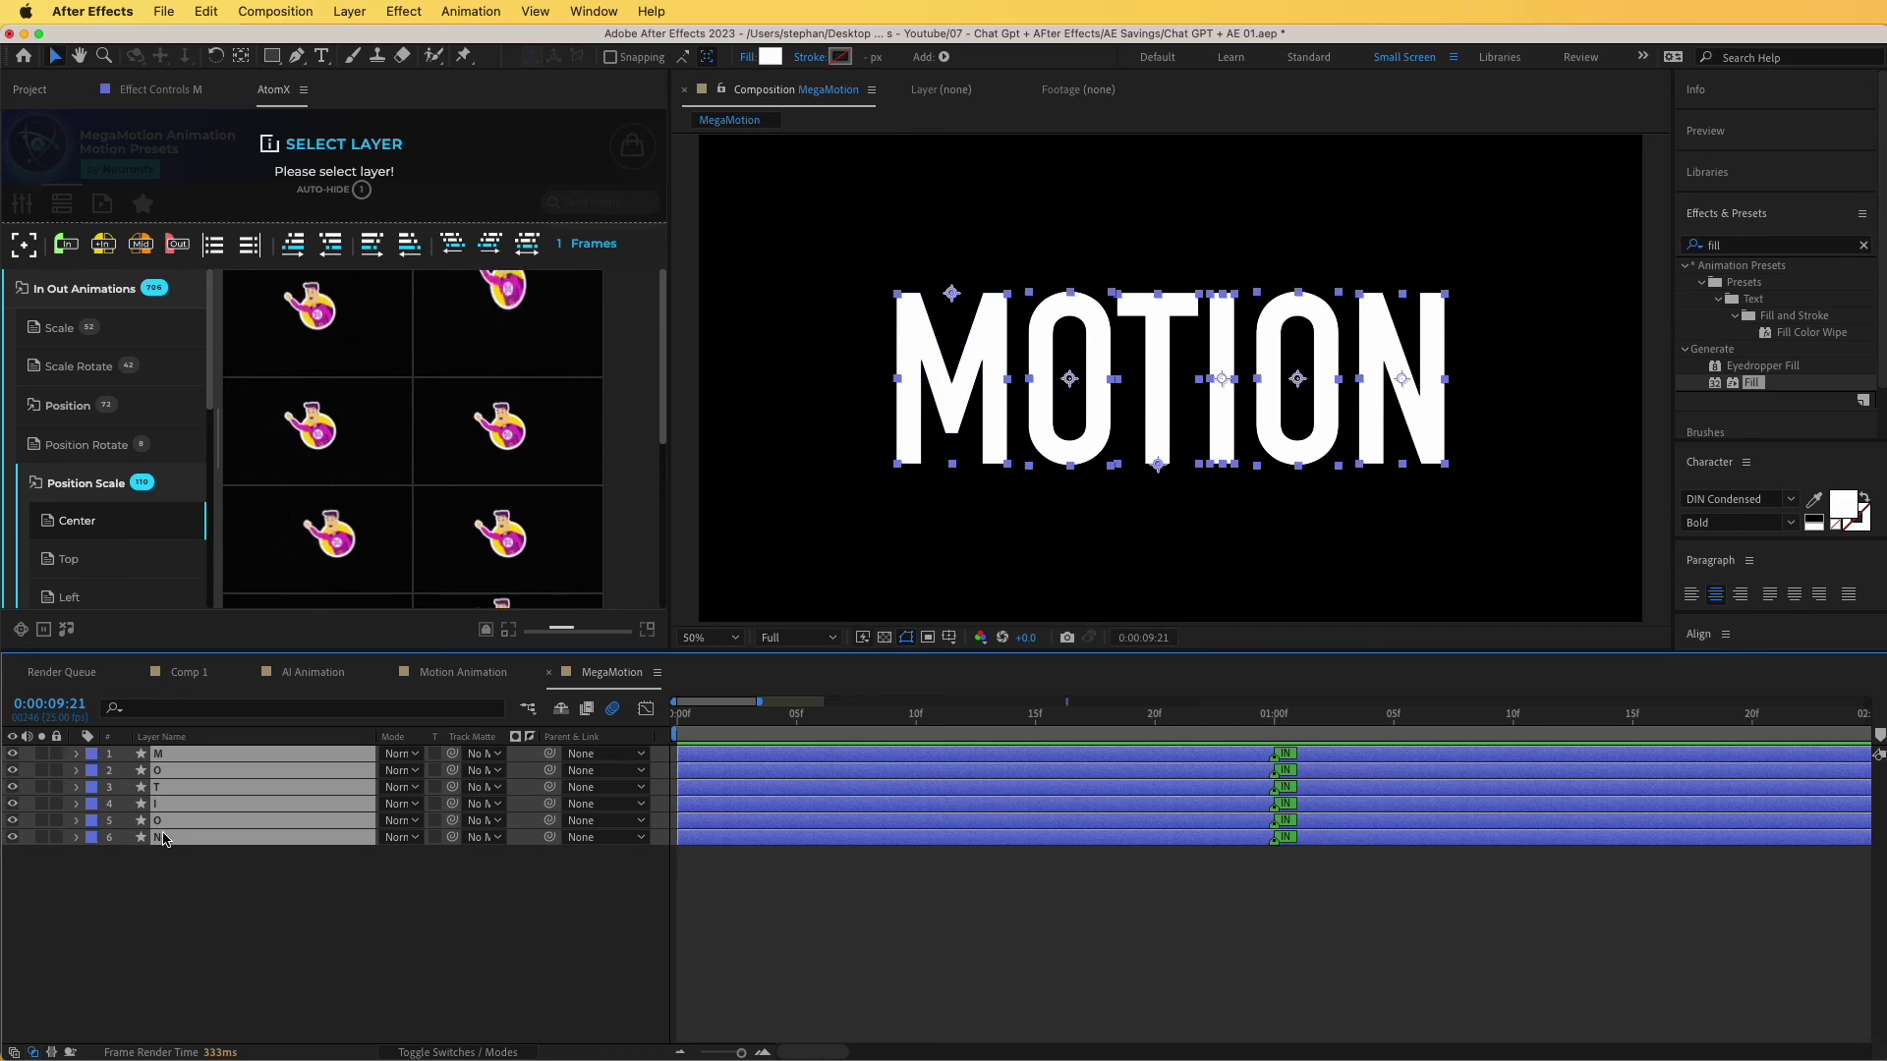
pyautogui.click(491, 247)
pyautogui.click(491, 246)
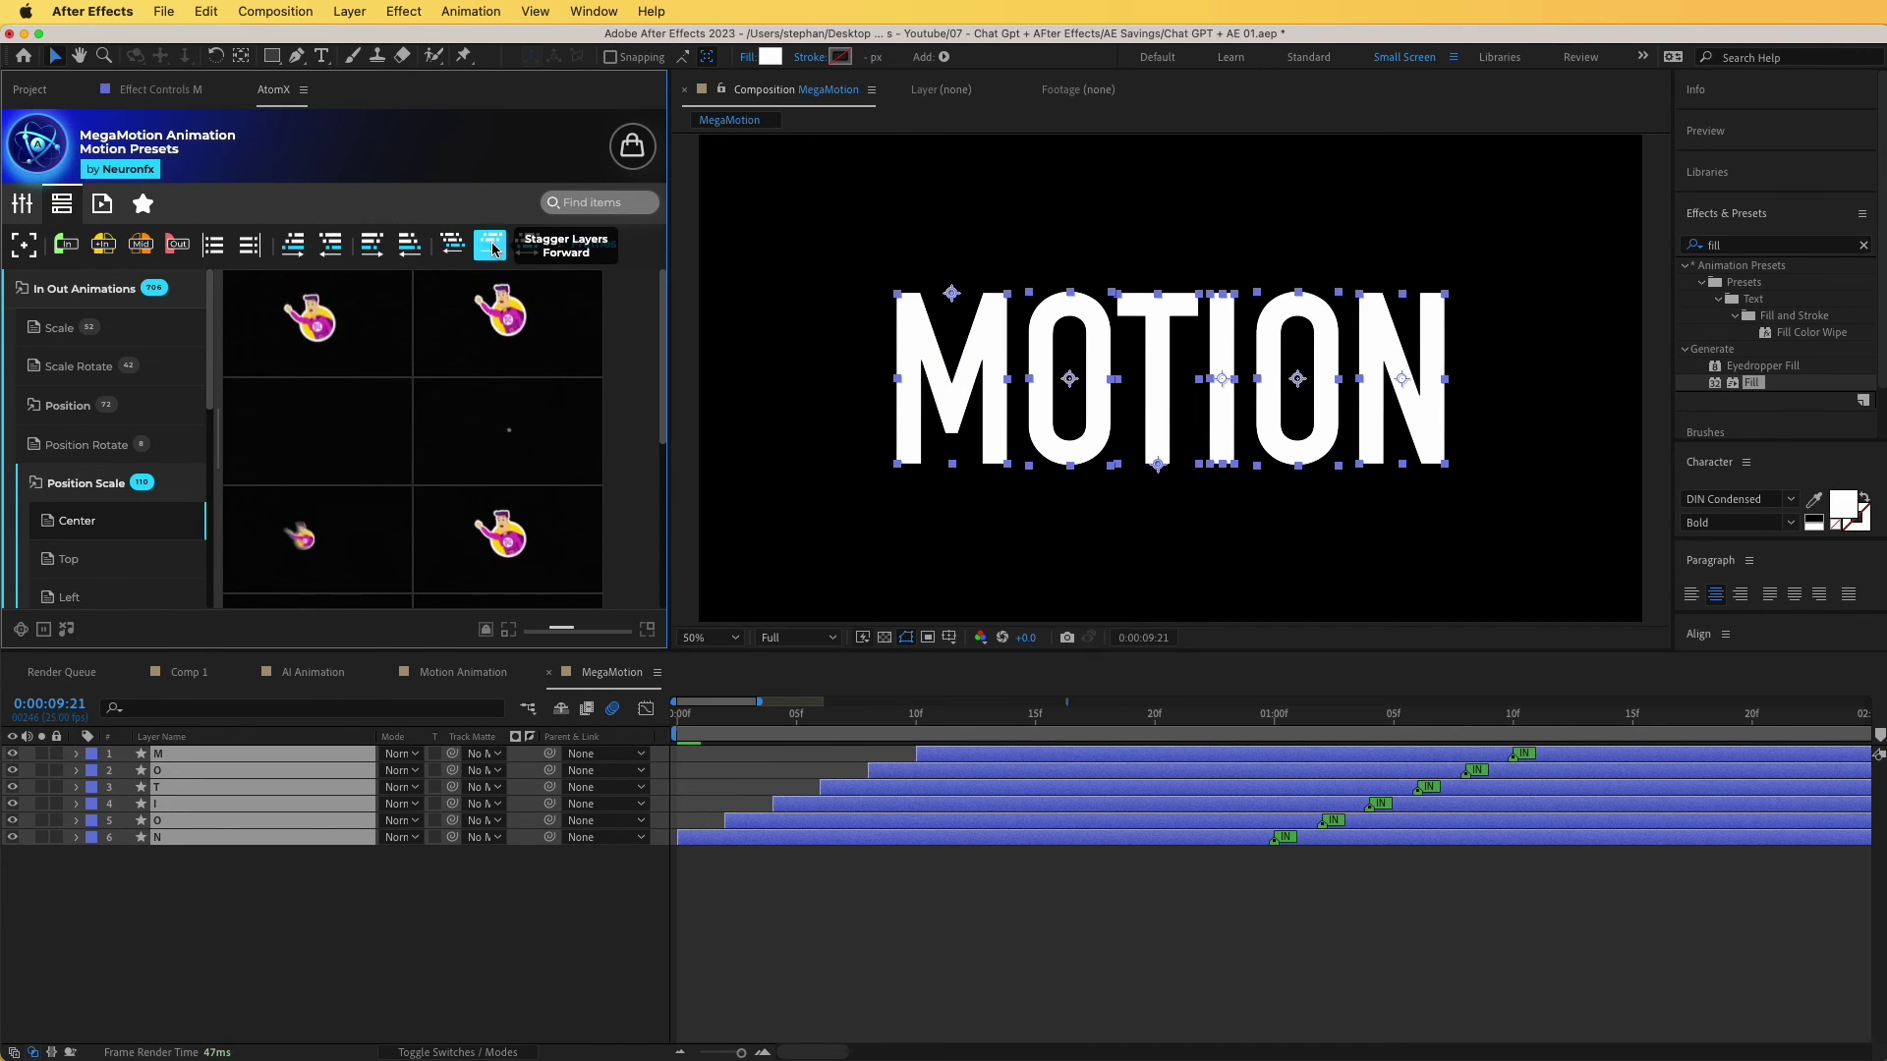
pyautogui.click(496, 938)
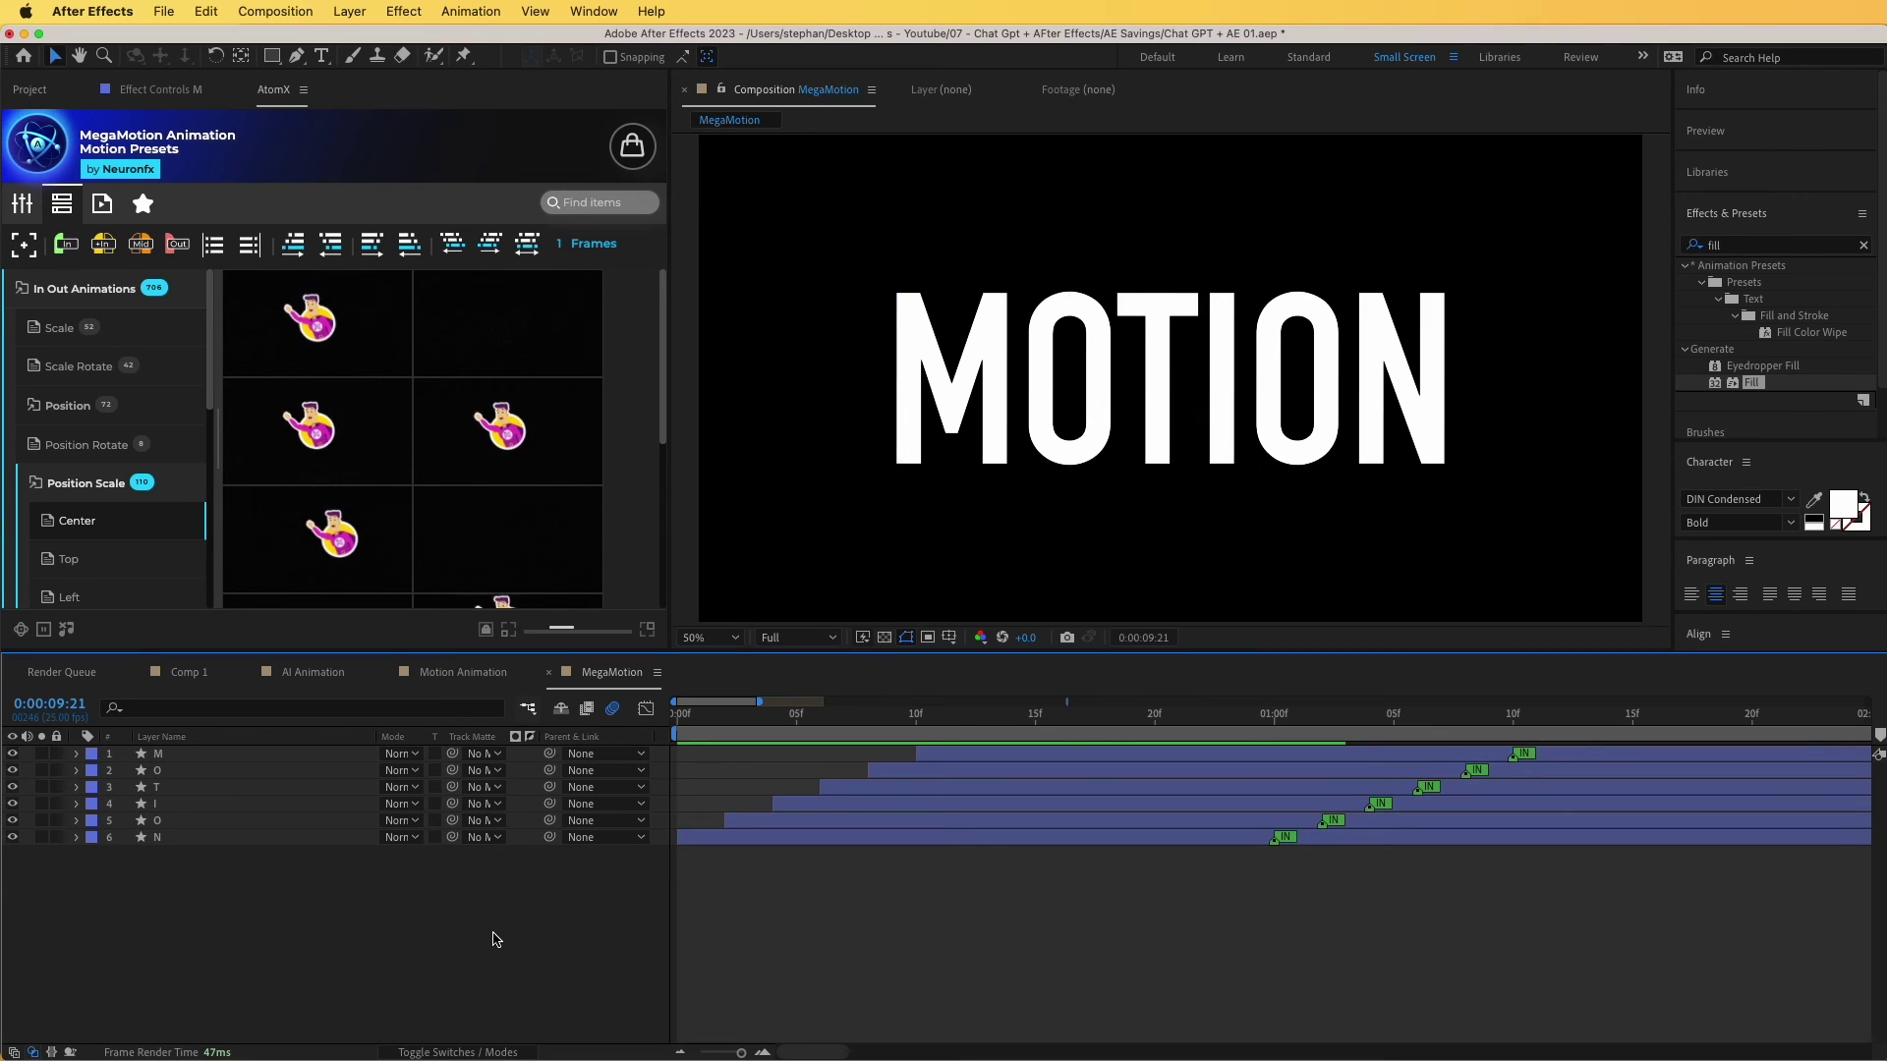
pyautogui.press('space')
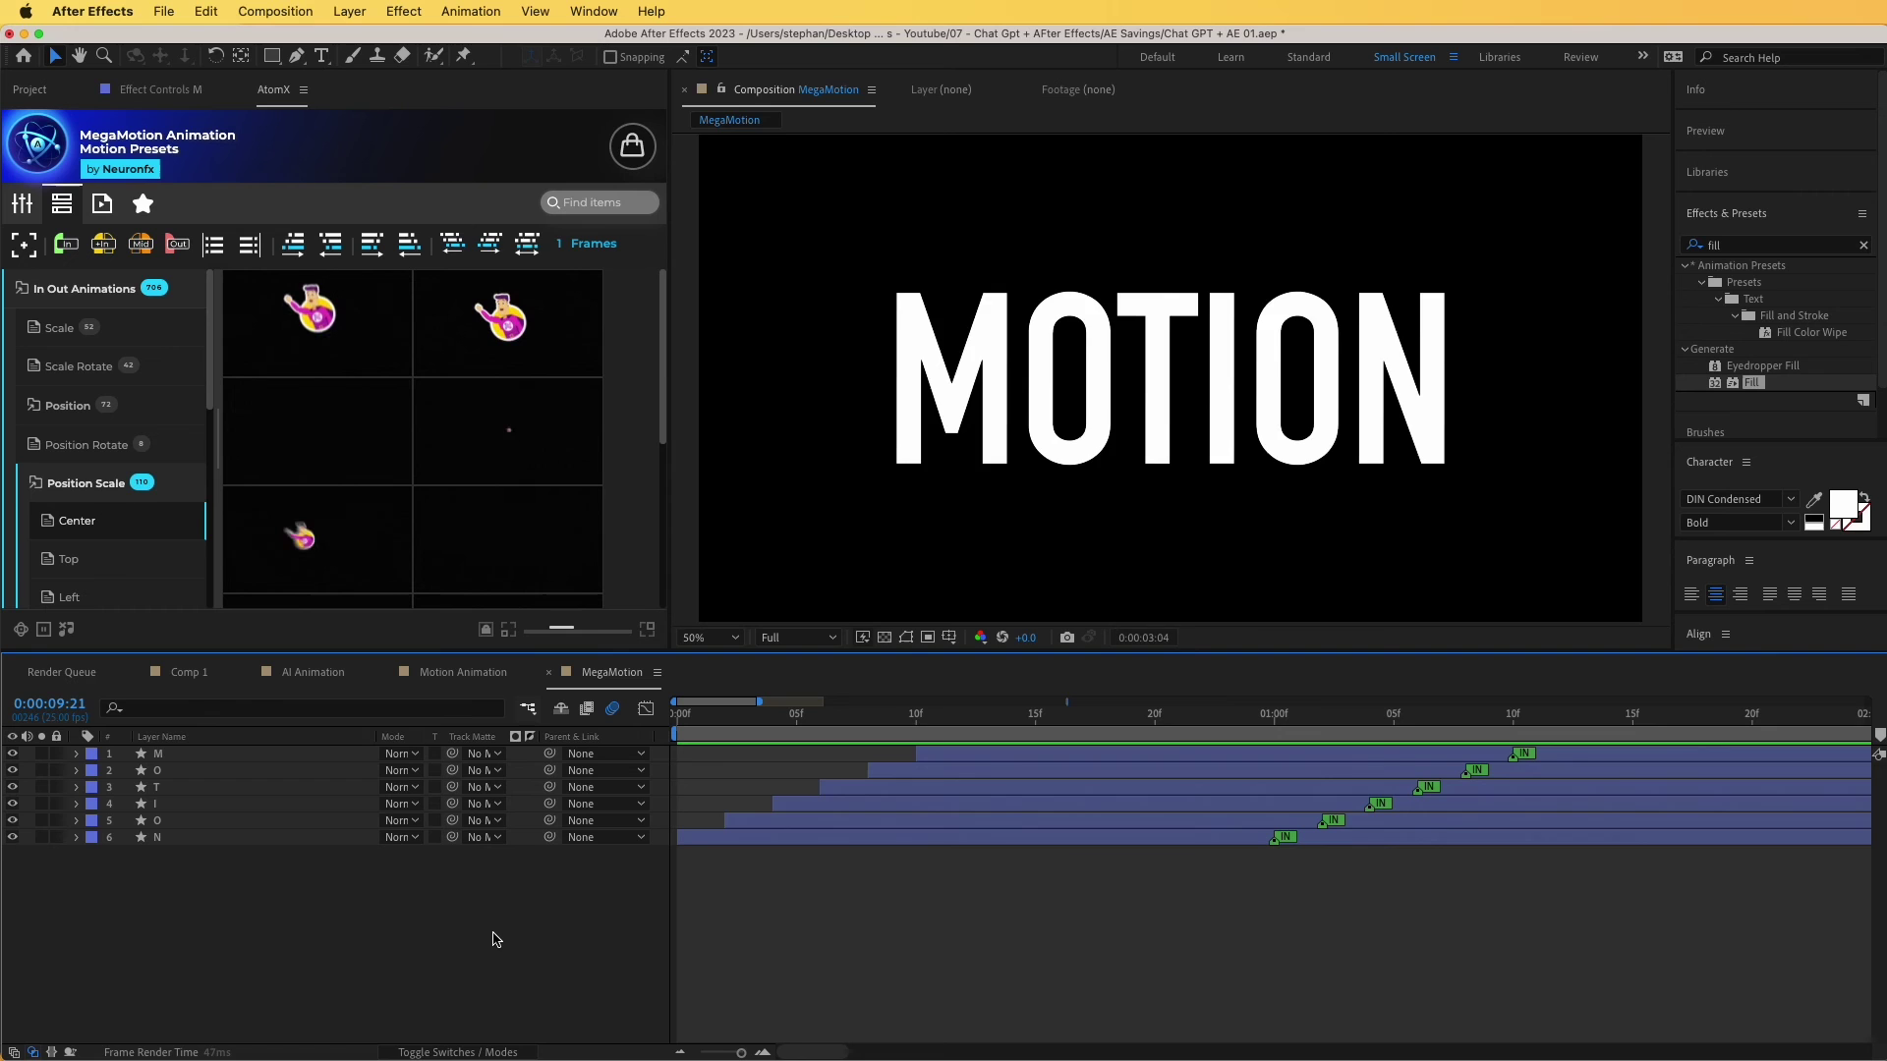
pyautogui.click(528, 838)
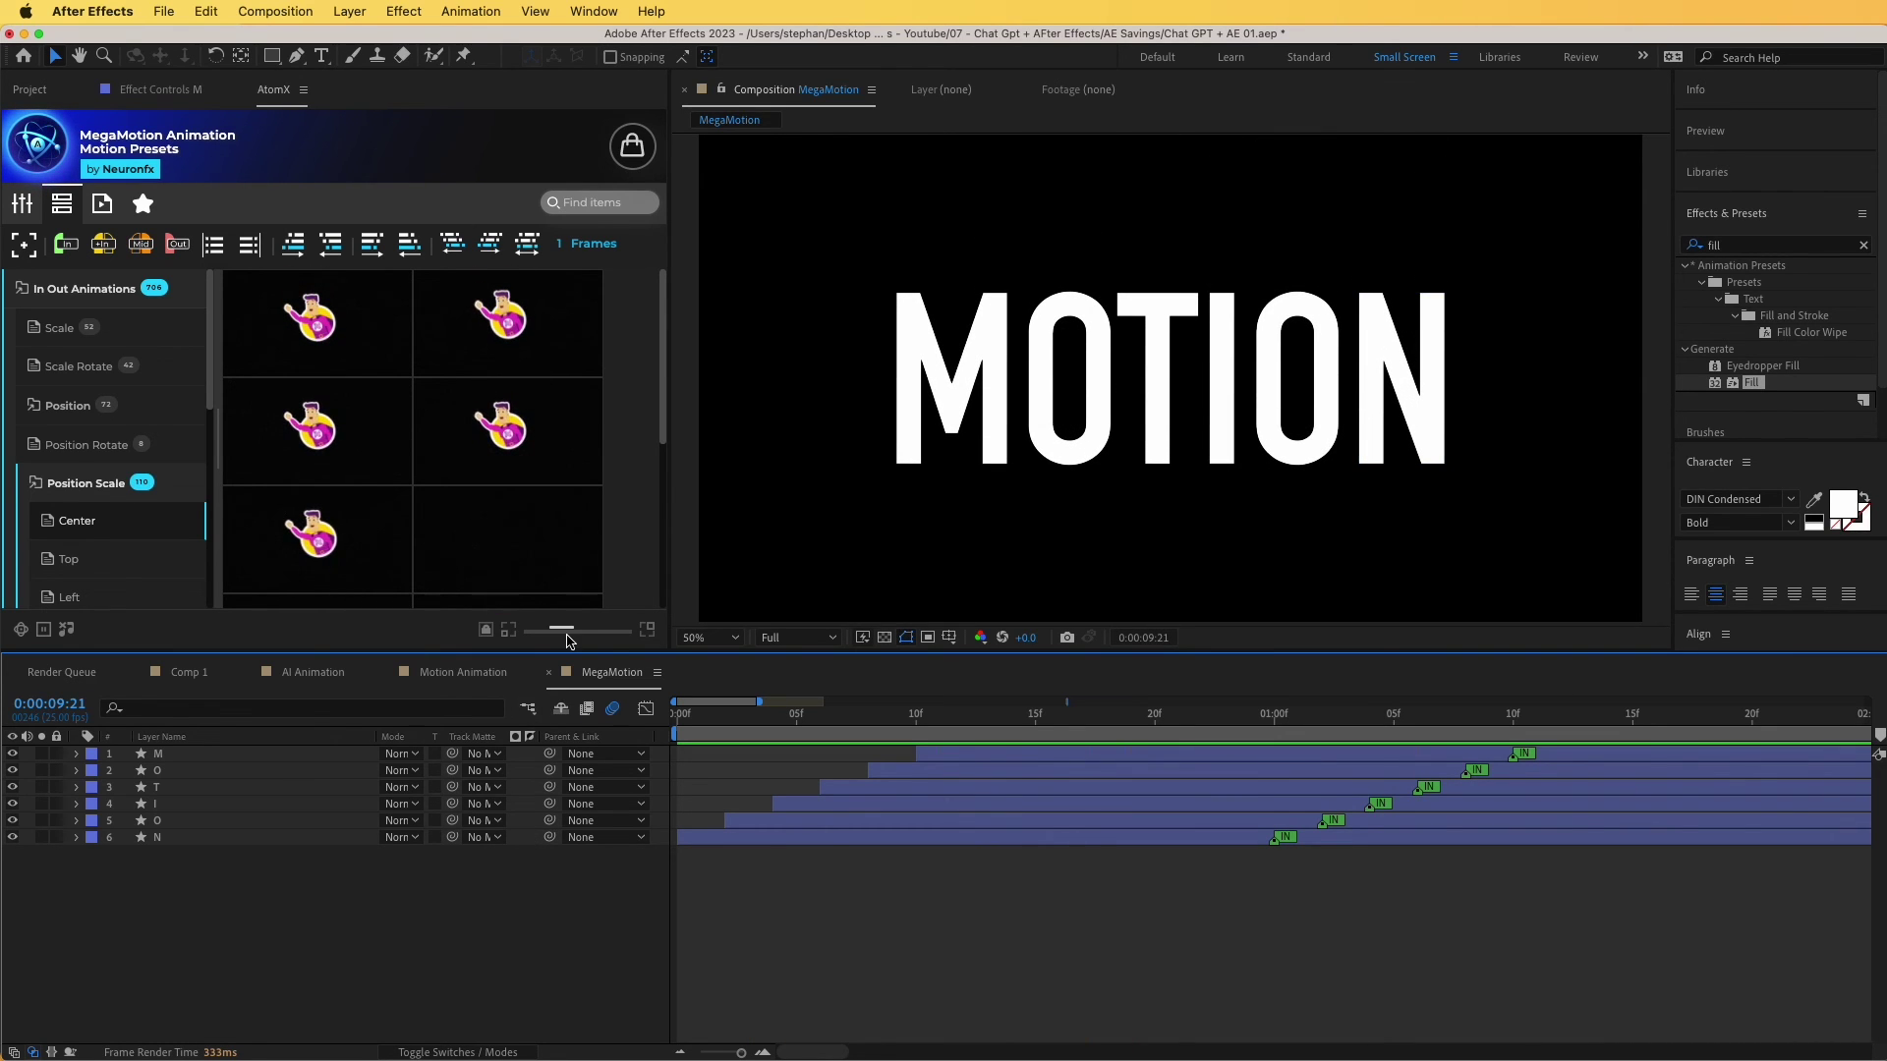
pyautogui.click(993, 383)
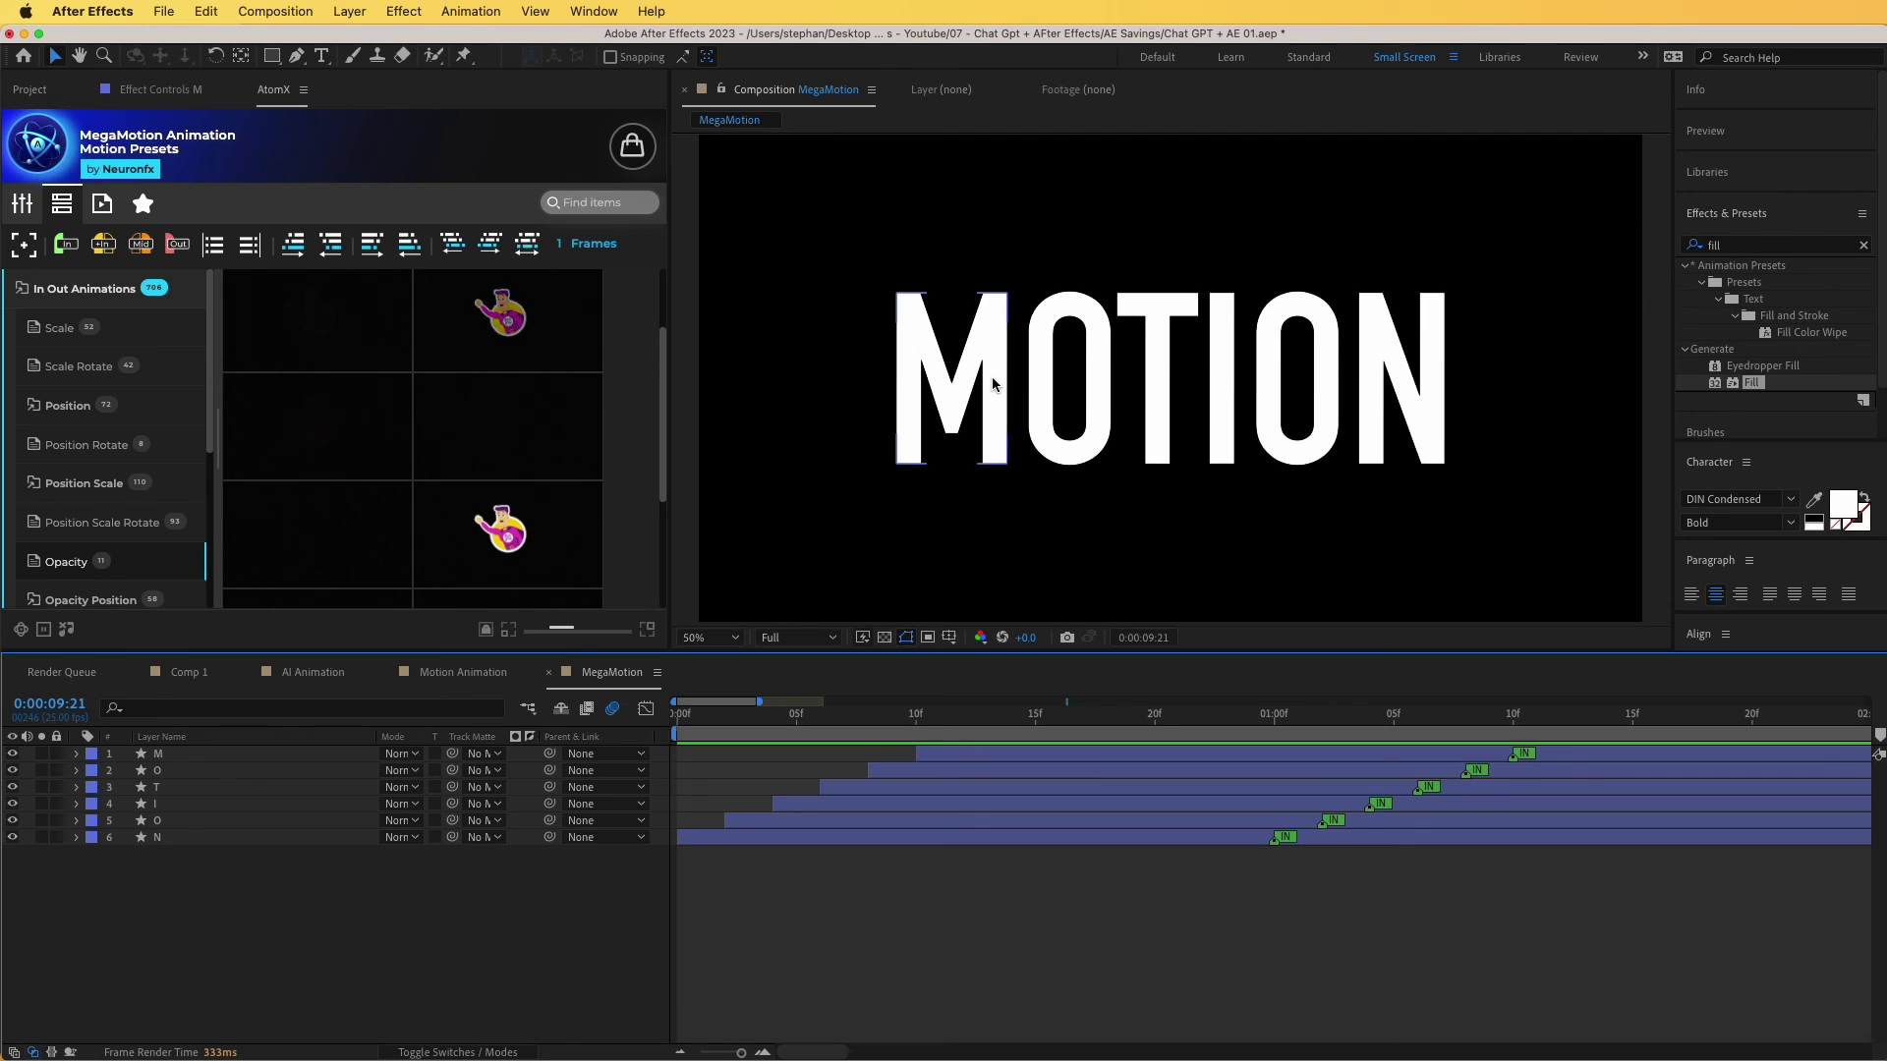
pyautogui.click(1120, 358)
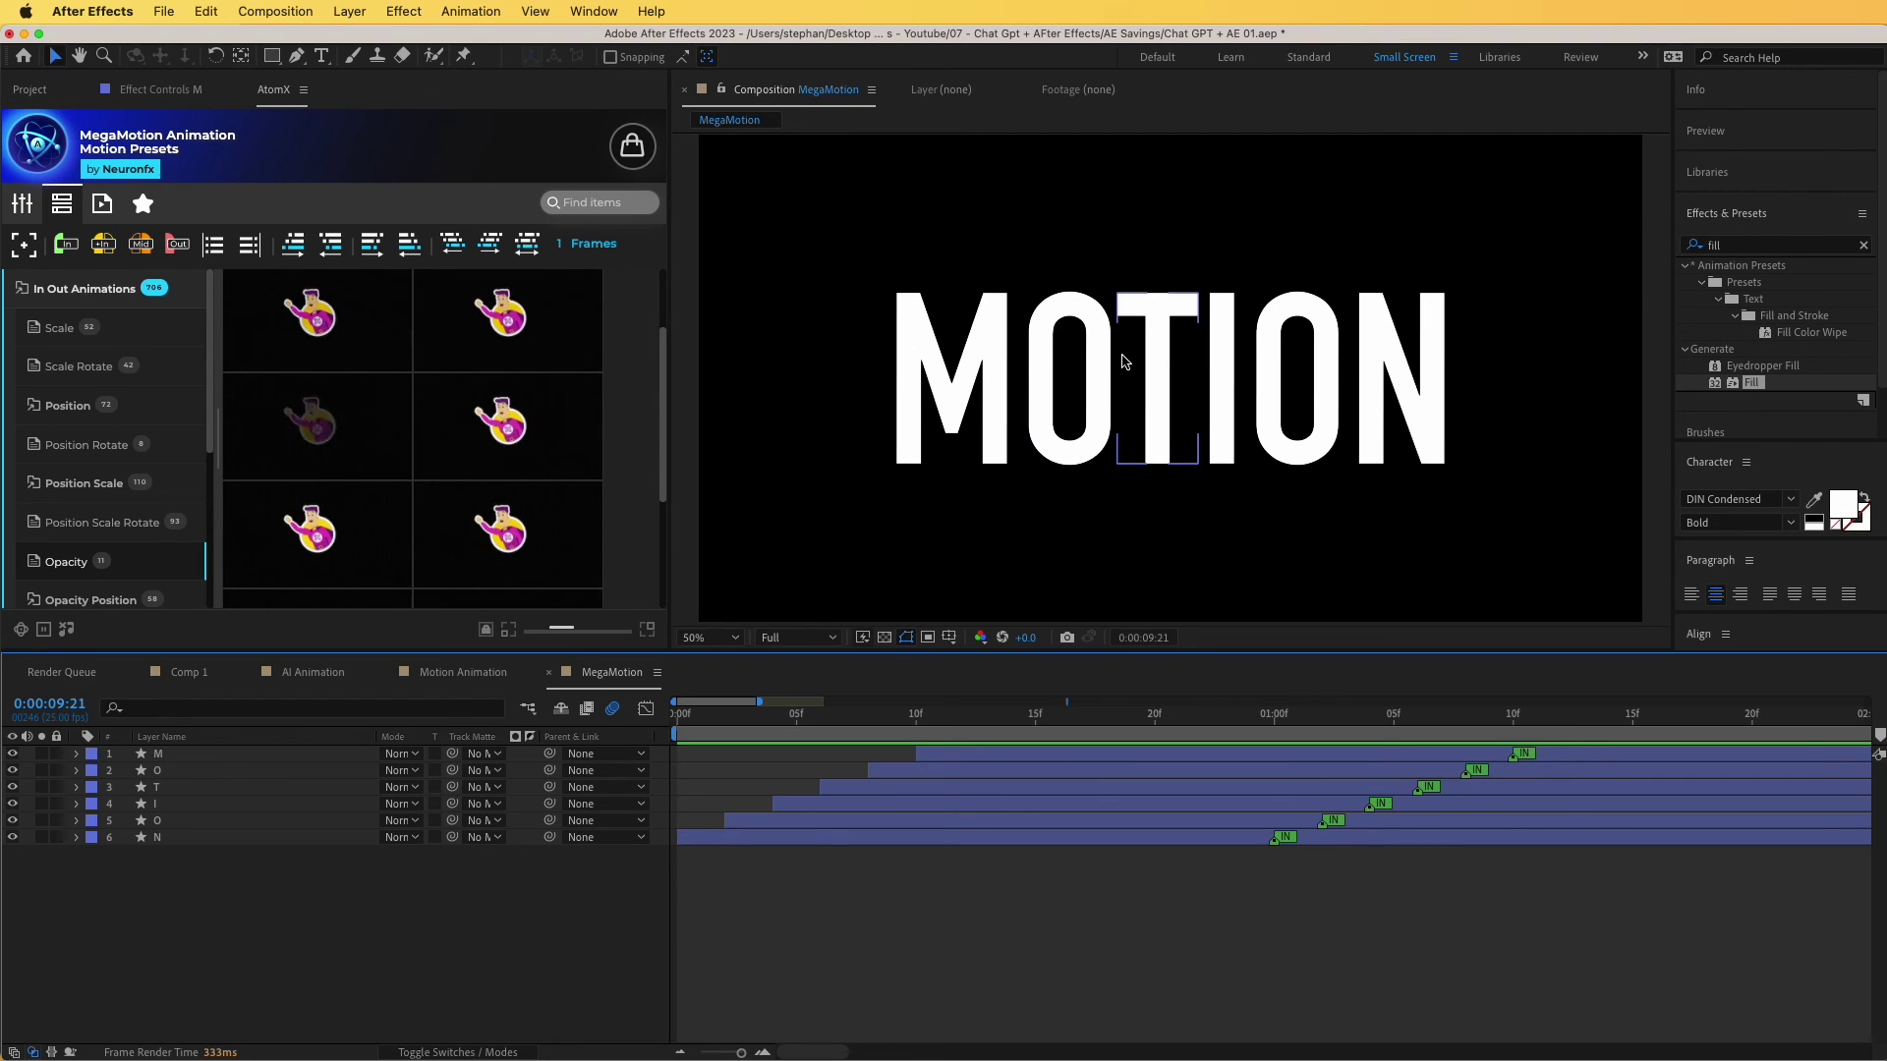
pyautogui.click(1101, 339)
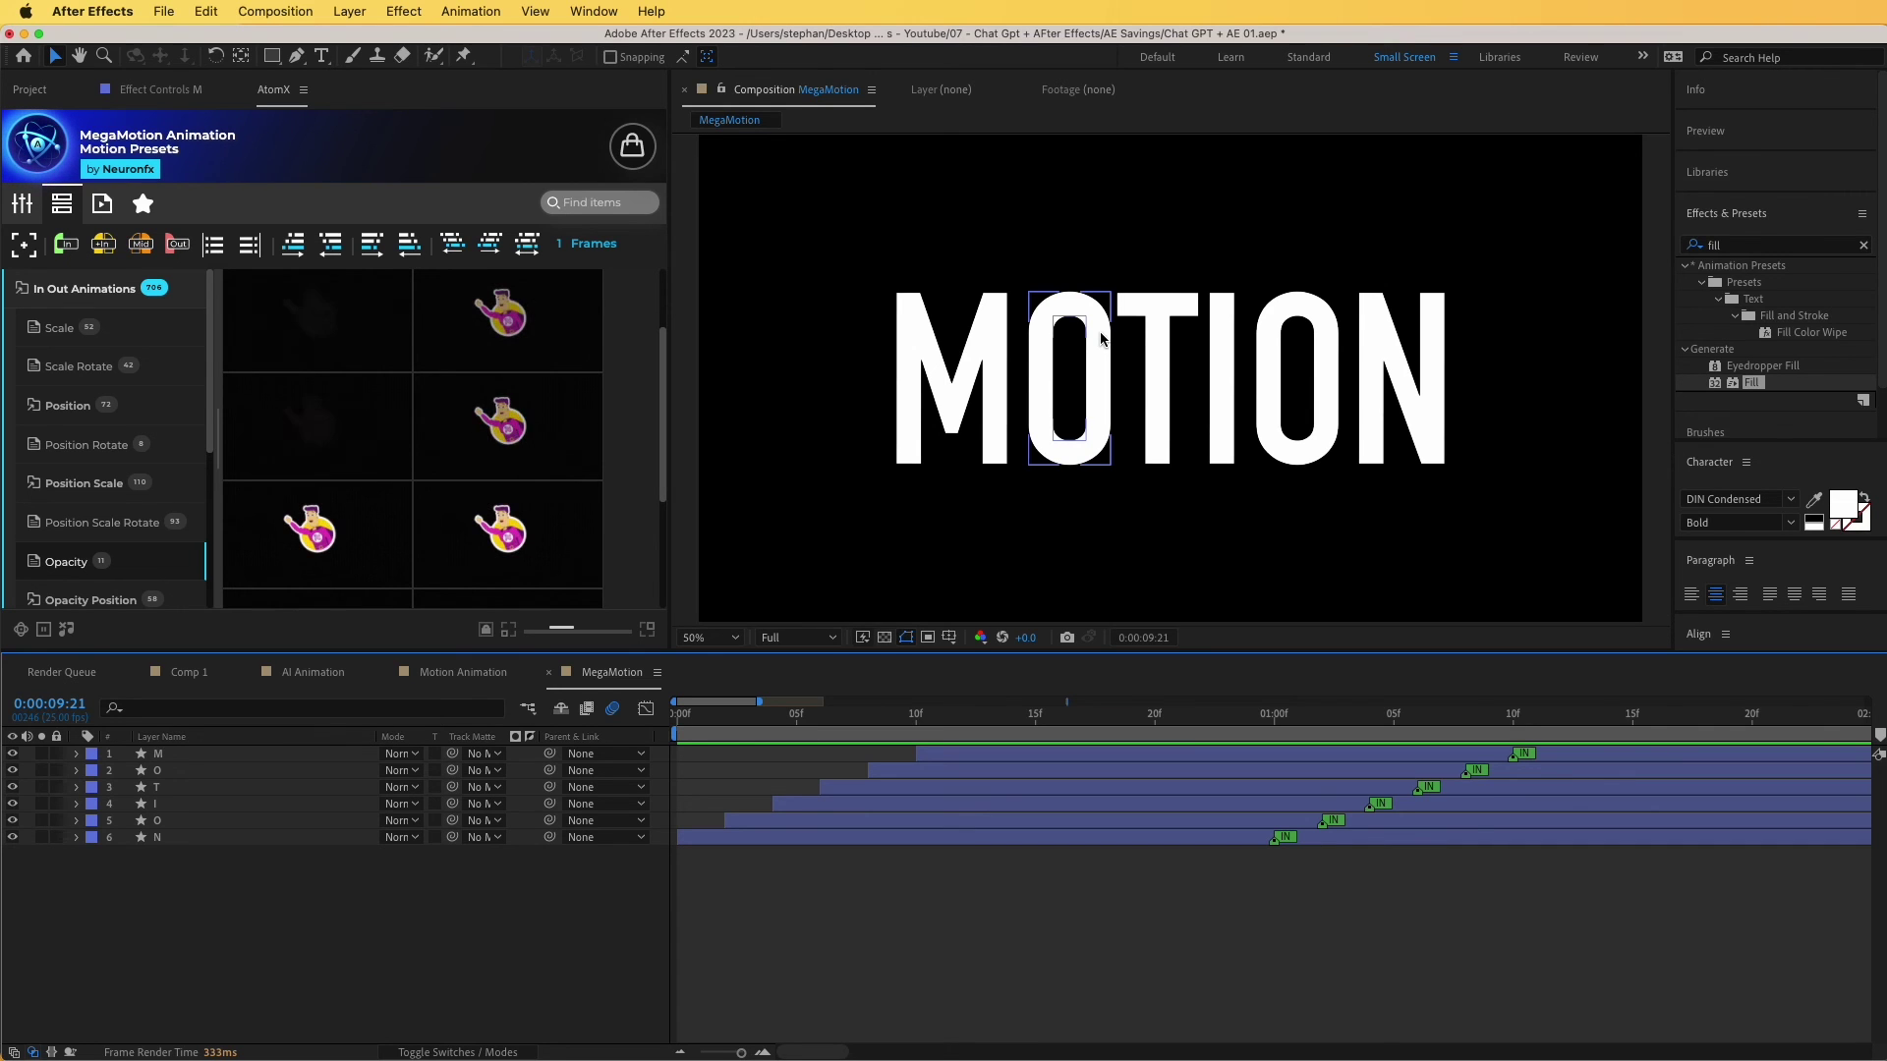
pyautogui.click(806, 324)
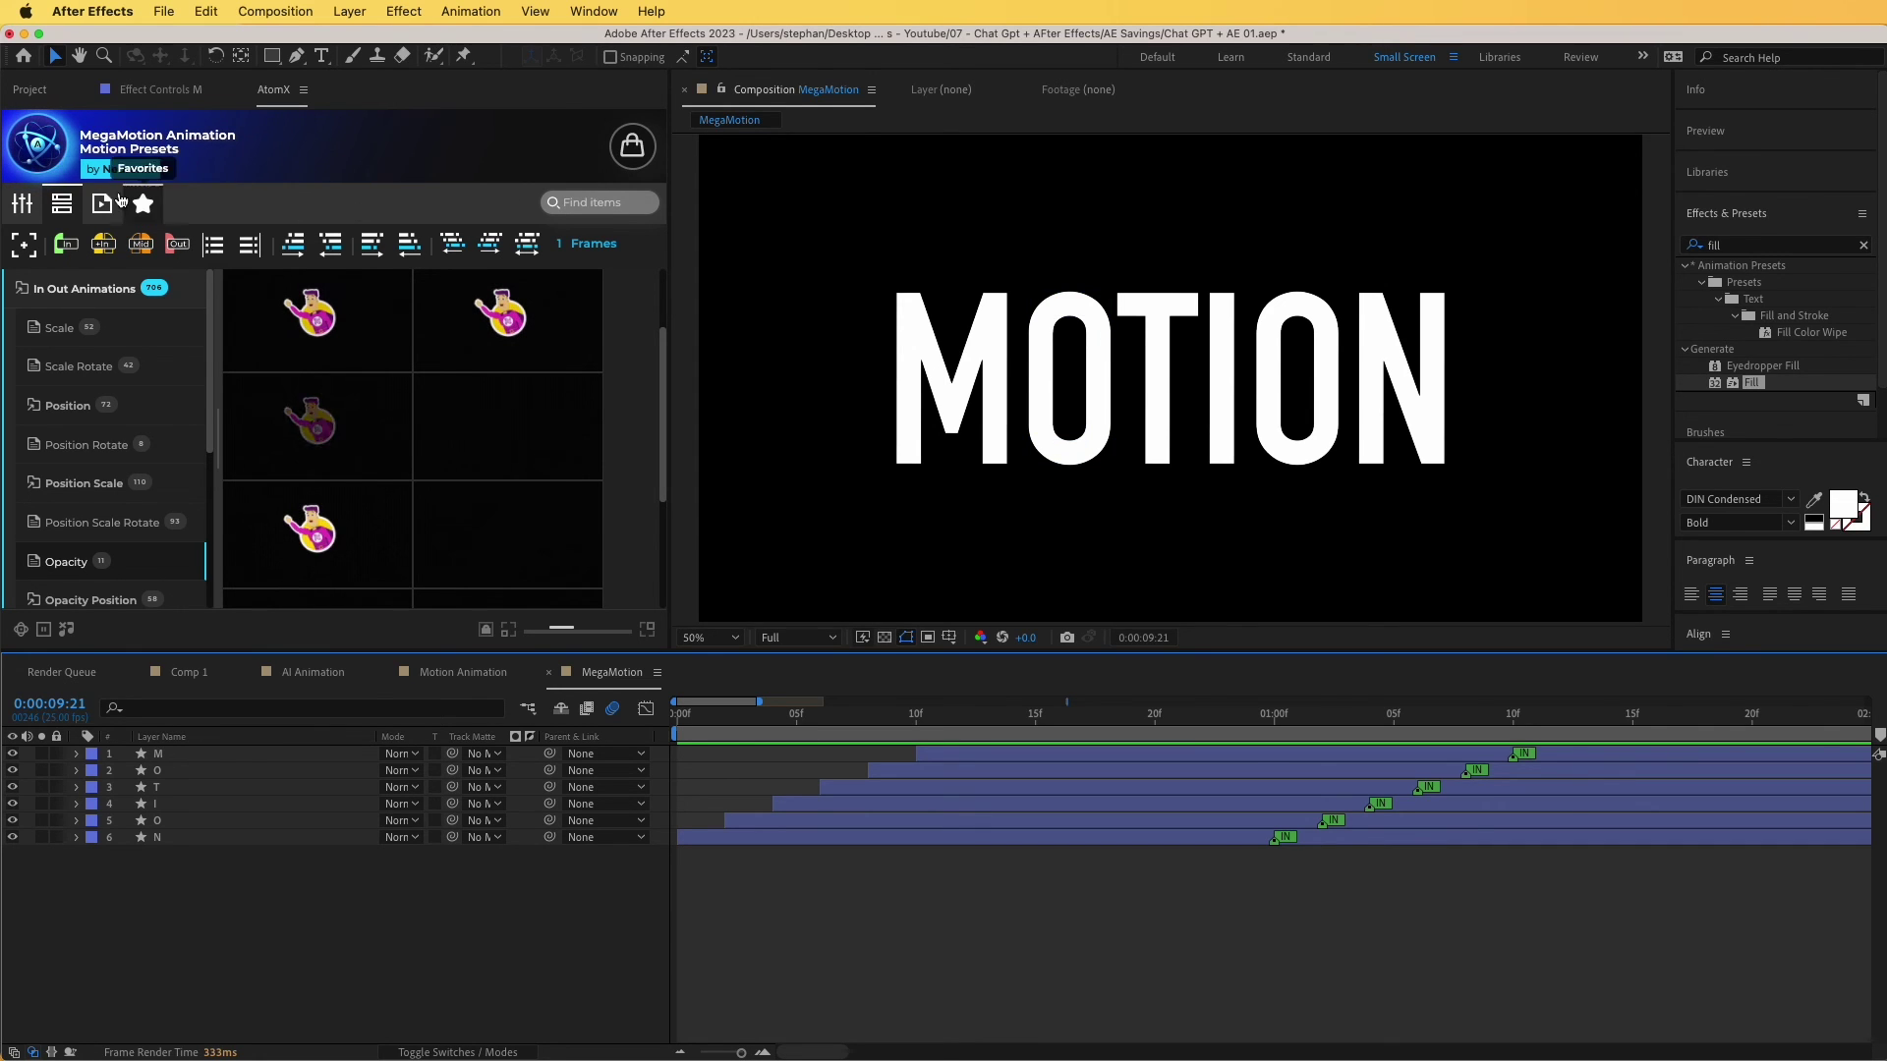
pyautogui.moveTo(308, 338)
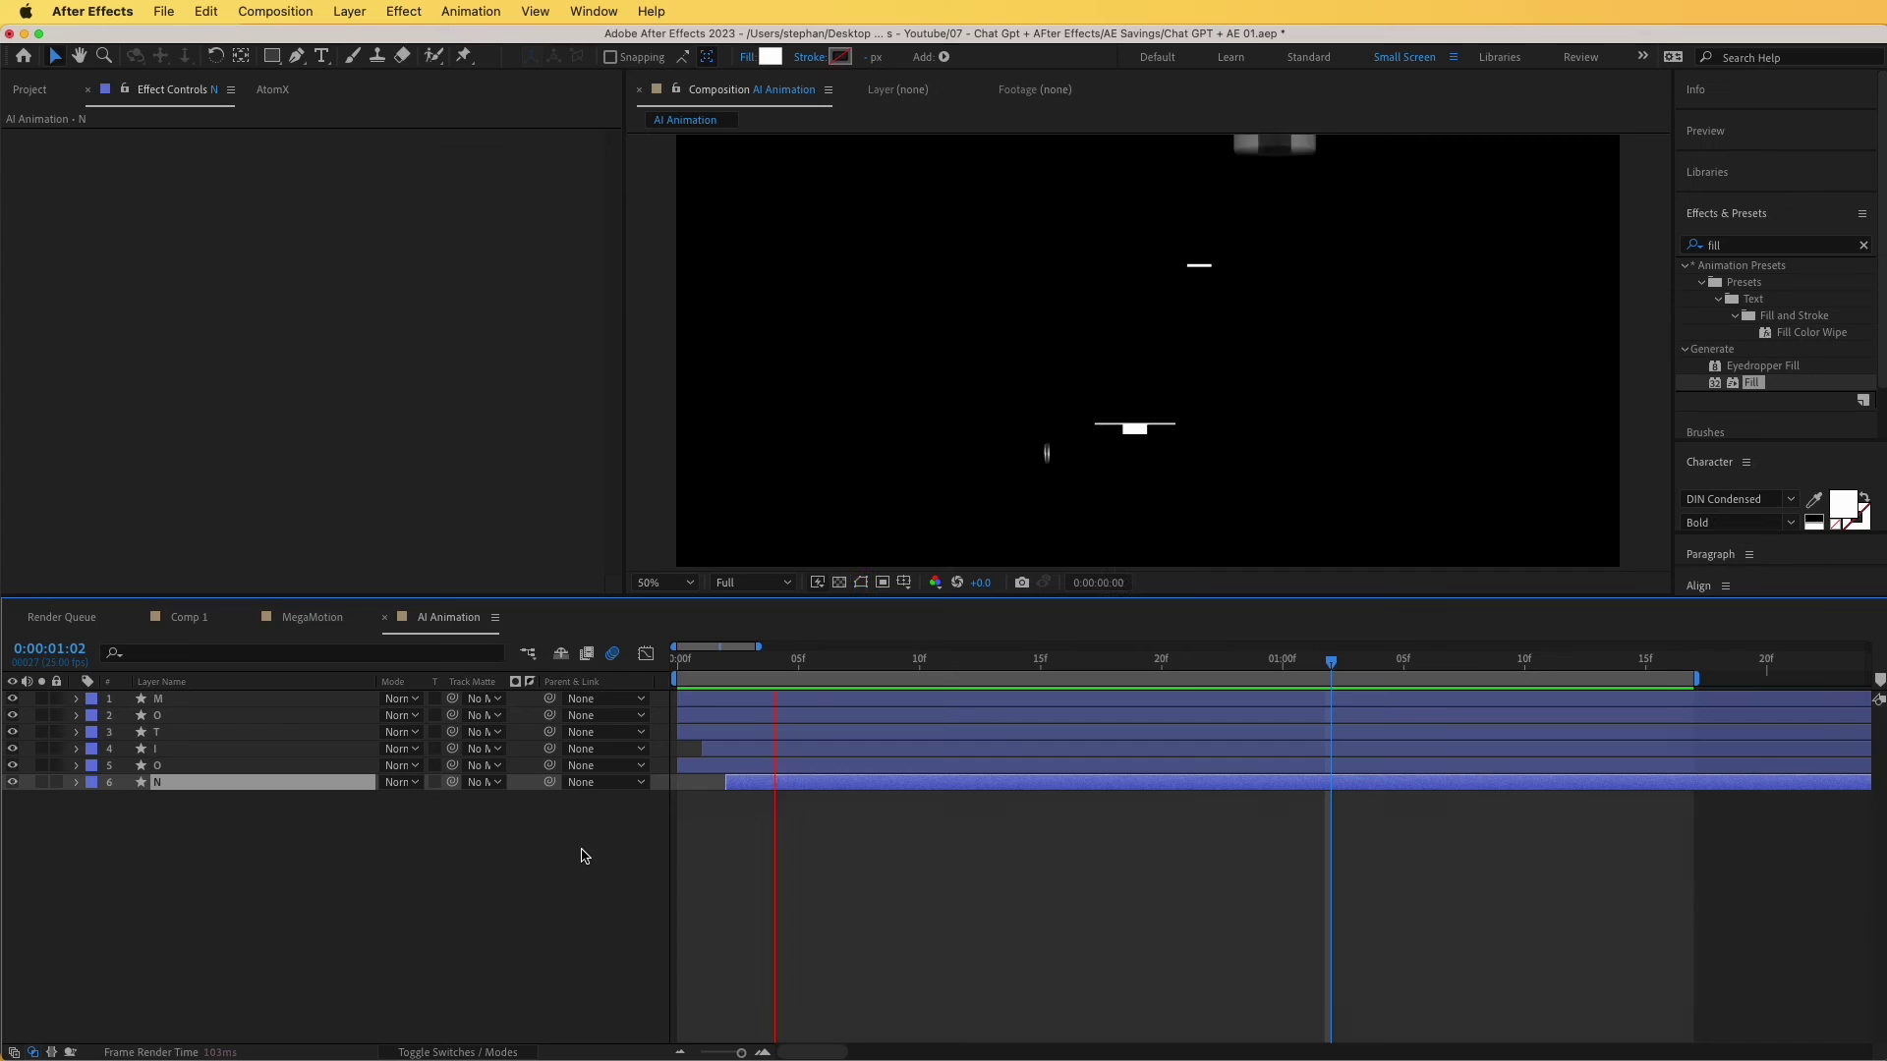
# Pre-compose all six letter layers of AI Animation into a new composition named Motion Animation.
pyautogui.press('space')
pyautogui.moveTo(193, 881); pyautogui.dragTo(210, 702)
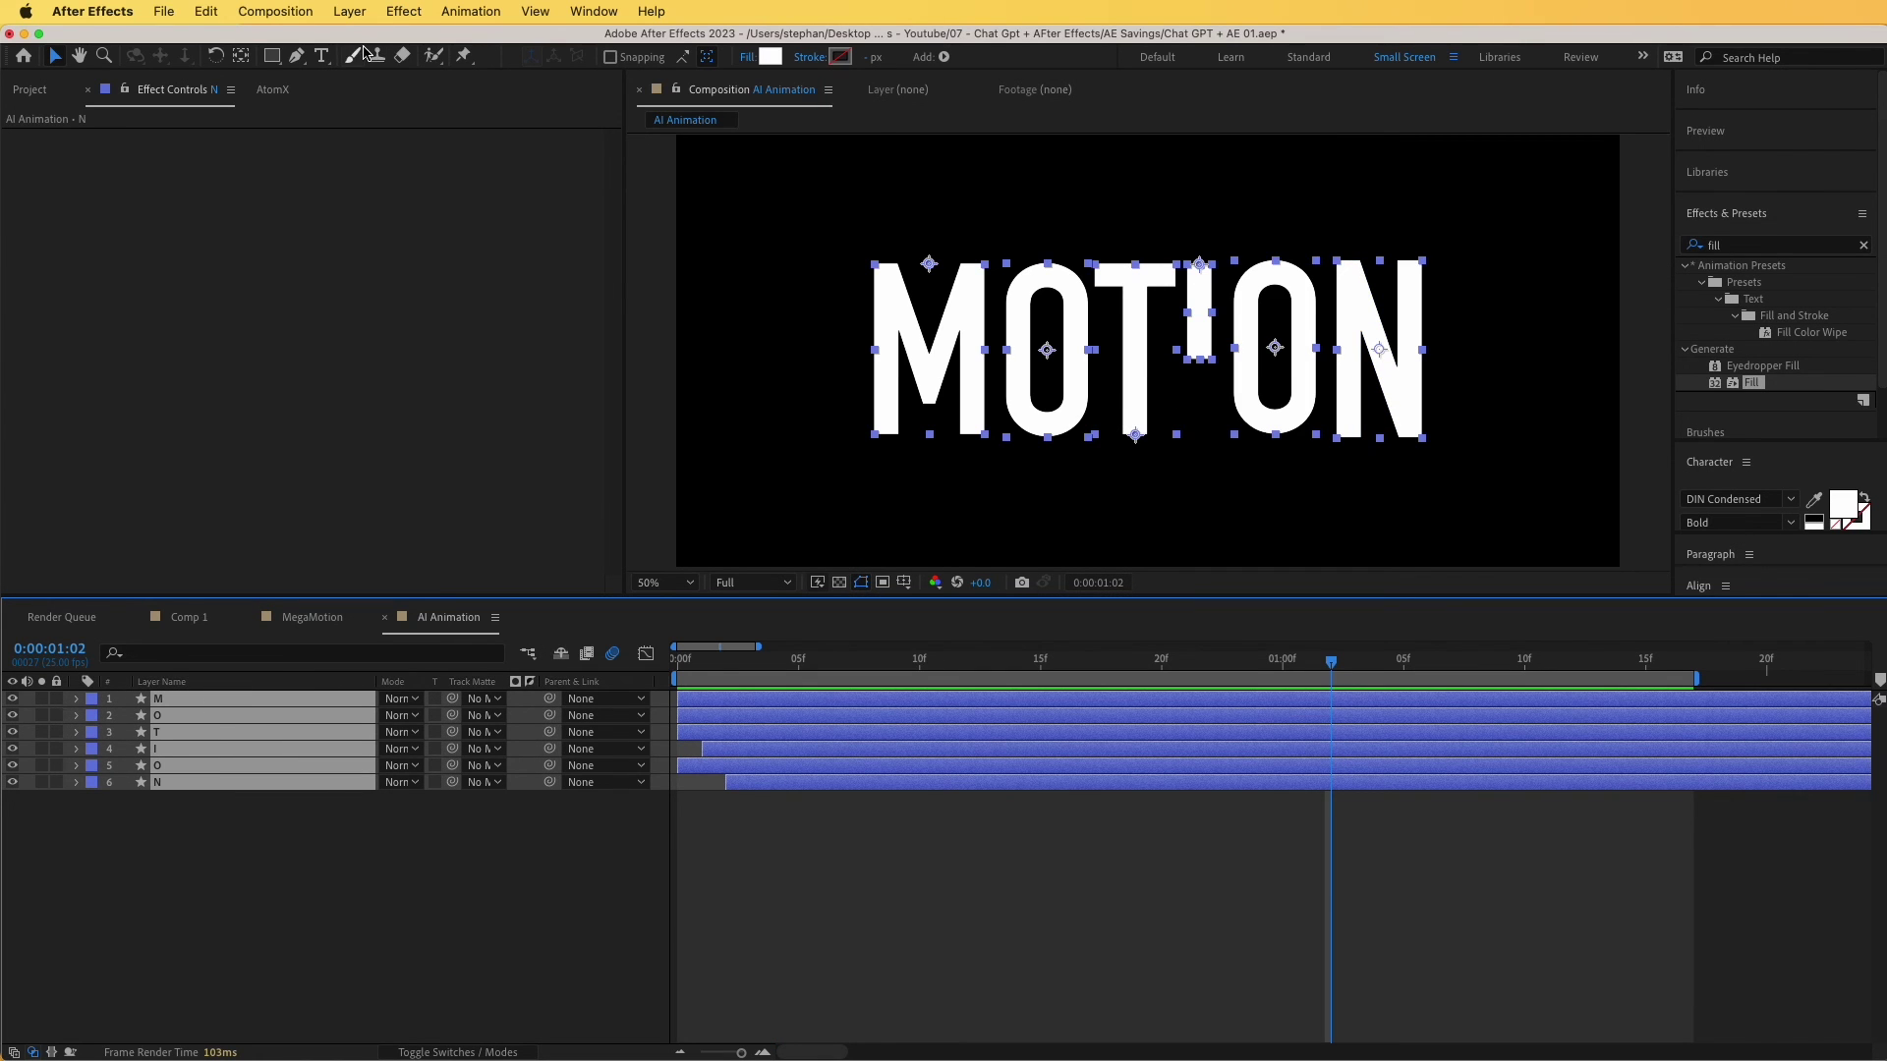
pyautogui.click(349, 12)
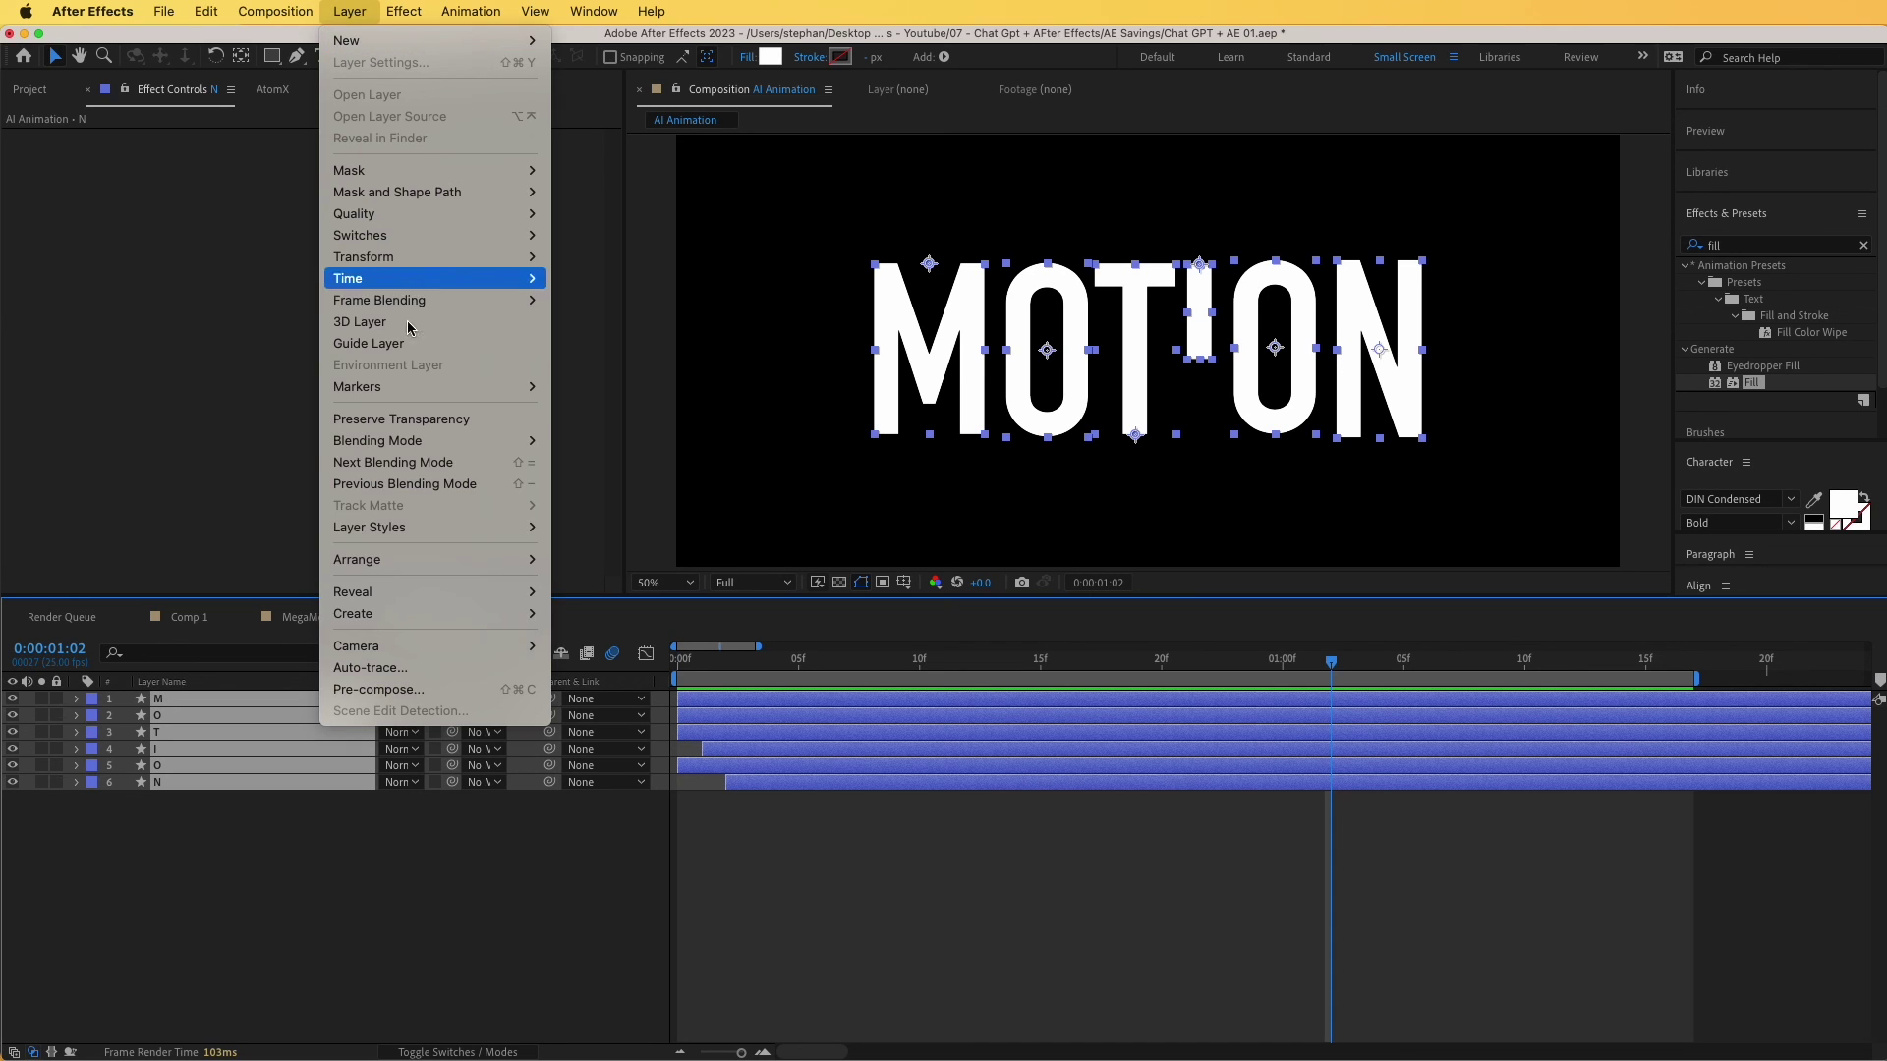
pyautogui.click(463, 689)
pyautogui.write('Motion Animation')
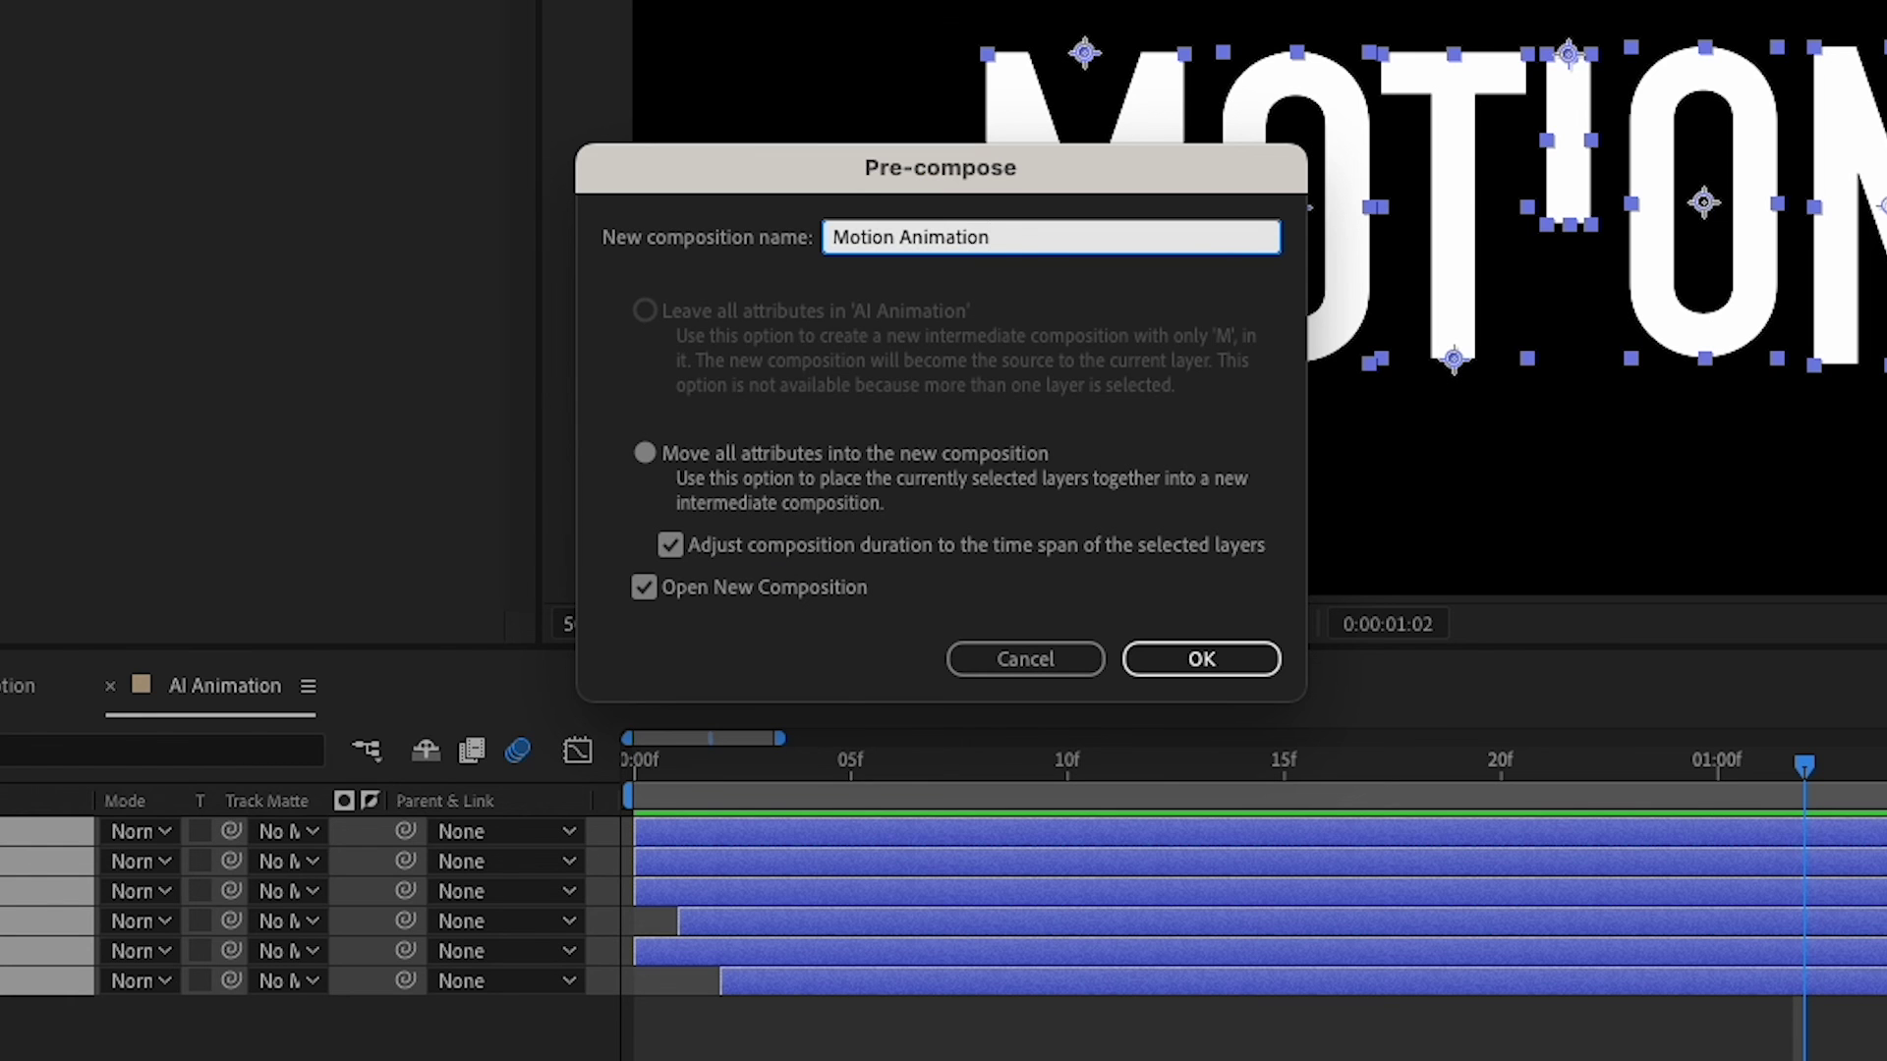
pyautogui.click(1229, 662)
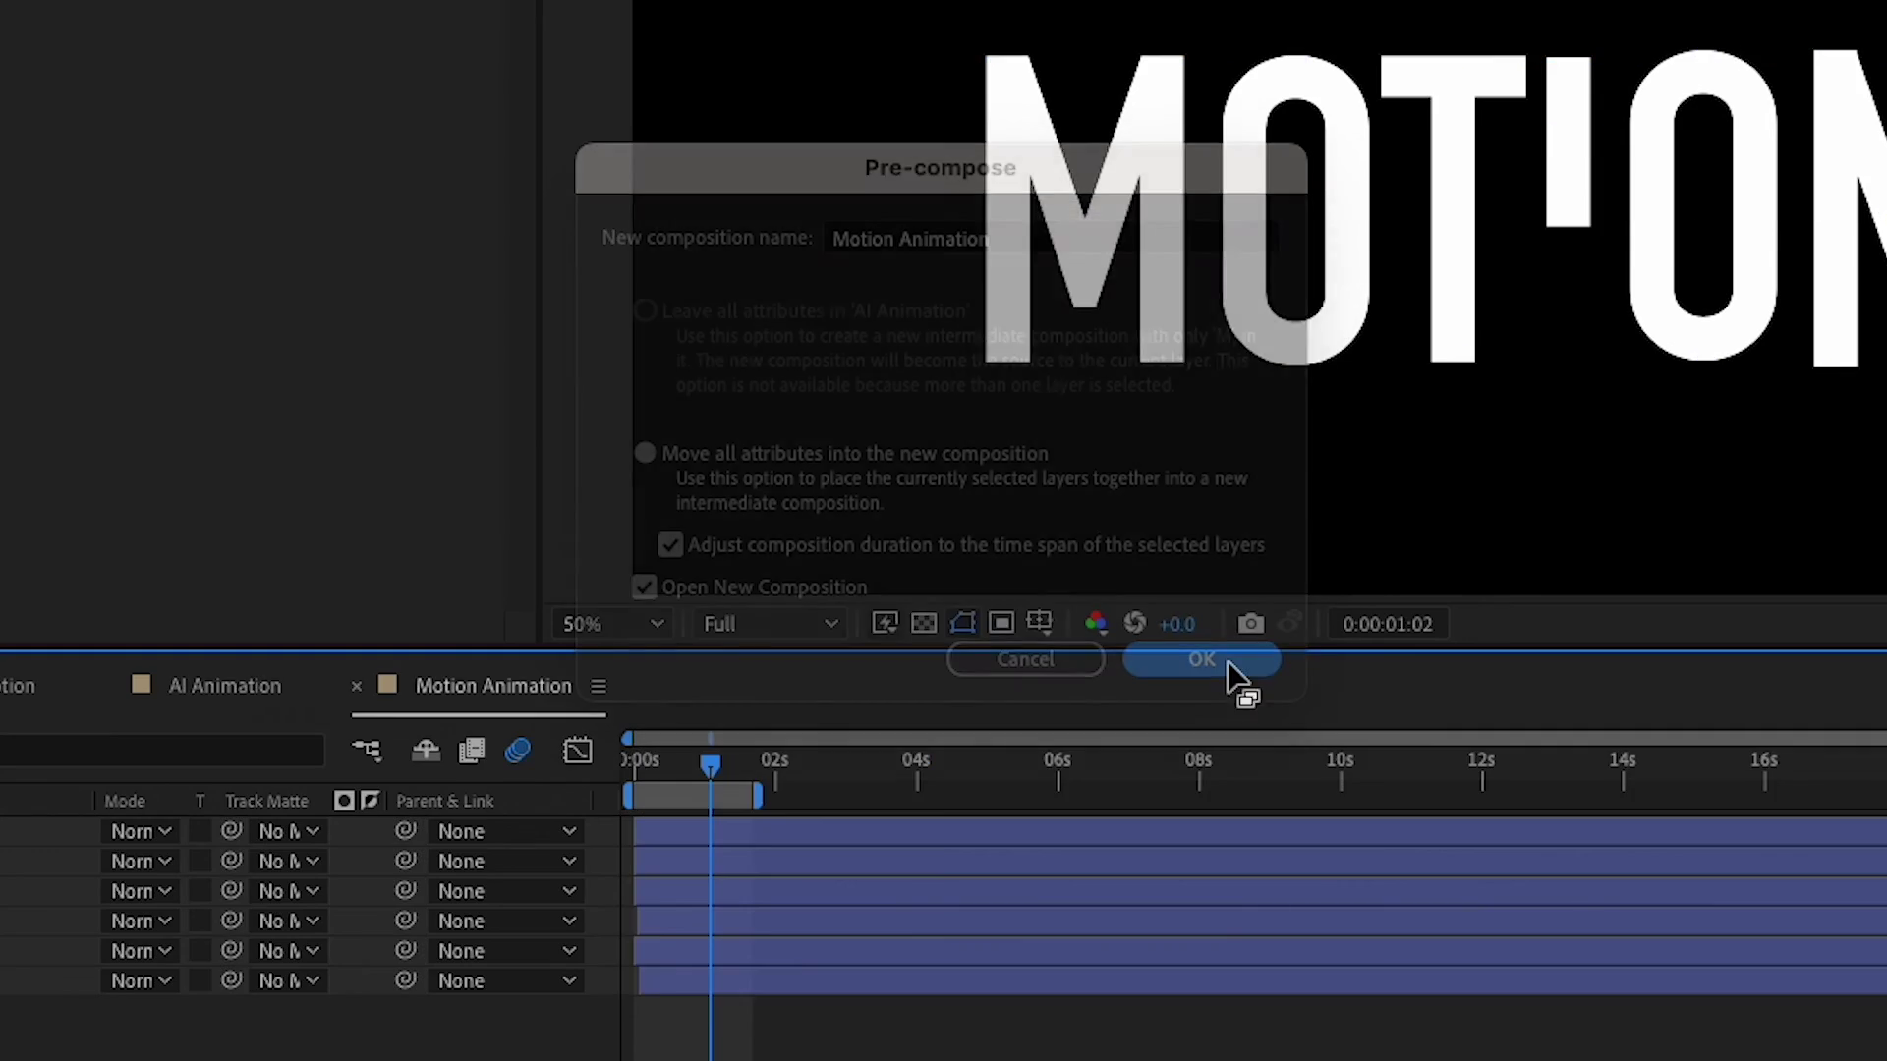
# Duplicate the Motion Animation layer in the AI Animation composition after previewing it.
pyautogui.click(448, 617)
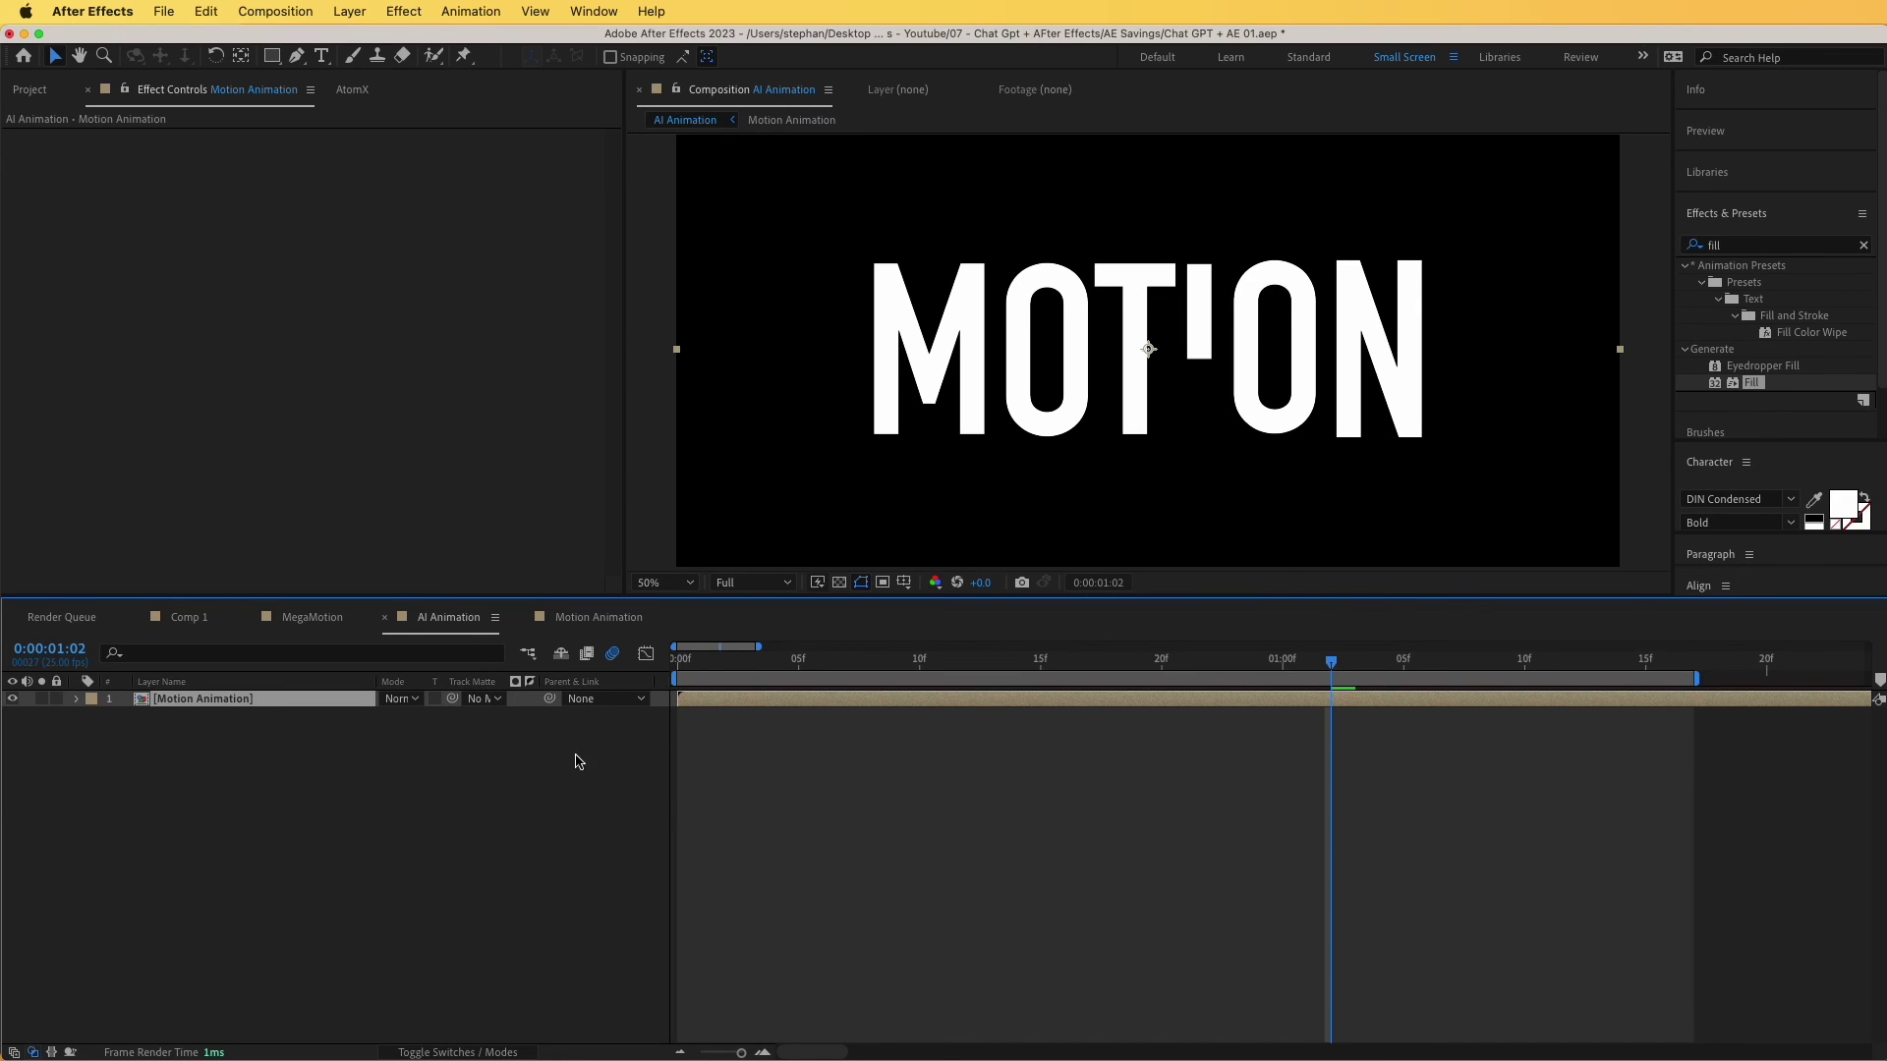
pyautogui.press('space')
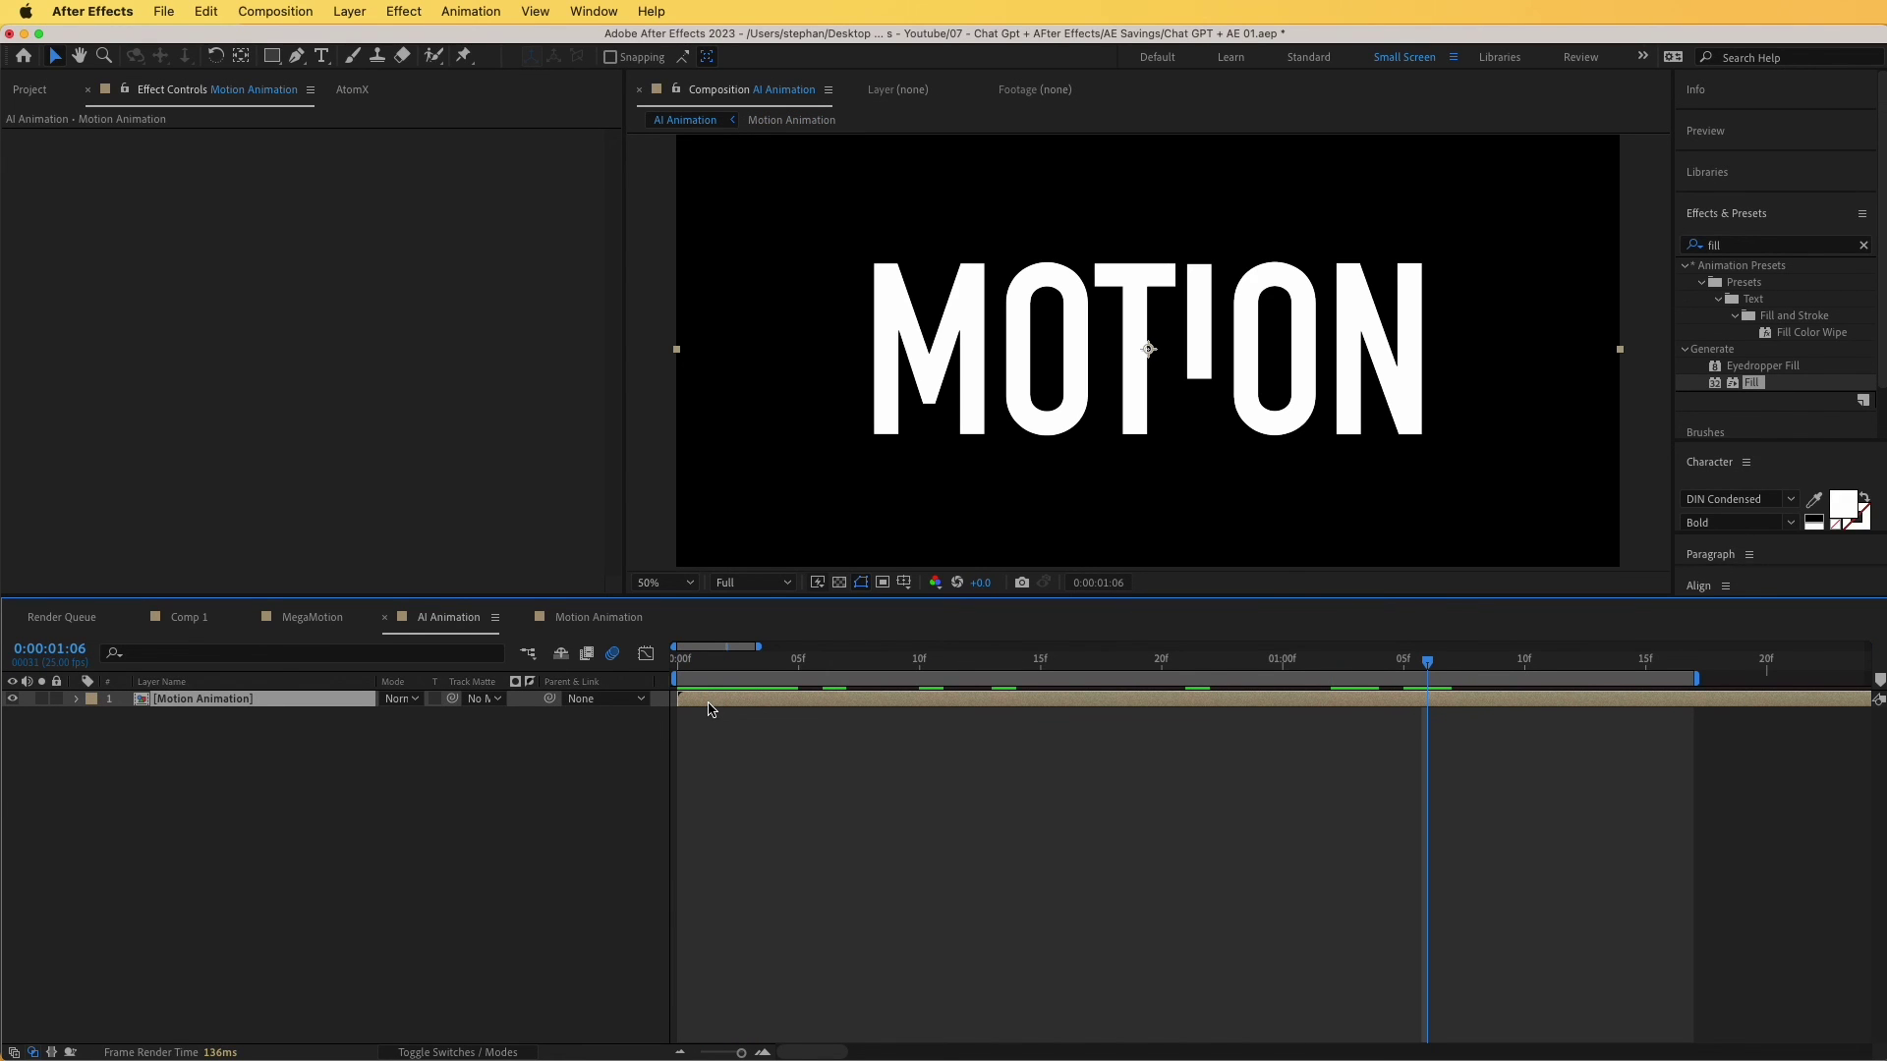
pyautogui.press('super+d')
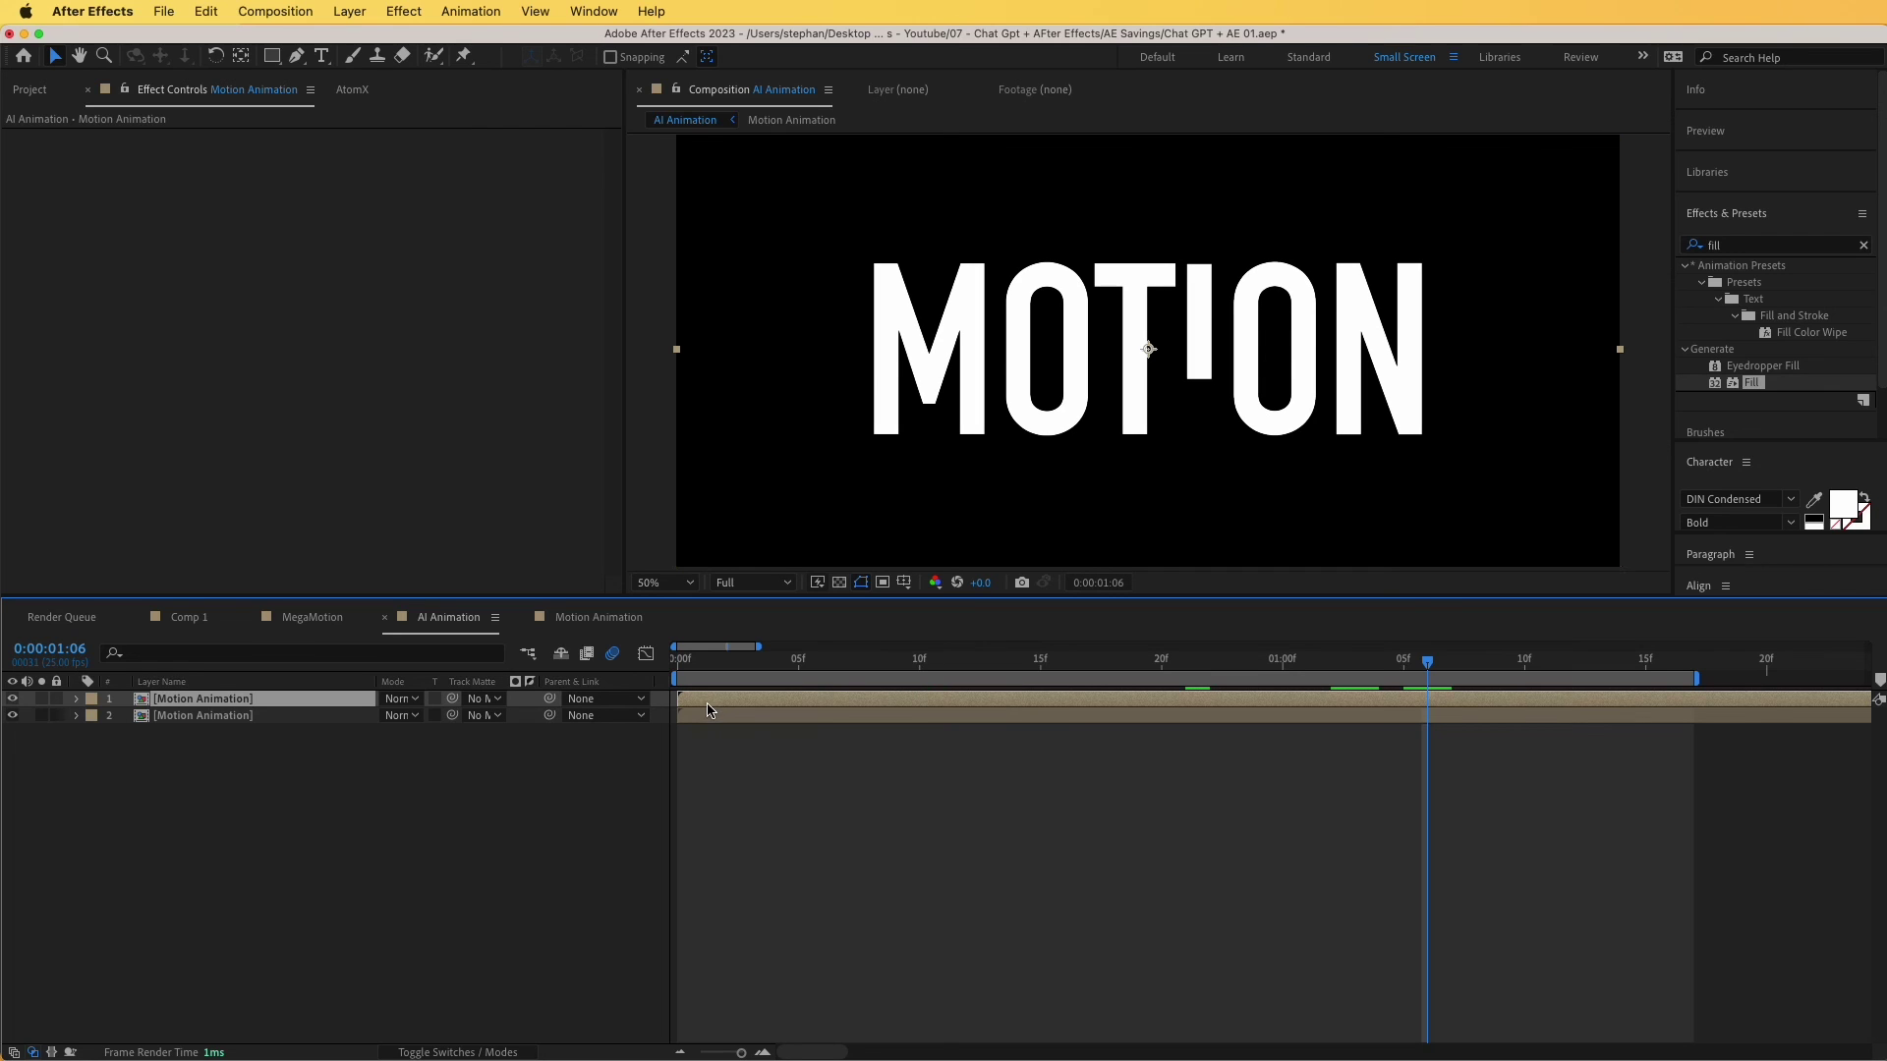
# Apply the Fill effect to the lower Motion Animation layer and delay that layer by 2 frames.
pyautogui.click(705, 716)
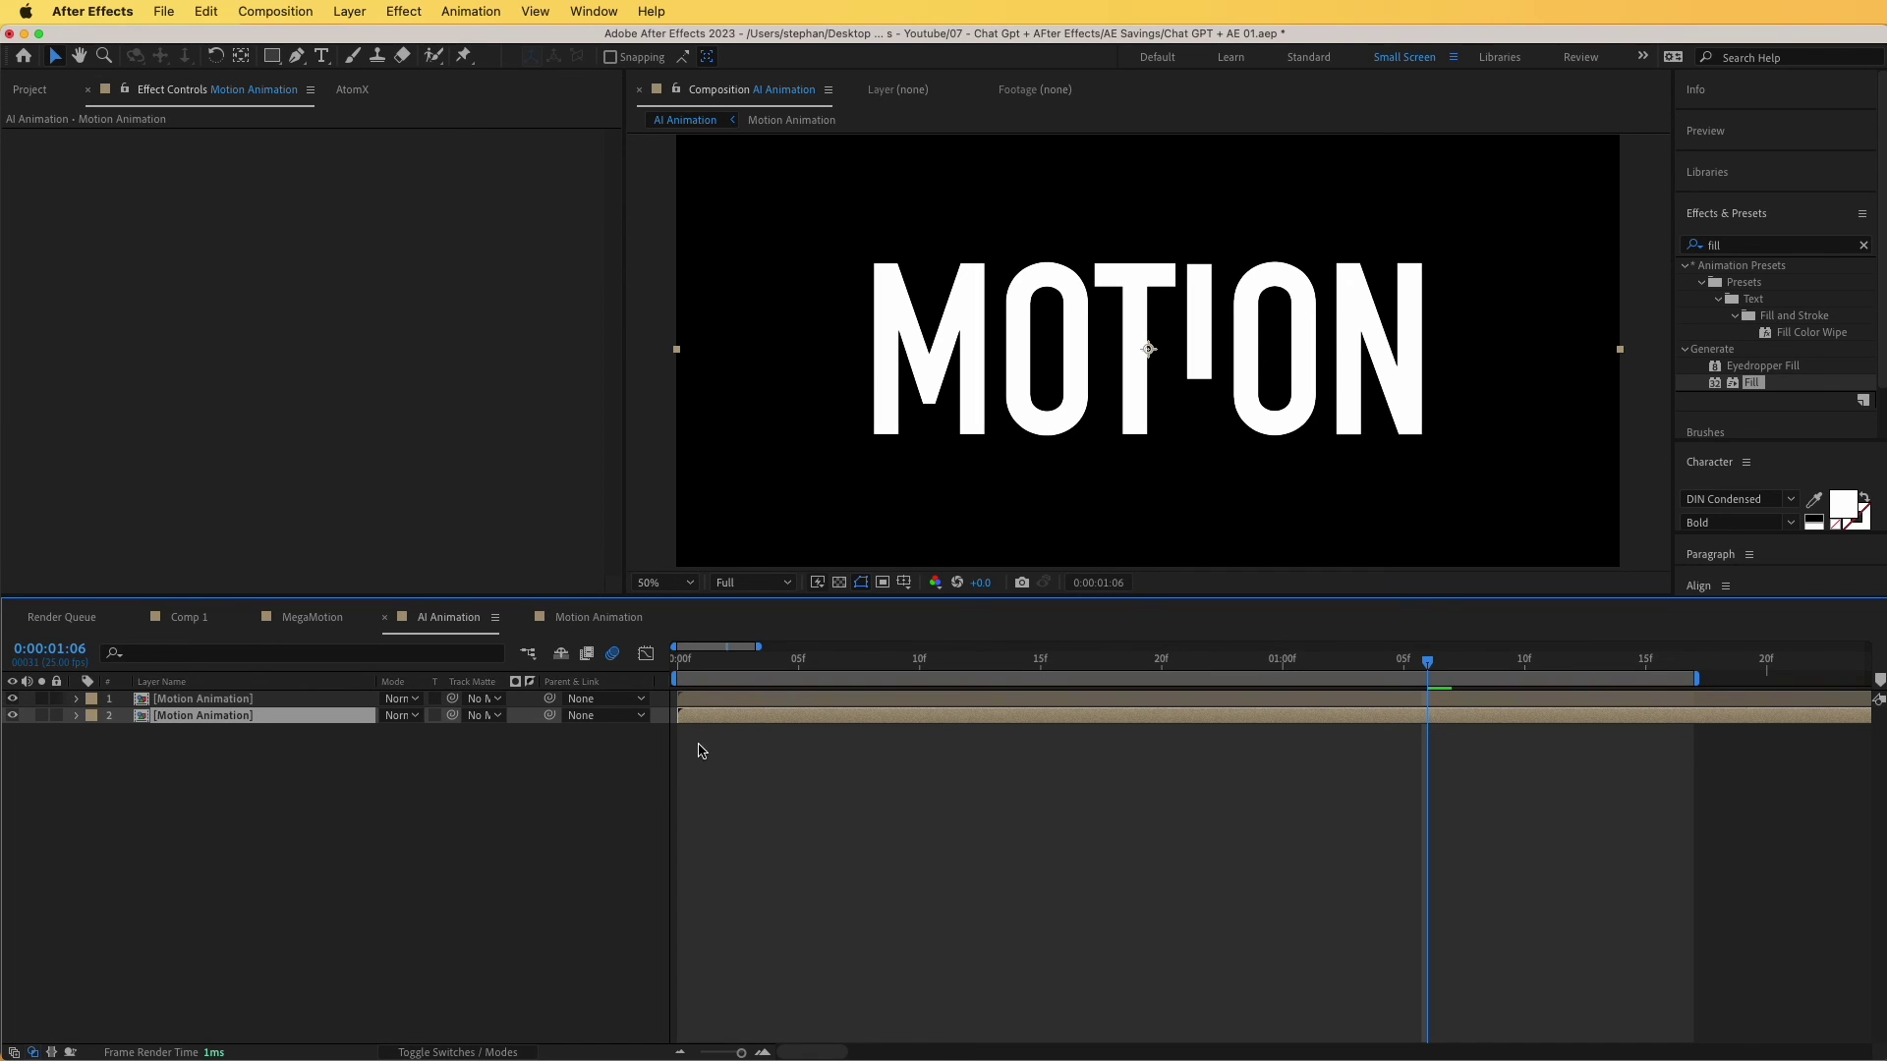
pyautogui.click(1732, 246)
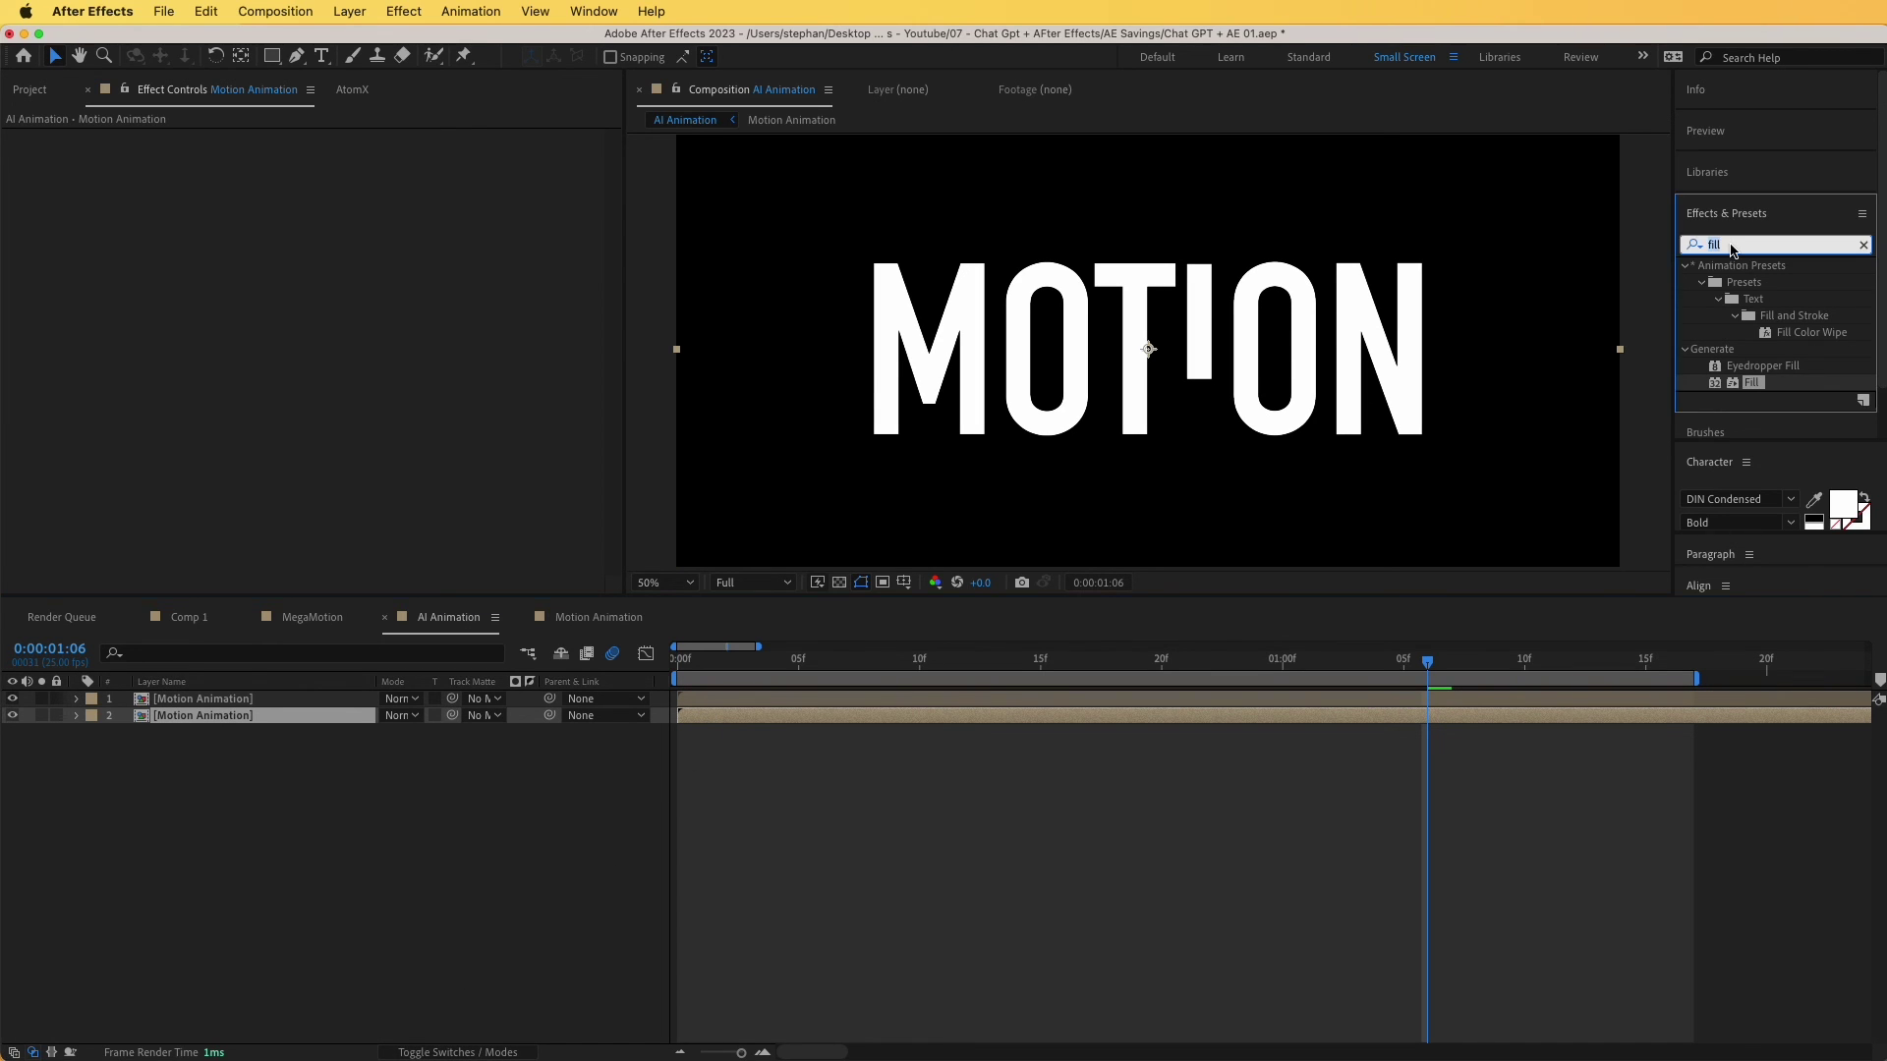
pyautogui.write('fill')
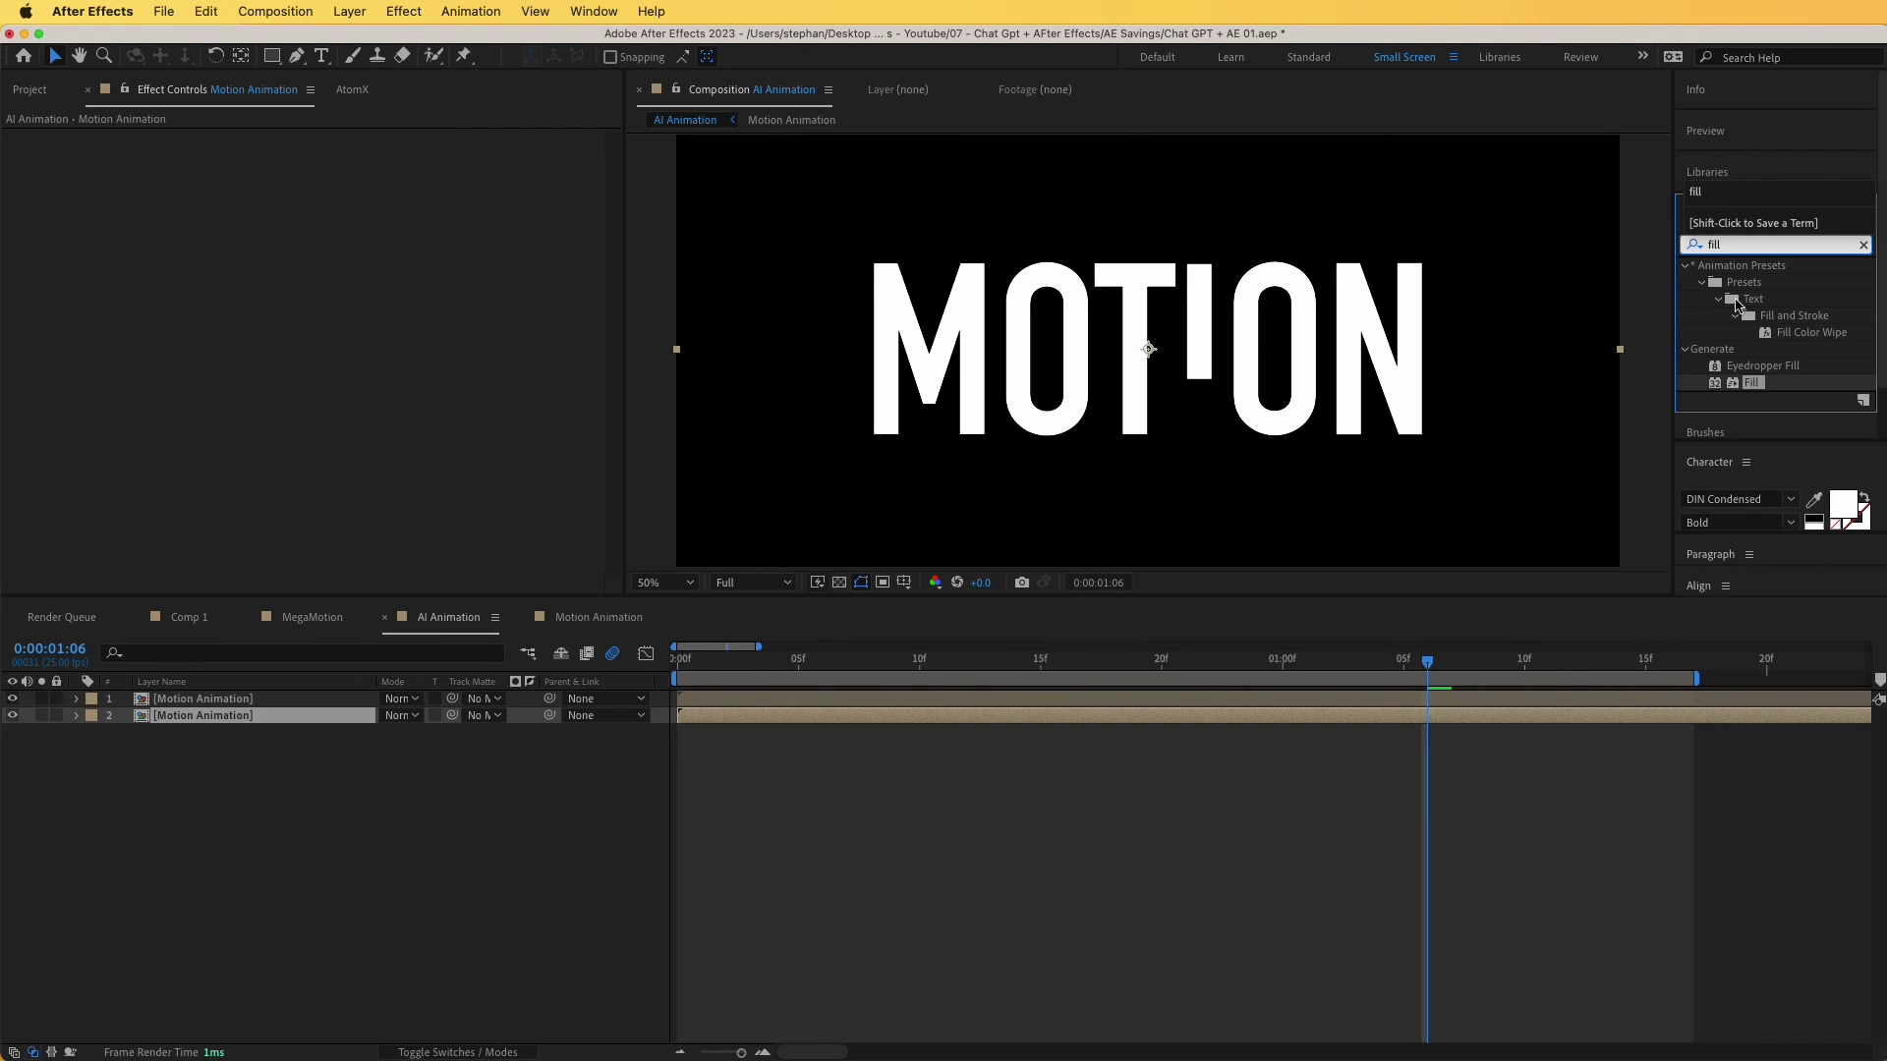
pyautogui.moveTo(1747, 381); pyautogui.dragTo(740, 715)
pyautogui.click(704, 722)
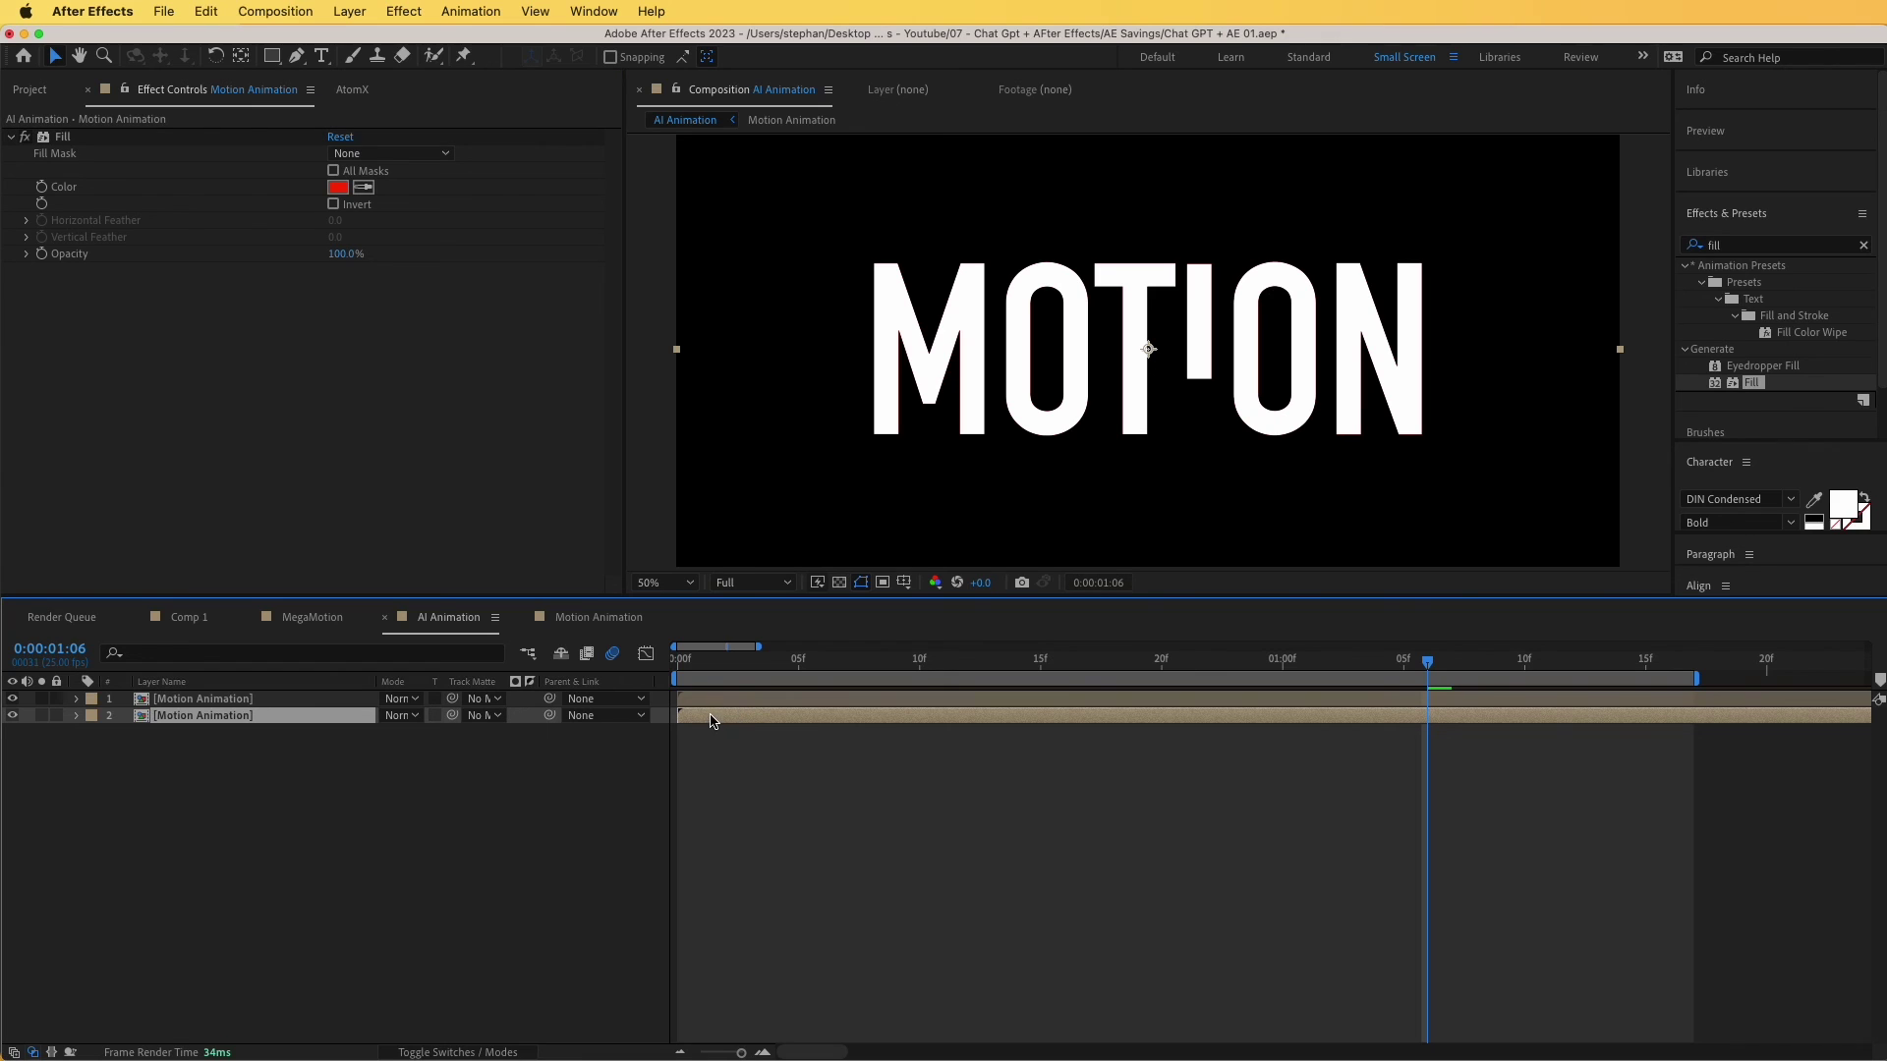
pyautogui.moveTo(725, 665); pyautogui.dragTo(1069, 672)
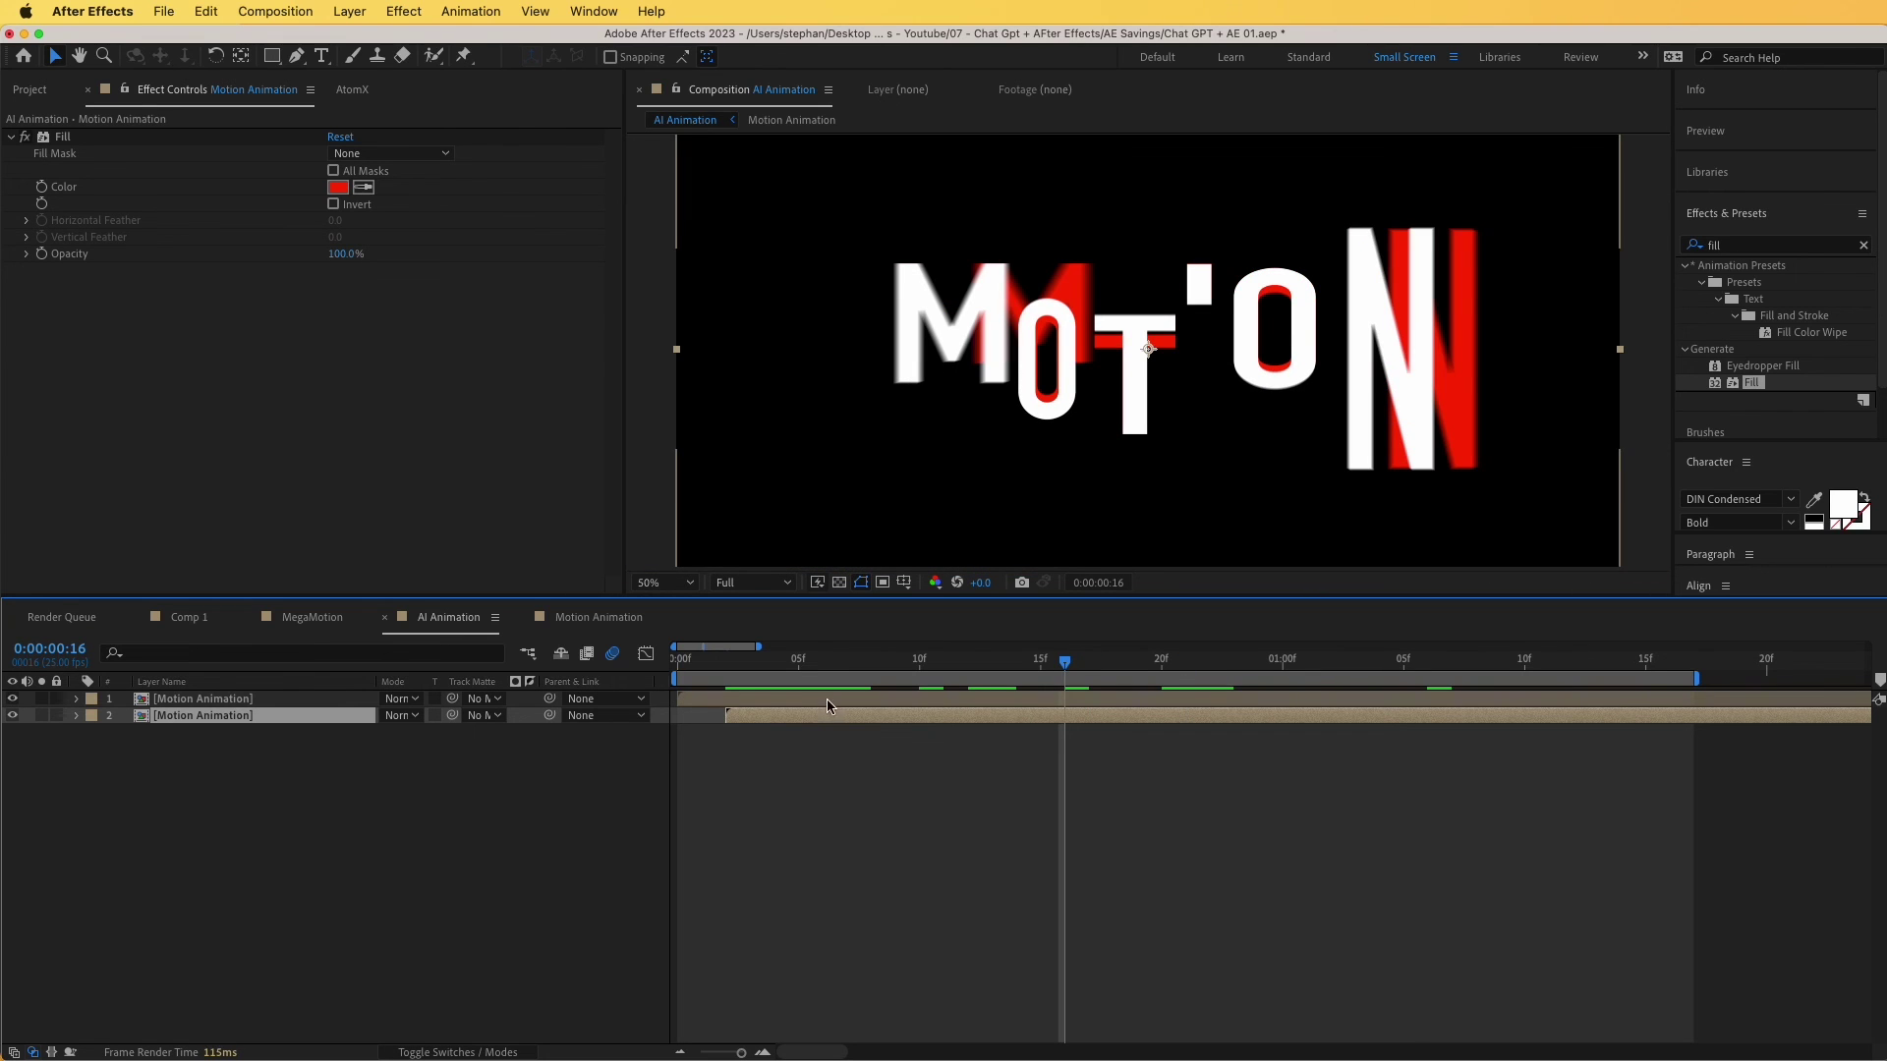
# Set the fill color of the lower Motion Animation layer to mint green, 00FFAD.
pyautogui.click(338, 189)
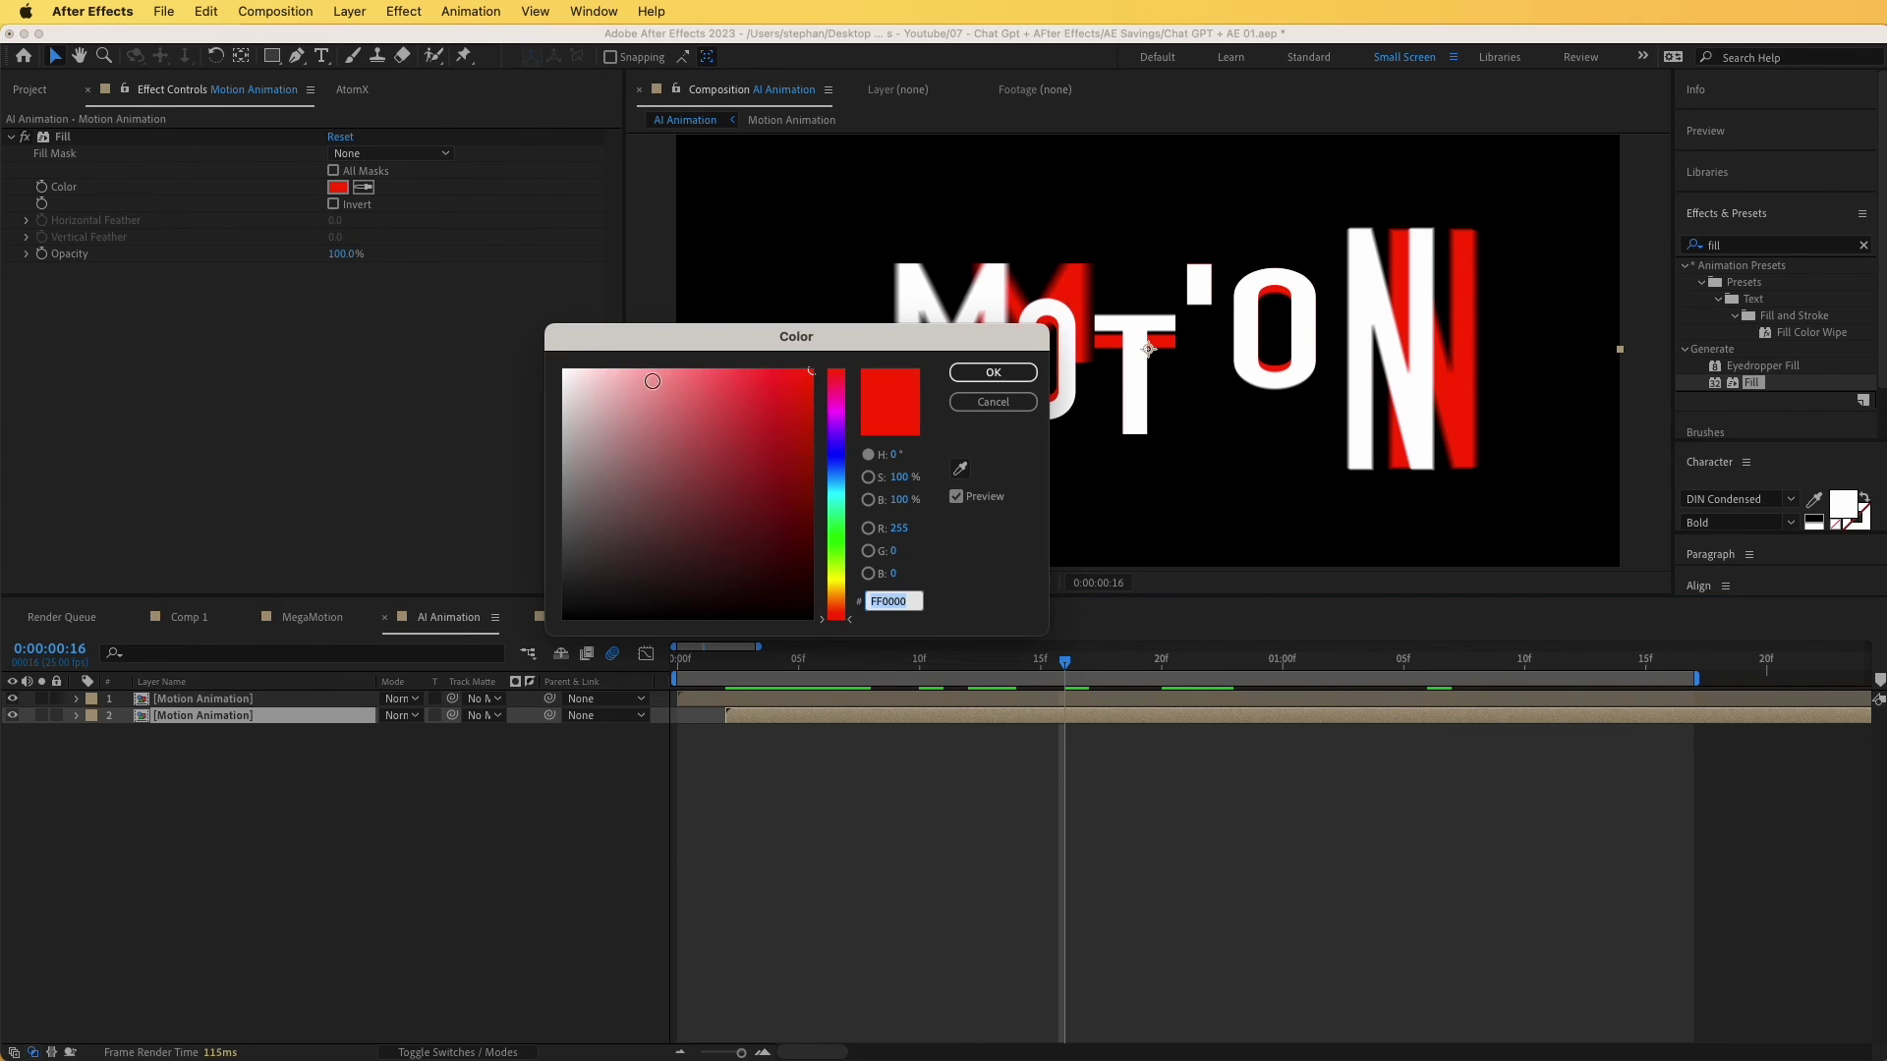
pyautogui.moveTo(852, 429); pyautogui.dragTo(837, 511)
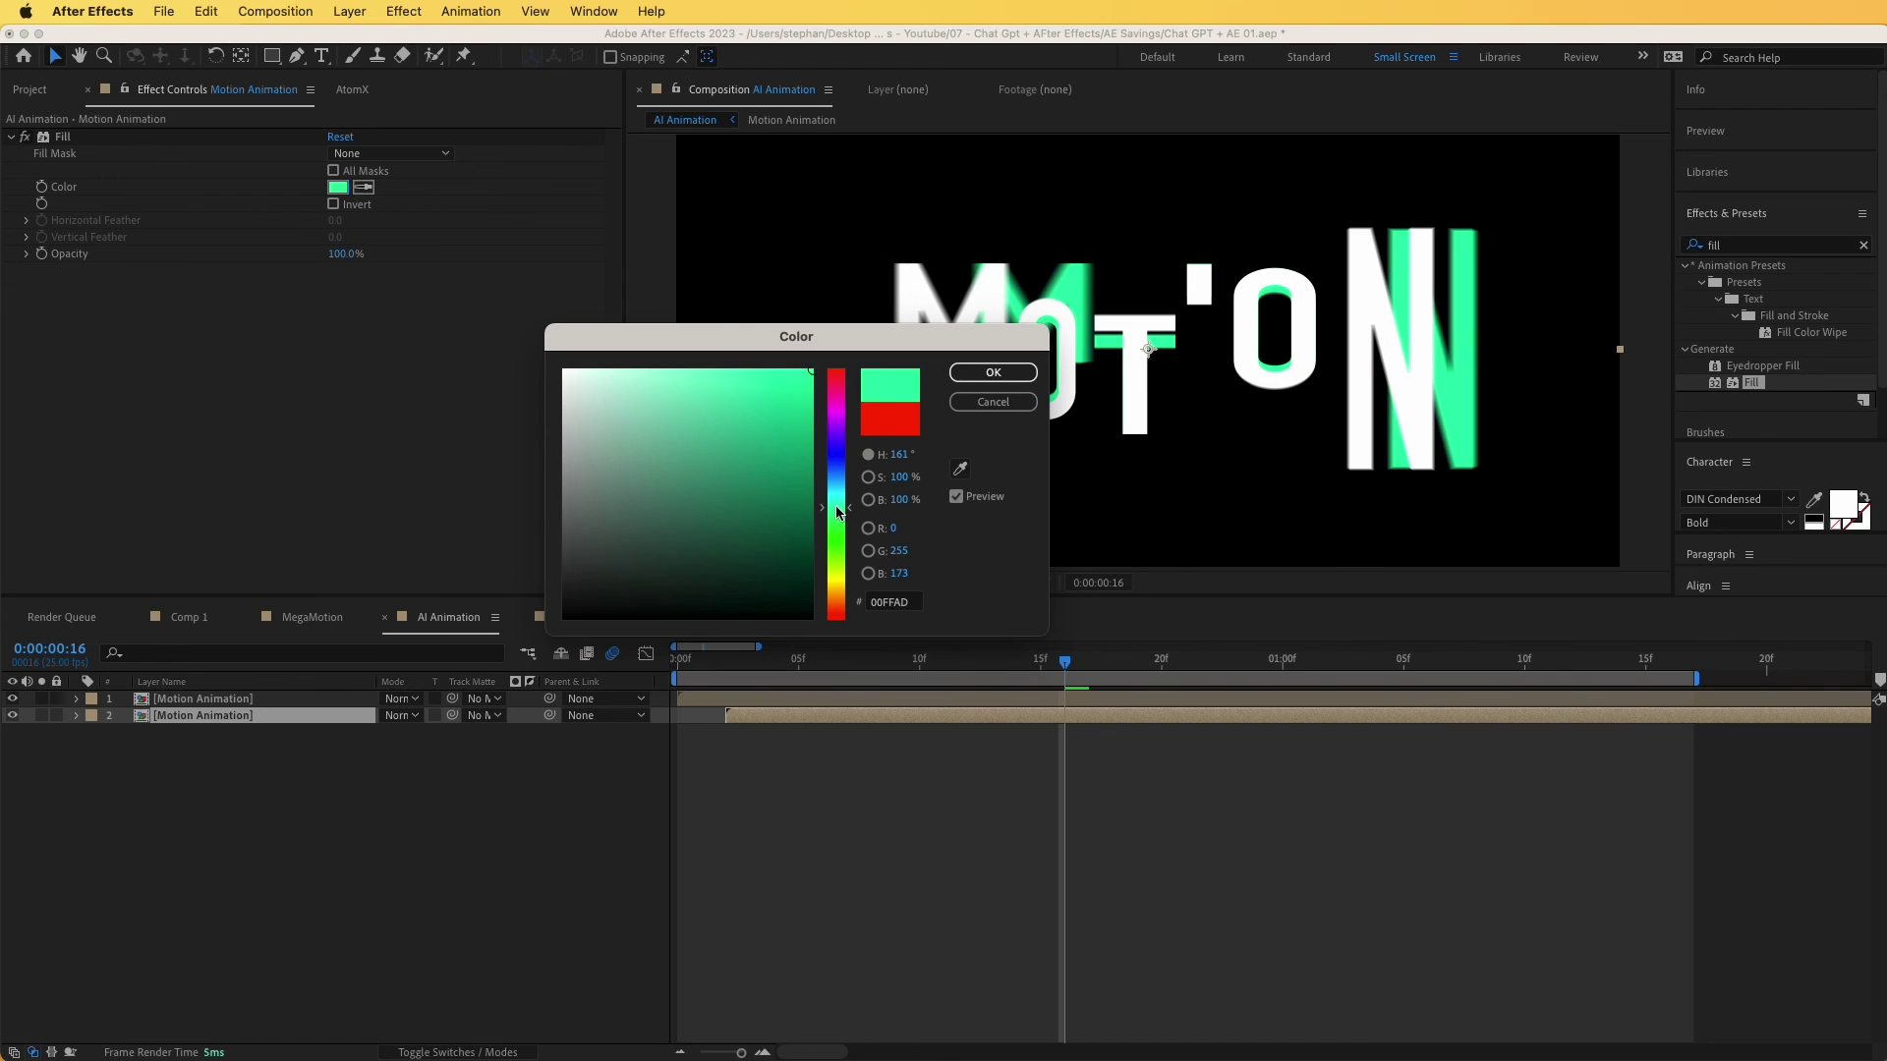
pyautogui.click(993, 372)
# Duplicate the green-filled Motion Animation layer and delay the lowest copy by 2 more frames so it starts at frame 4.
pyautogui.click(235, 716)
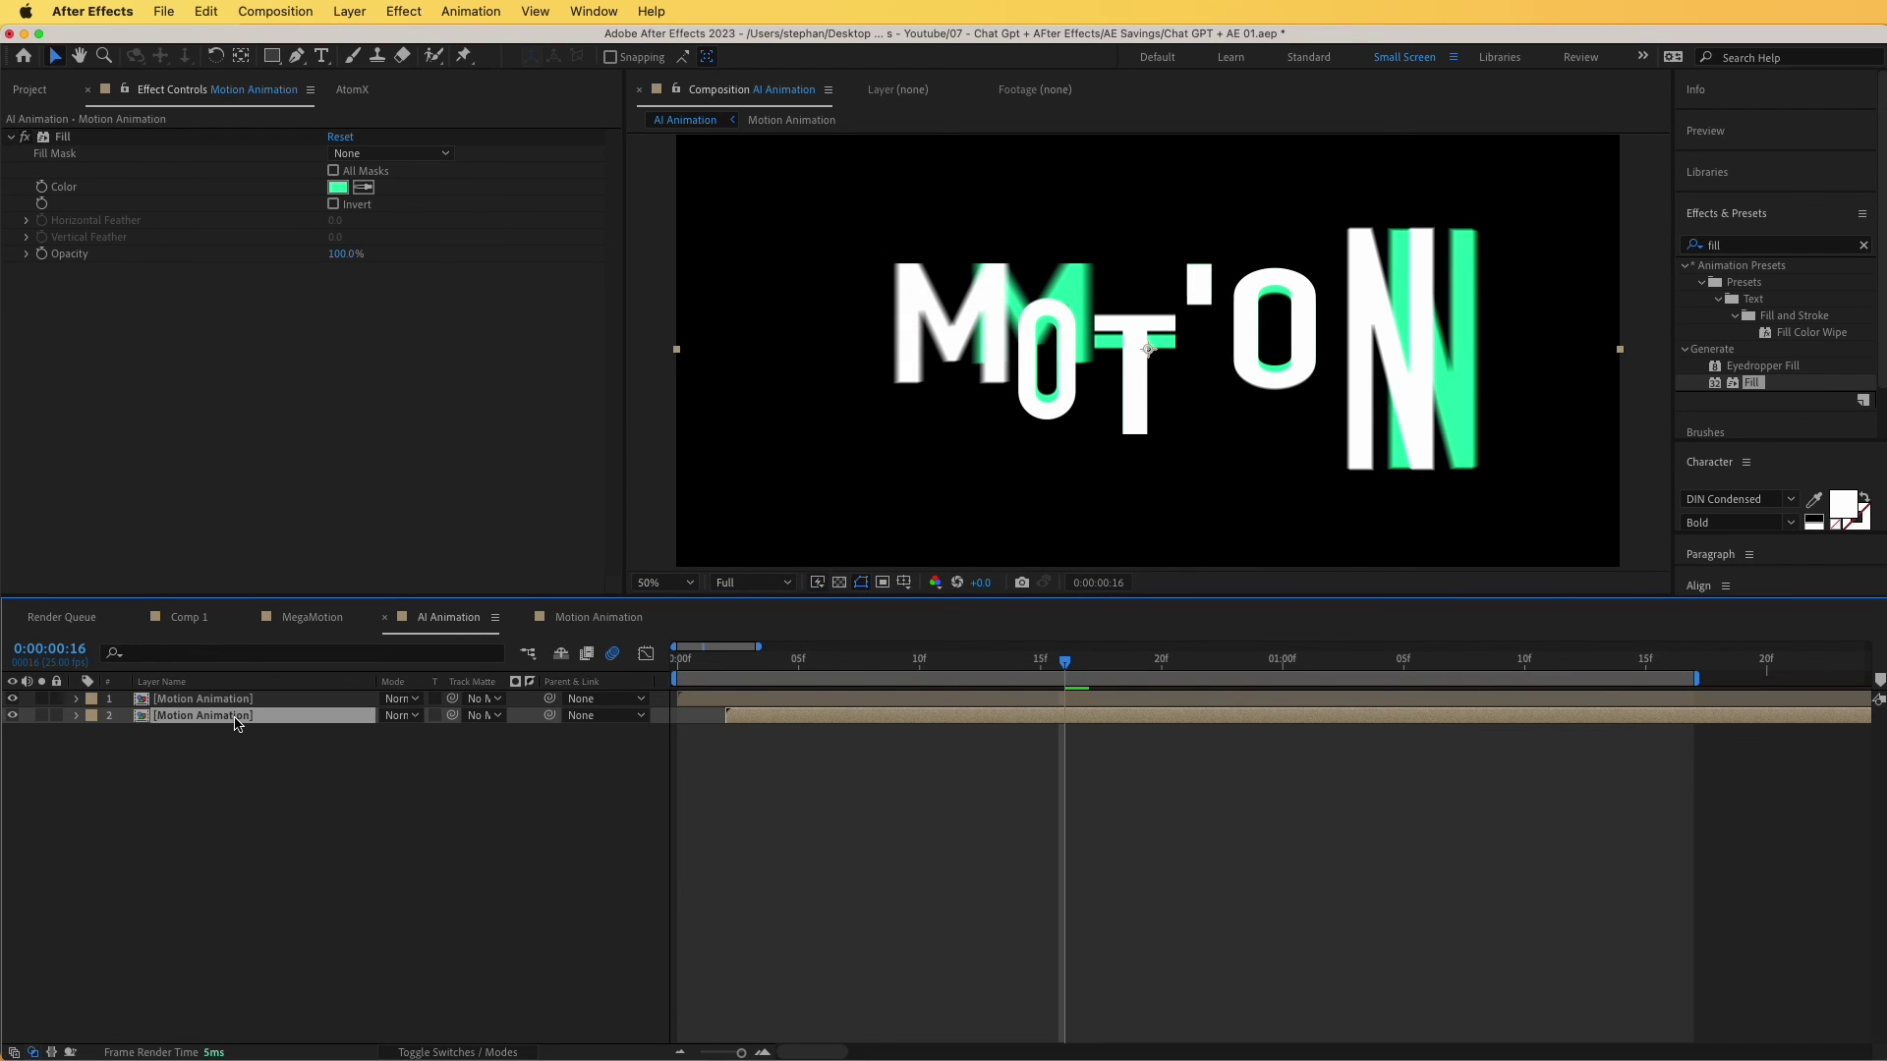
pyautogui.press('super+d')
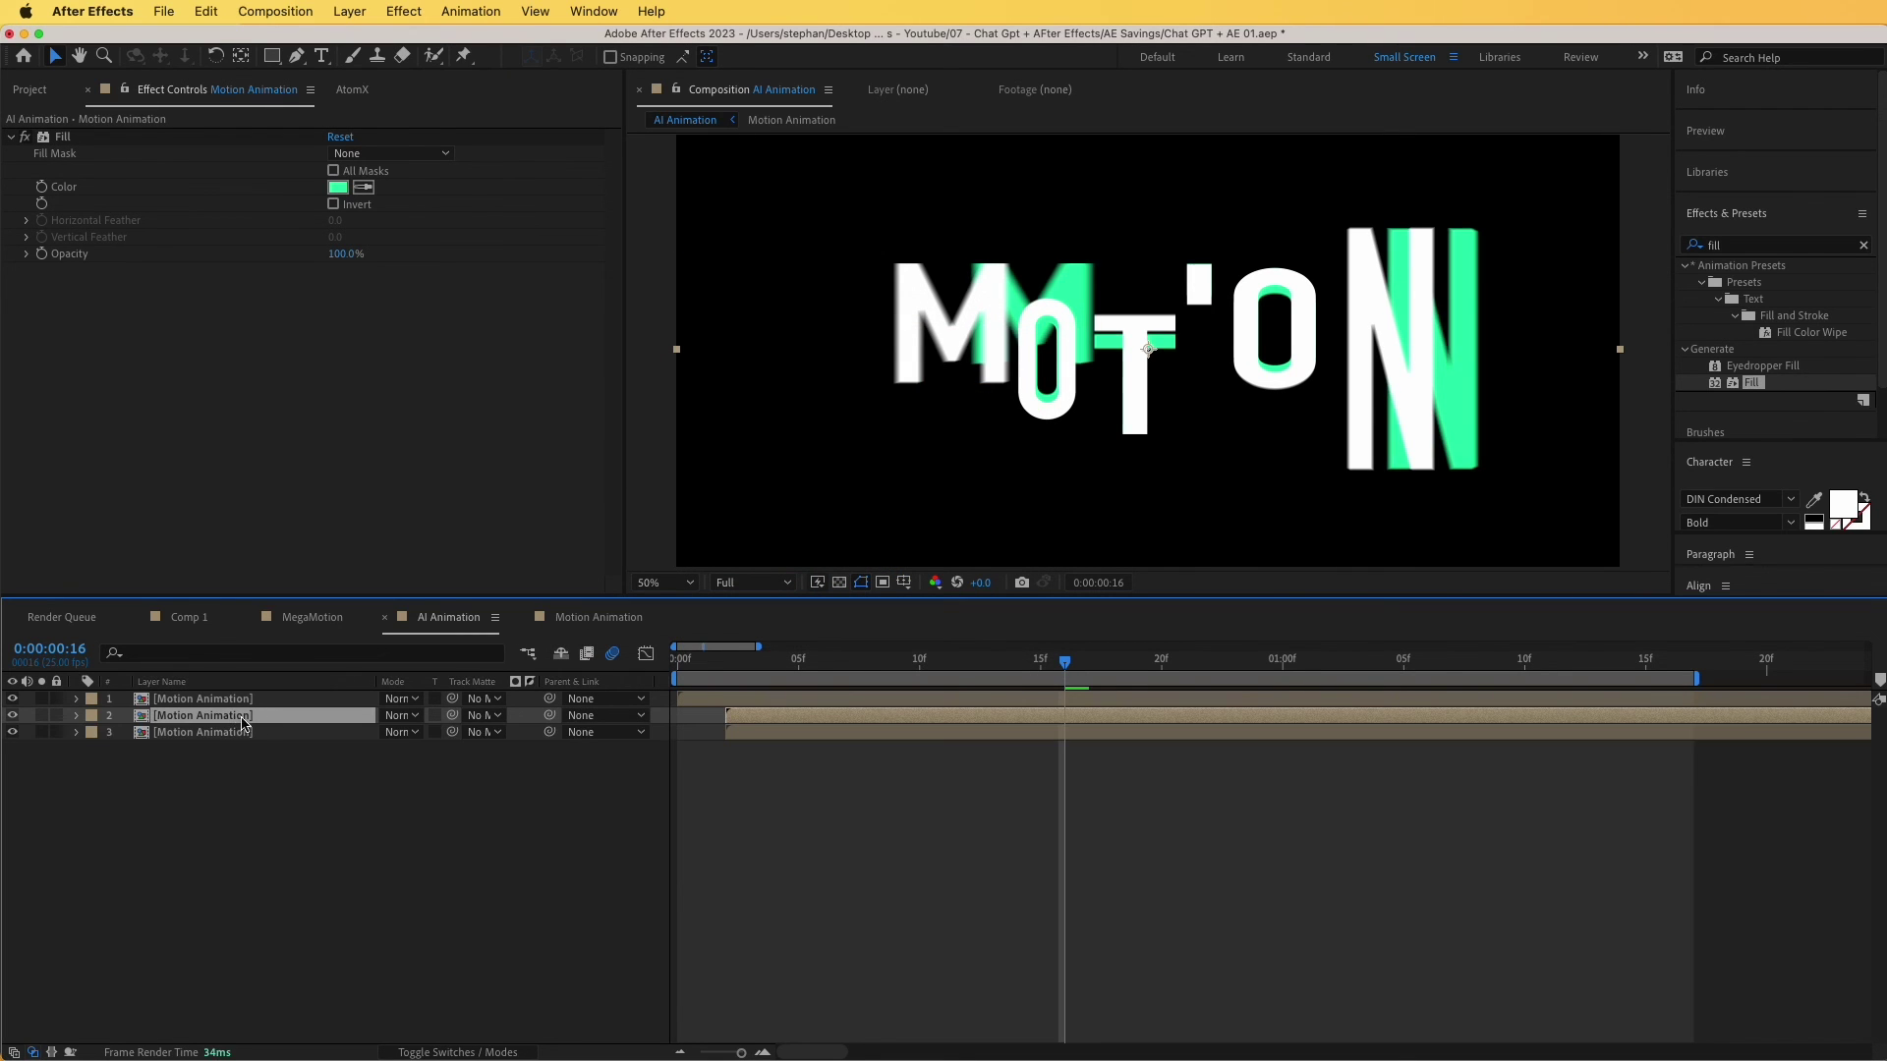
pyautogui.moveTo(742, 735); pyautogui.dragTo(790, 737)
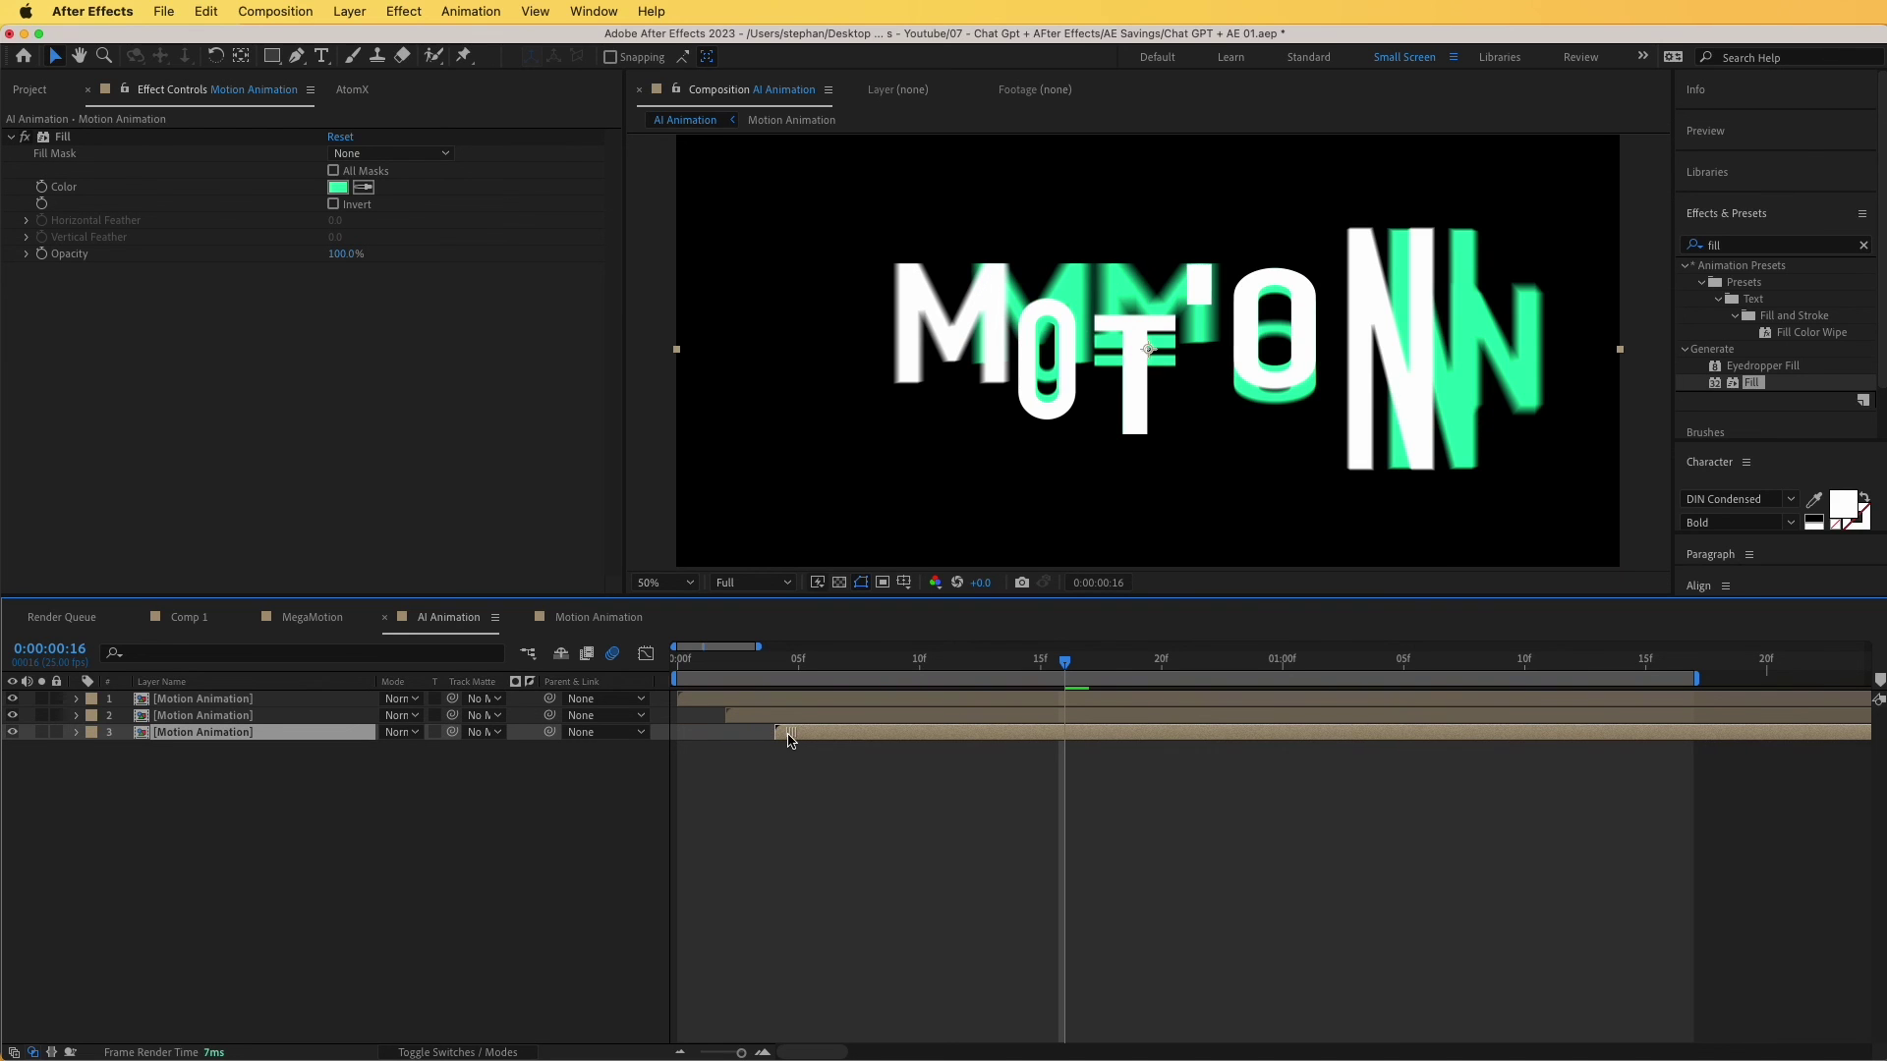
# Set the fill color of the lowest Motion Animation layer to magenta, FF00E9, and preview the animation.
pyautogui.click(337, 187)
pyautogui.moveTo(833, 438); pyautogui.dragTo(838, 413)
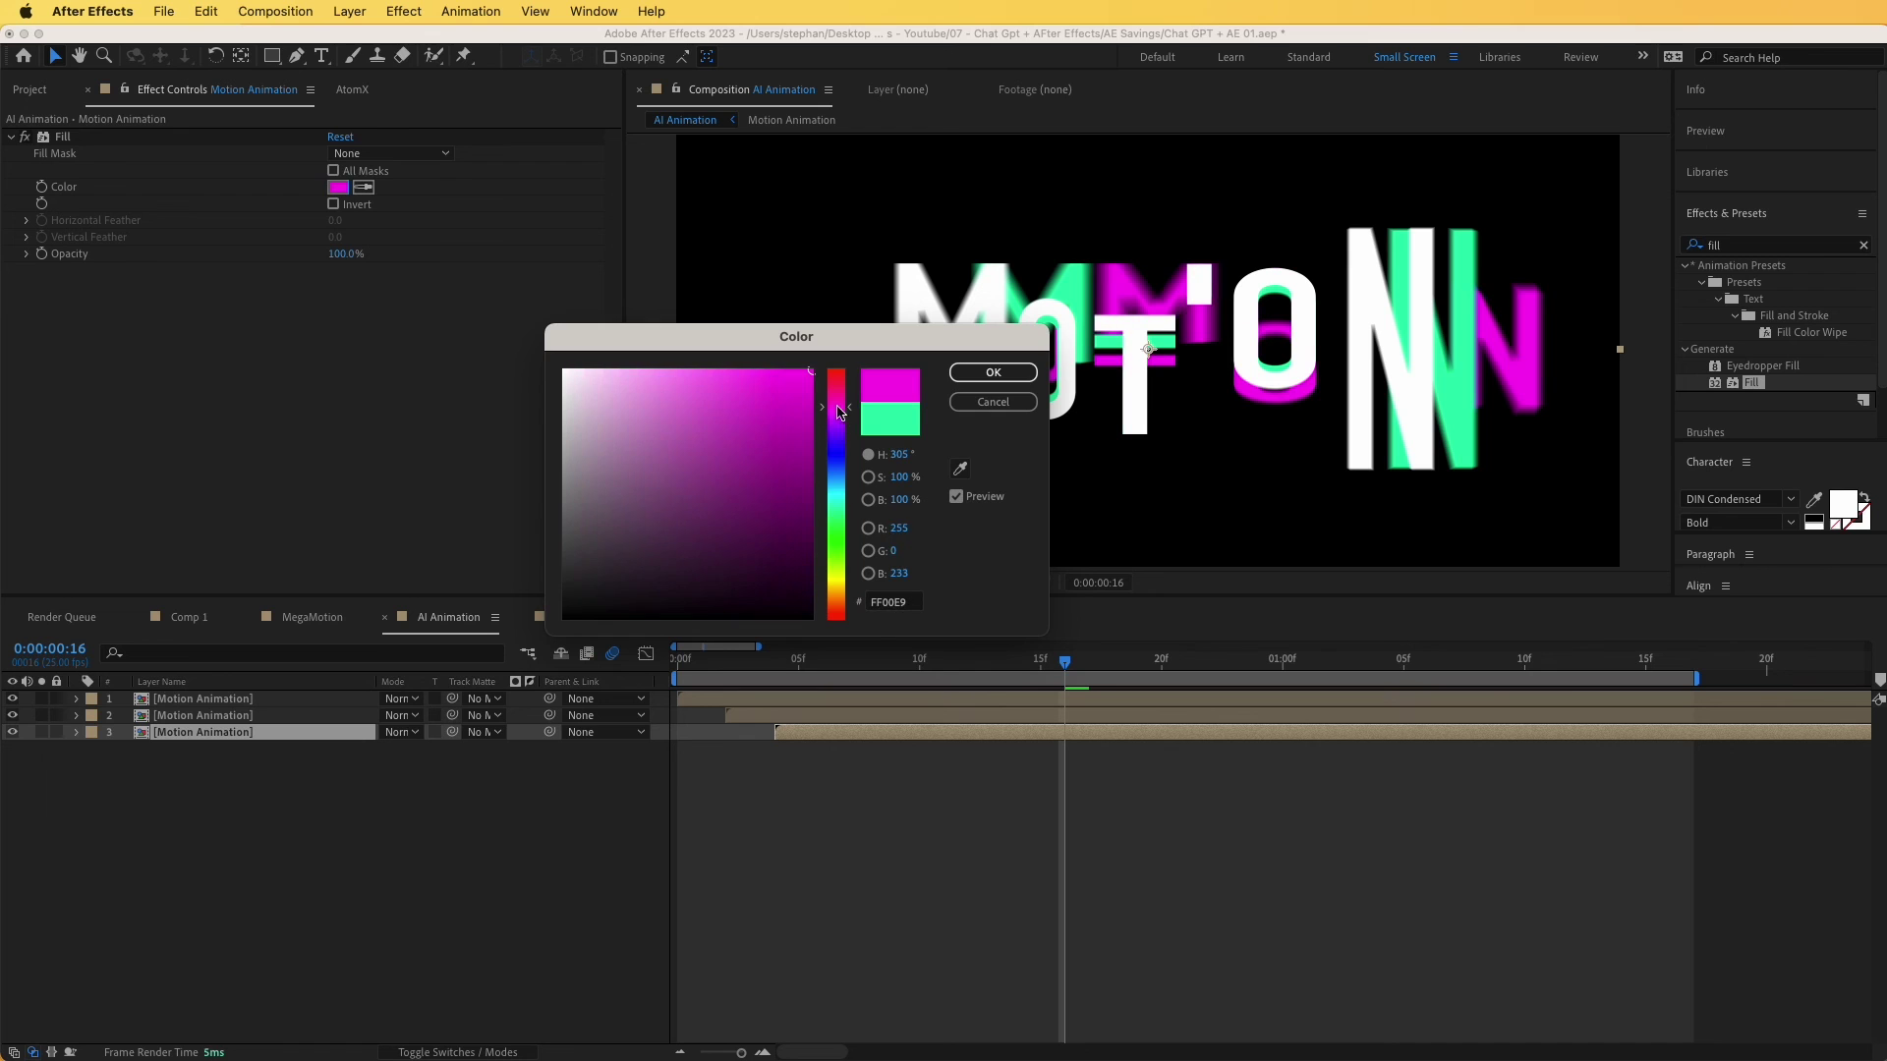
pyautogui.click(991, 372)
pyautogui.click(343, 973)
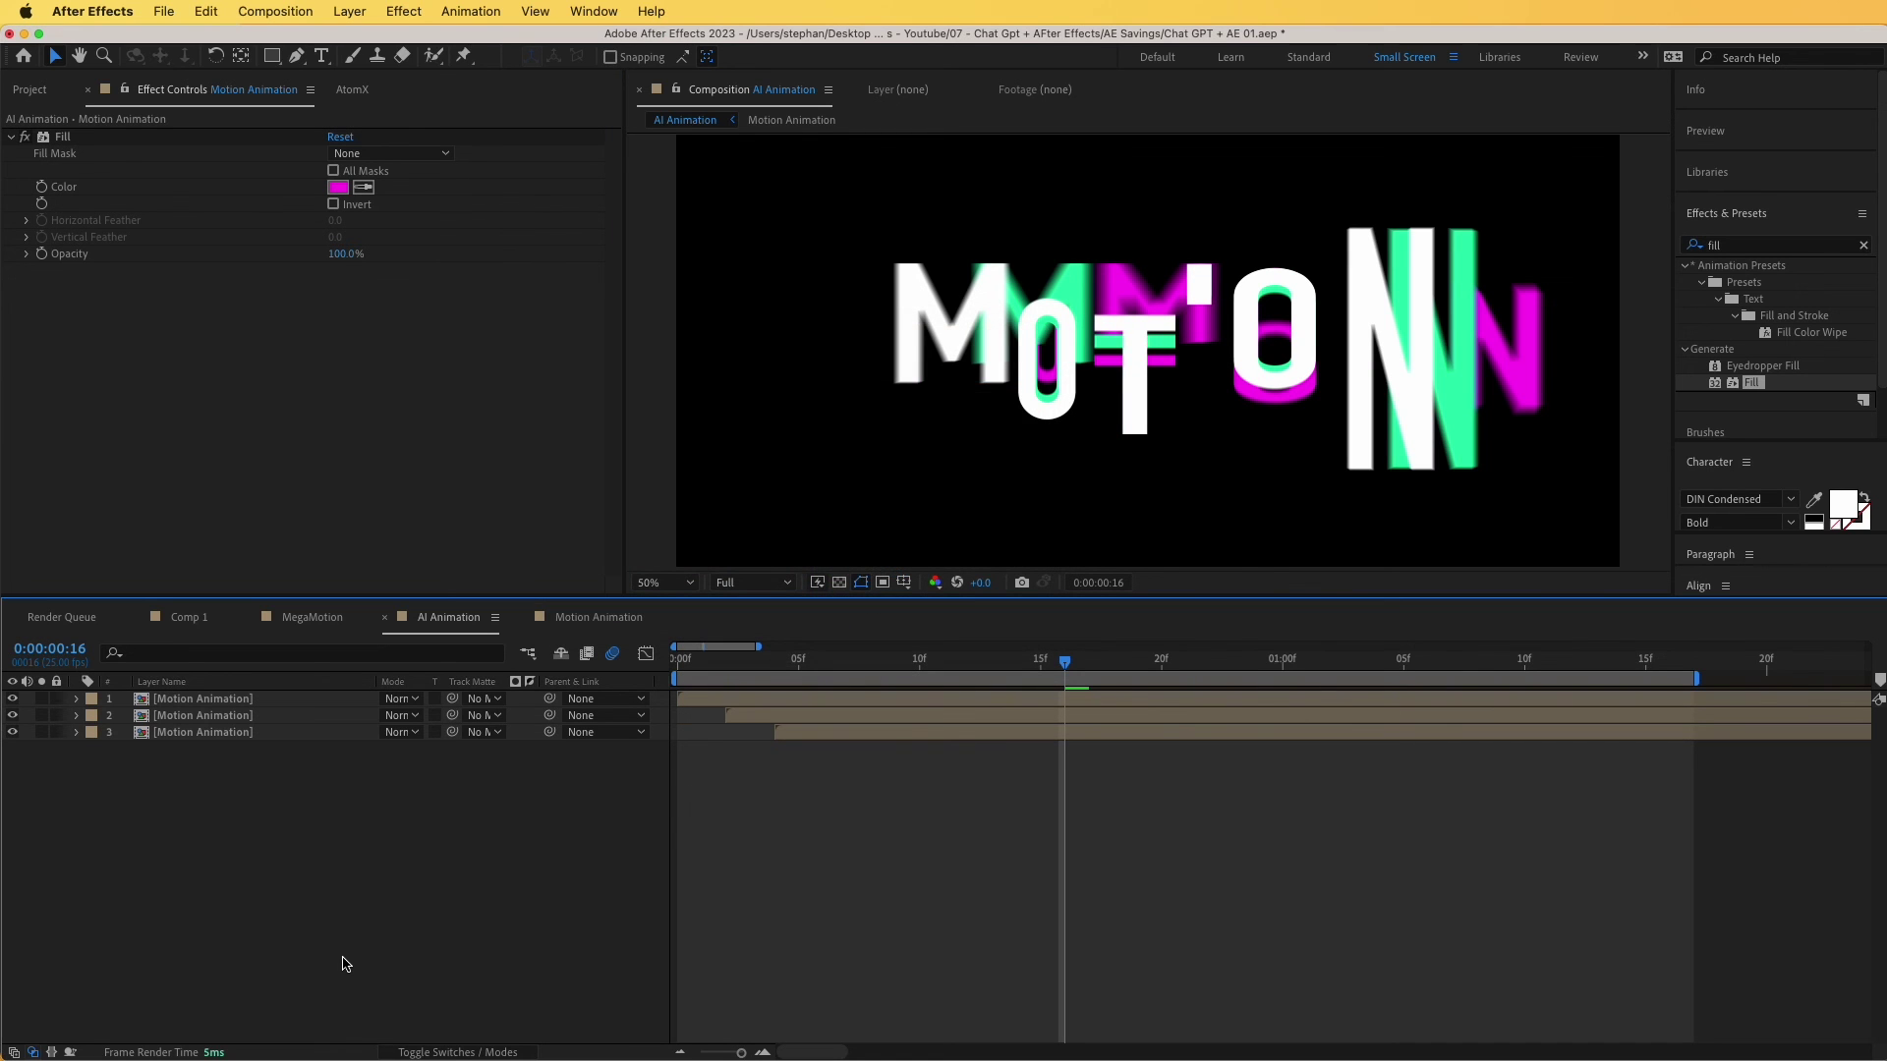
pyautogui.press('space')
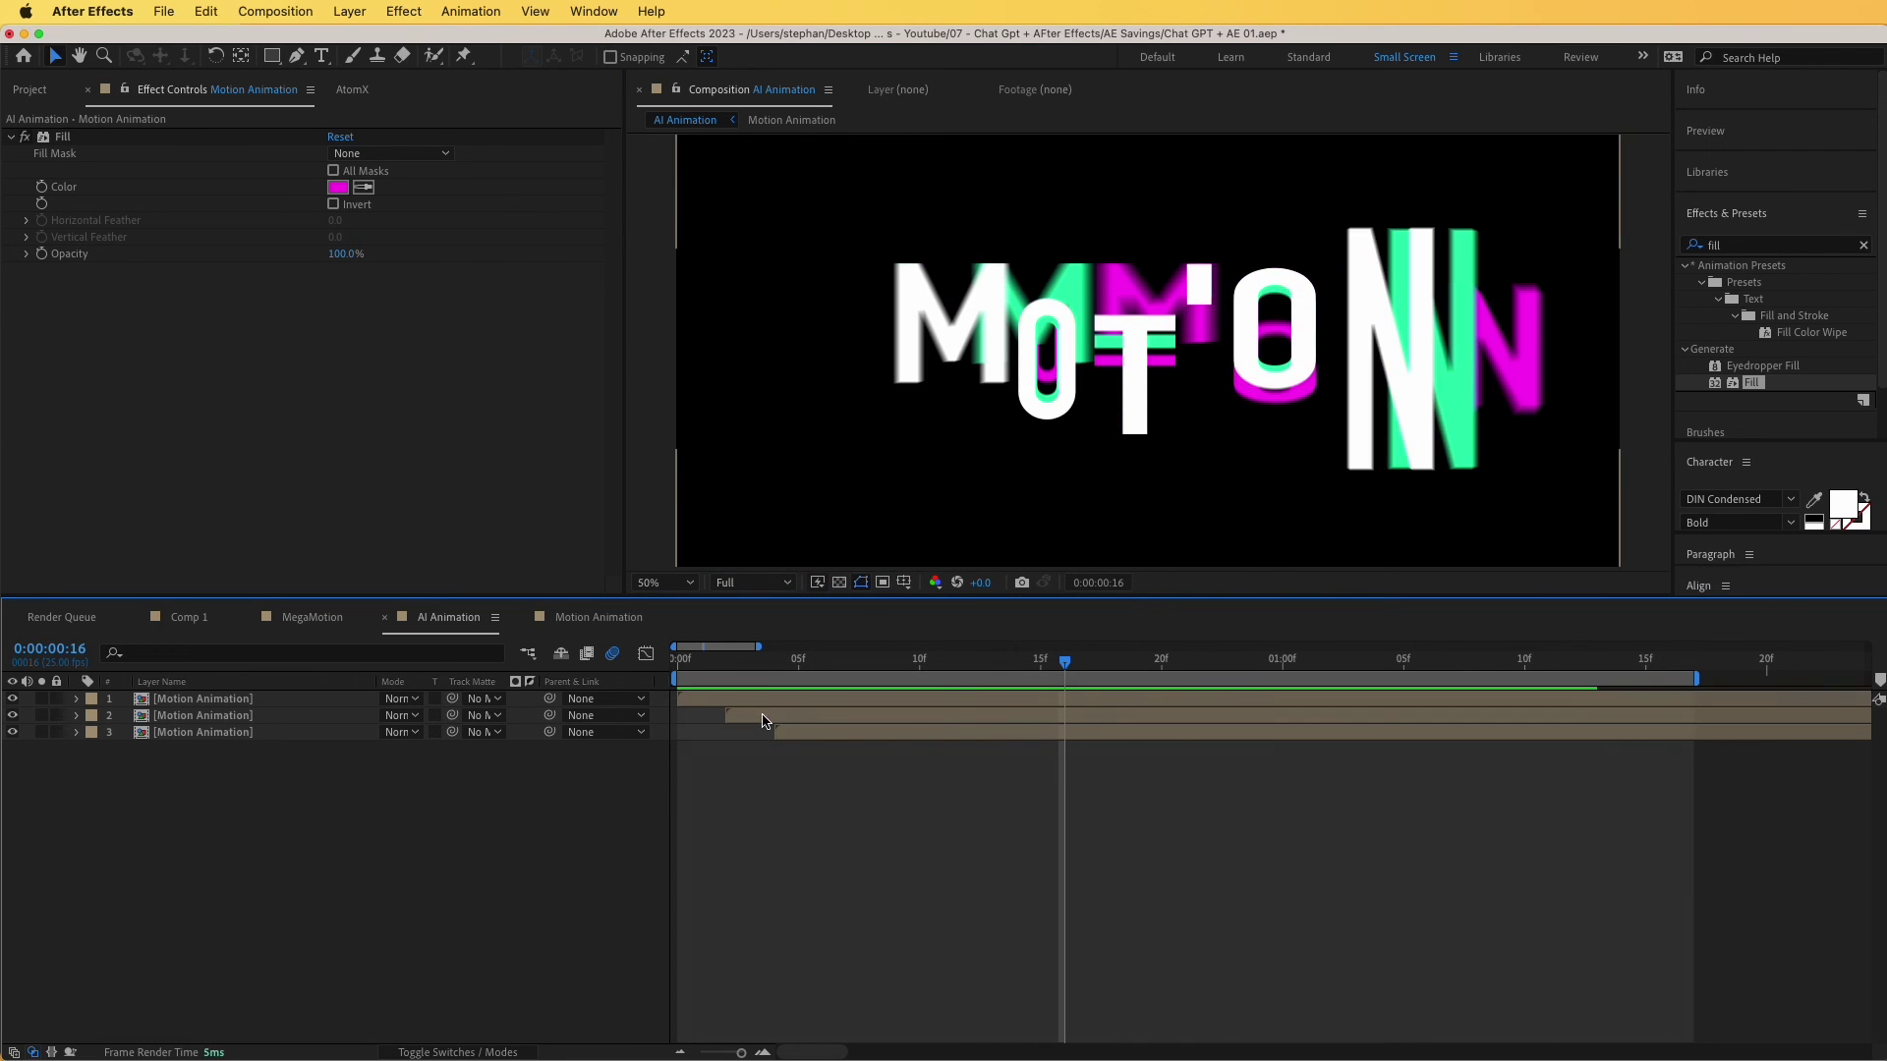
# Shift the green layer to start at frame 1 and the magenta layer at frame 2, and preview the animation.
pyautogui.click(752, 720)
pyautogui.moveTo(751, 720)
pyautogui.mouseDown()
pyautogui.moveTo(728, 721)
pyautogui.moveTo(784, 737)
pyautogui.moveTo(751, 737)
pyautogui.mouseUp()
pyautogui.click(580, 846)
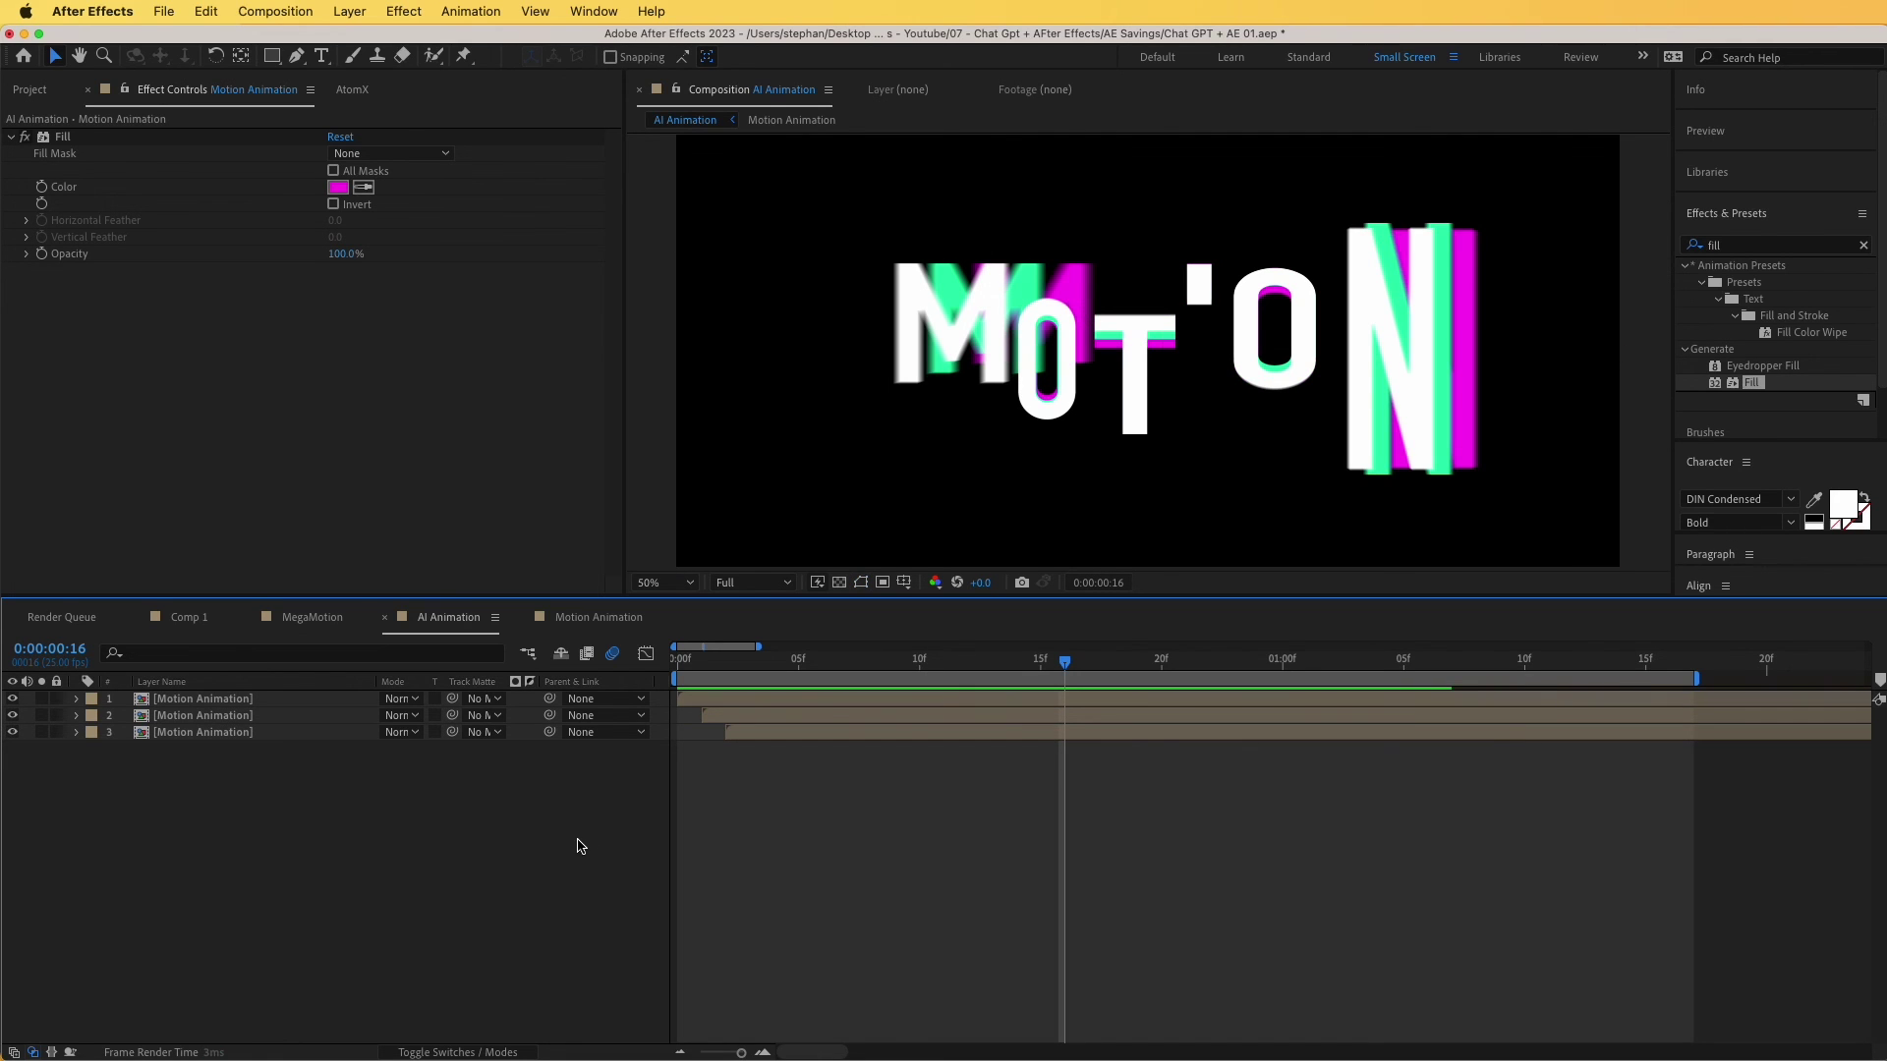
pyautogui.press('space')
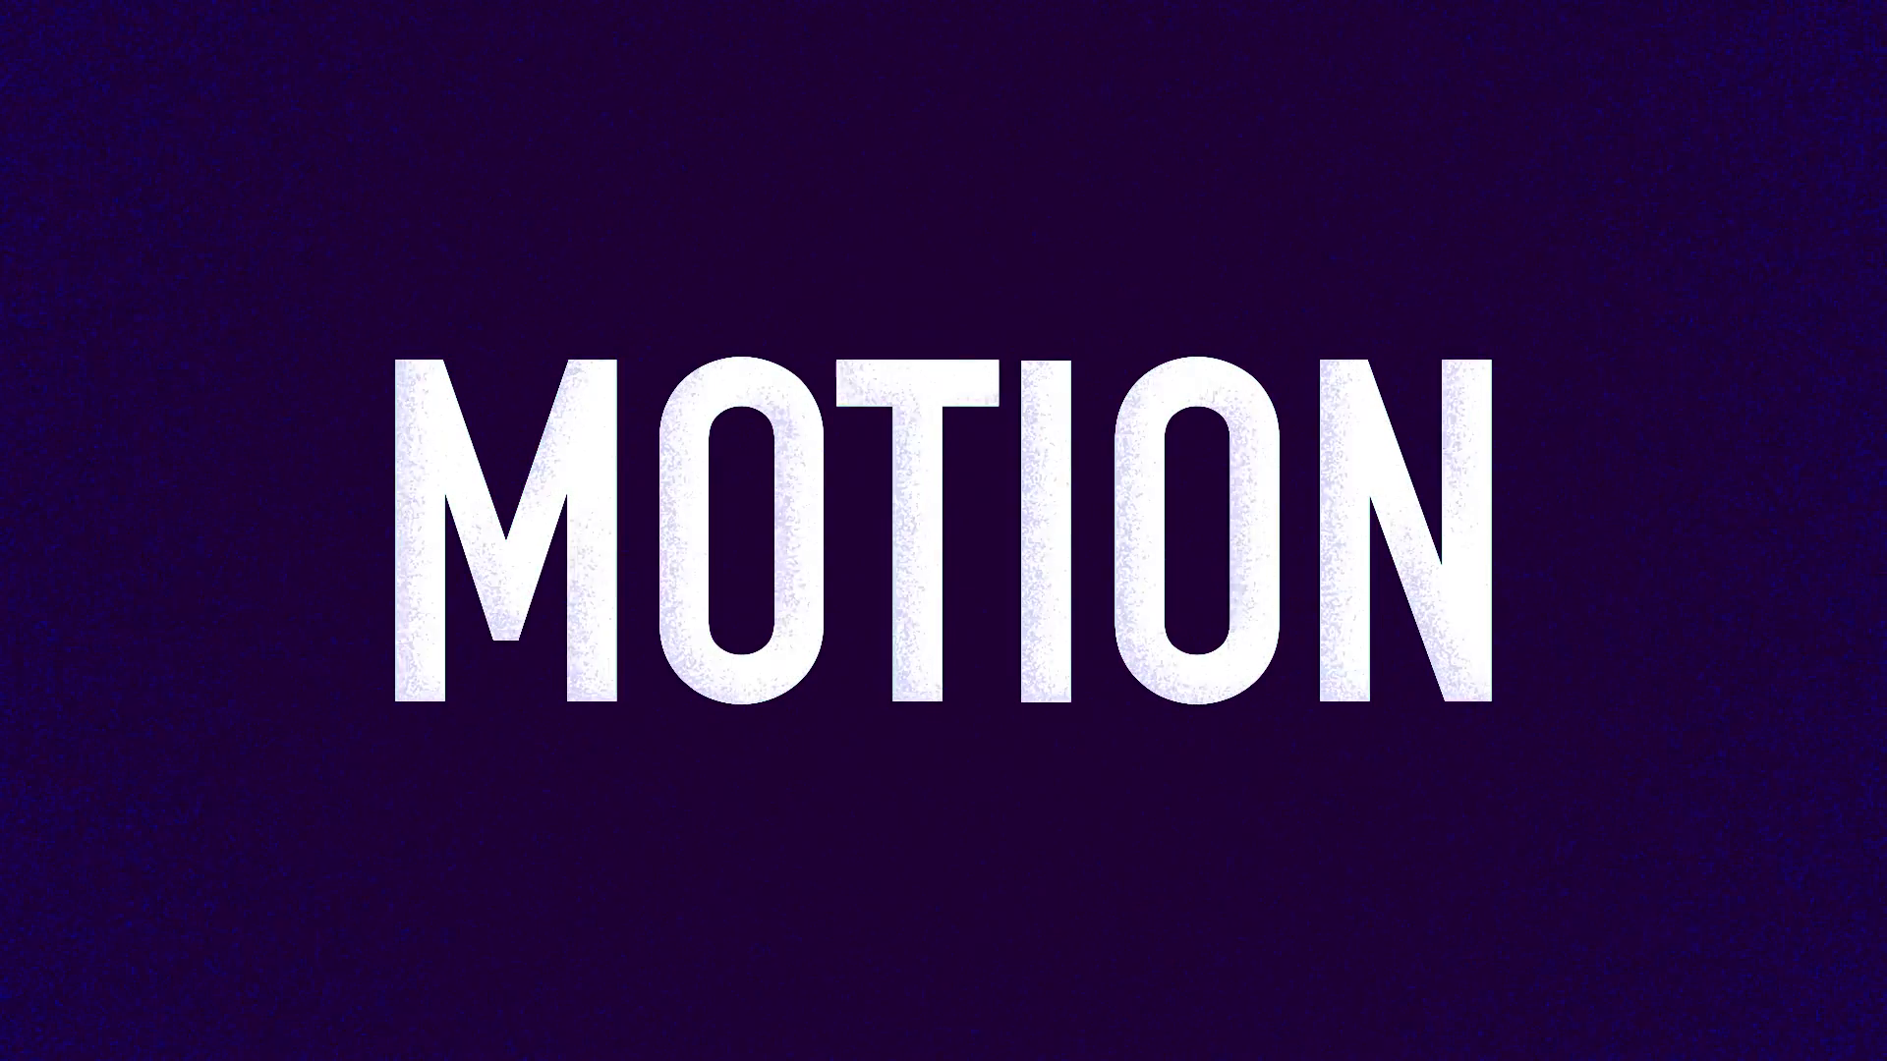
# Switch to ChatGPT and begin a new chat prompt with "Create A".
pyautogui.write('Create A')
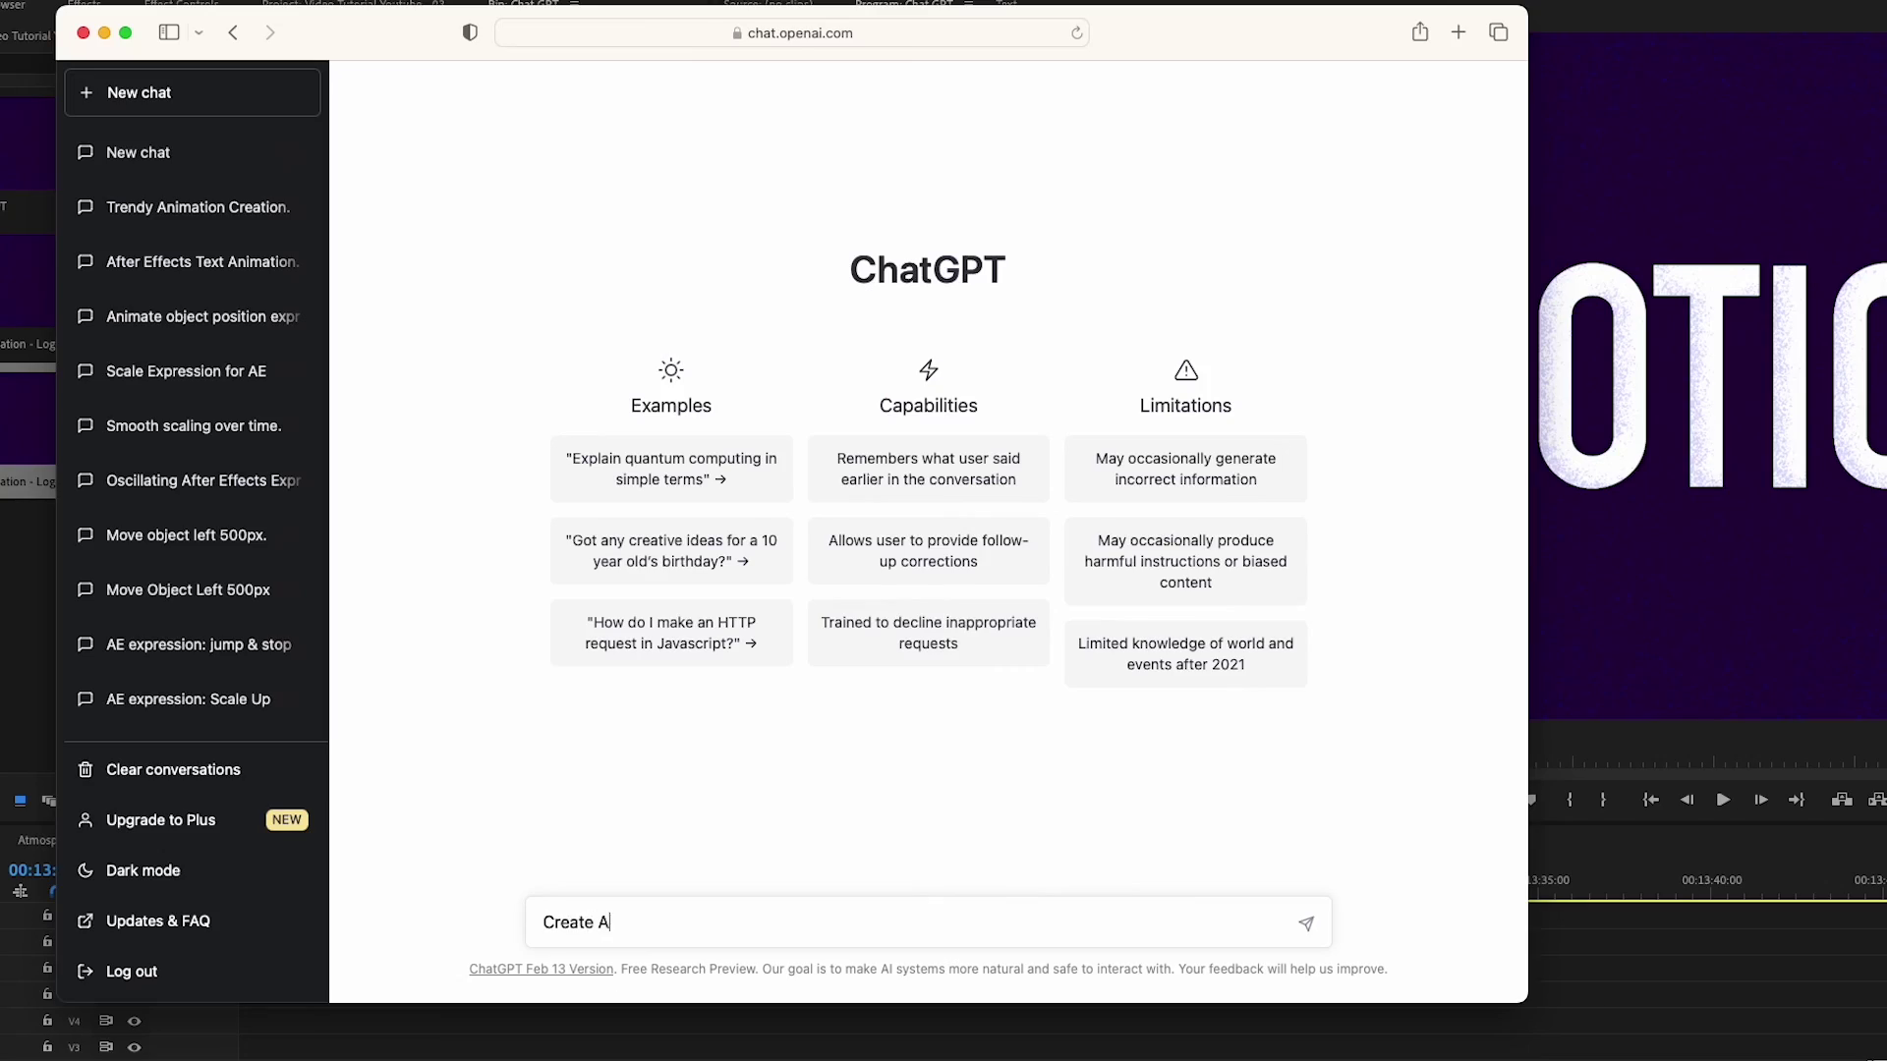